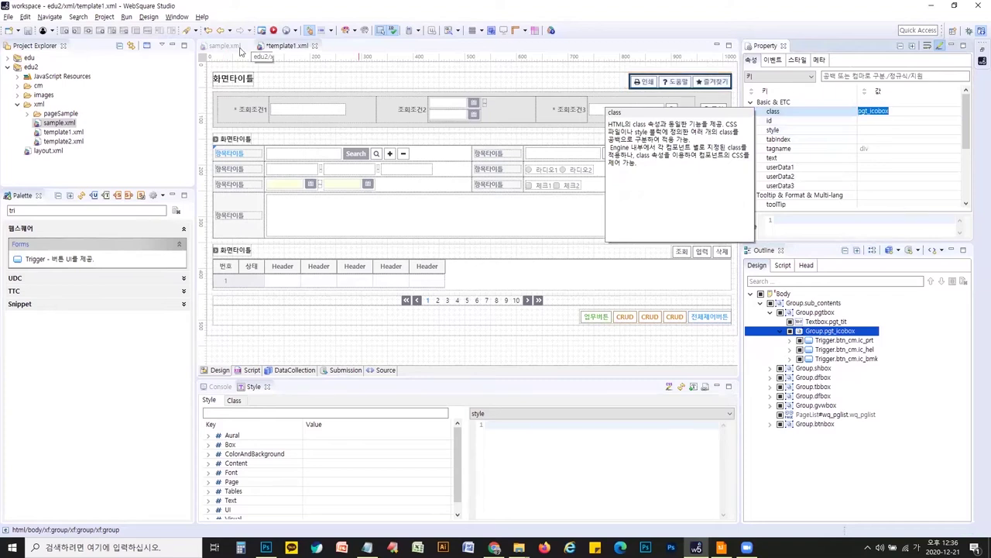
Set the class of the group holding the three icon buttons in sample.xml to pgt_icobox and save the page
left_click(882, 111)
type("pgt_icobox")
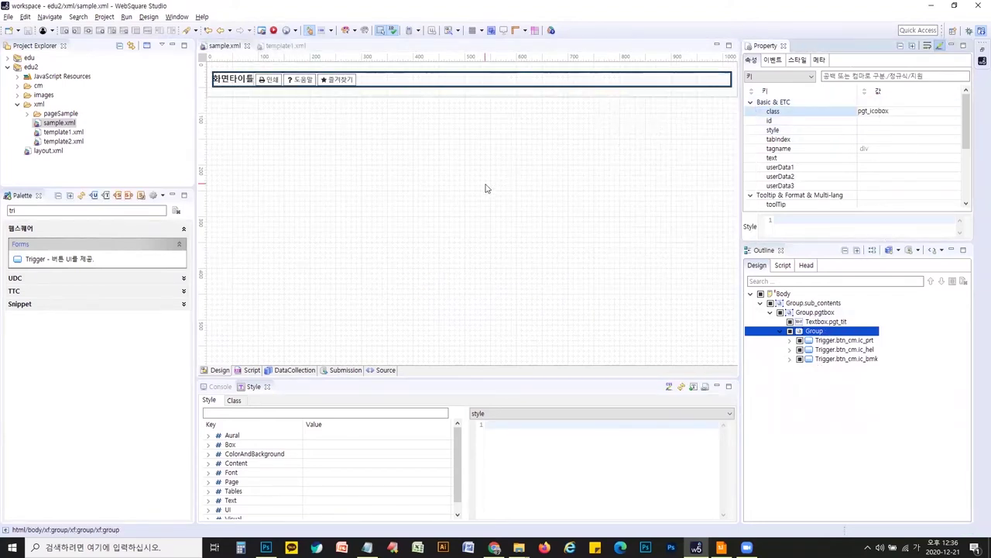
key("Return")
left_click(683, 392)
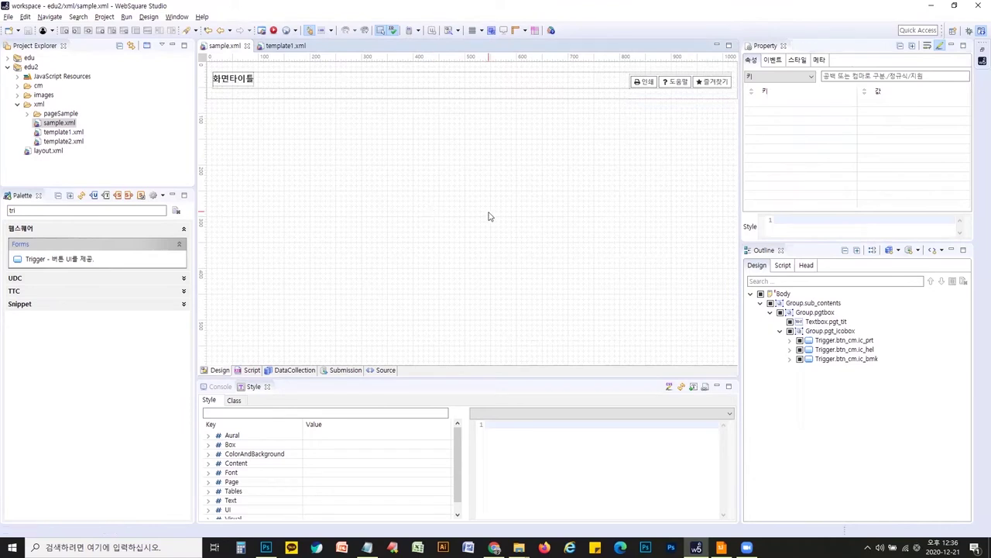
left_click(441, 83)
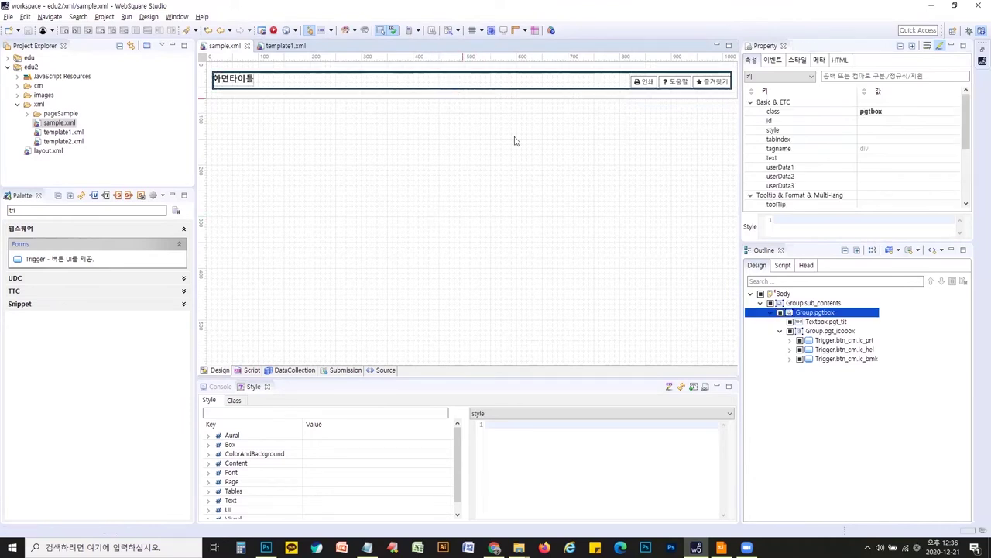
Preview sample.xml in the browser with the developer tools open, then return to WebSquare Studio
left_click(275, 30)
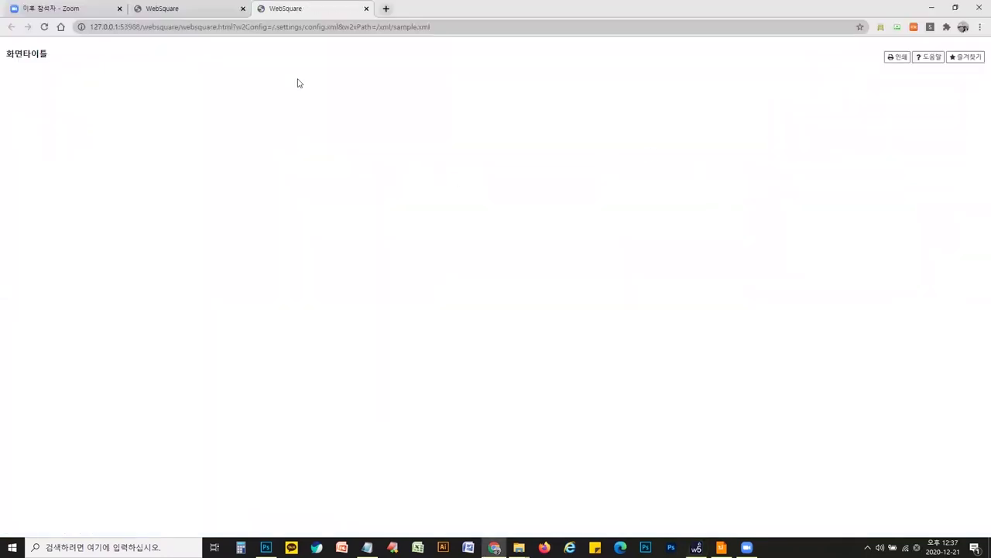
key("F12")
left_click_drag(51, 54, 6, 53)
left_click(92, 67)
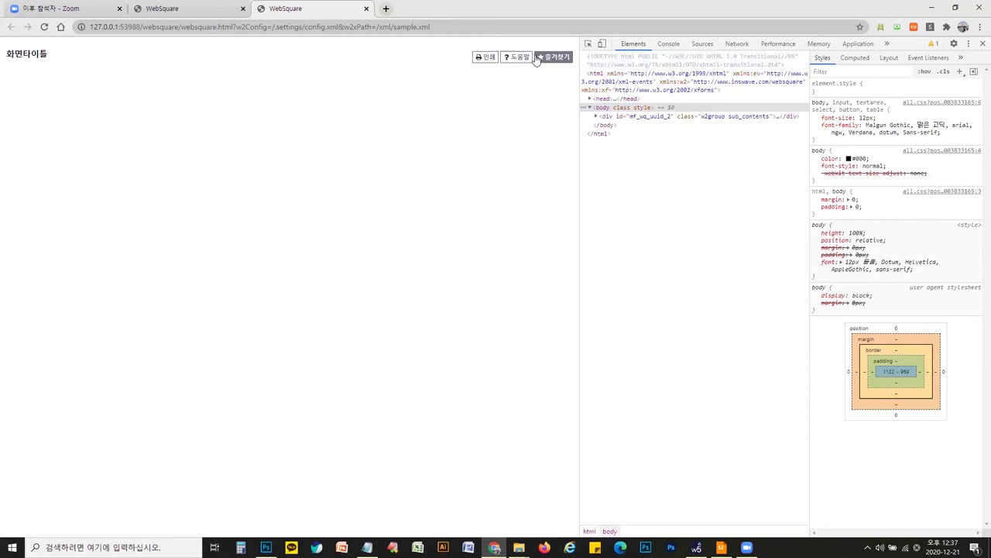
key("alt+Tab")
left_click(307, 153)
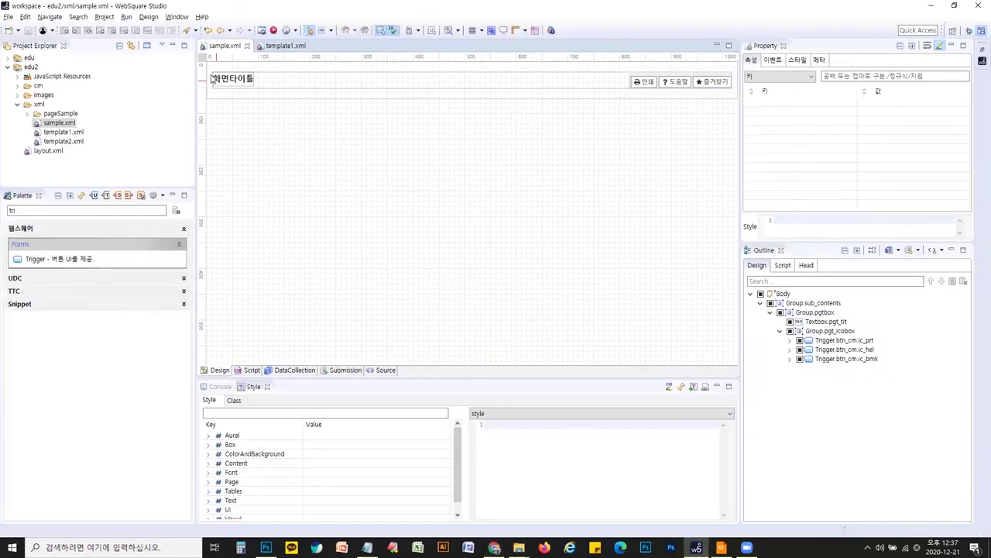
Examine the title row's components in sample.xml and the group structure of the shbox search area in template1.xml
left_click(232, 79)
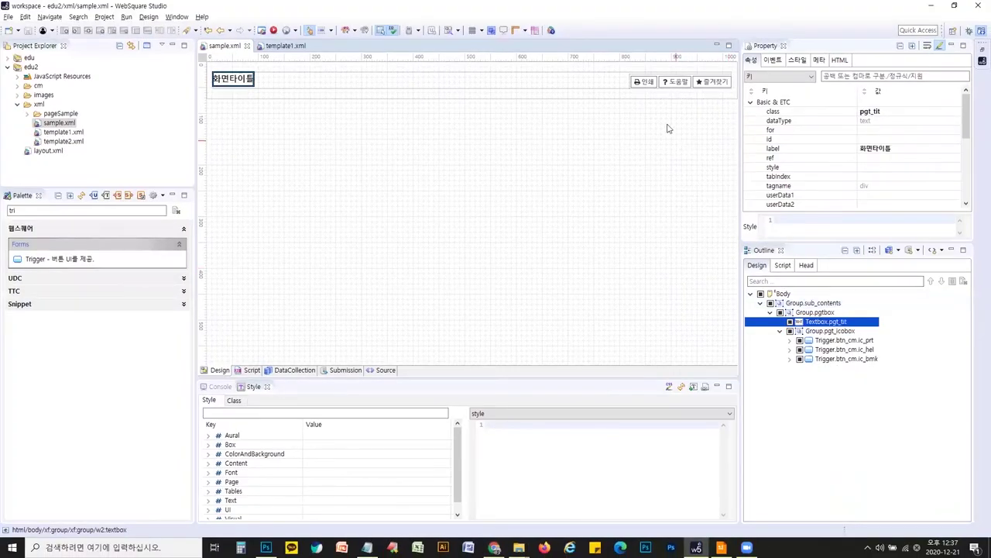
left_click(644, 82)
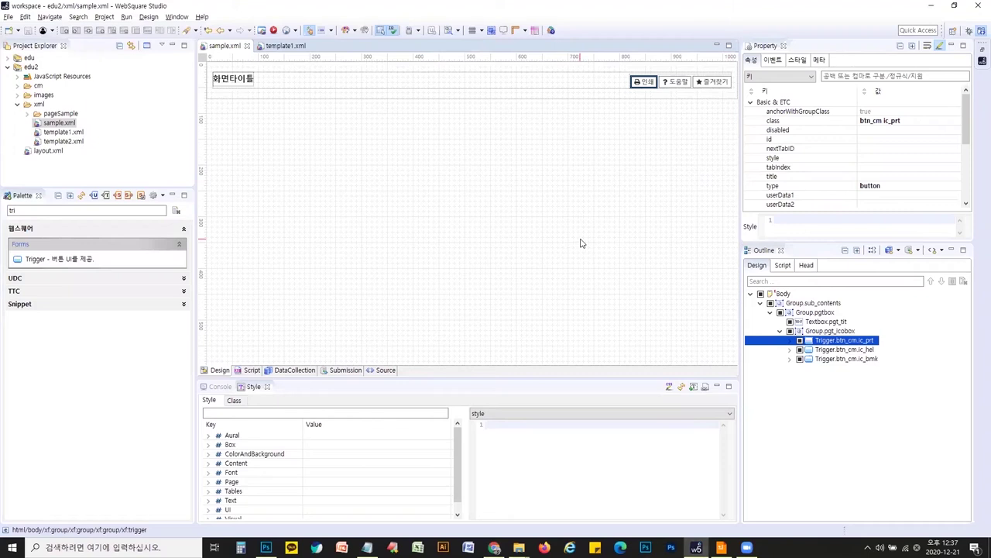
left_click(548, 88)
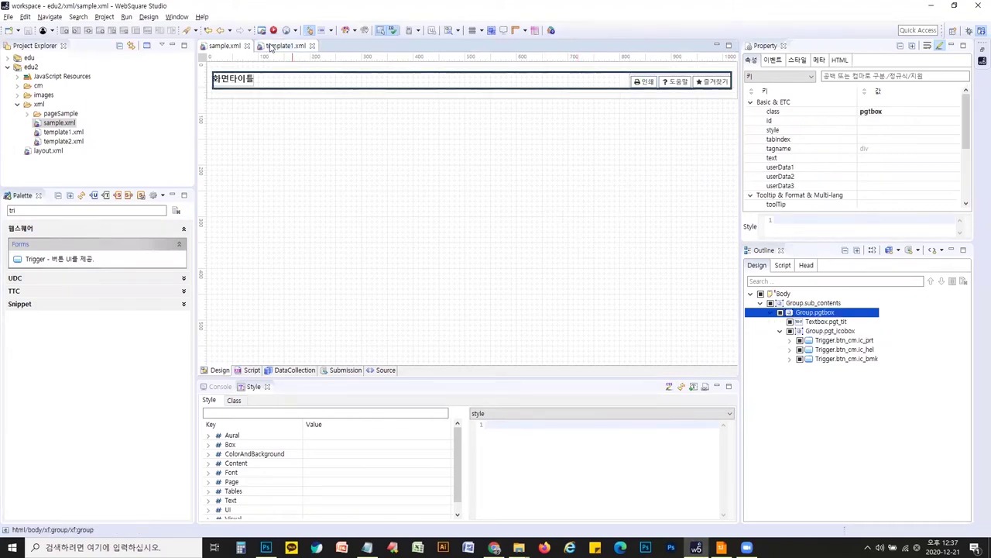
left_click(283, 45)
left_click(264, 106)
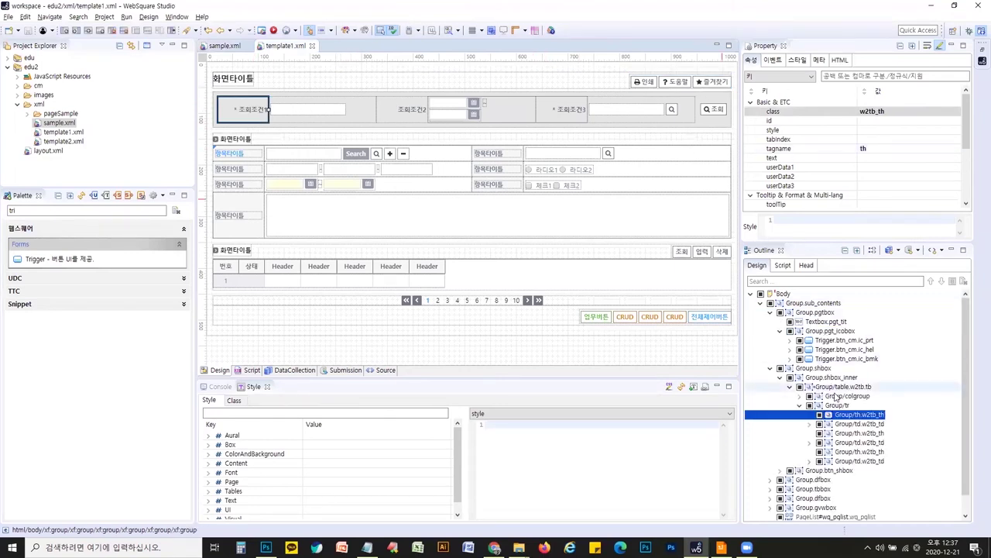
left_click(800, 405)
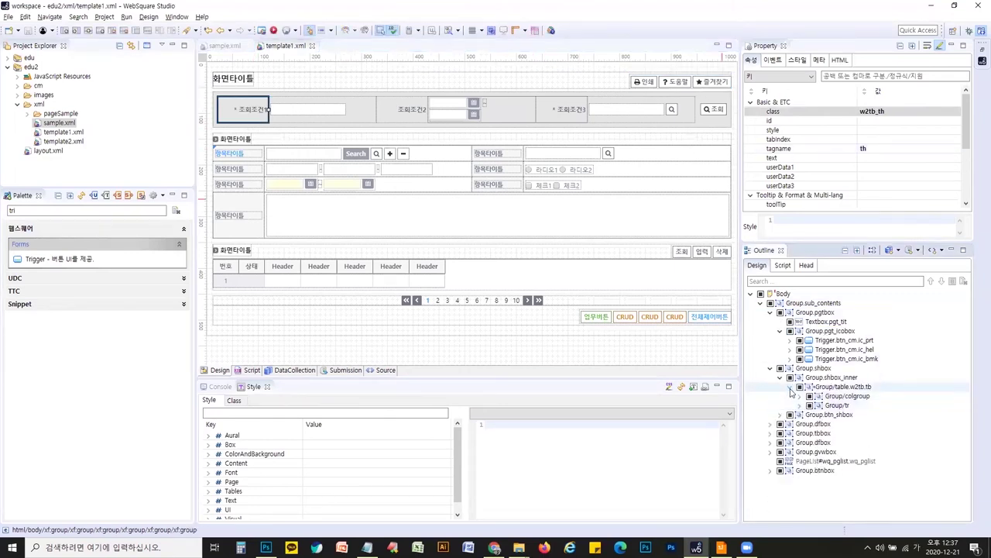
left_click(790, 386)
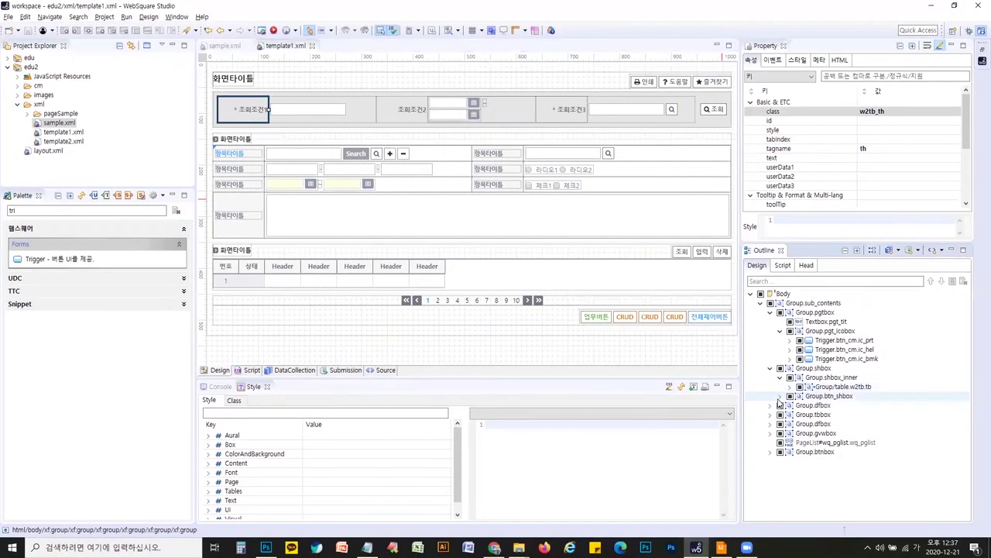
left_click(780, 397)
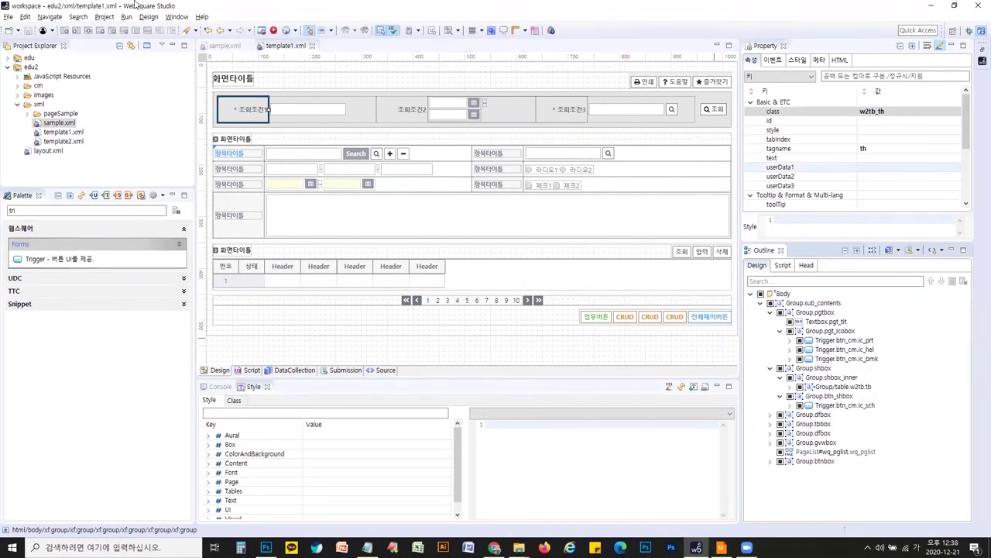
Insert a Group component after Group.pgtbox in sample.xml and remove its width and height styles
left_click(224, 45)
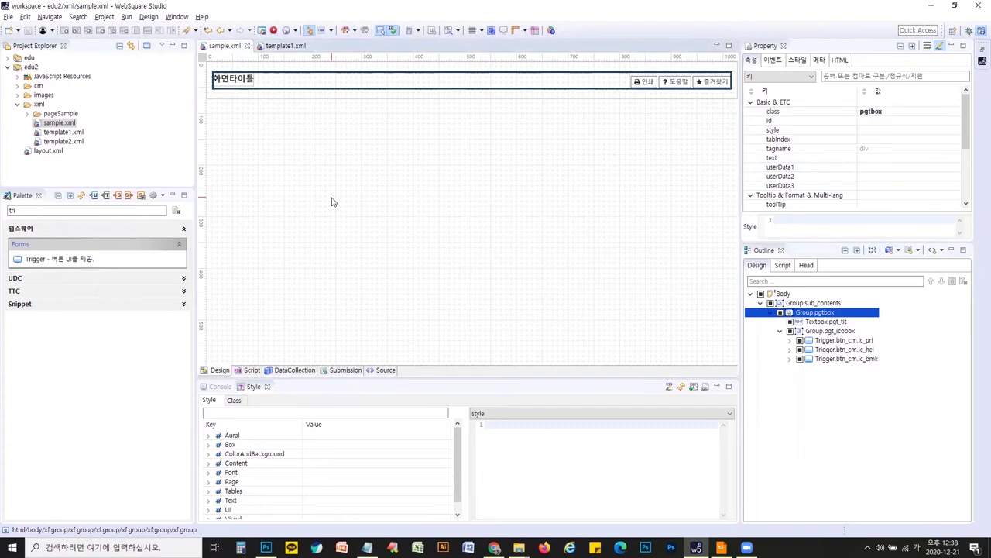
left_click(780, 312)
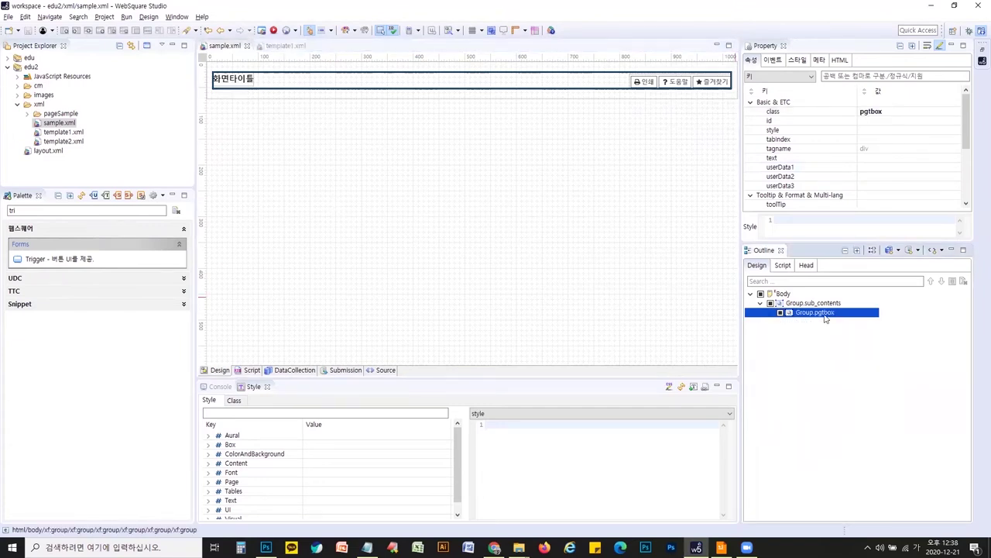
double_click(46, 210)
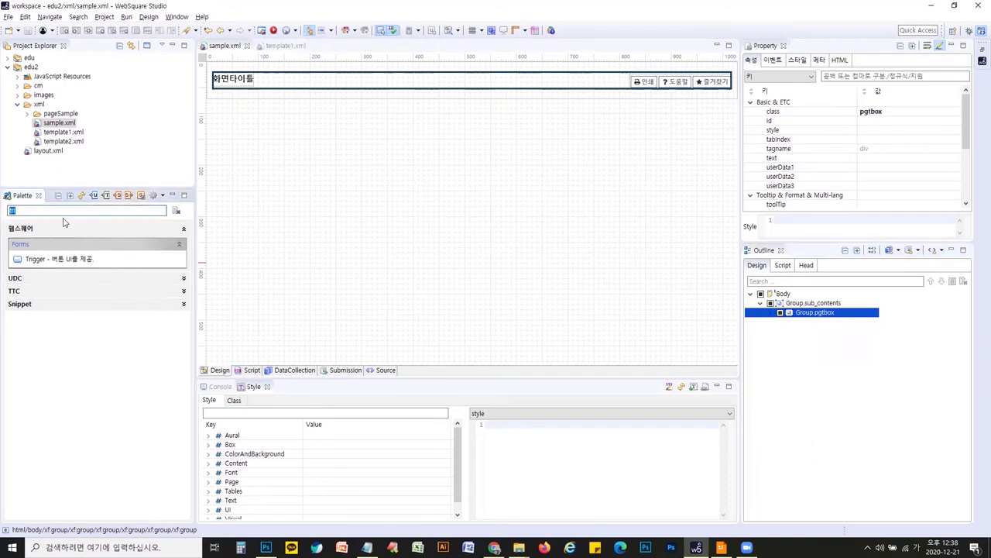
type("트")
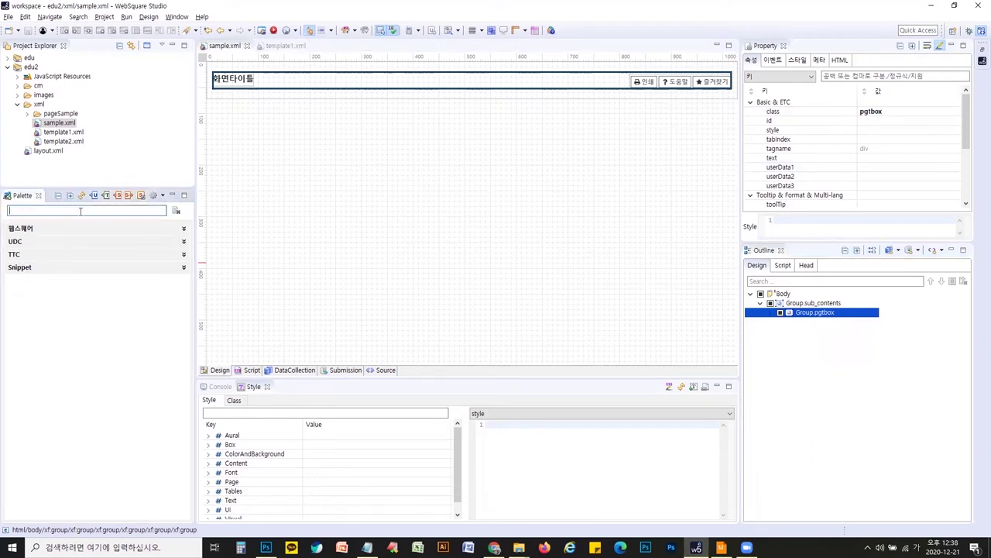
type("gr")
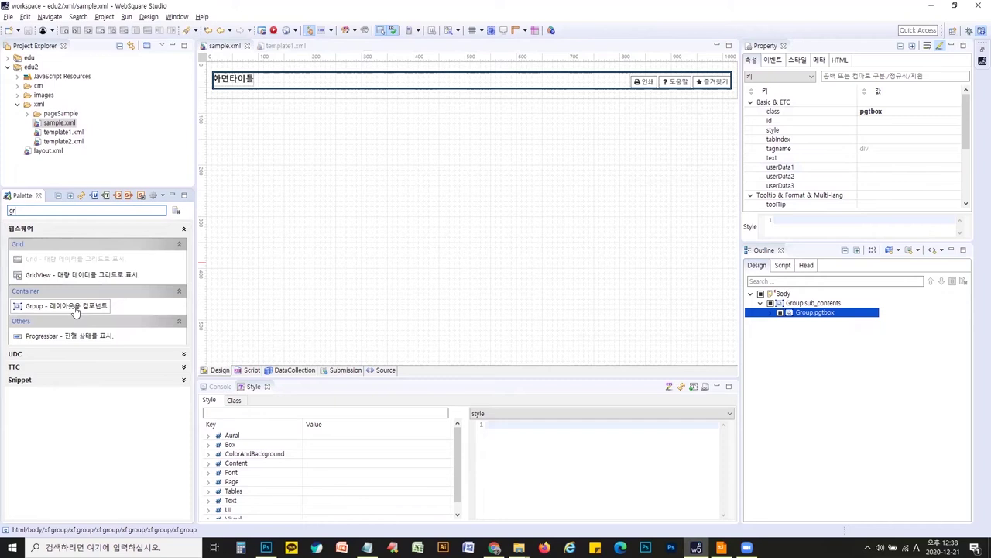
double_click(75, 307)
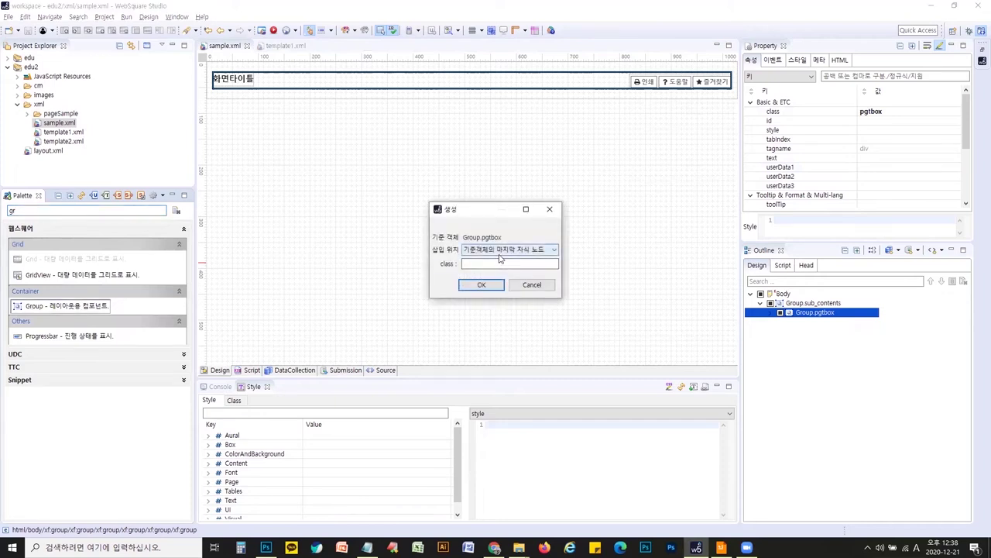
left_click(508, 251)
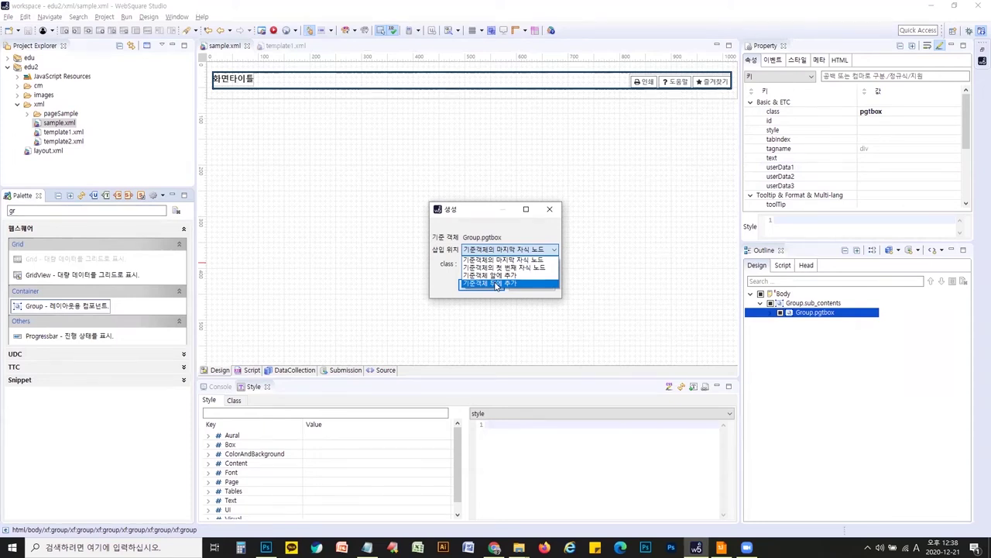
left_click(497, 284)
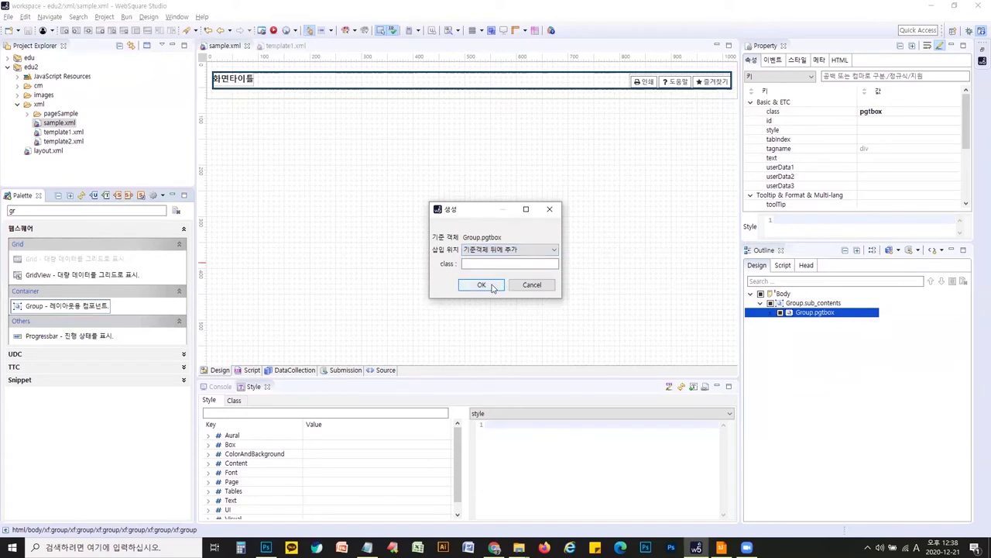
left_click(491, 286)
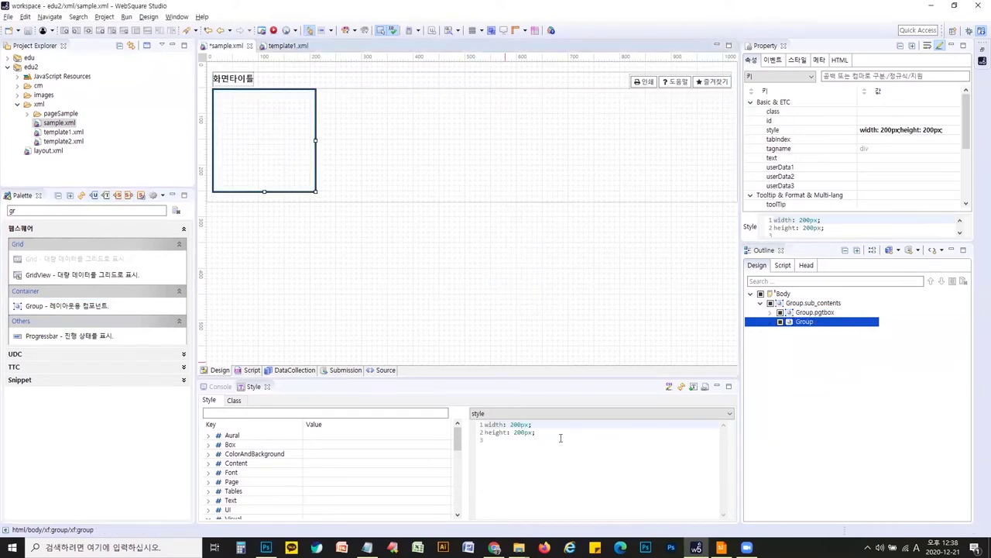
left_click_drag(560, 438, 460, 419)
key("Delete")
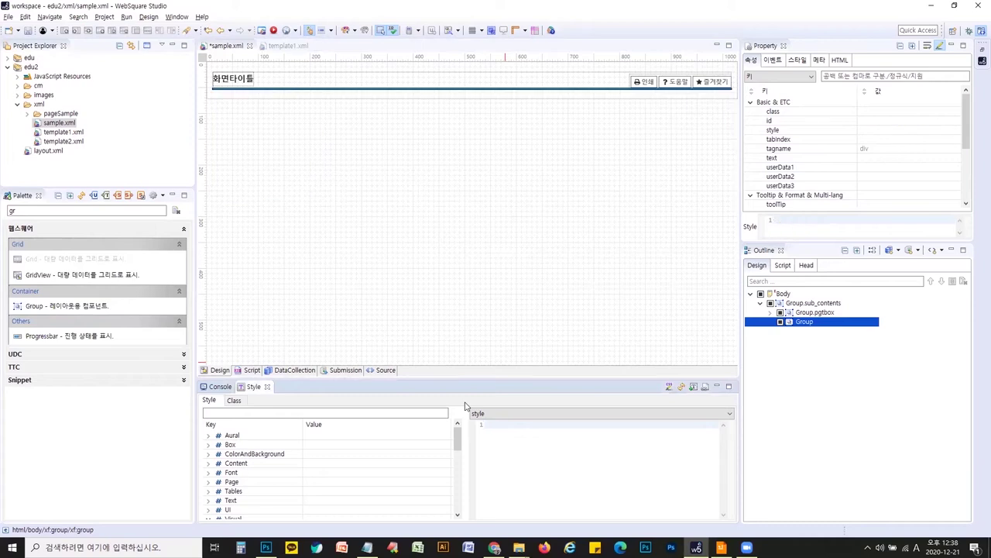
Duplicate the new empty group so that two sibling groups are nested inside it
left_click(807, 312)
left_click(805, 321)
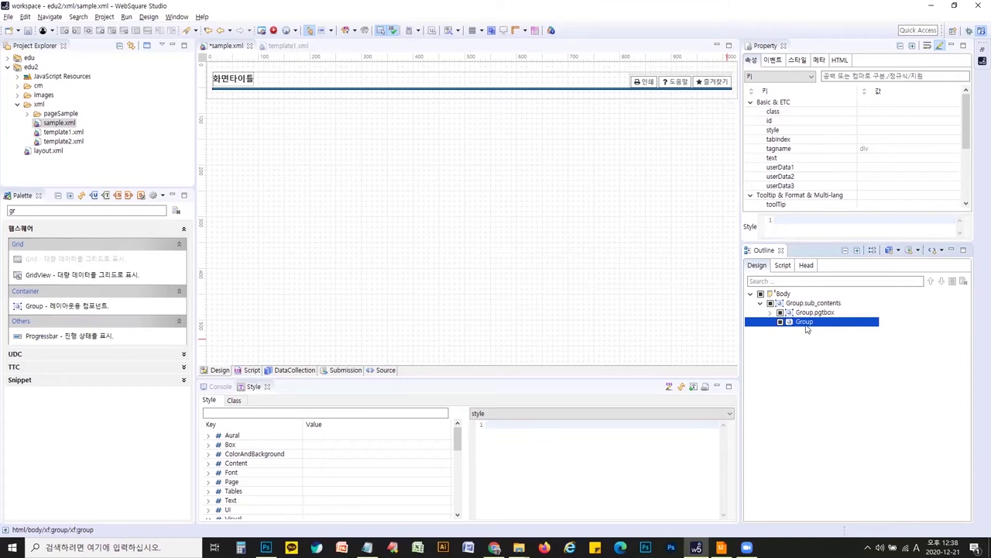
key("ctrl+v")
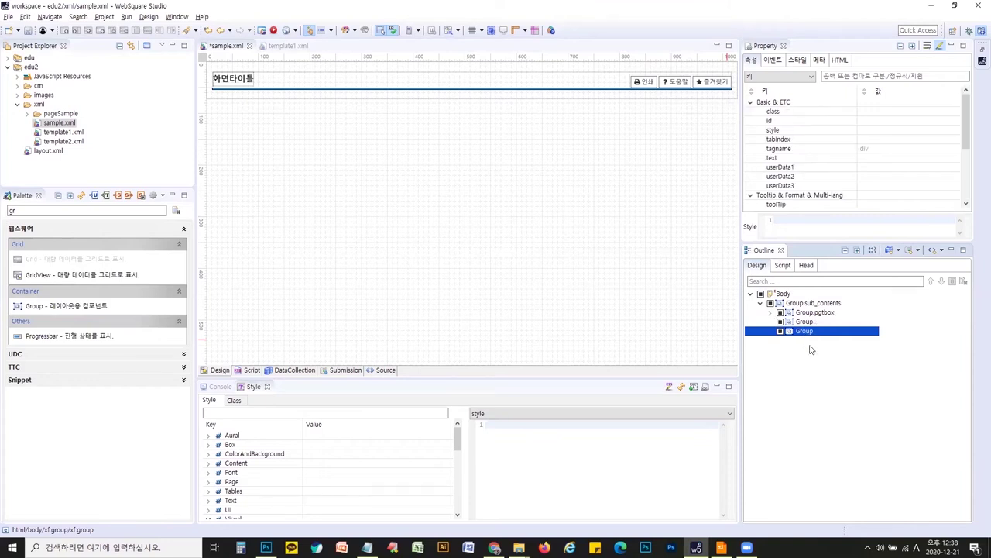
key("ctrl+v")
mouse_move(808, 324)
left_mouse_down()
mouse_move(828, 376)
mouse_move(807, 324)
left_mouse_up()
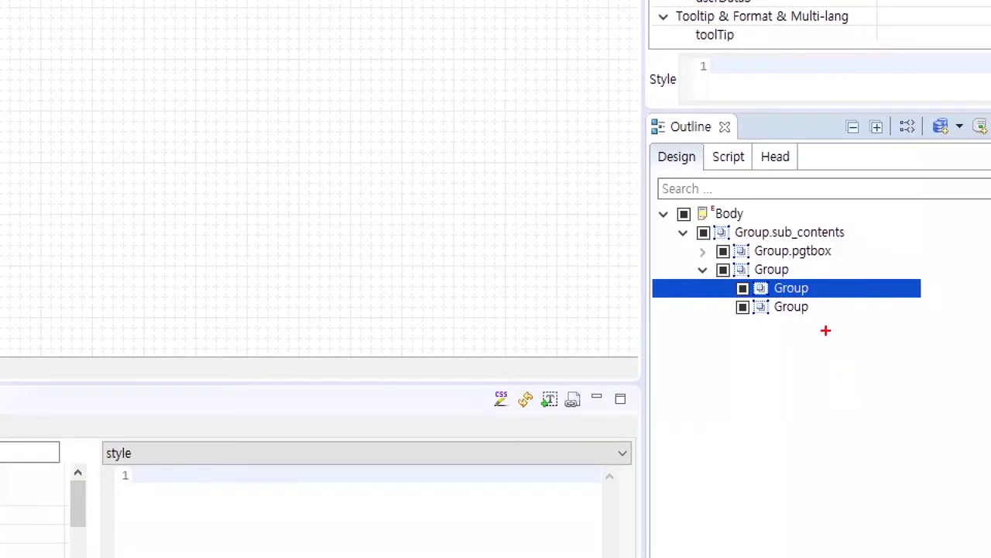
left_click_drag(831, 353, 765, 318)
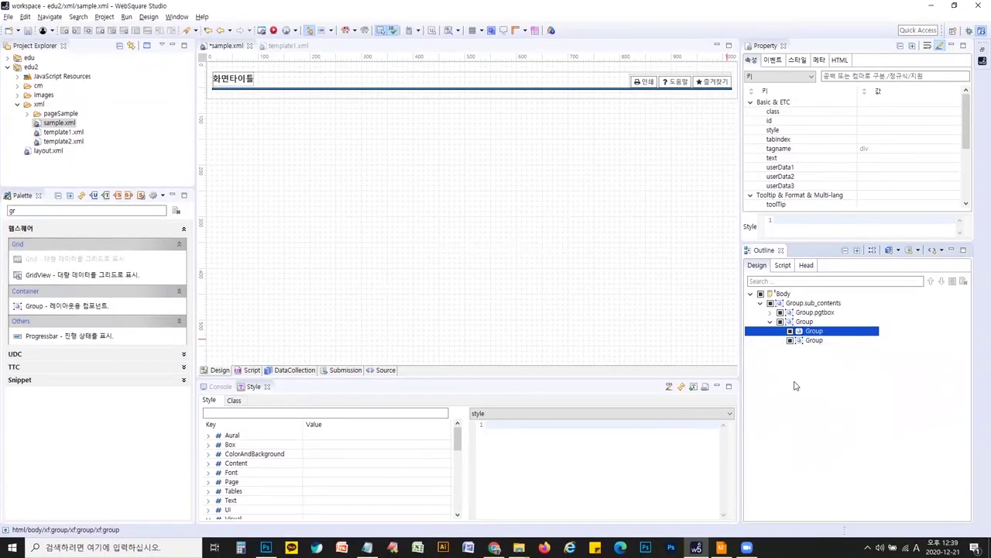
Insert a TableLayout with 6 columns and 1 row at 100% width as first child of the first nested group
double_click(10, 211)
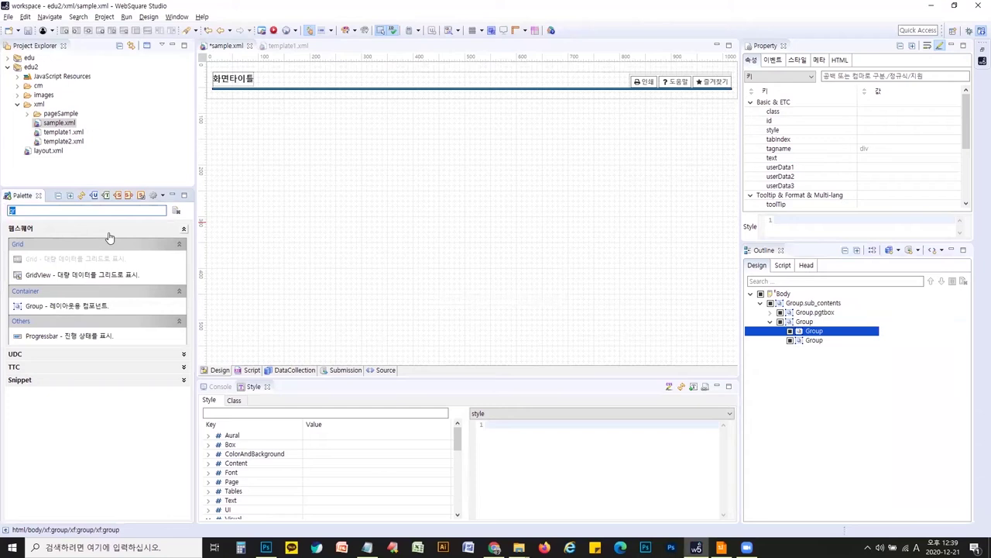
type("tab")
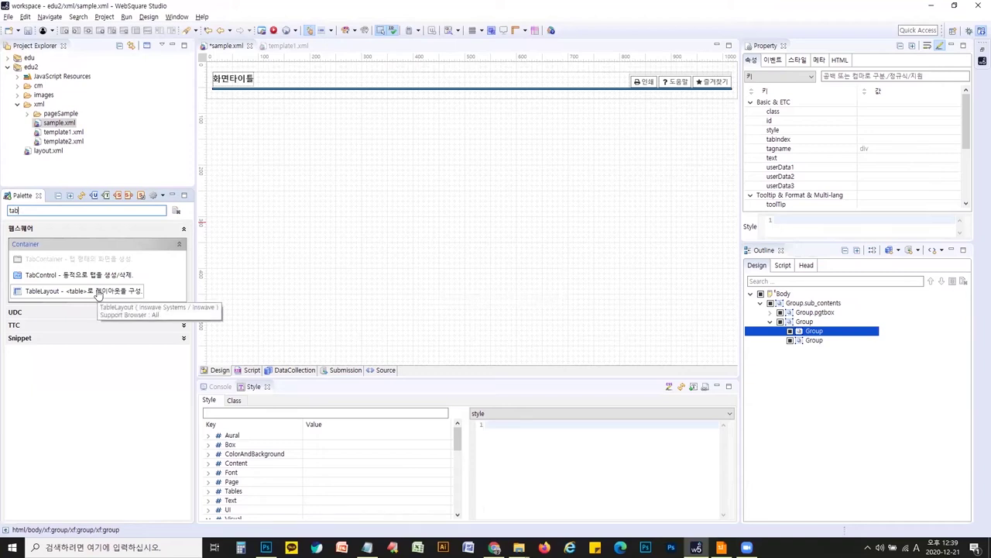
double_click(98, 292)
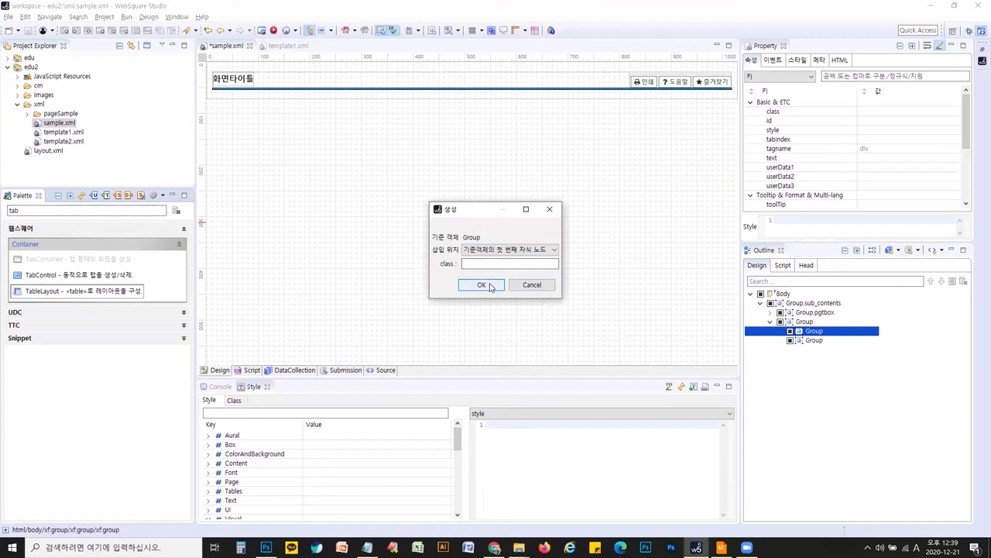
left_click(482, 285)
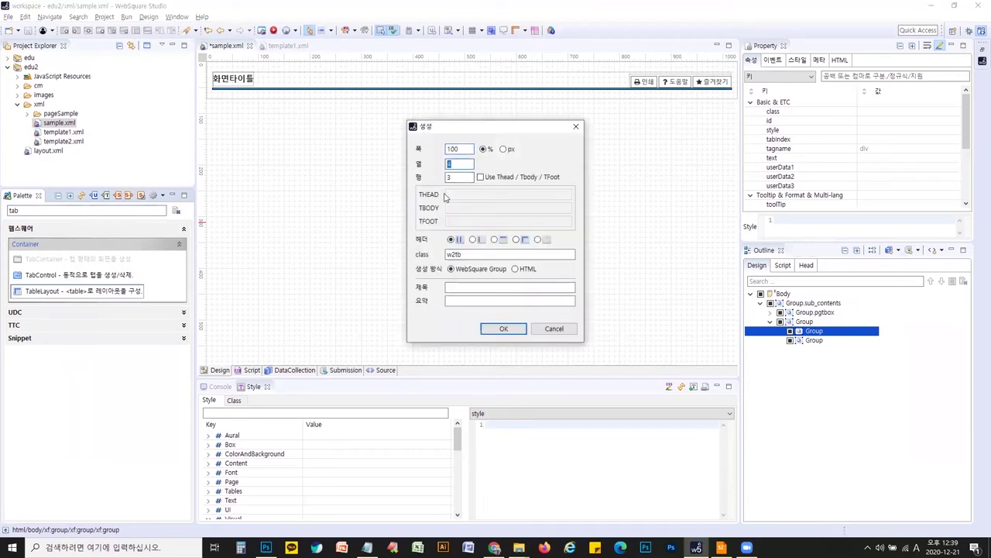
type("6")
key("Tab")
type("1")
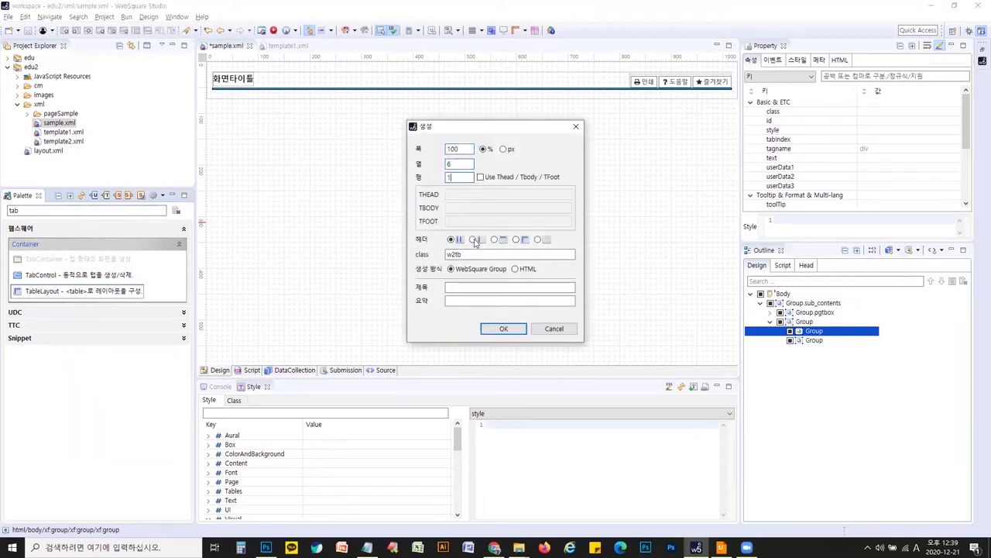
left_click(502, 330)
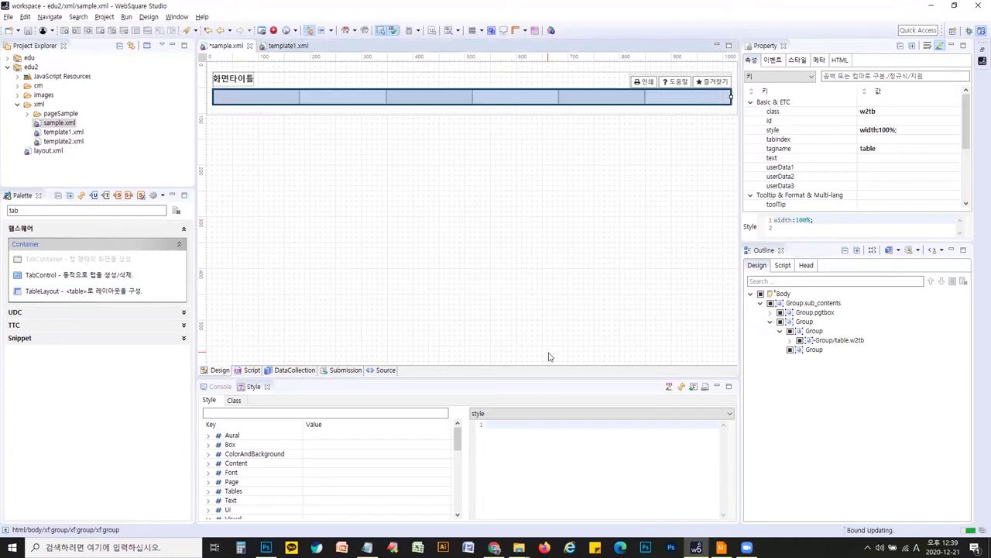
Insert a Trigger labelled 조회 as first child of the second nested group and save sample.xml
left_click(814, 350)
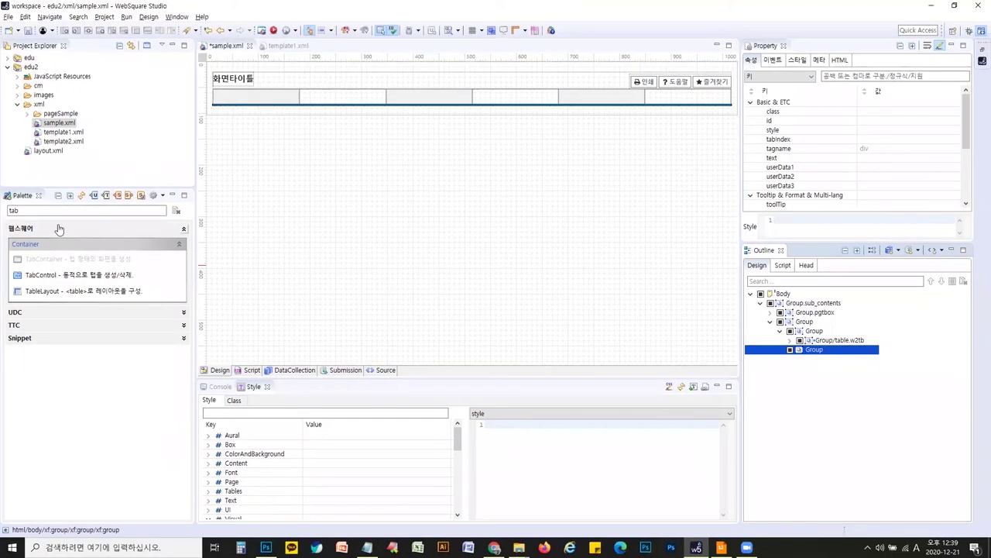
left_click(34, 214)
key("BackSpace")
key("BackSpace")
key("BackSpace")
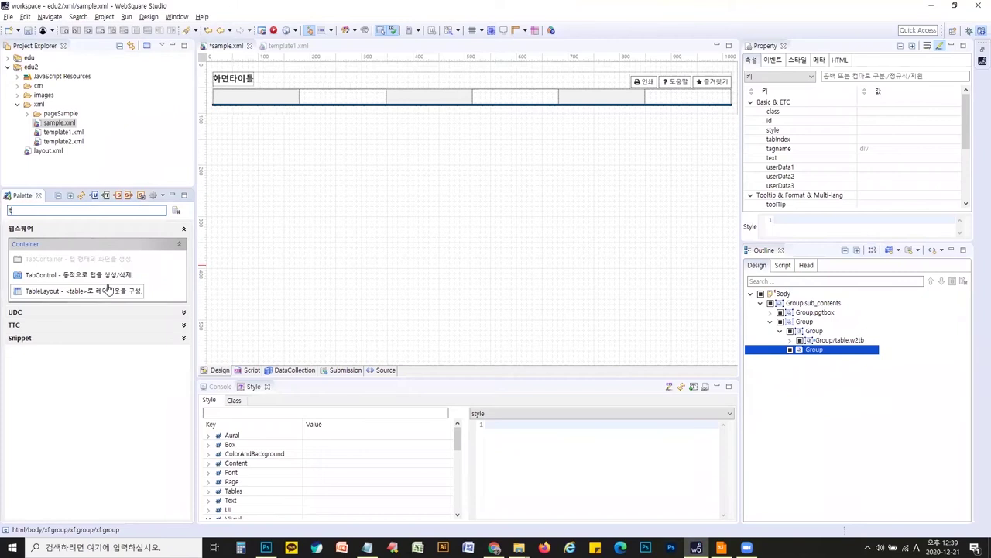
type("tri")
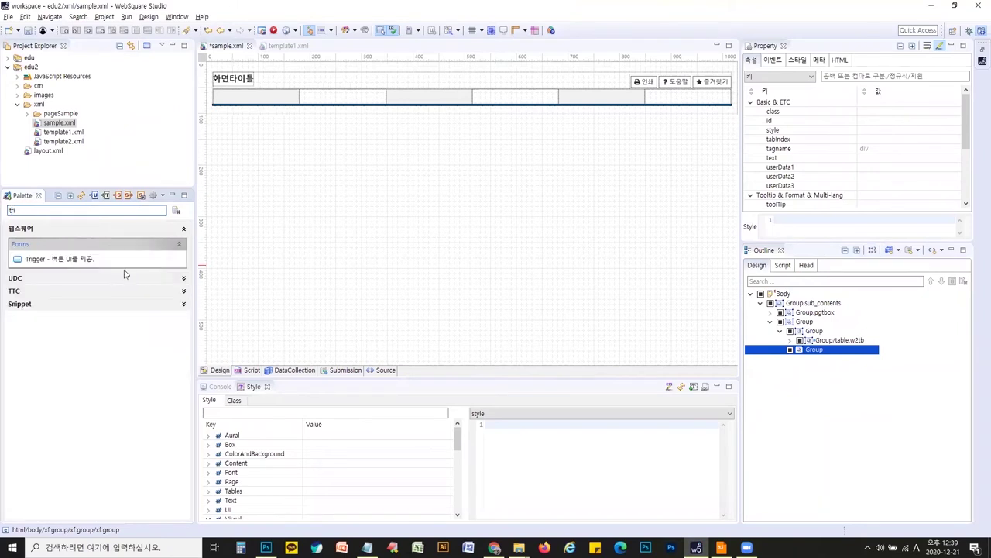
left_click_drag(55, 264, 405, 261)
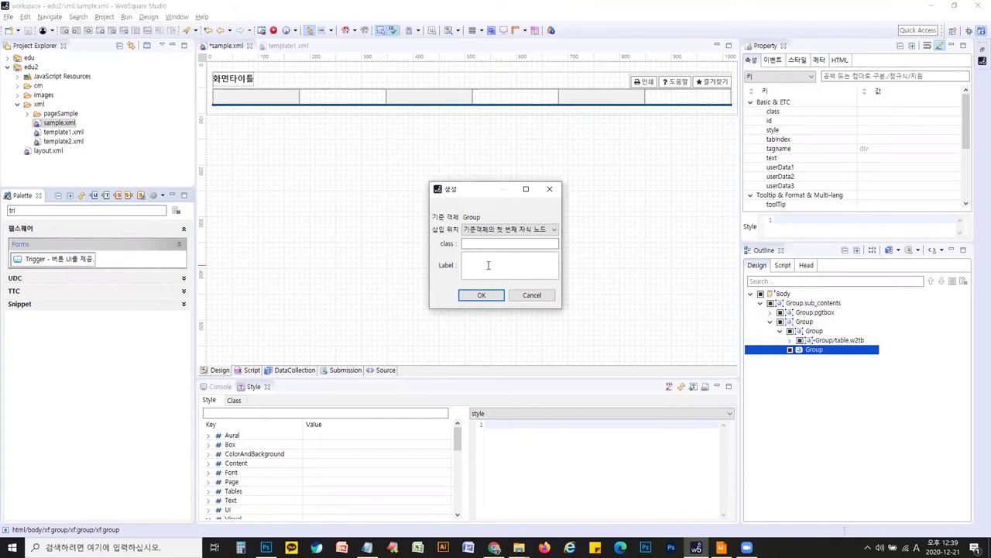
type("회")
key("Return")
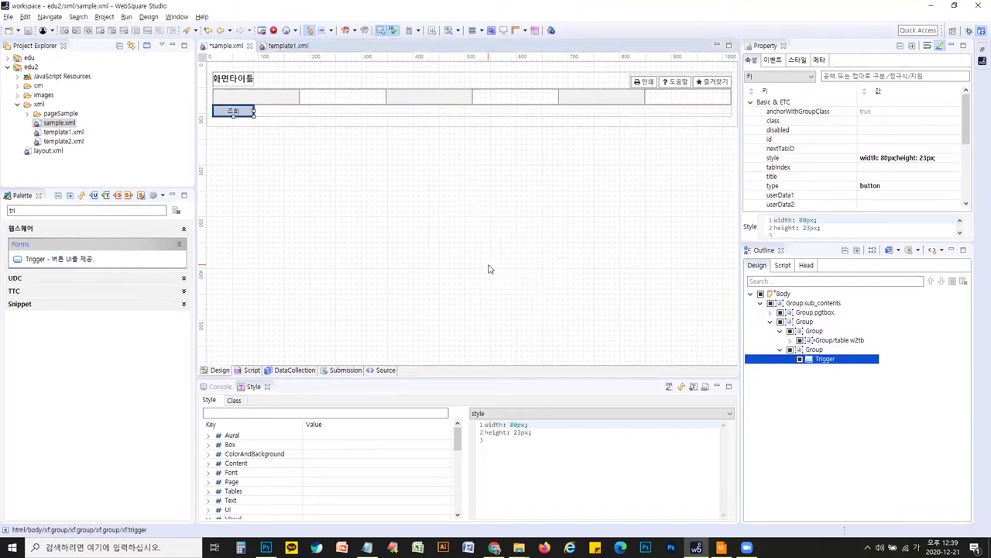
key("ctrl+s")
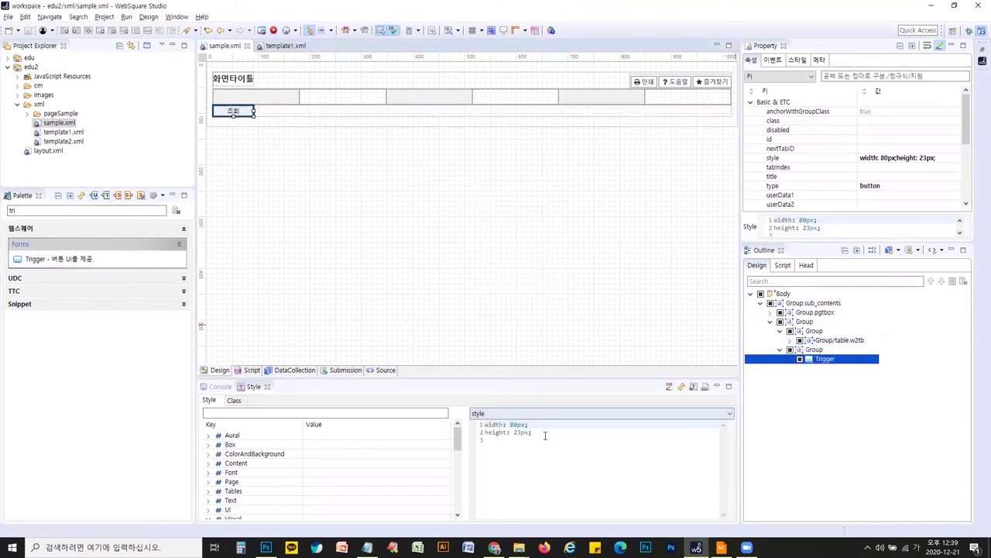
Remove the width and height styles from the 조회 trigger
left_click_drag(544, 433, 474, 416)
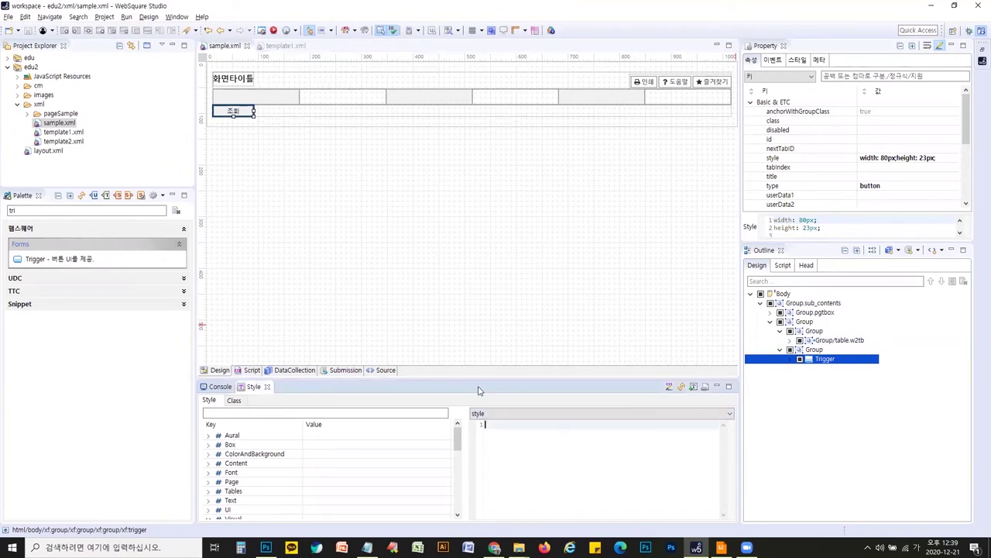
key("ctrl+space")
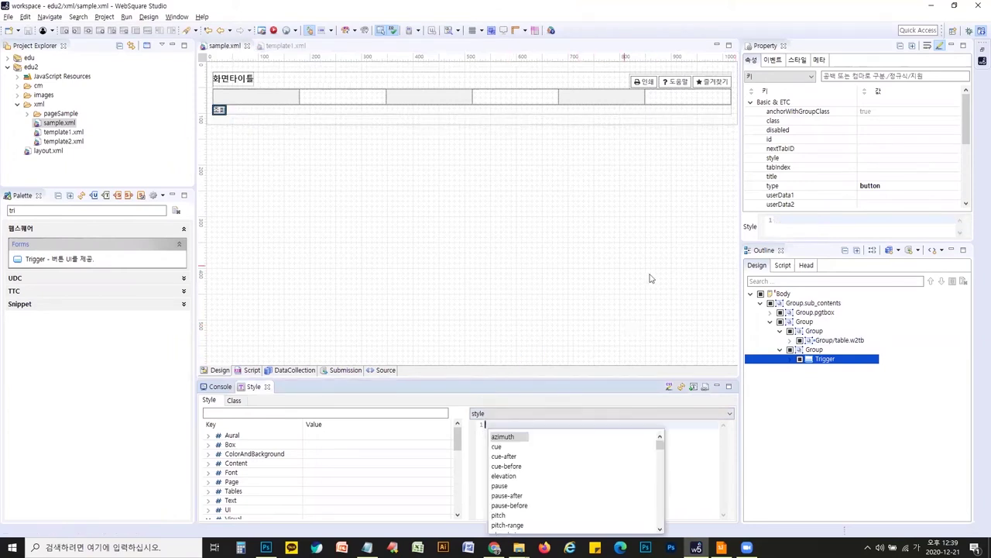
left_click(535, 247)
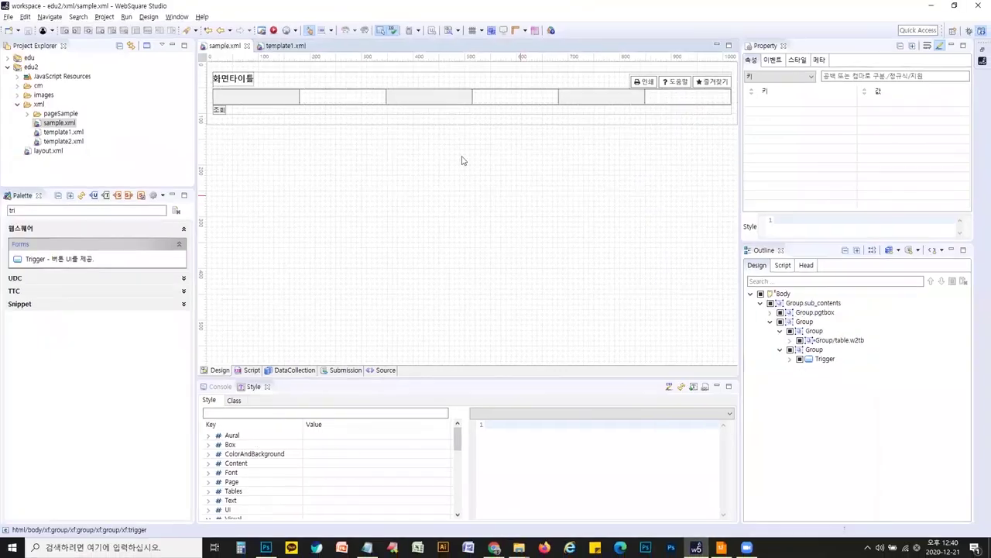
Copy the shbox class from the search-area group in template1.xml to the outer search-area group in sample.xml
left_click(280, 46)
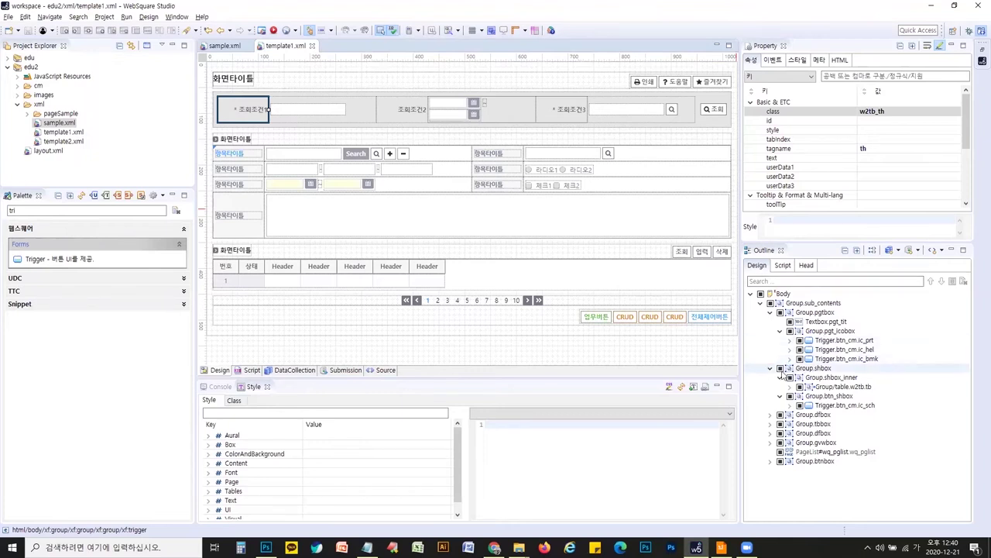
left_click(771, 312)
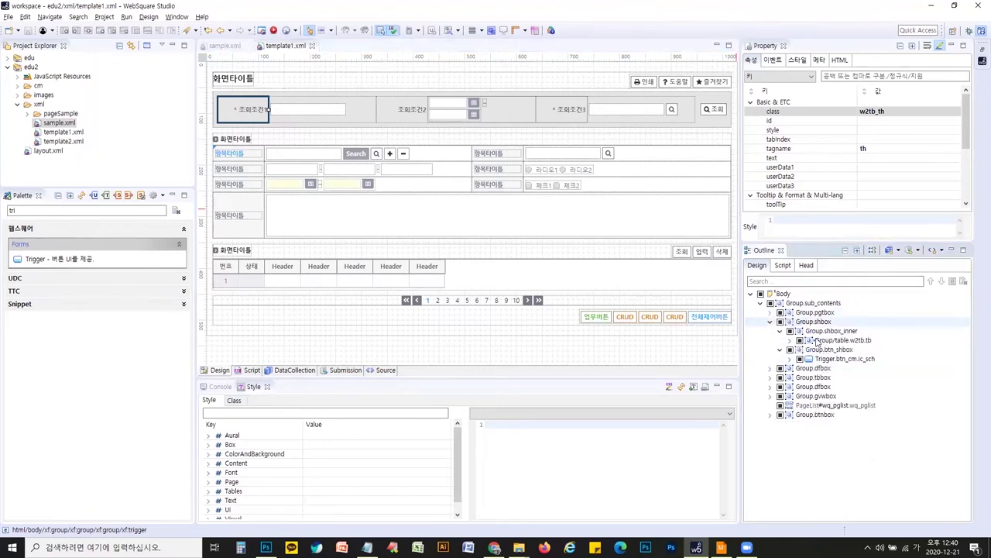
left_click(819, 349)
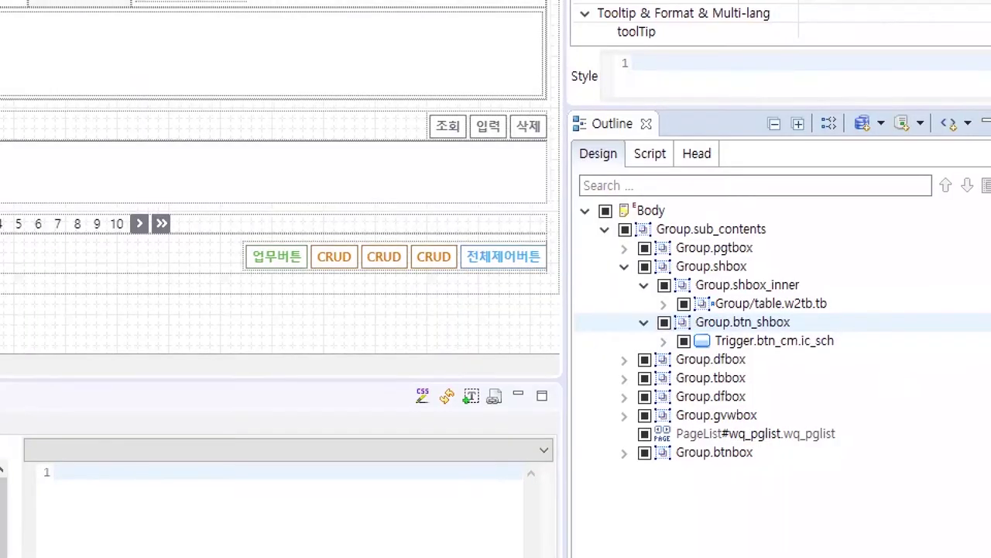
mouse_move(541, 262)
left_mouse_down()
mouse_move(726, 294)
mouse_move(796, 353)
left_mouse_up()
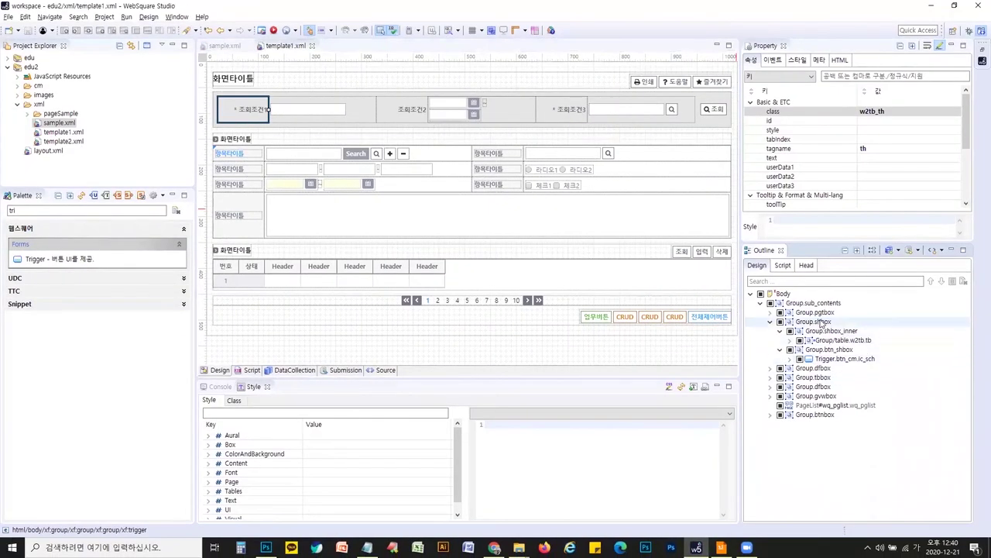
left_click(692, 265)
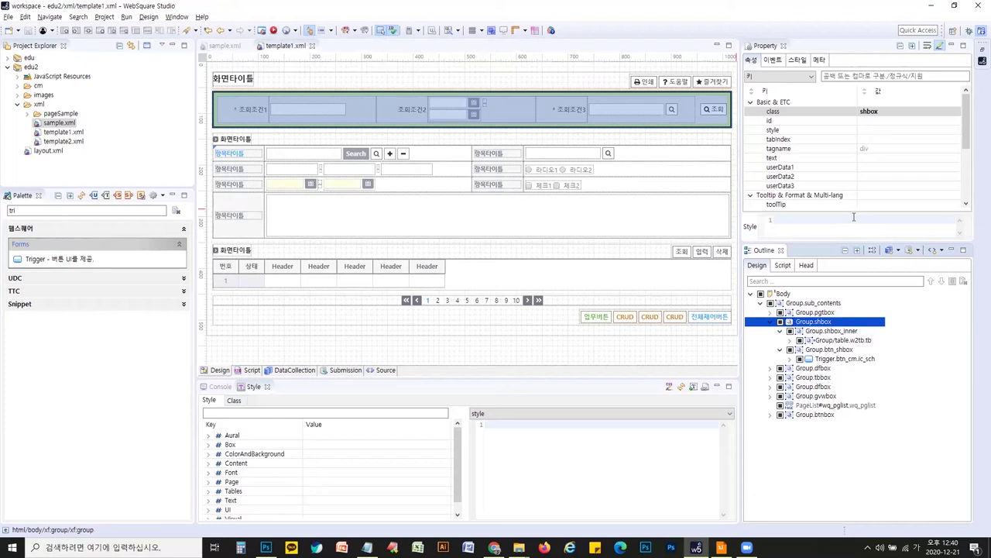
left_click(885, 112)
key("ctrl+c")
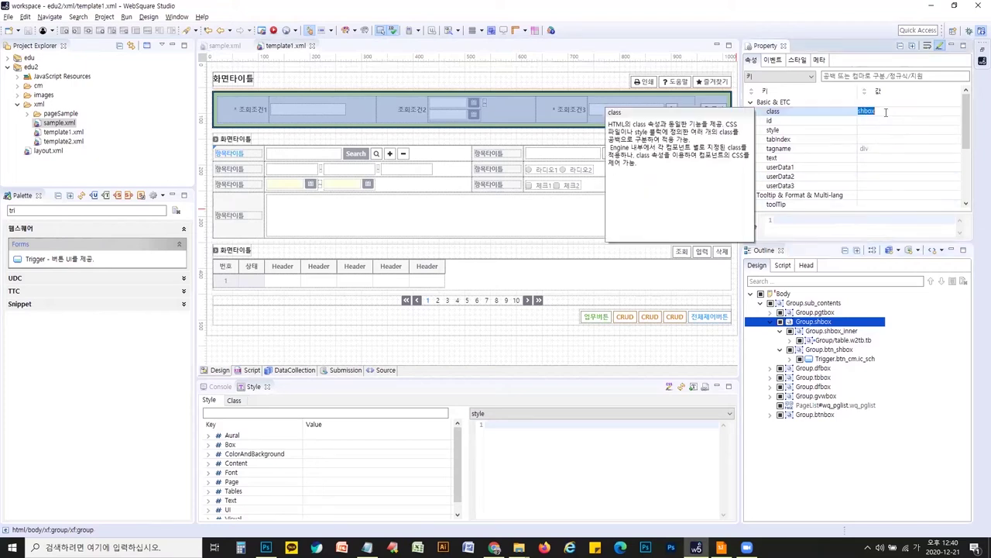
key("ctrl+Page_Up")
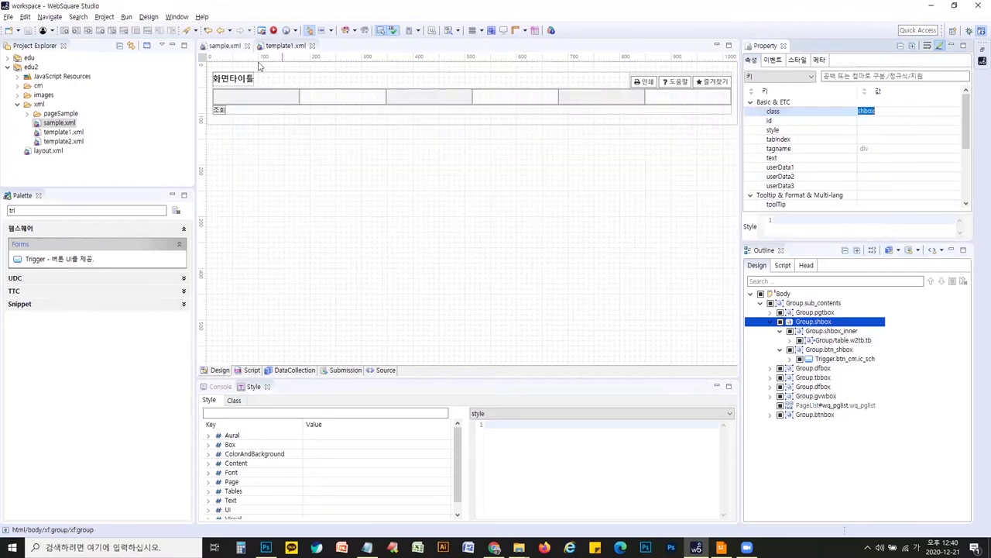
left_click(877, 113)
key("ctrl+v")
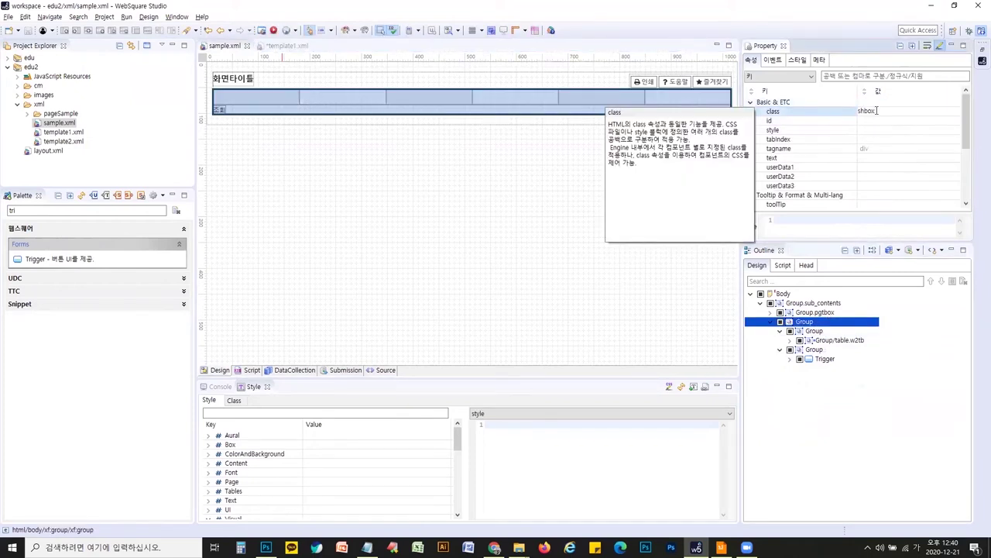
key("Return")
Copy the shbox_inner class from template1.xml to the first nested group of the search area in sample.xml
left_click(288, 46)
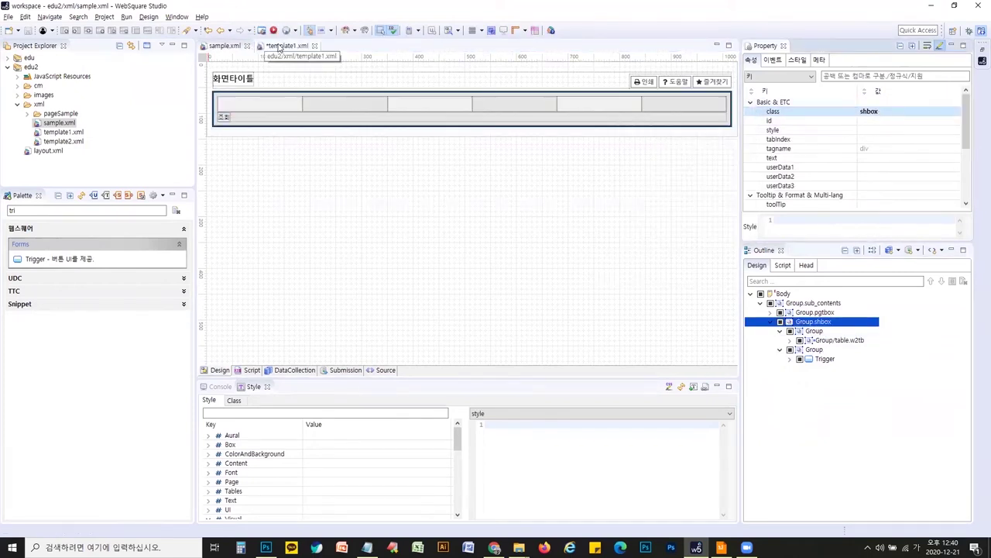
left_click(833, 331)
left_click(891, 111)
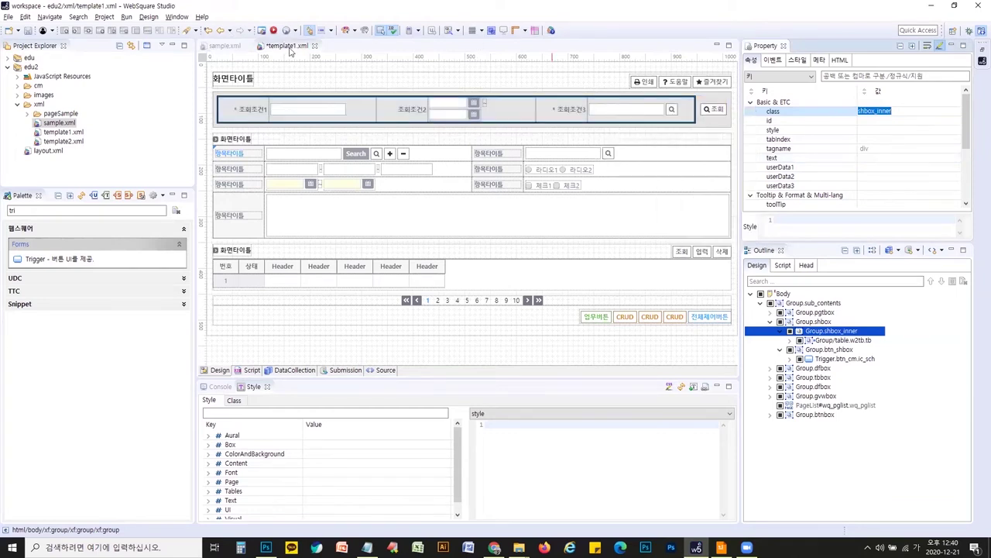
key("ctrl+s")
left_click(224, 46)
left_click(827, 331)
left_click(883, 112)
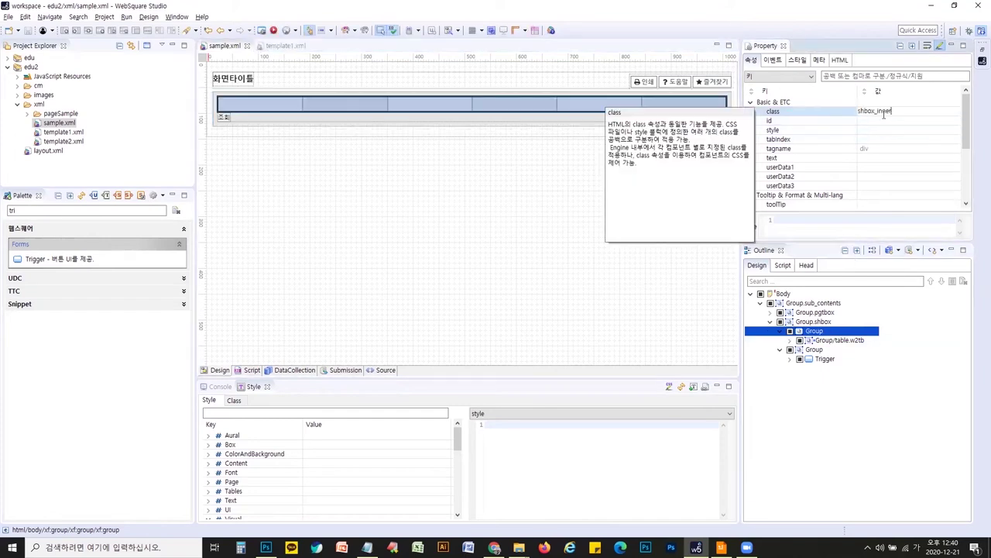
Set the search-area table's class in sample.xml to "w2tb tb" as in template1.xml, and save the file
left_click(281, 46)
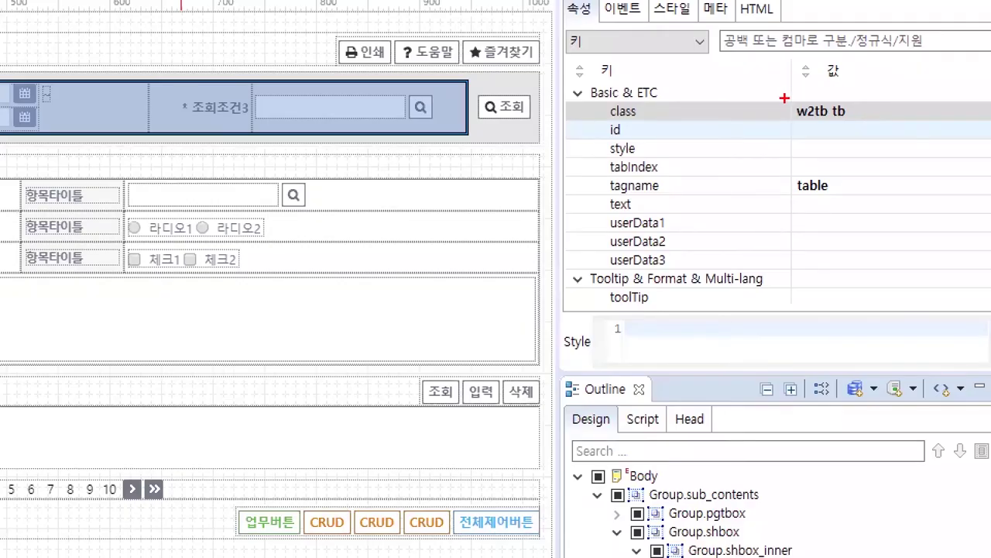
mouse_move(854, 103)
left_mouse_down()
mouse_move(872, 114)
mouse_move(831, 122)
left_mouse_up()
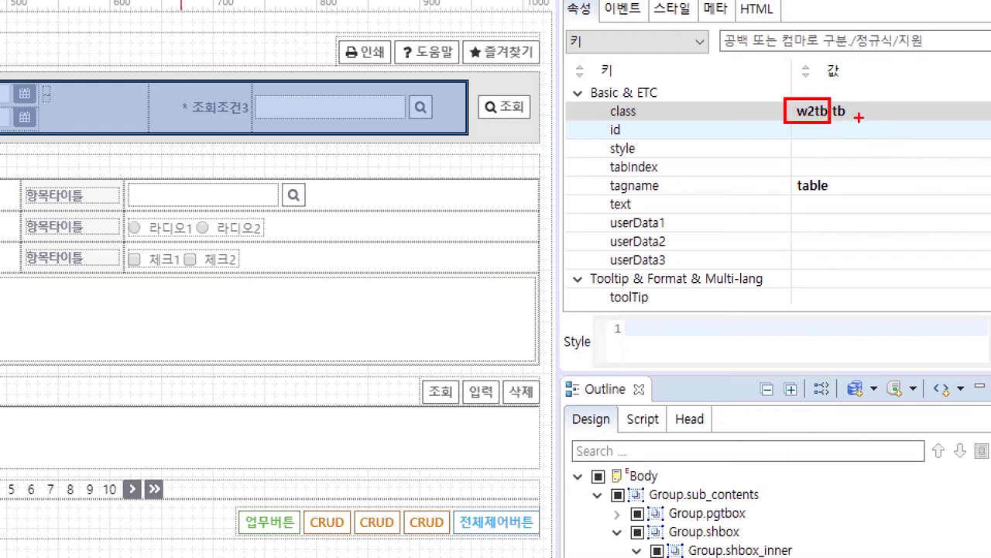
left_click_drag(851, 123, 827, 98)
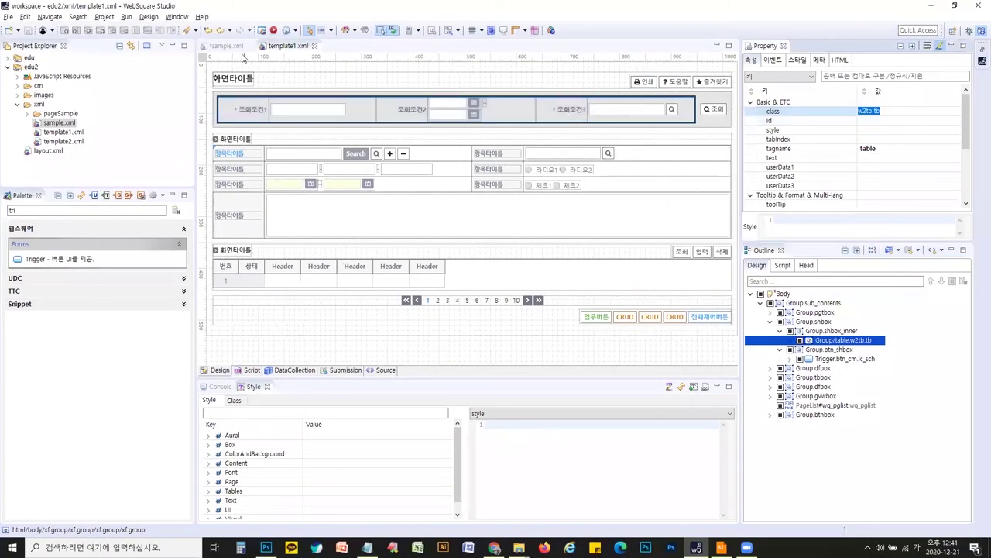
key("ctrl+Page_Up")
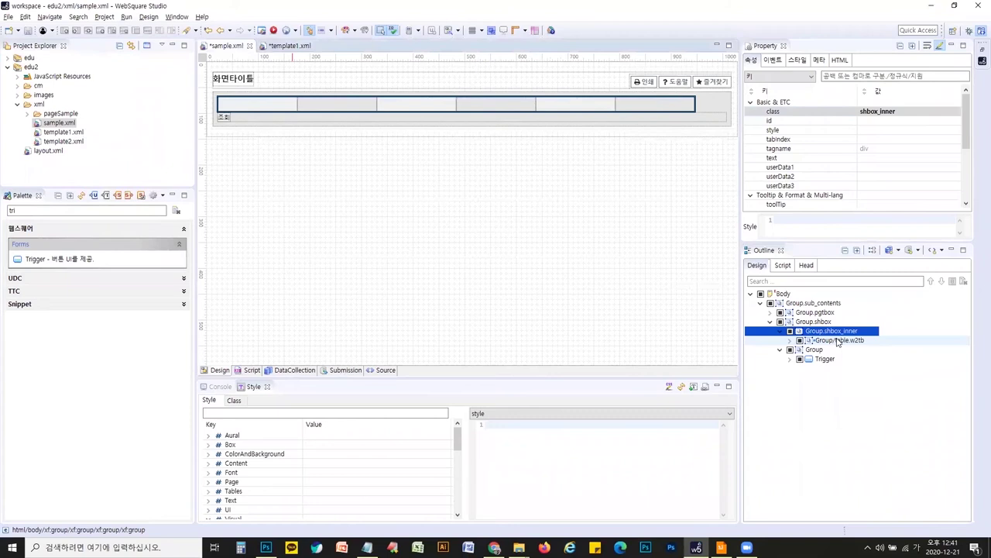
left_click(892, 115)
type("tb tb")
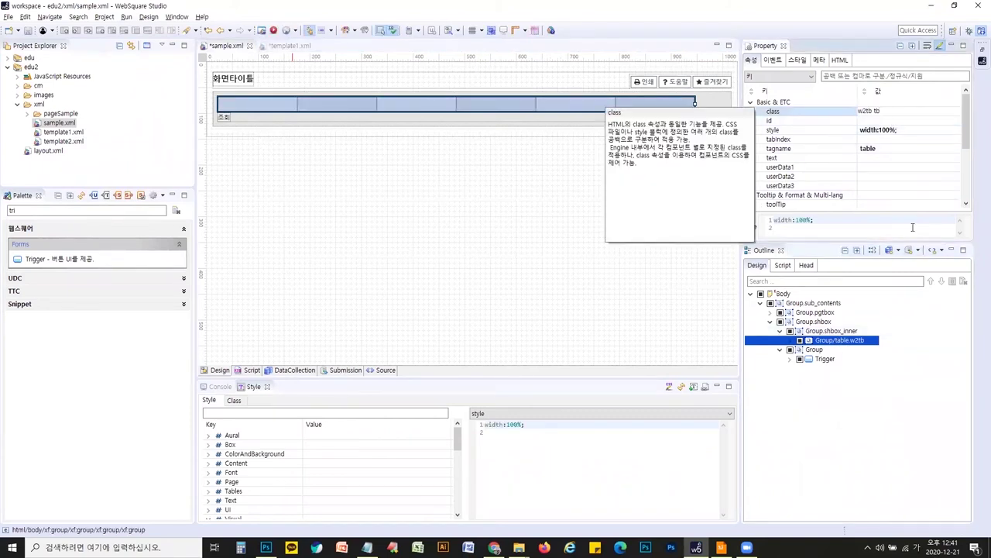
key("Return")
key("ctrl+s")
Copy the btn_shbox class from template1.xml to the group holding the 조회 trigger in sample.xml
key("ctrl+Page_Down")
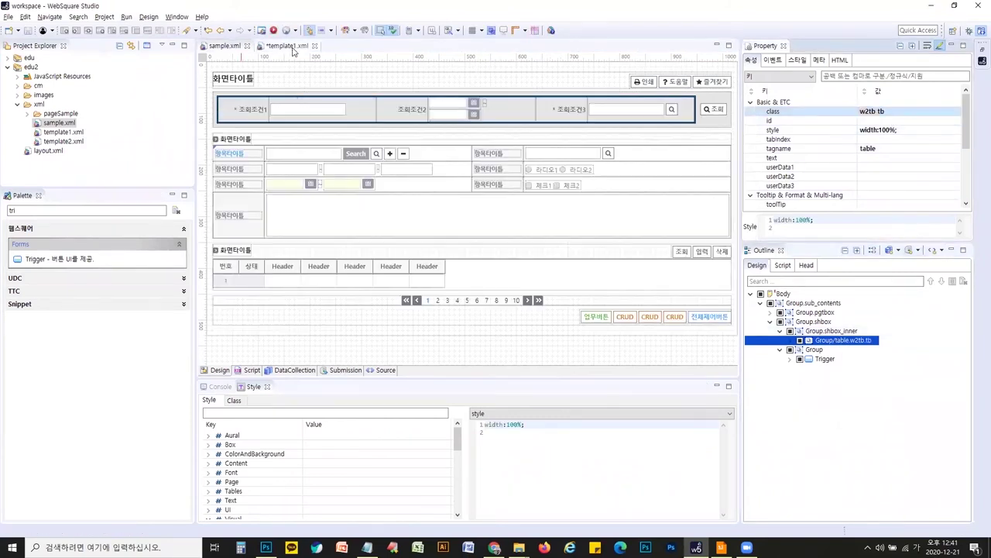
left_click(835, 350)
left_click(903, 113)
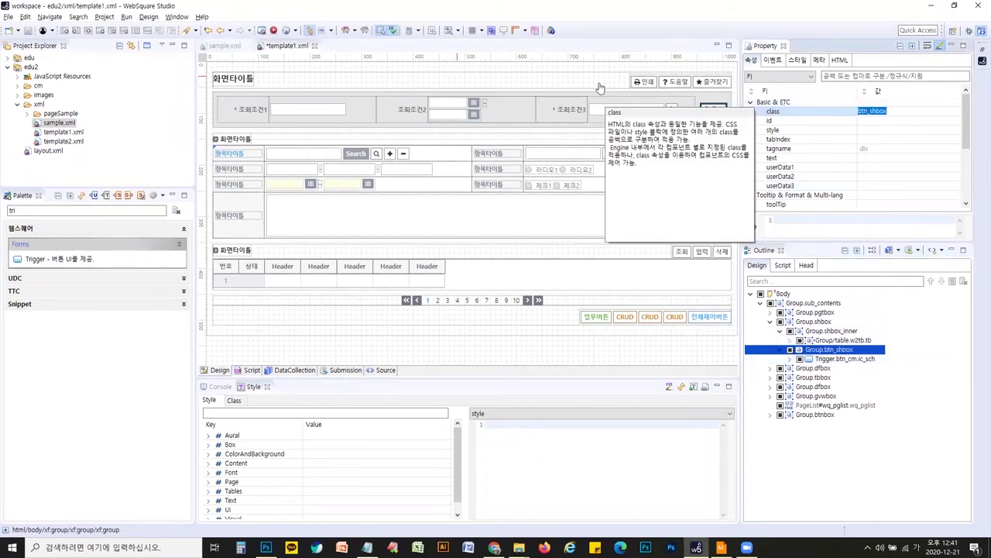
left_click(225, 45)
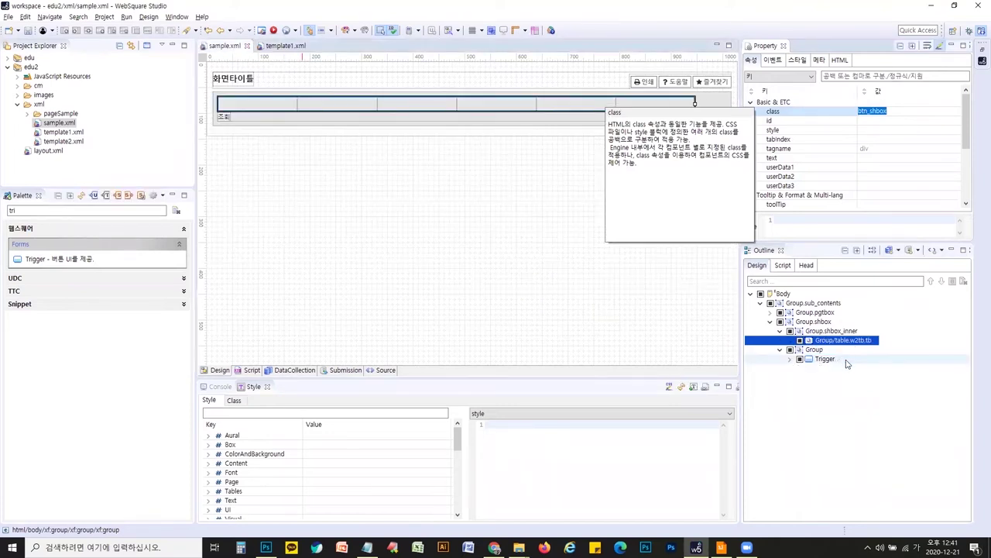
left_click(814, 350)
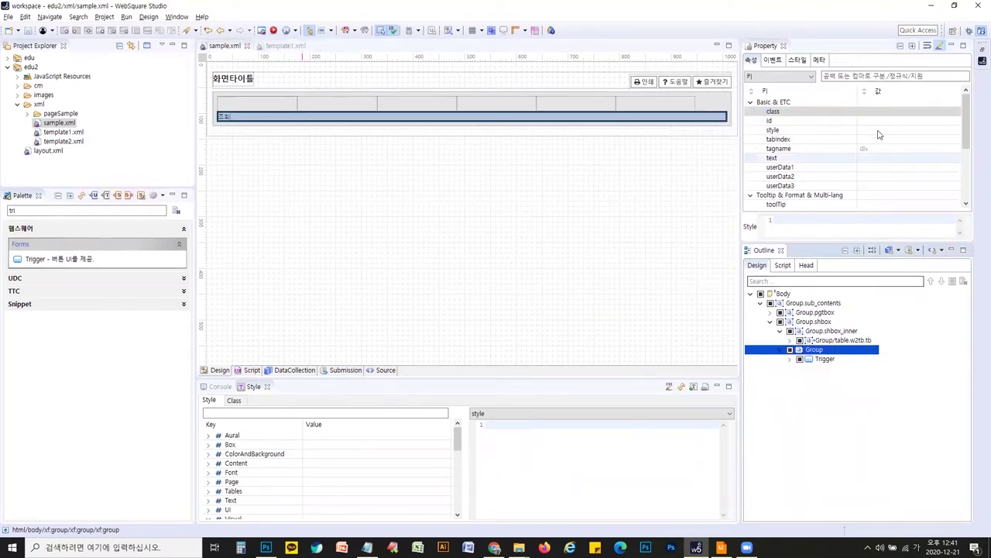
left_click(874, 111)
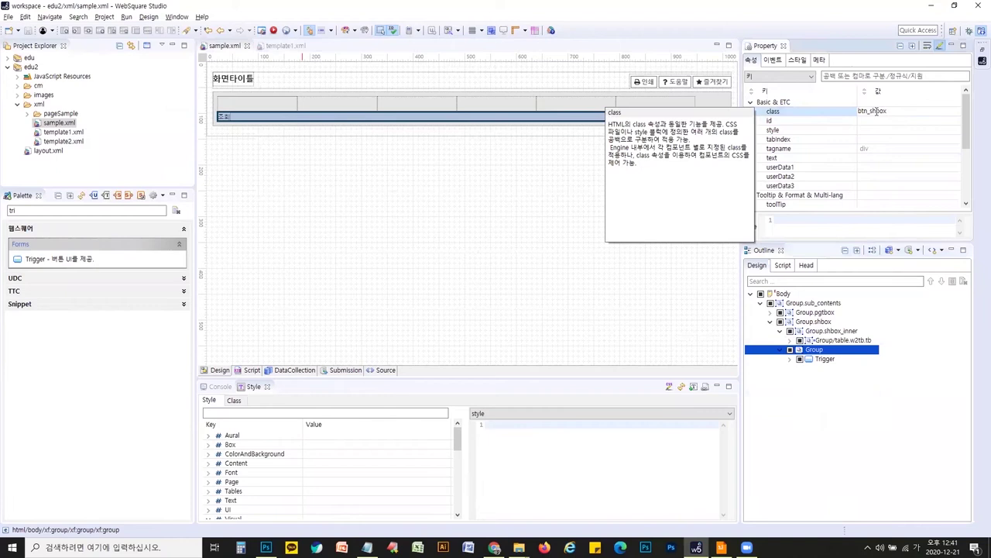
Copy the class "btn_cm ic_sch" from the 조회 trigger in template1.xml to the matching trigger in sample.xml
left_click(285, 46)
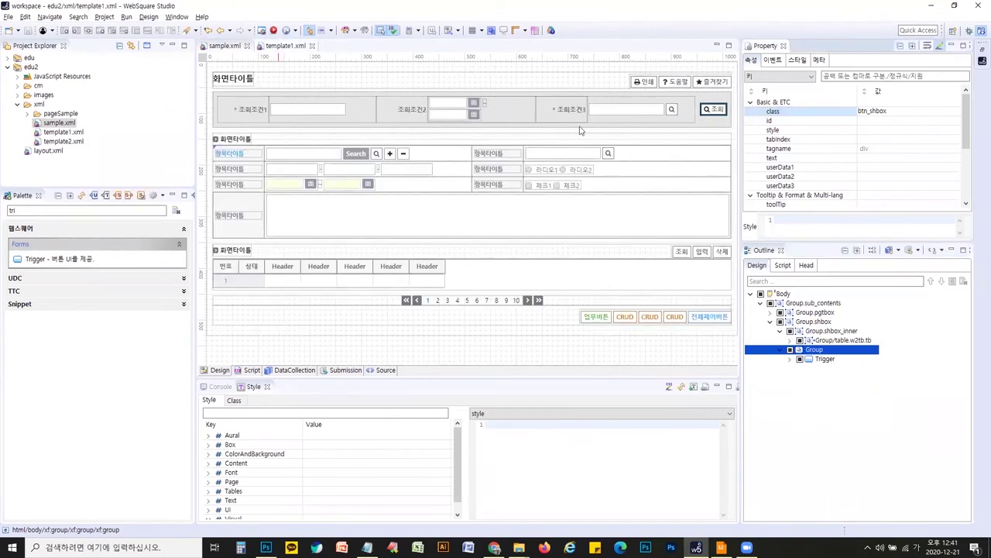
left_click(714, 111)
left_click(714, 111)
left_click(885, 121)
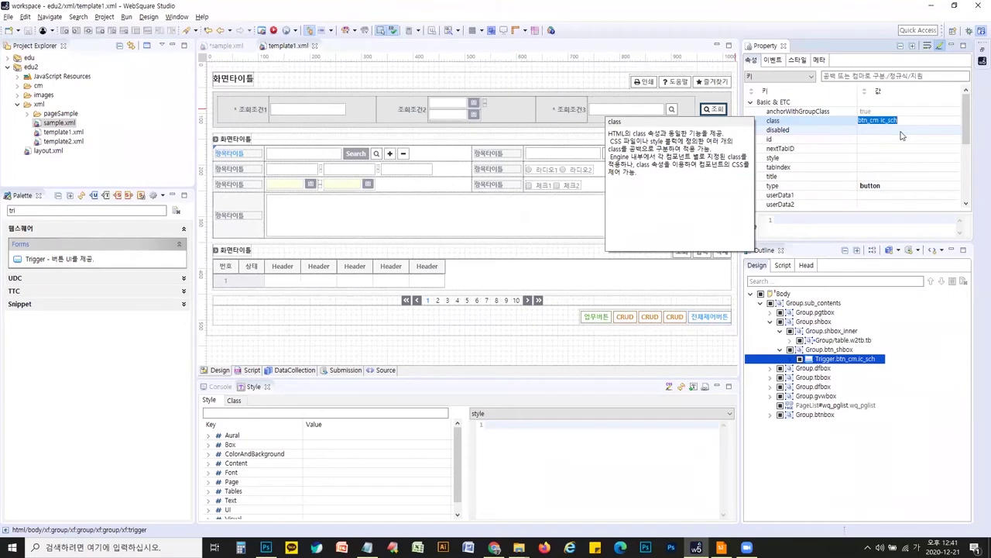
left_click(226, 45)
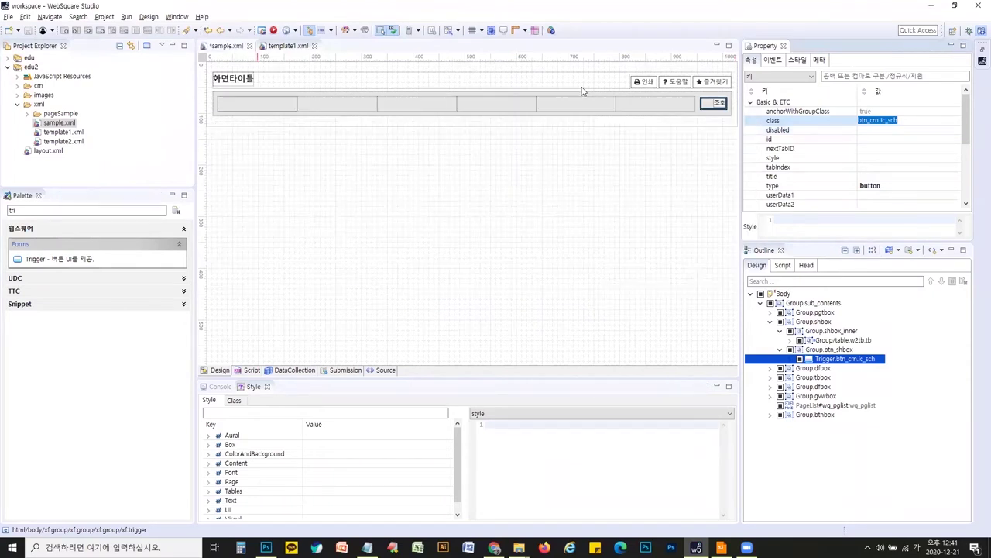
key("BackSpace")
key("Return")
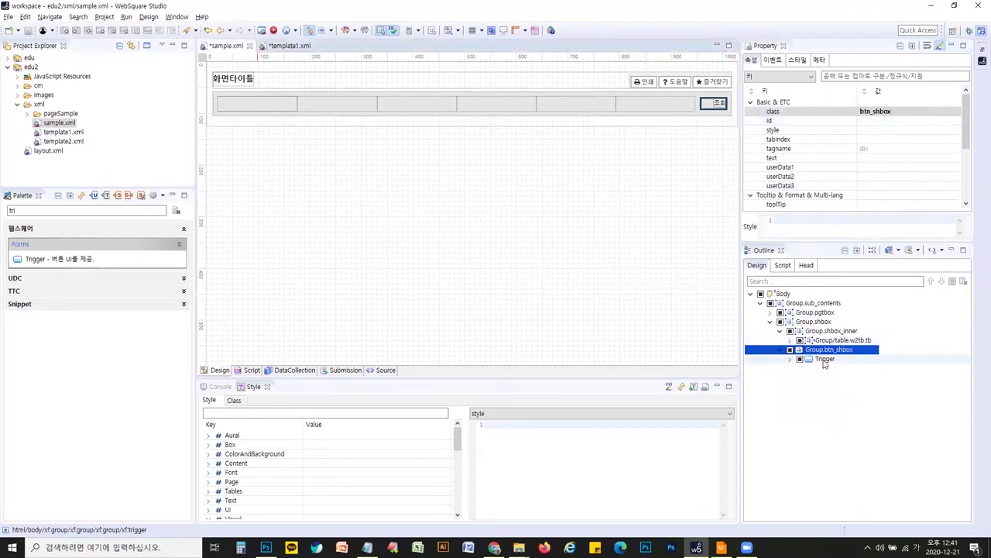
left_click(876, 122)
type("btn_cm ic_sch")
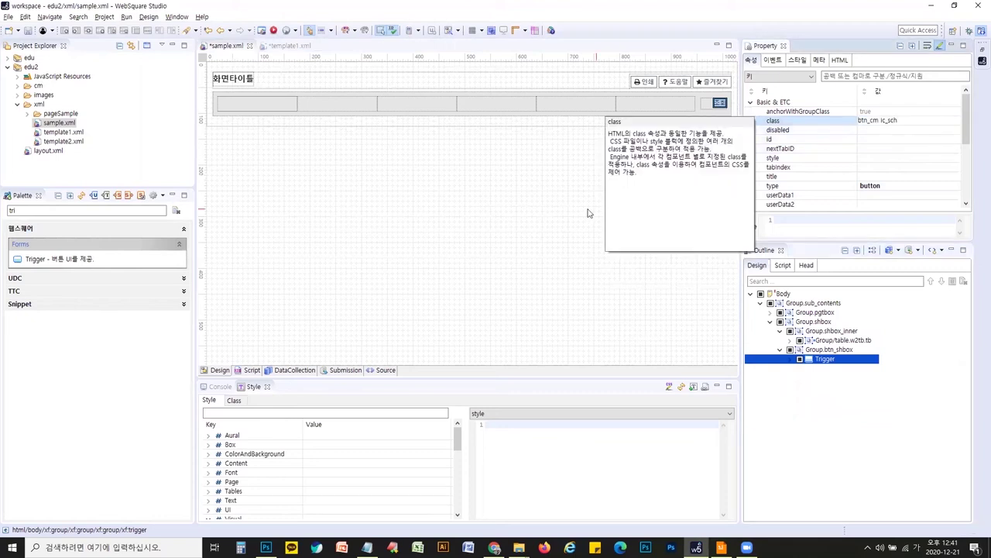
Apply the class "btn_cm ic_sch" to the 조회 trigger and save sample.xml
key("Return")
left_click(600, 314)
key("ctrl+s")
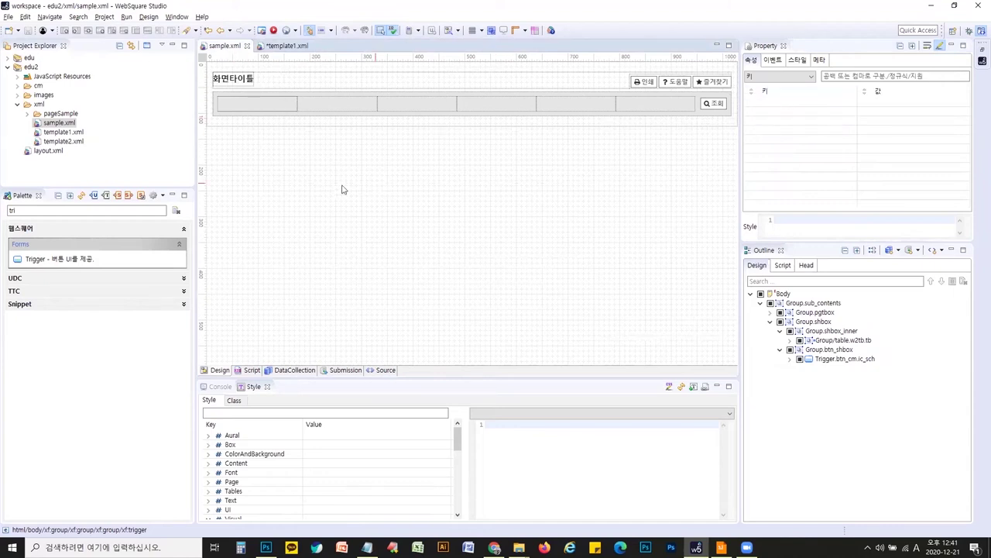
Enter 조회조건1 as the text of the first header cell in the search-area table
left_click(262, 108)
left_click(421, 103)
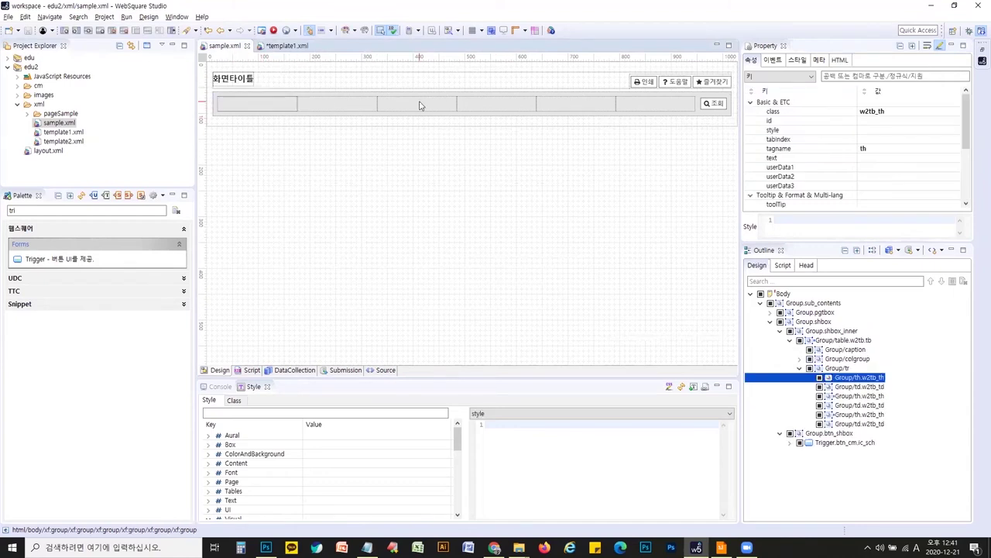
left_click(576, 103)
left_click(247, 102)
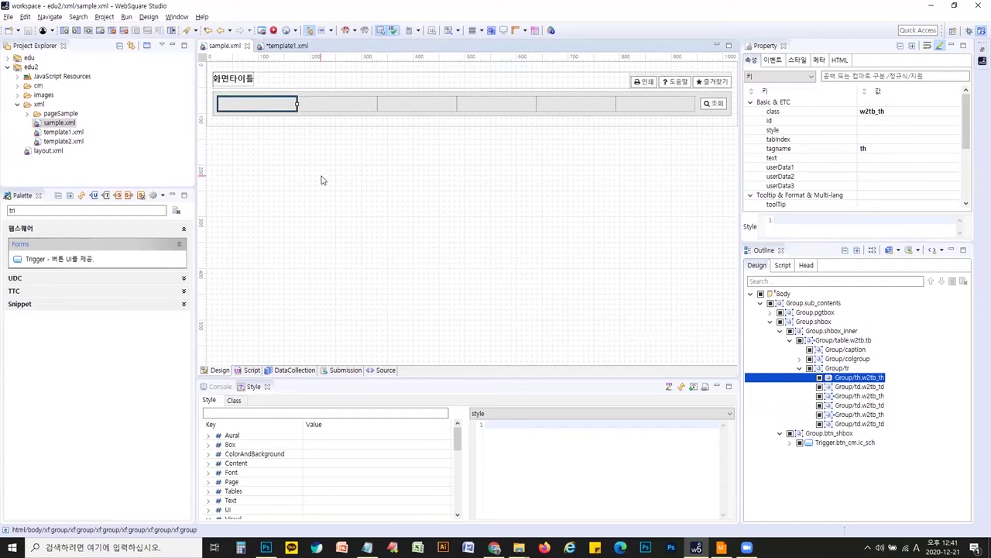
key("F2")
type("조회")
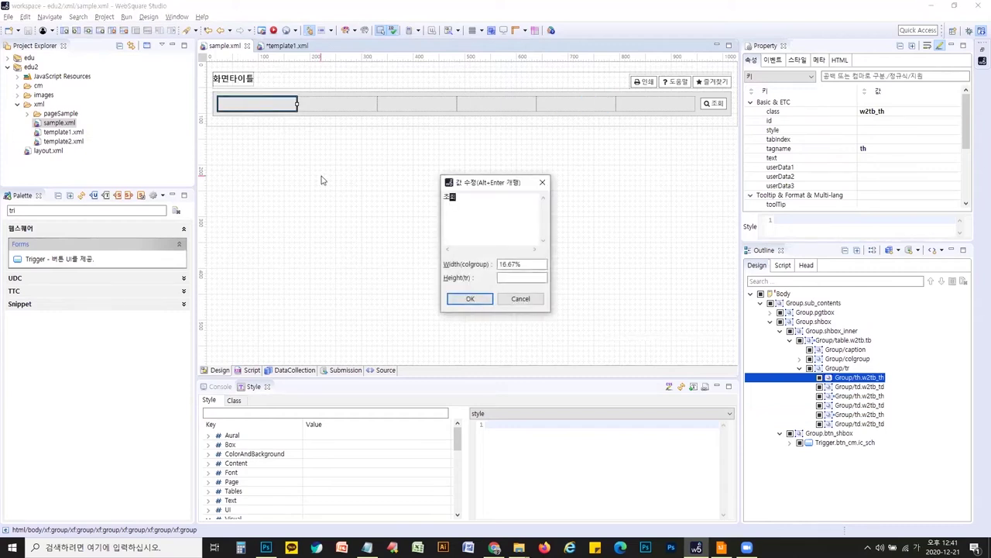
type("조건1")
key("ctrl+a")
left_click(484, 301)
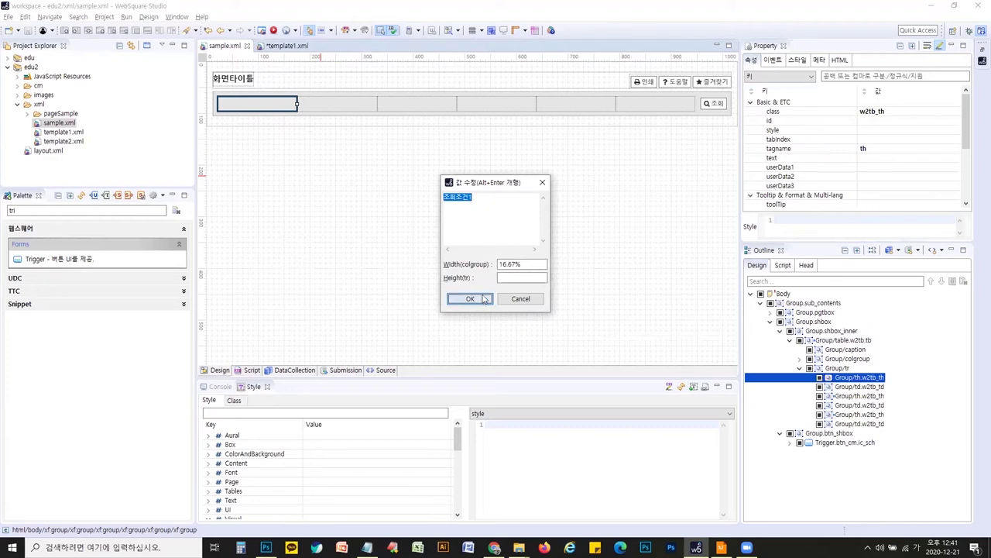
Label the second and third header cells of the search table 조회조건2 and 조회조건3, and save the file
double_click(415, 111)
type("조회조건2")
key("Return")
left_click(561, 105)
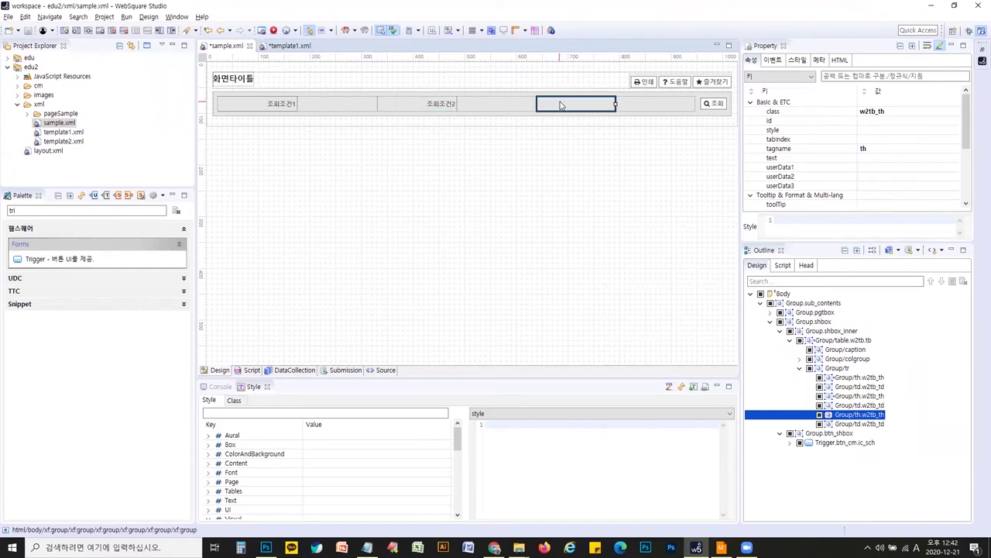
double_click(562, 105)
type("조회조건")
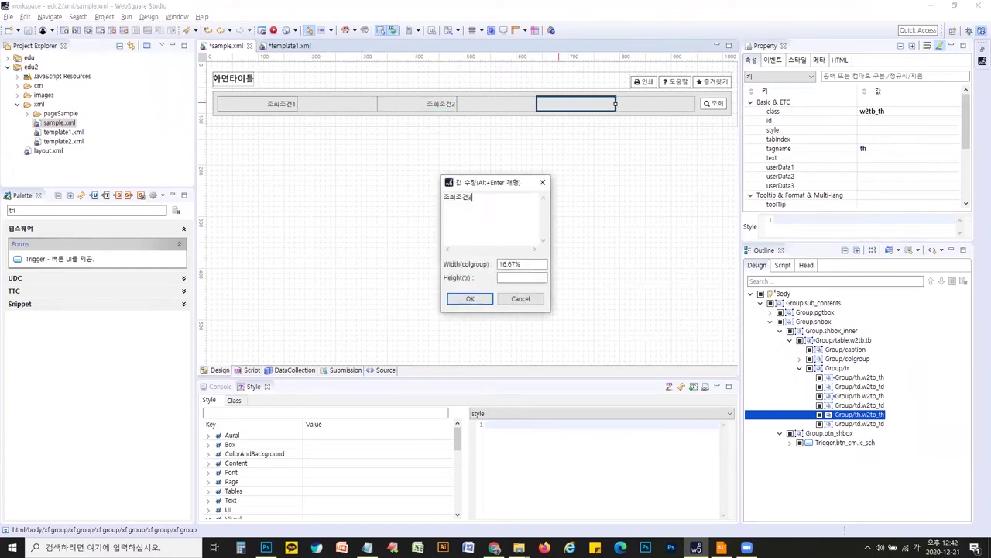
type("3")
key("Return")
key("ctrl+s")
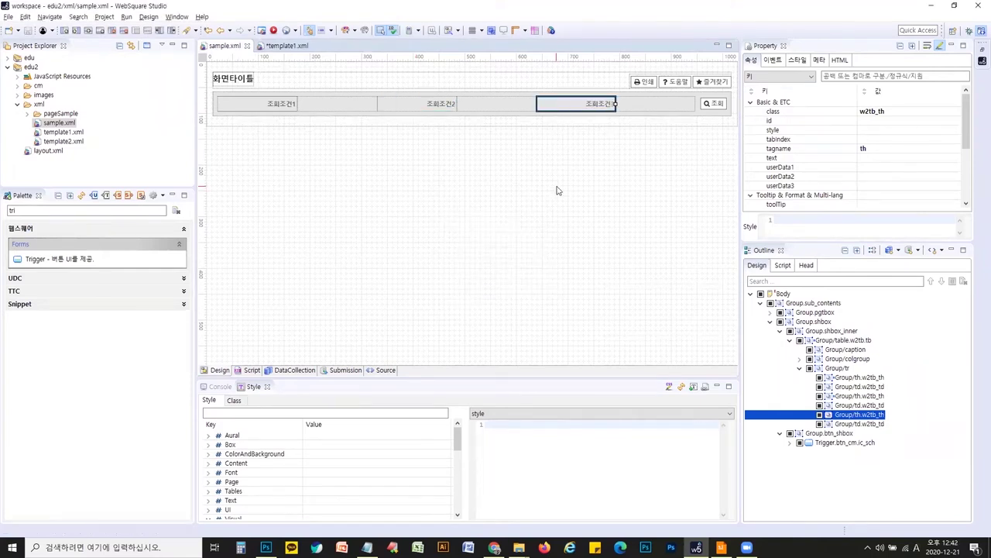
Set the width of the first, third and fifth columns in the search table's colgroup to 90px, and save
left_click(801, 360)
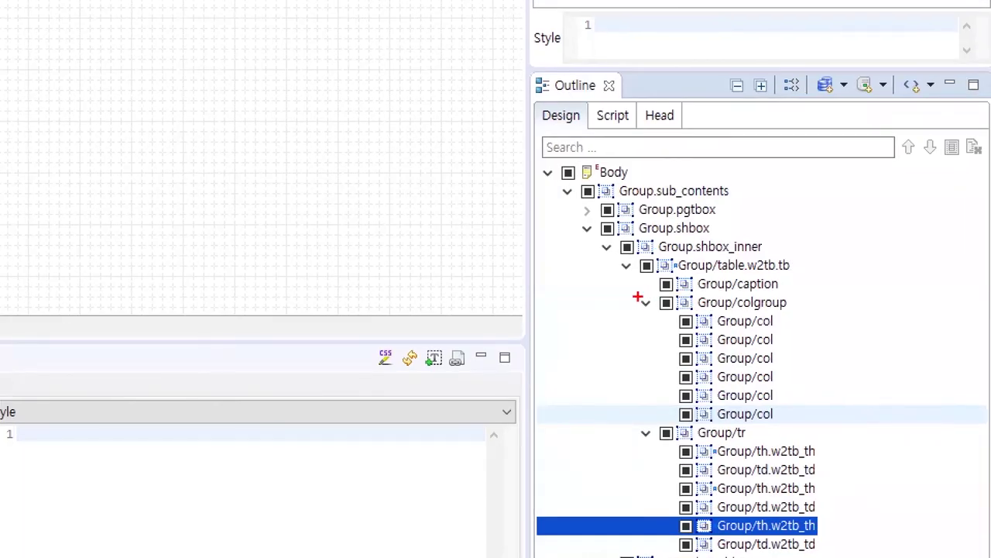
mouse_move(637, 293)
left_mouse_down()
mouse_move(785, 349)
mouse_move(806, 422)
left_mouse_up()
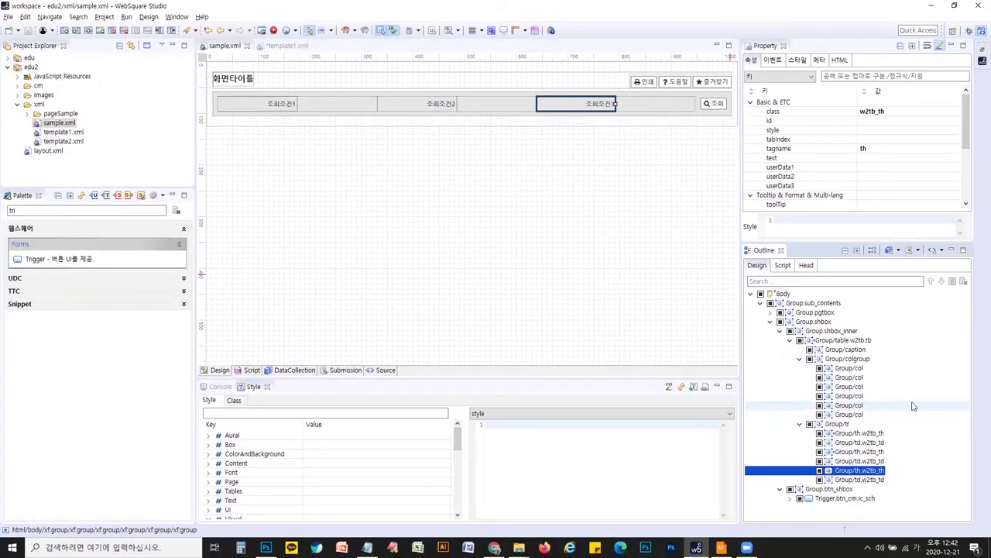
left_click(848, 368)
left_click(849, 387, "ctrl")
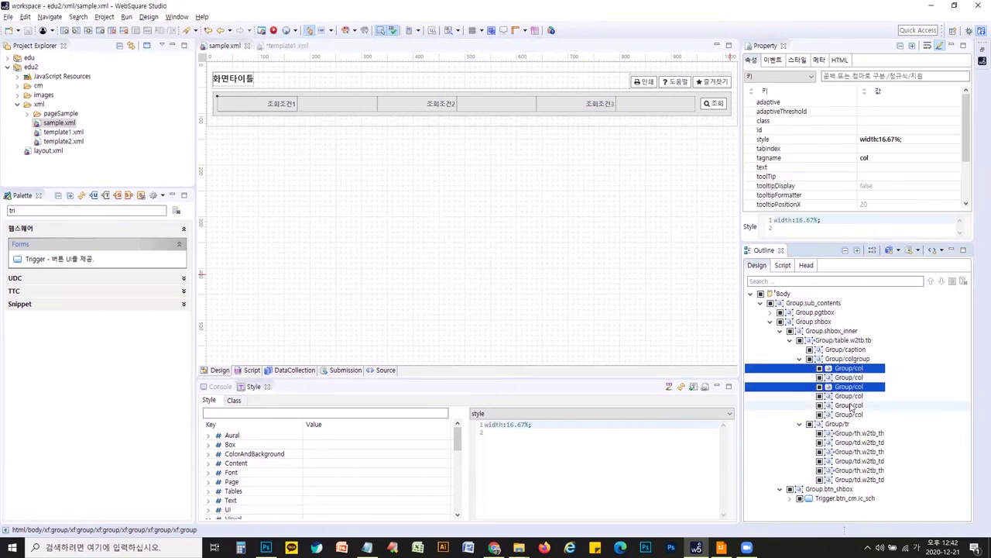
left_click(848, 405, "ctrl")
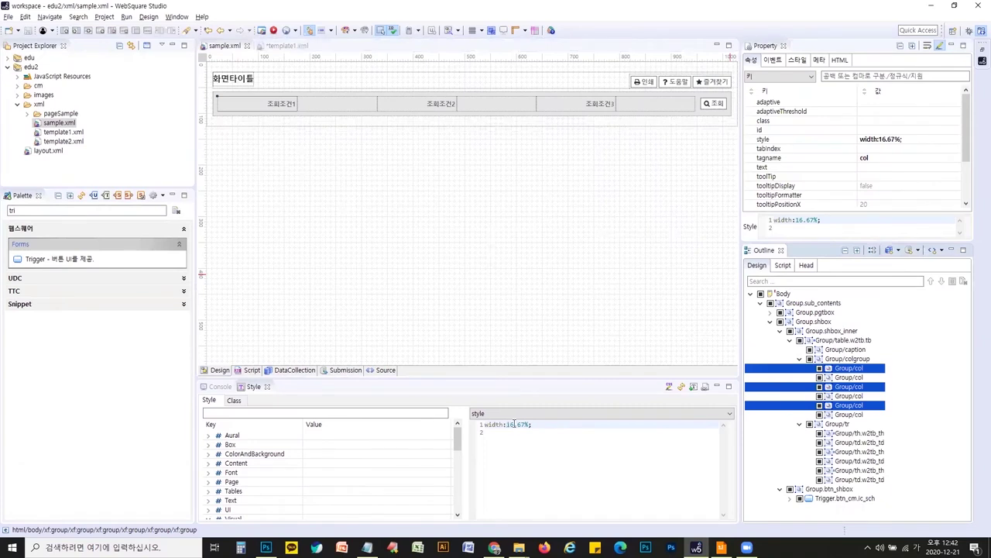
double_click(514, 424)
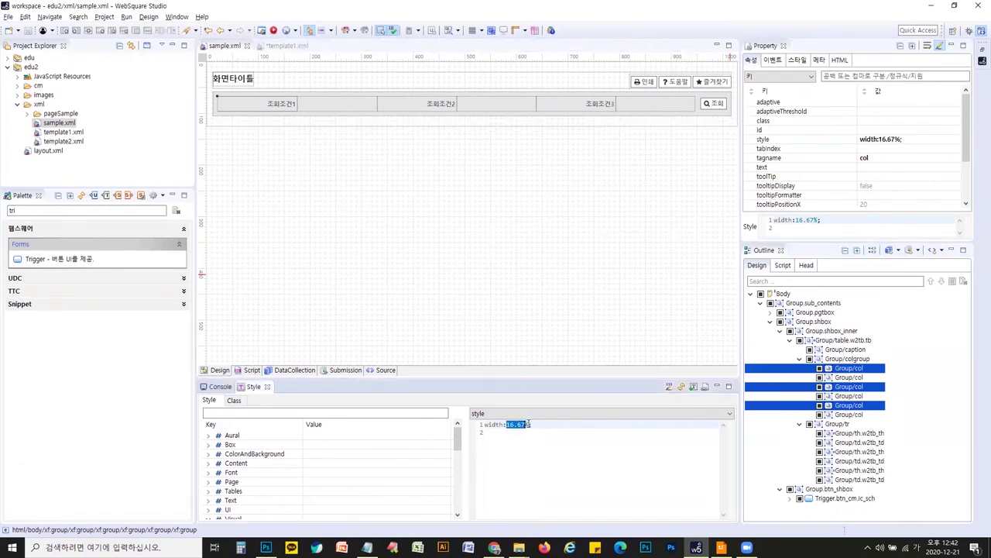
type("90")
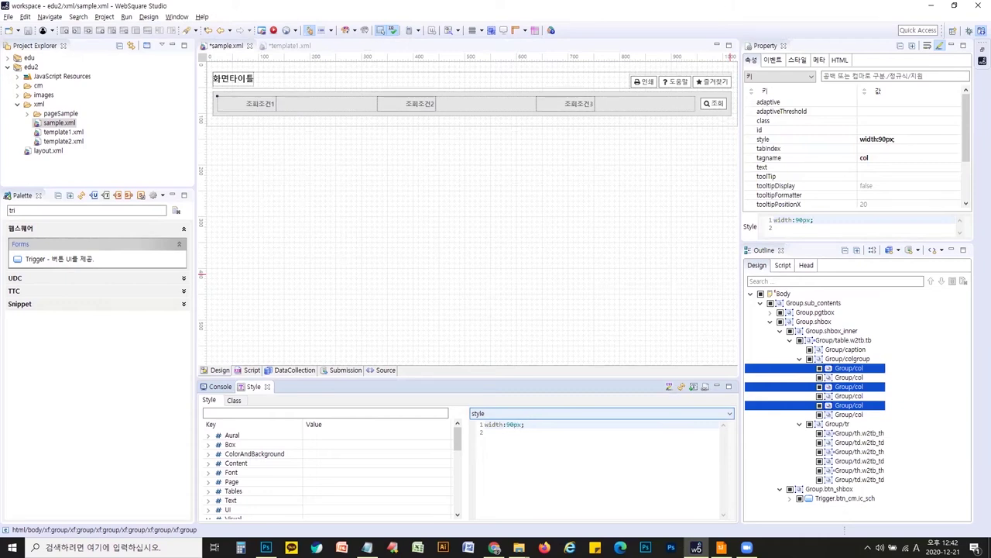
key("ctrl+s")
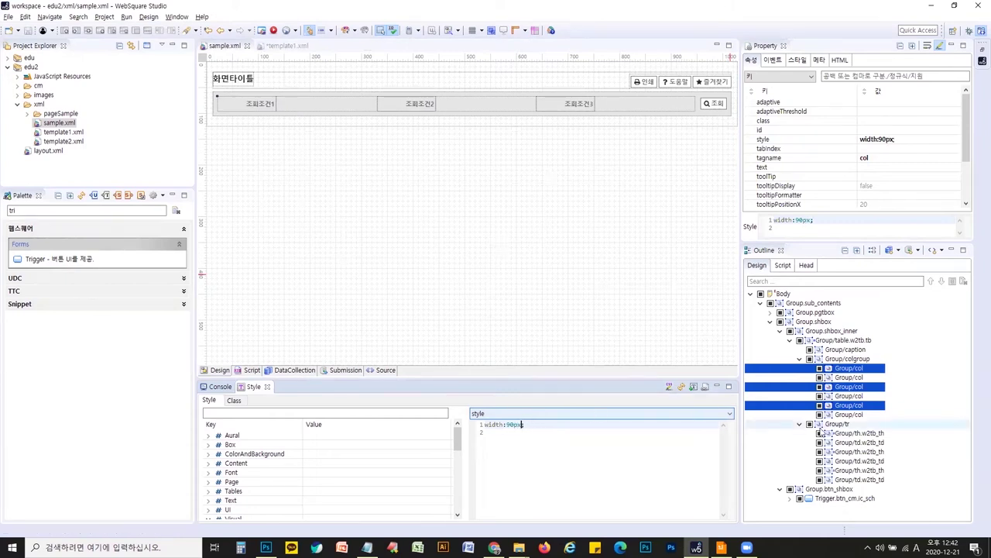
Remove the width style from the second, fourth and sixth columns in the search table's colgroup, and save
left_click(847, 379)
left_click(845, 395, "ctrl")
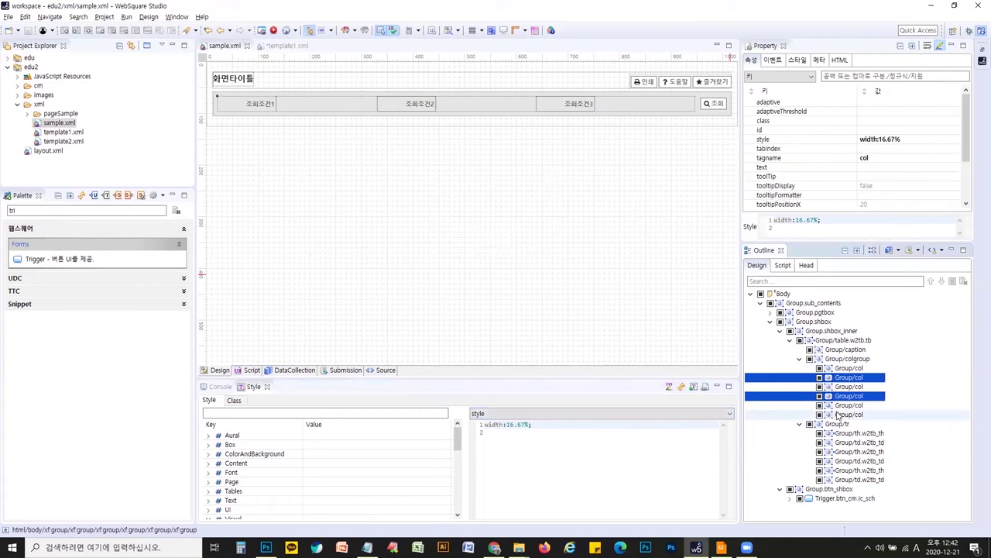
left_click(846, 415, "ctrl")
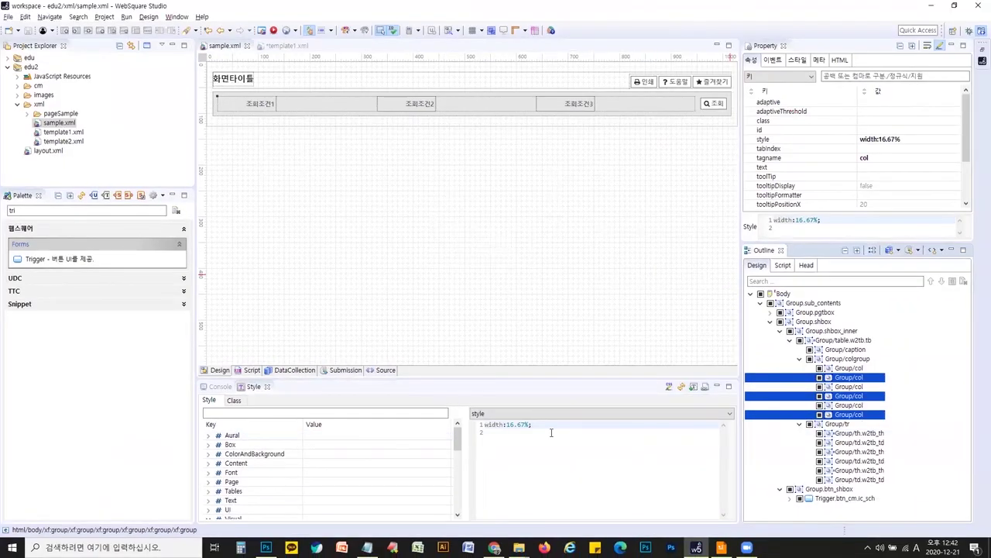
key("ctrl+a")
key("Delete")
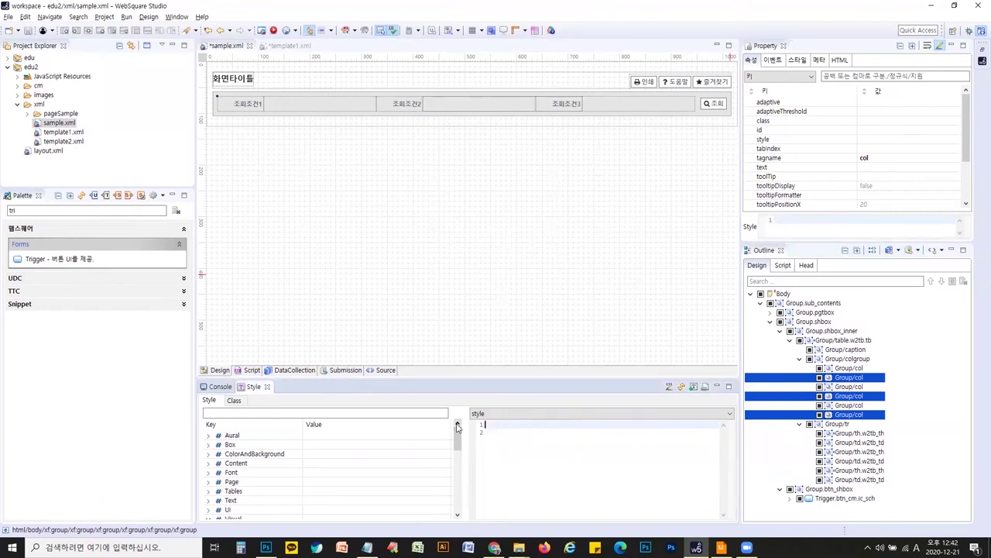
key("ctrl+s")
left_click(442, 221)
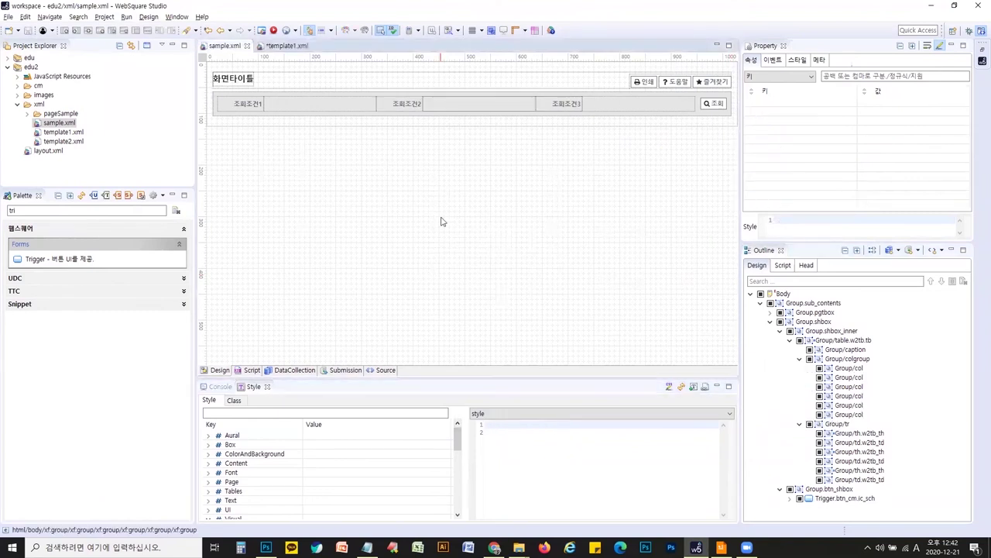
Examine which components fill the 조회조건1, 조회조건2 and 조회조건3 data cells in template1.xml
left_click(285, 46)
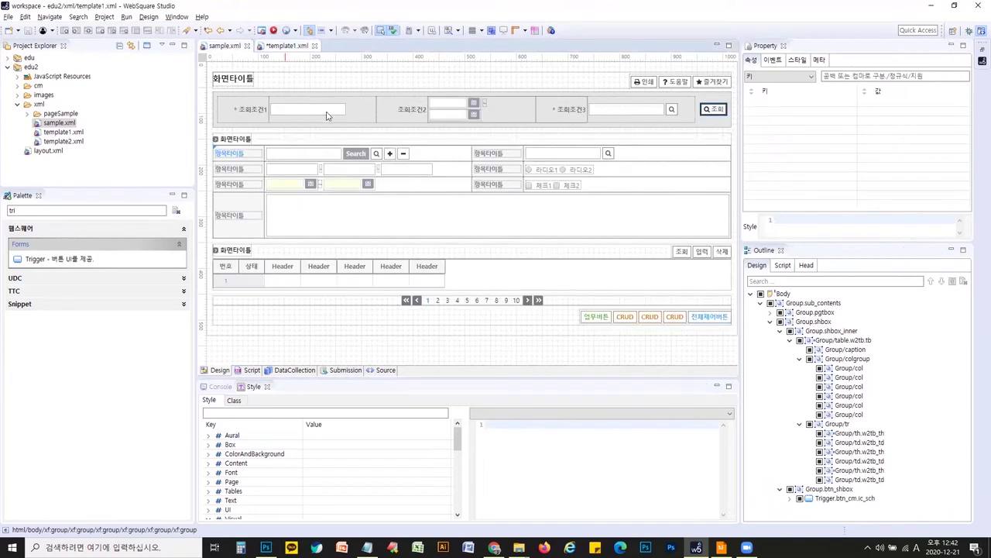
left_click(325, 112)
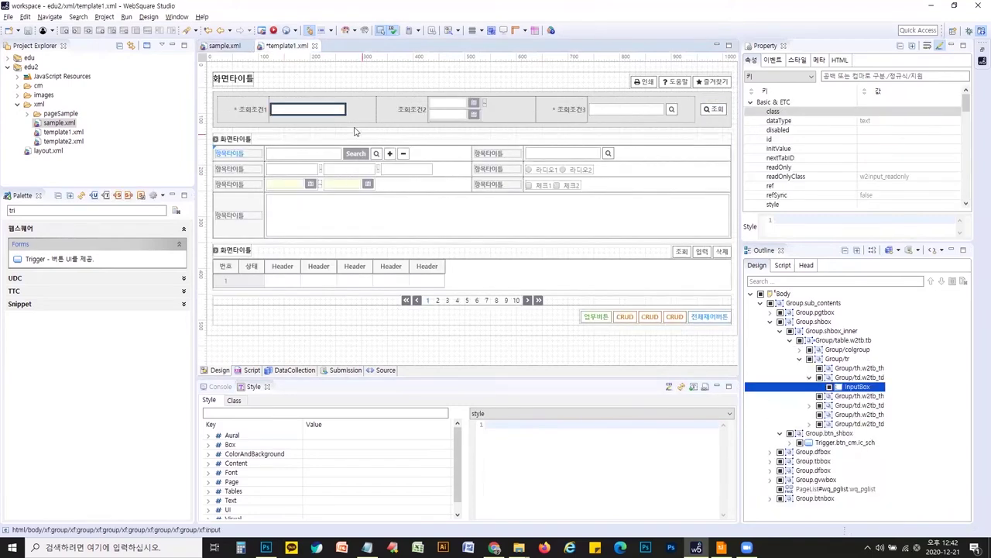
left_click(441, 104)
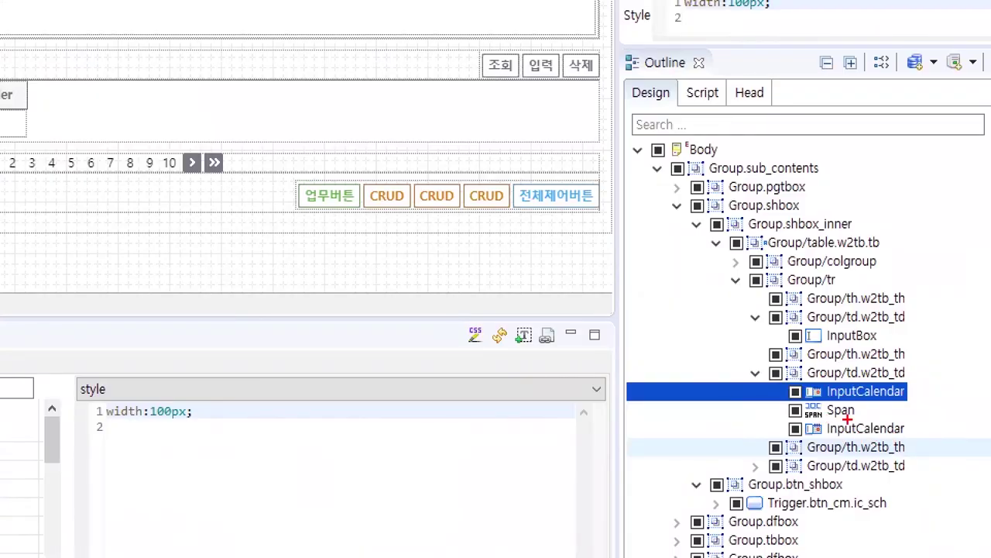
mouse_move(865, 422)
left_mouse_down()
mouse_move(783, 405)
mouse_move(775, 422)
left_mouse_up()
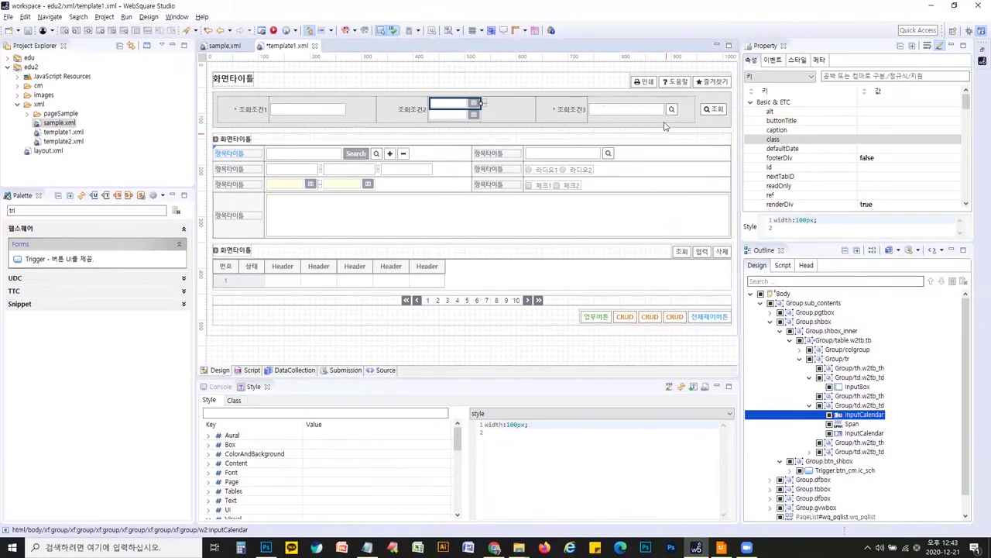
left_click(643, 112)
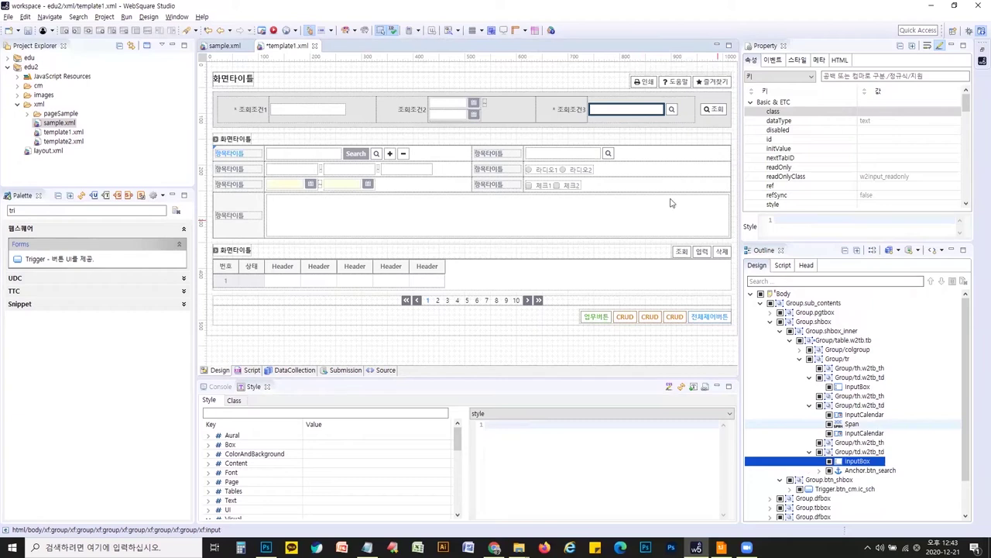
left_click(671, 110)
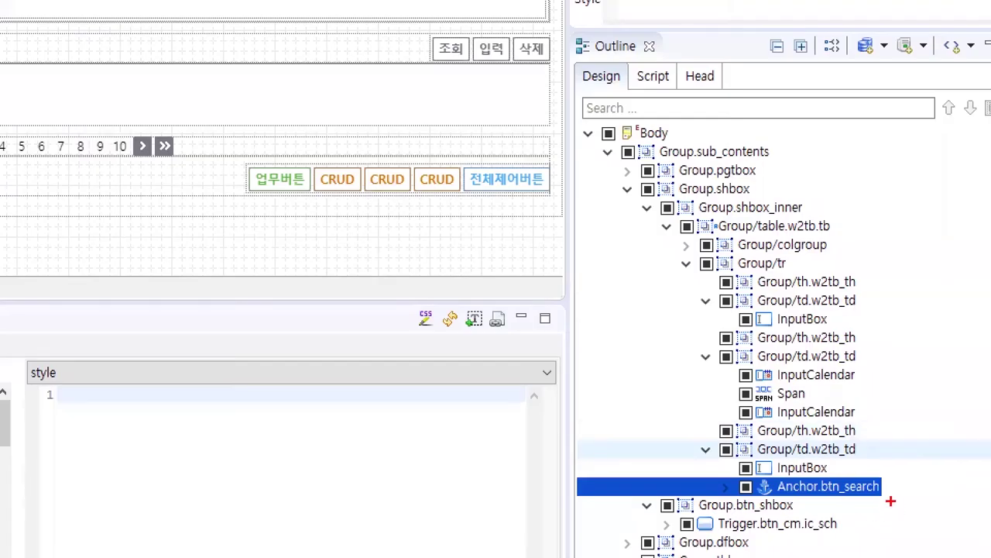
mouse_move(883, 499)
left_mouse_down()
mouse_move(749, 496)
mouse_move(734, 474)
left_mouse_up()
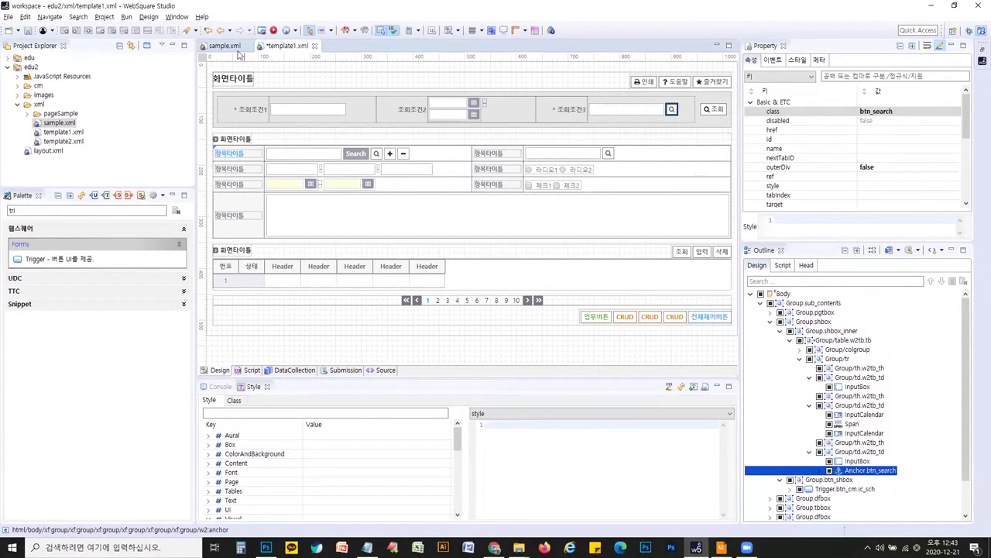
Insert an Input component as the first child of the data cell beside 조회조건1 in sample.xml
left_click(226, 47)
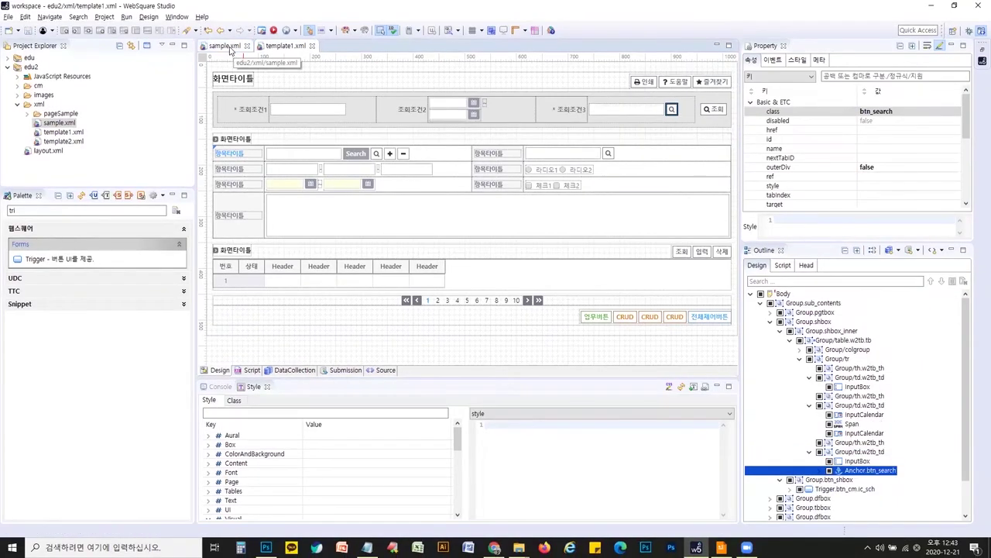
left_click(307, 103)
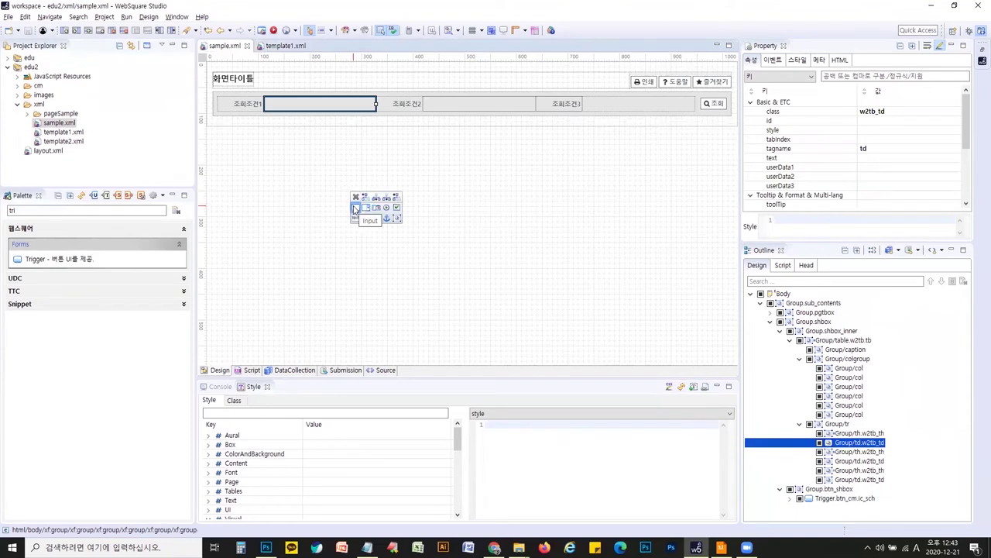
left_click(356, 207)
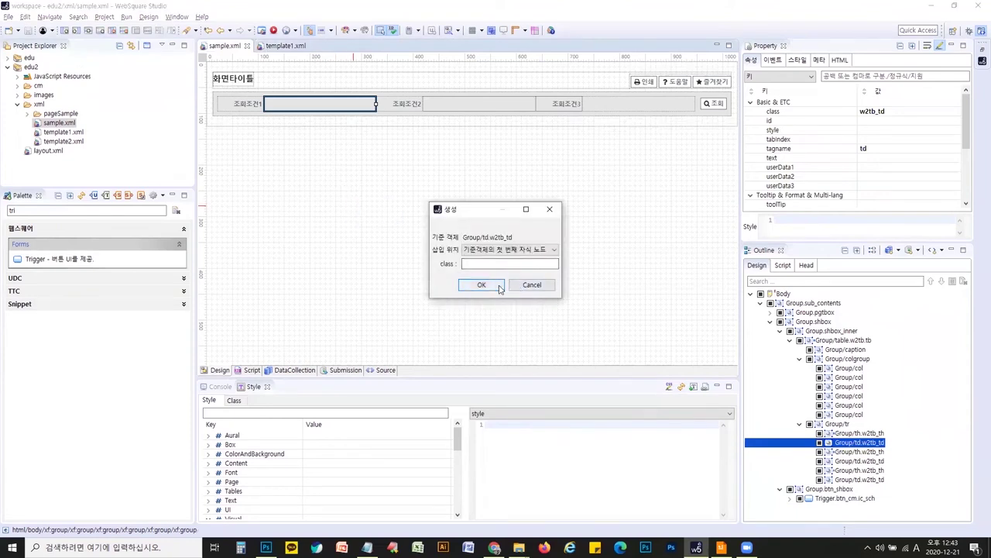
left_click(481, 285)
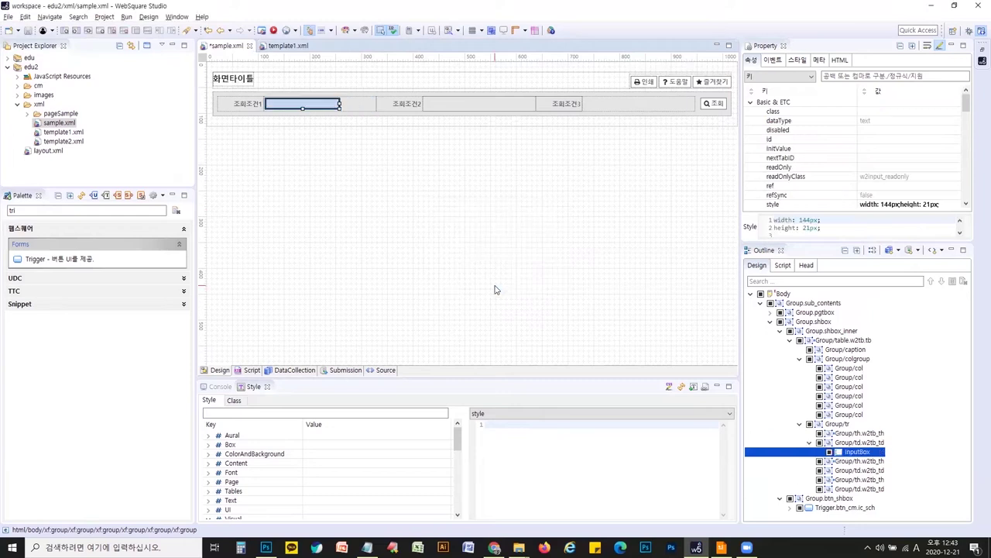
Insert an InputCalendar in the data cell beside 조회조건2, set its width to 110px, and save
left_click(460, 110)
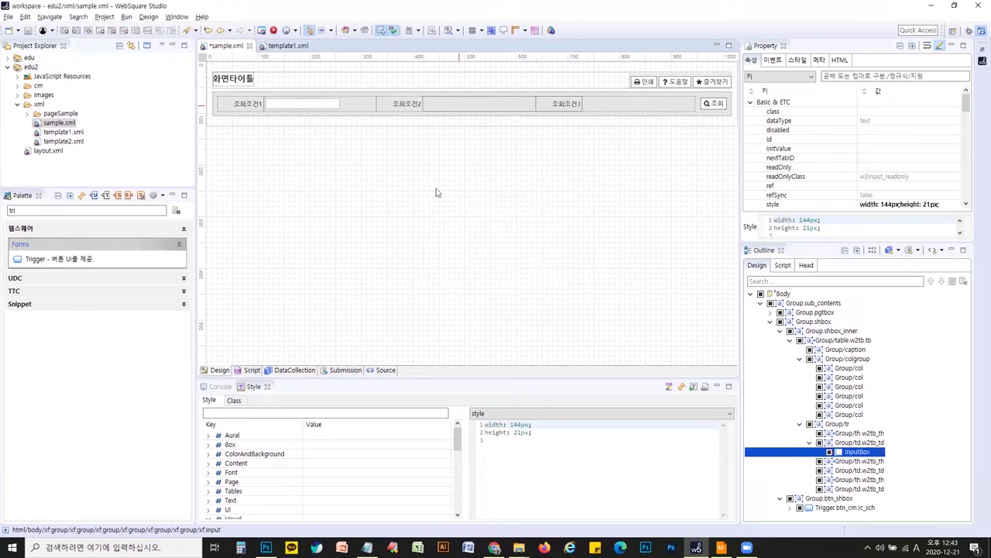
left_click(473, 239)
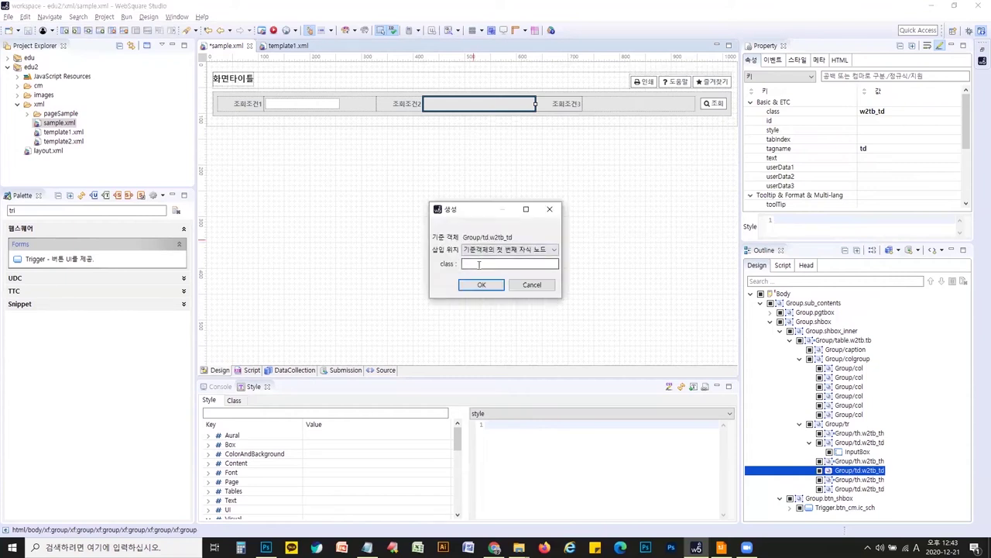
left_click(481, 284)
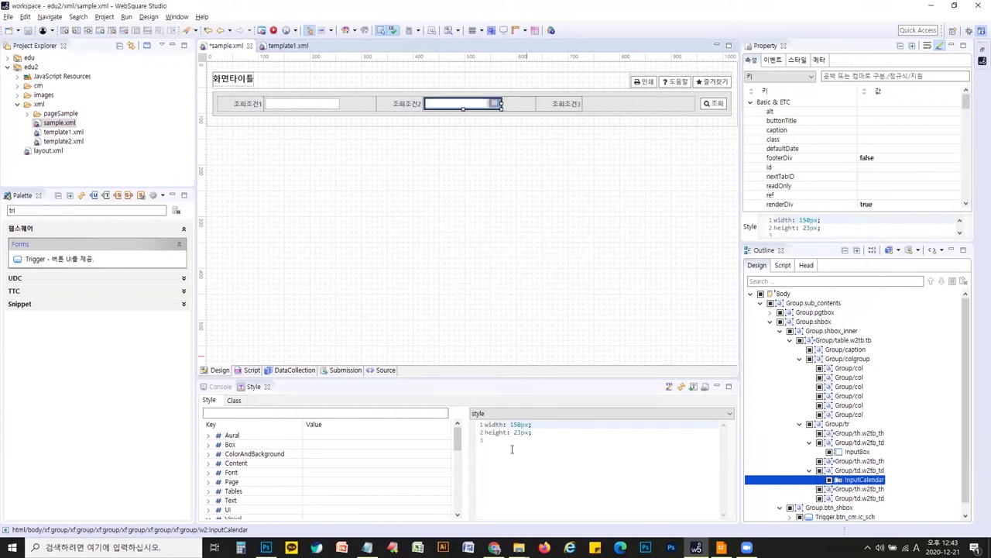
left_click_drag(511, 425, 517, 424)
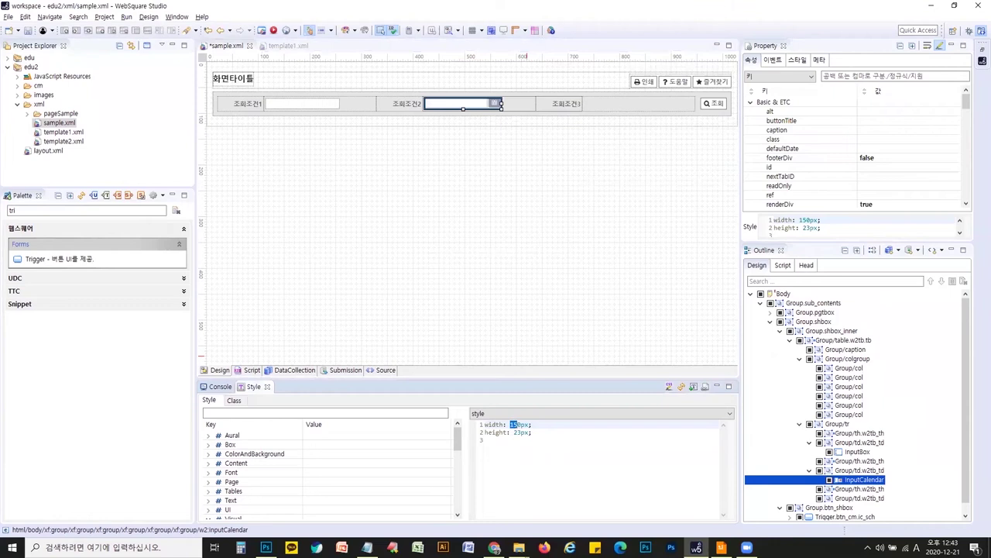
type("11")
key("ctrl+s")
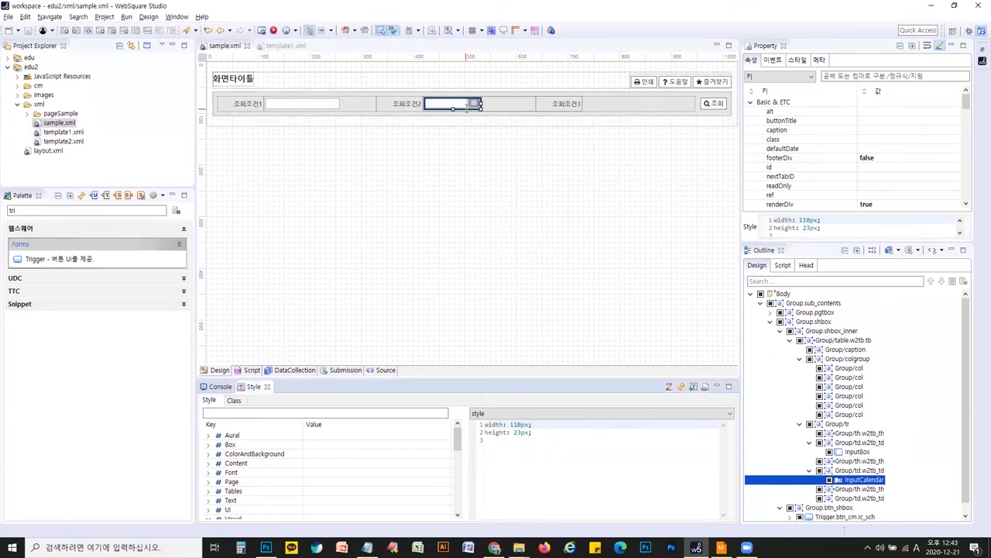
Duplicate the InputCalendar in the data cell beside 조회조건2
left_click(474, 103)
key("ctrl+c")
key("ctrl+v")
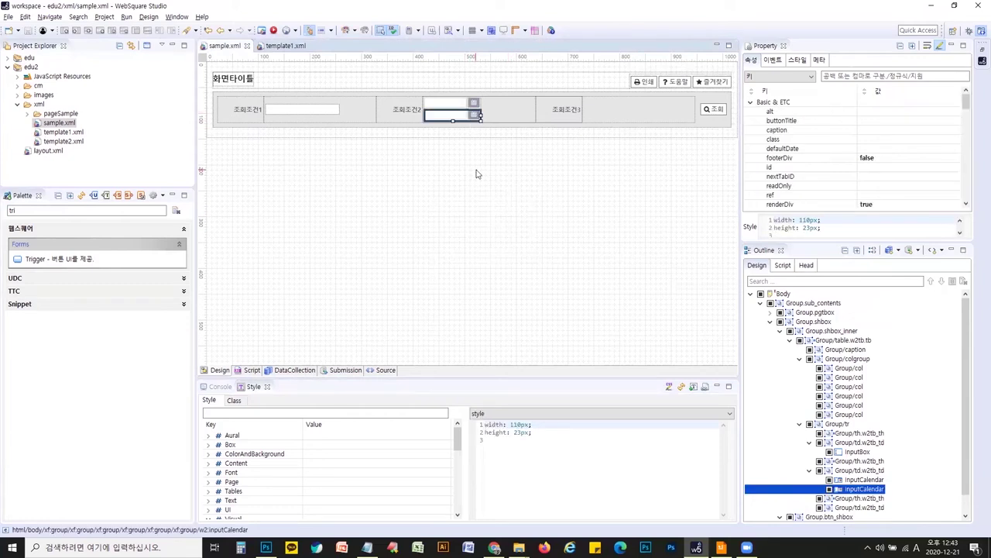
Insert a Span labelled "~" before the second InputCalendar beside 조회조건2, using position 기준객체 앞에 추가, and save
mouse_move(480, 173)
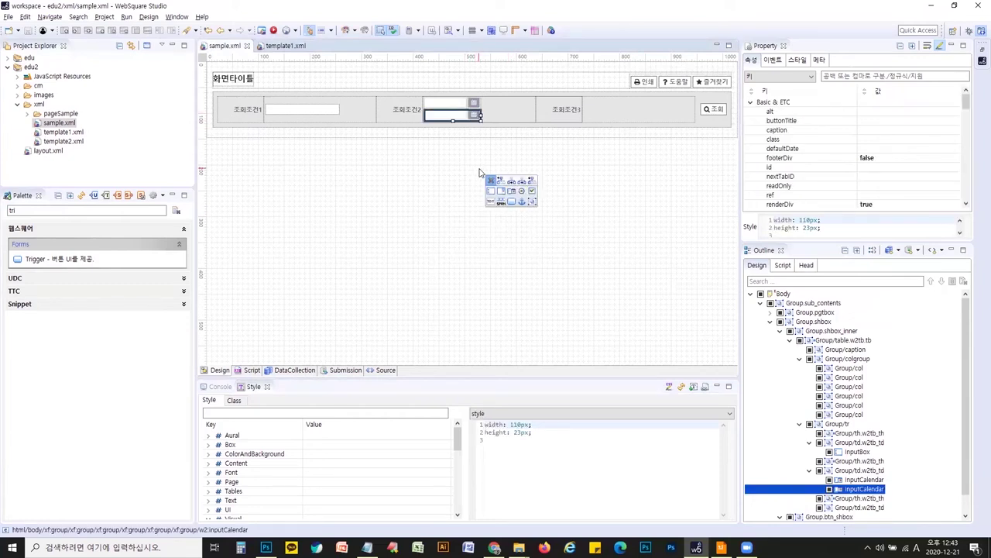
left_click(501, 201)
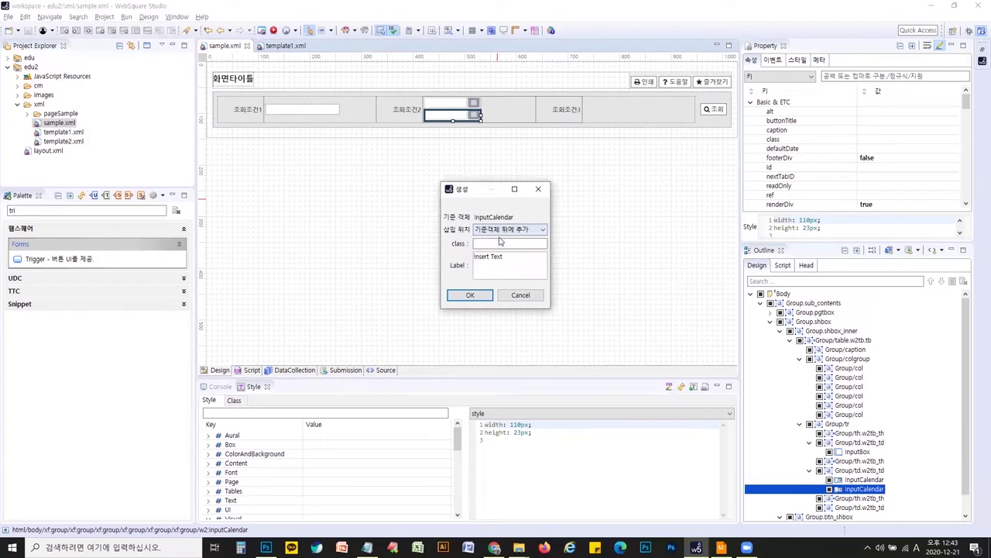
left_click(505, 232)
left_click(507, 246)
left_click_drag(505, 257, 469, 256)
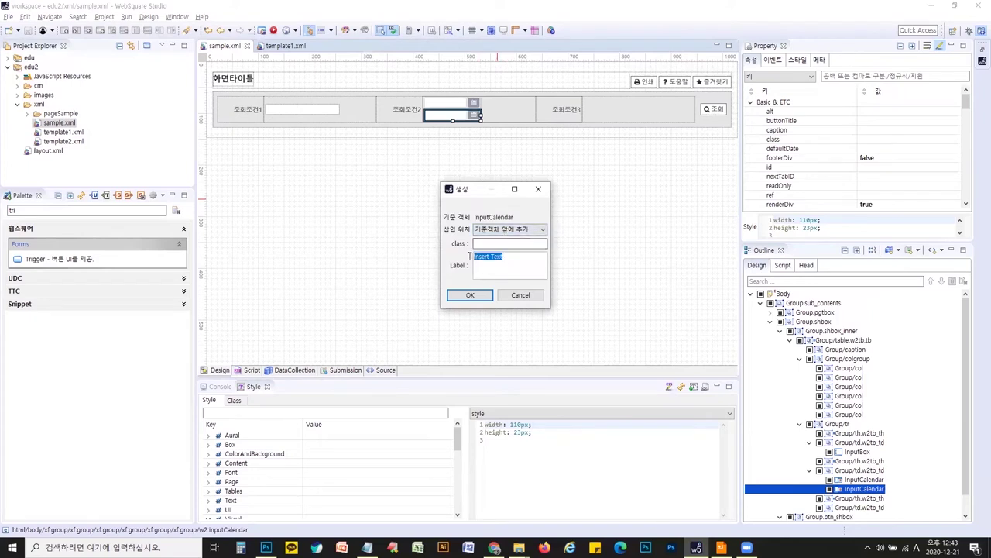
key("BackSpace")
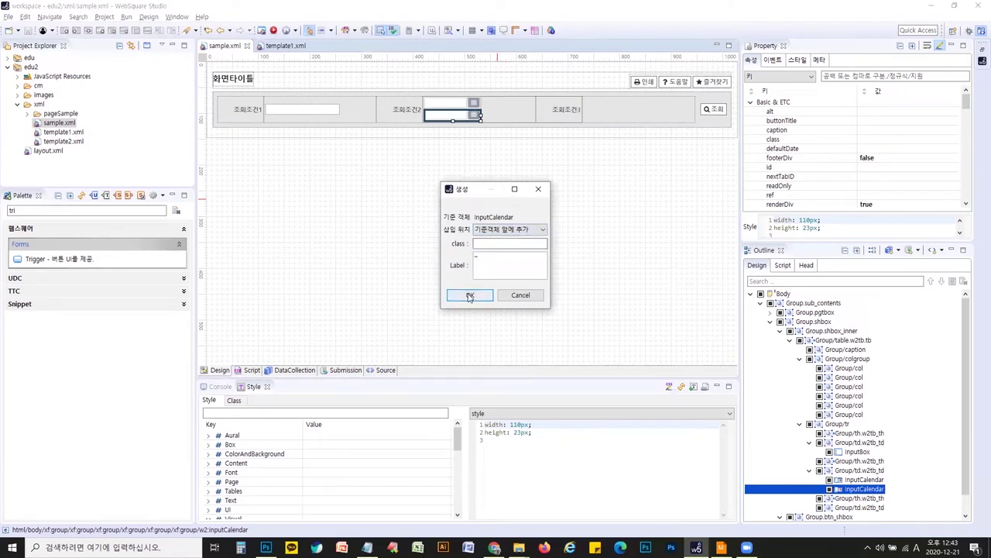
left_click(470, 294)
key("ctrl+s")
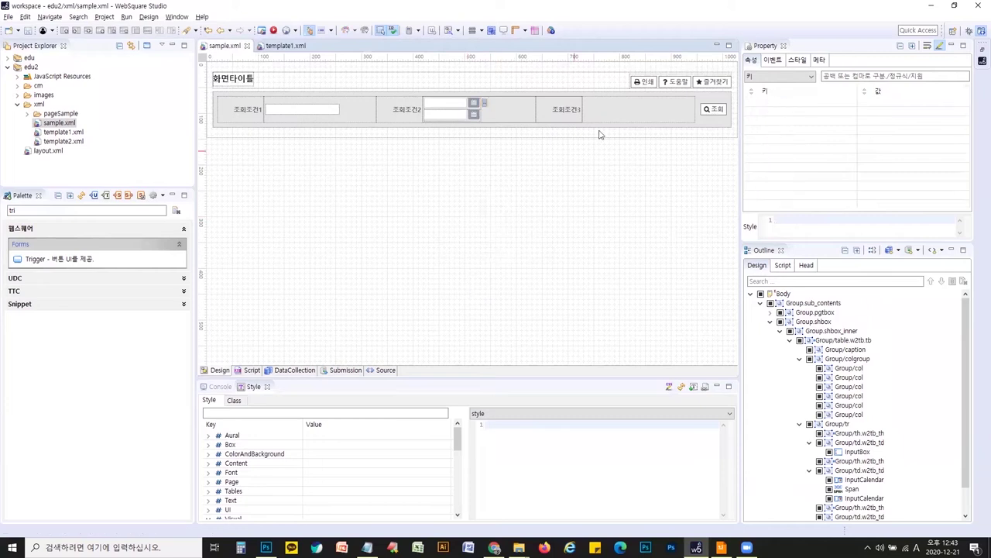
Copy the input box beside 조회조건1 into the empty data cell beside 조회조건3
left_click(613, 114)
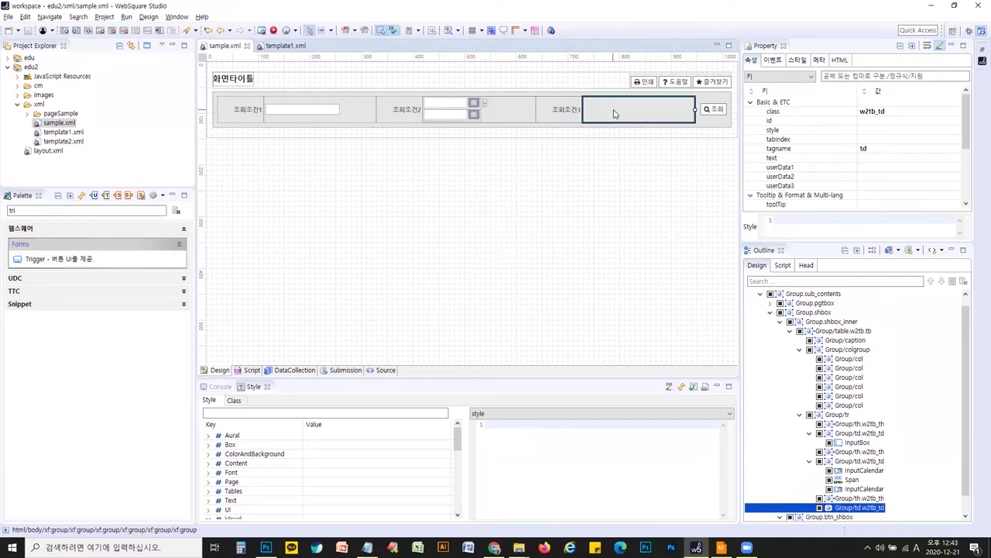
left_click(323, 109)
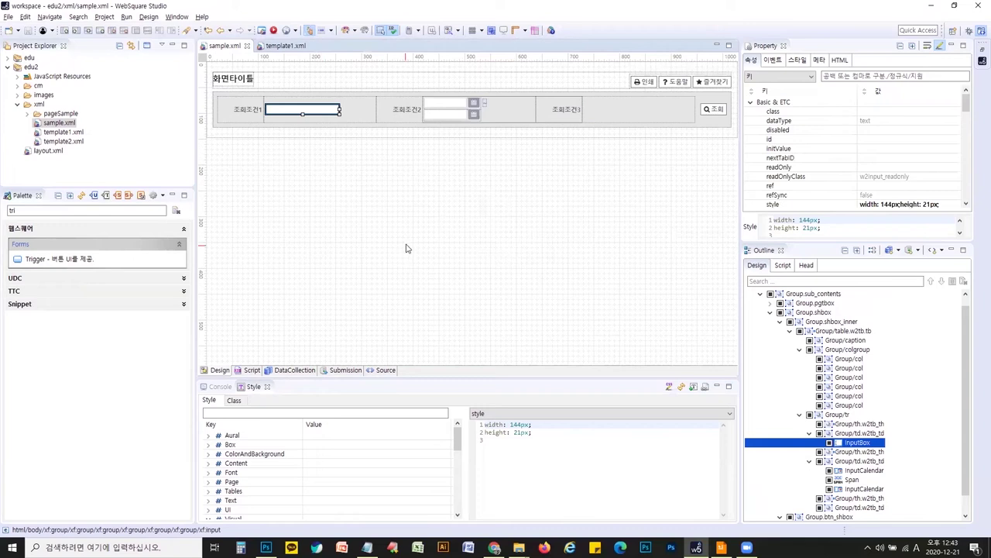
left_click(610, 115)
key("ctrl+v")
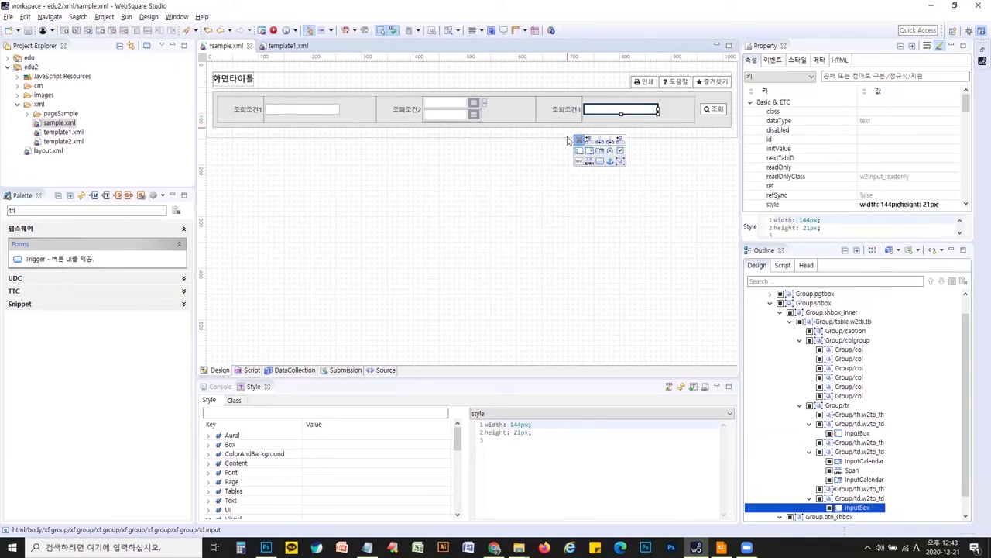
Insert an Anchor labelled 조회 after the input box beside 조회조건3
left_click(609, 161)
key("BackSpace")
type("조회")
key("Return")
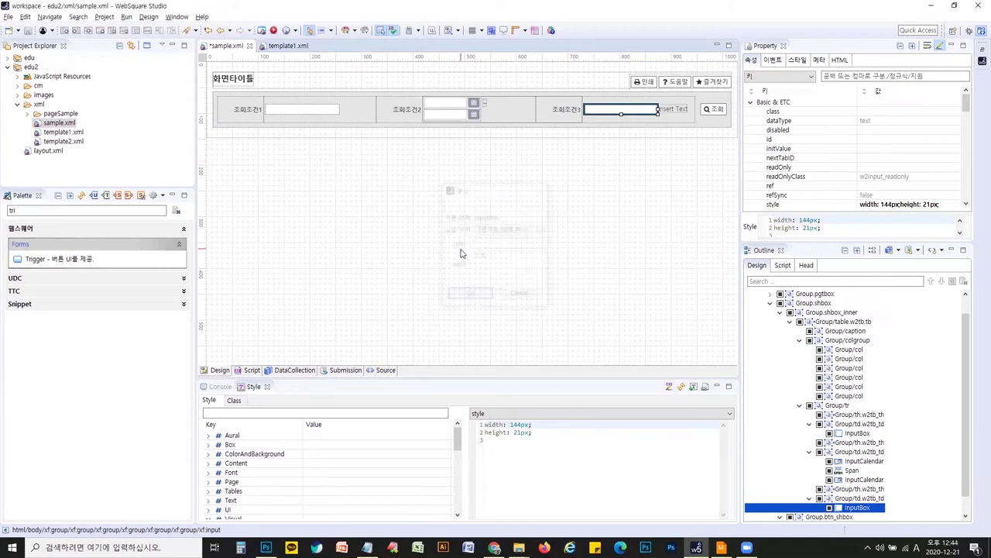
Remove the width and height styles from the anchor beside 조회조건3 and save sample.xml
left_click(508, 432)
key("ctrl+a")
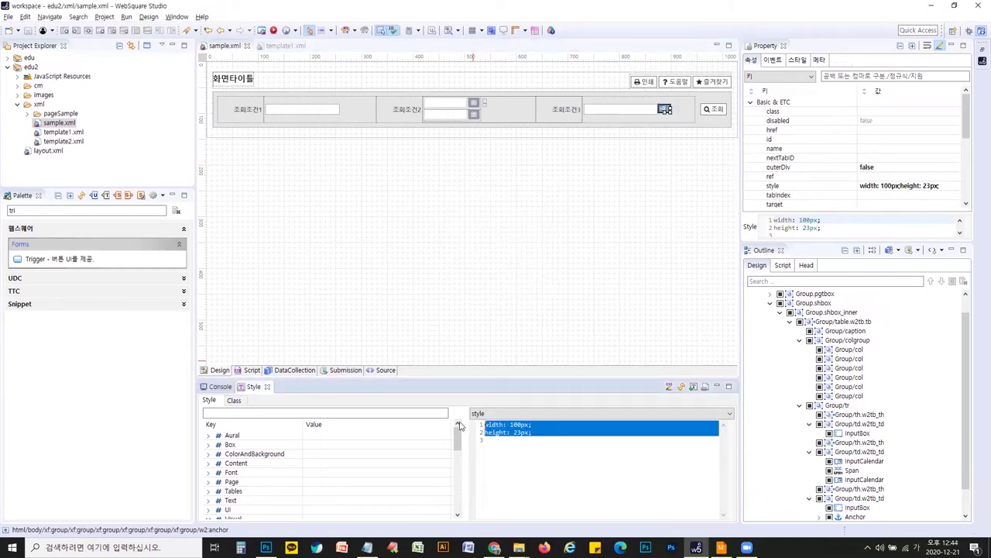
key("BackSpace")
key("ctrl+s")
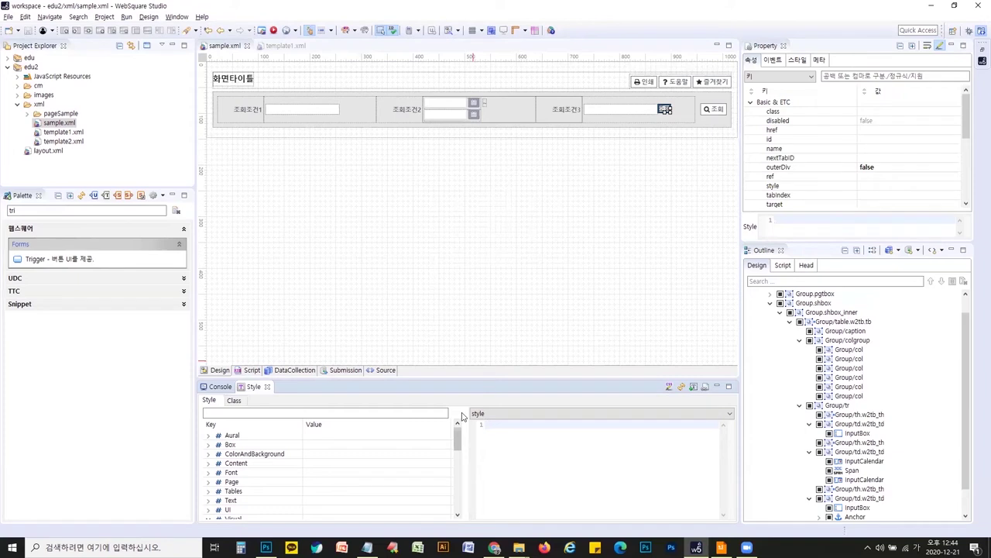
Copy the btn_search class from template1.xml's 조회조건3 anchor and apply it to the matching anchor in sample.xml
left_click(285, 45)
left_click(671, 109)
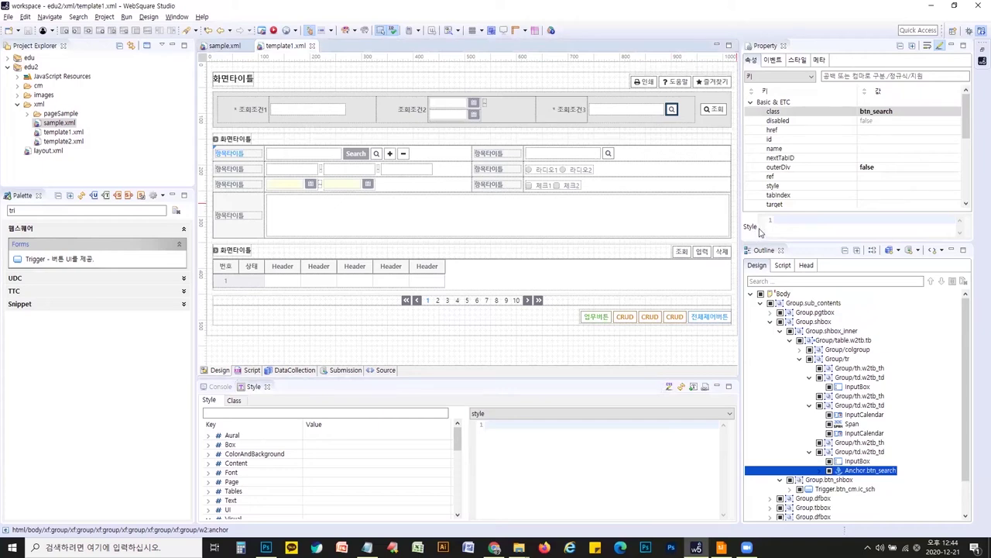
left_click(875, 111)
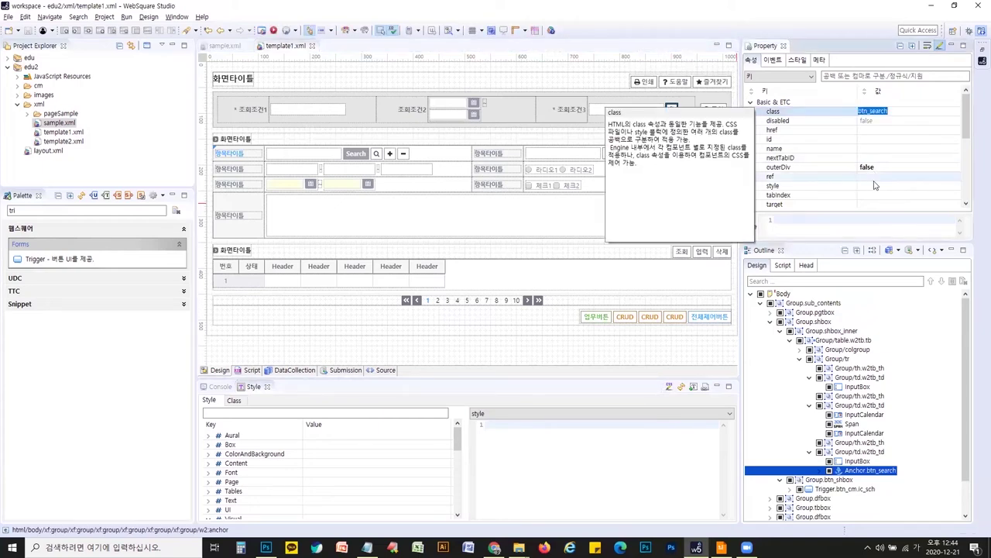
left_click(224, 45)
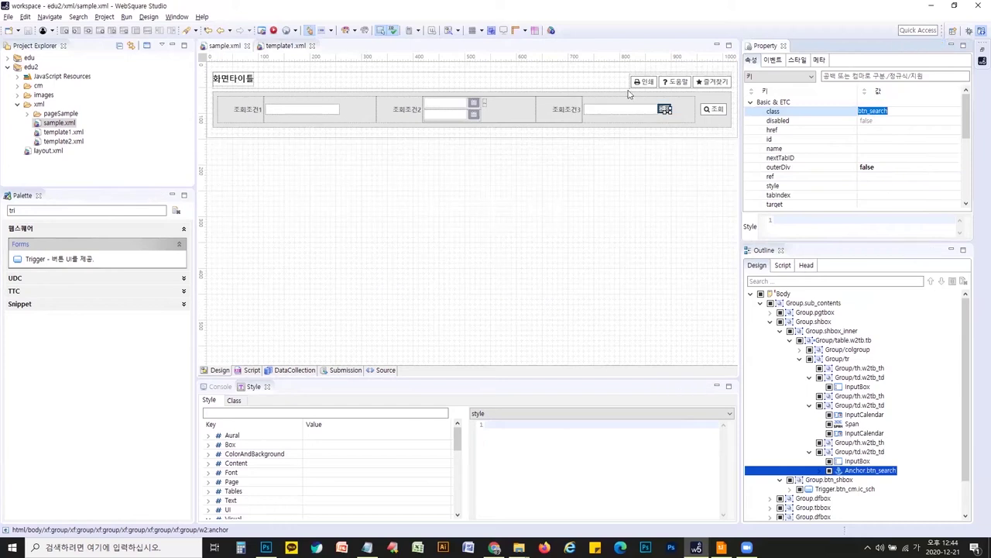
left_click(883, 111)
key("Return")
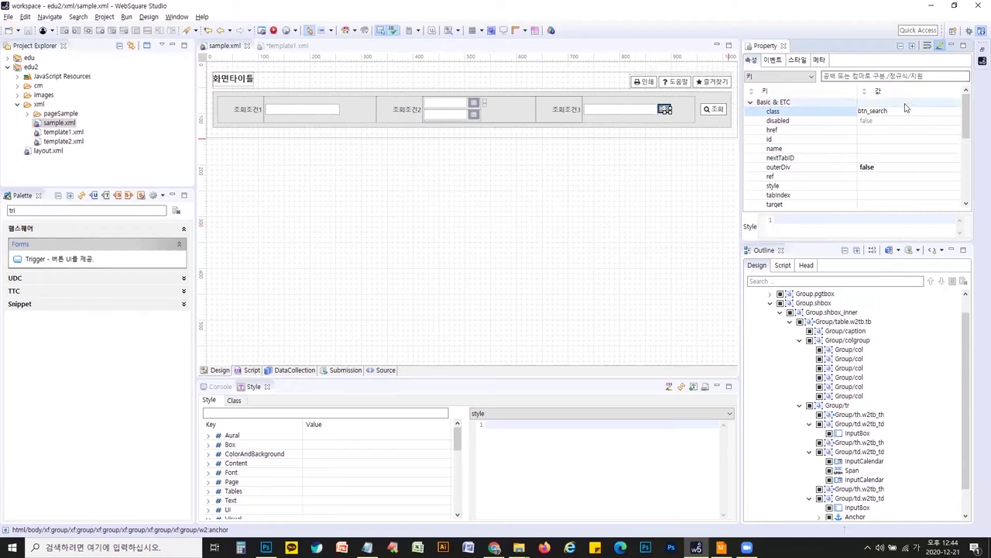
left_click(664, 170)
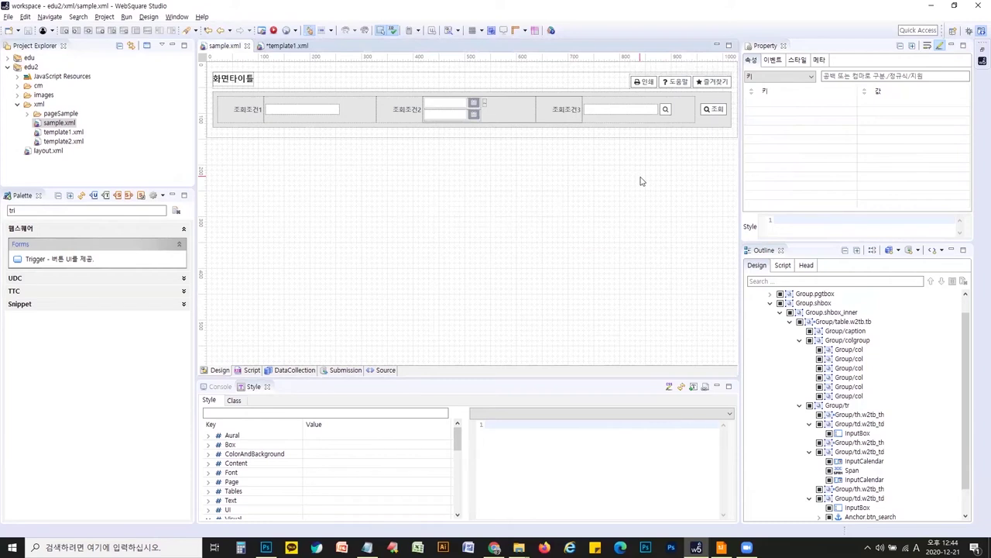
Switch to Chrome, close the developer tools, and check the 조회조건1, 조회조건2 and 조회조건3 fields in the sample.xml preview
key("alt+Tab")
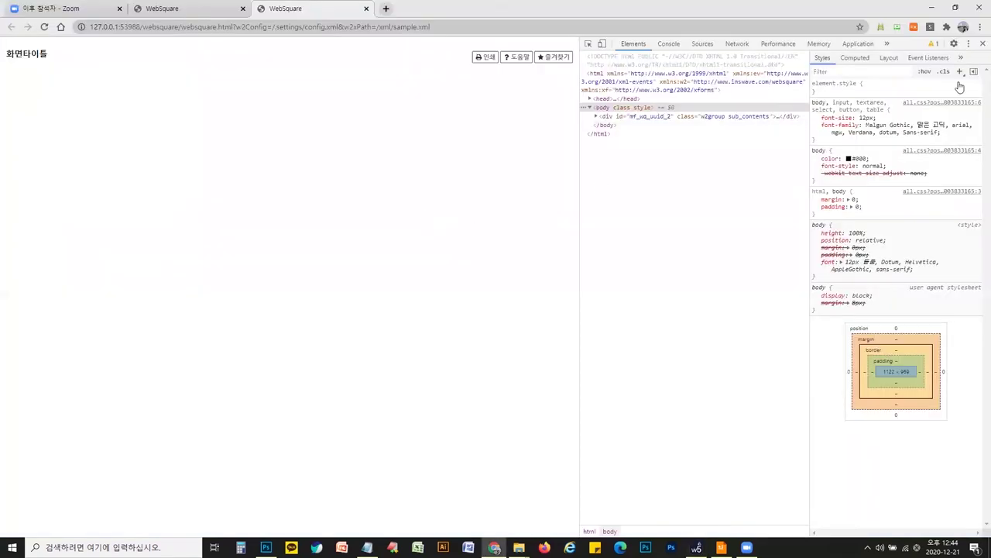
left_click(977, 46)
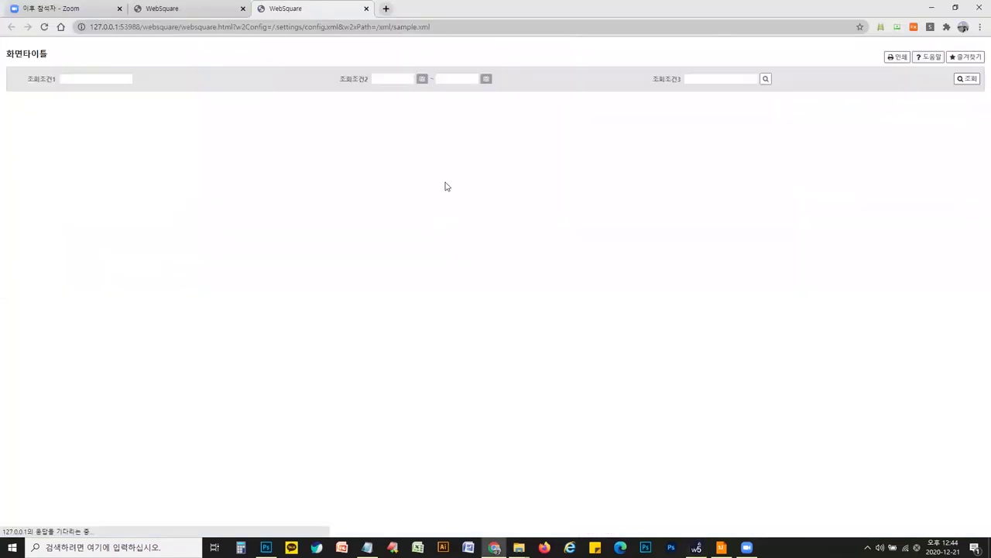
left_click(96, 81)
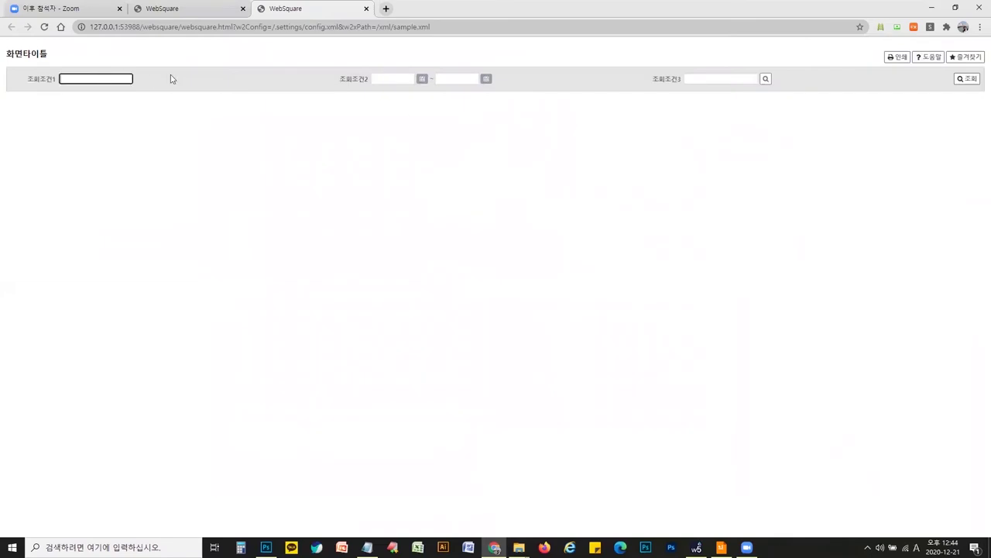
left_click(390, 79)
left_click(457, 79)
left_click(716, 79)
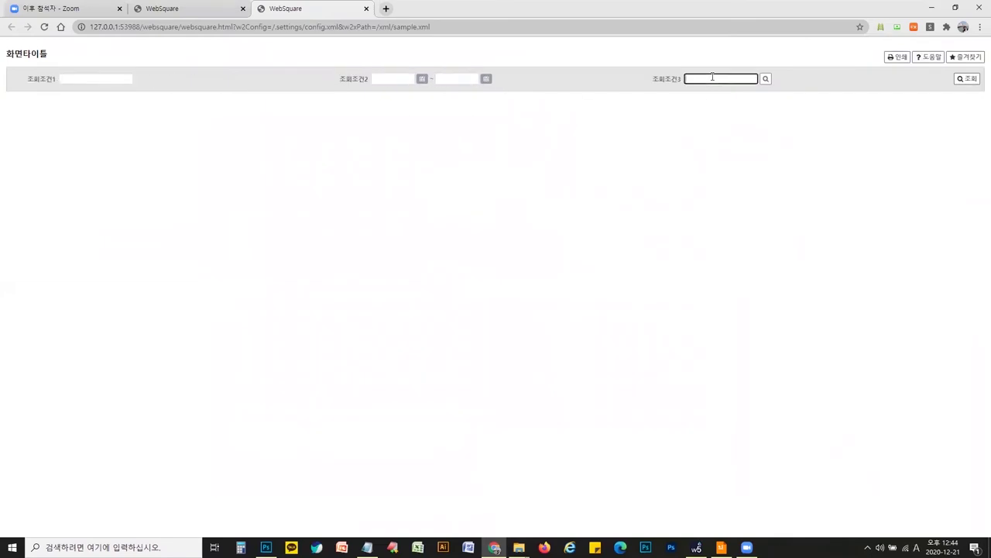
left_click(765, 79)
key("alt+Tab")
Examine the component hierarchy in template1.xml, focusing on the first dfbox group and the title textbox inside it
left_click(286, 45)
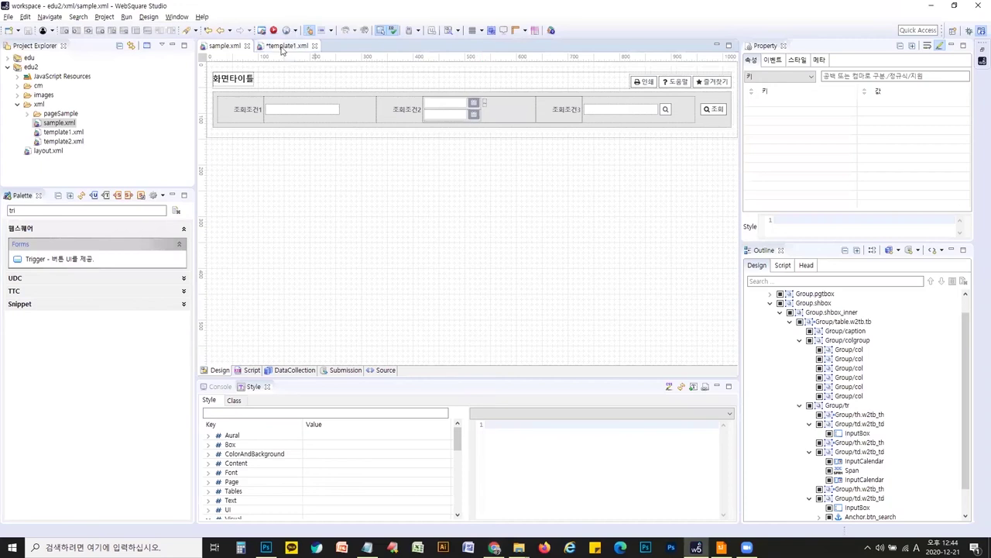
left_click(250, 141)
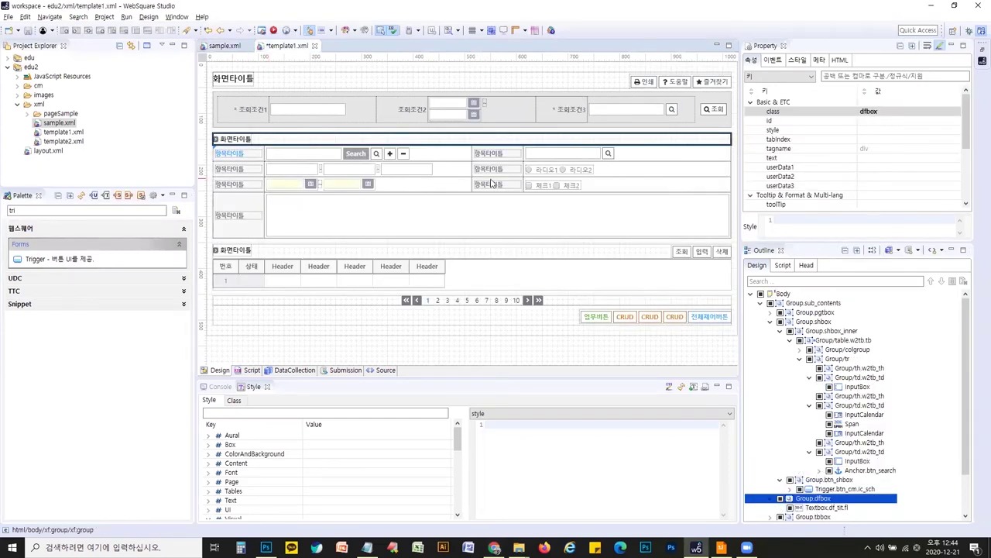
left_click(227, 140)
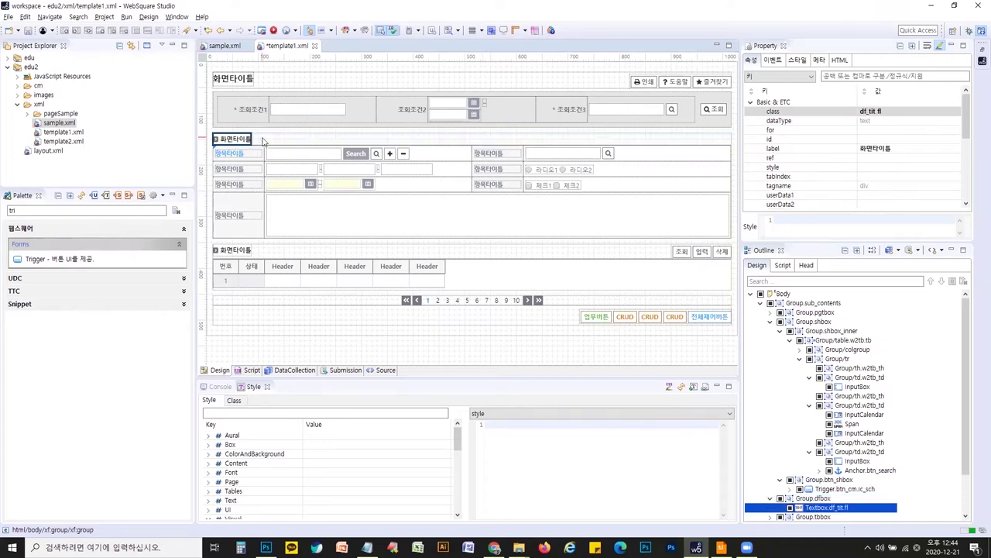
scroll(825, 448, "down", 2)
scroll(813, 387, "up", 3)
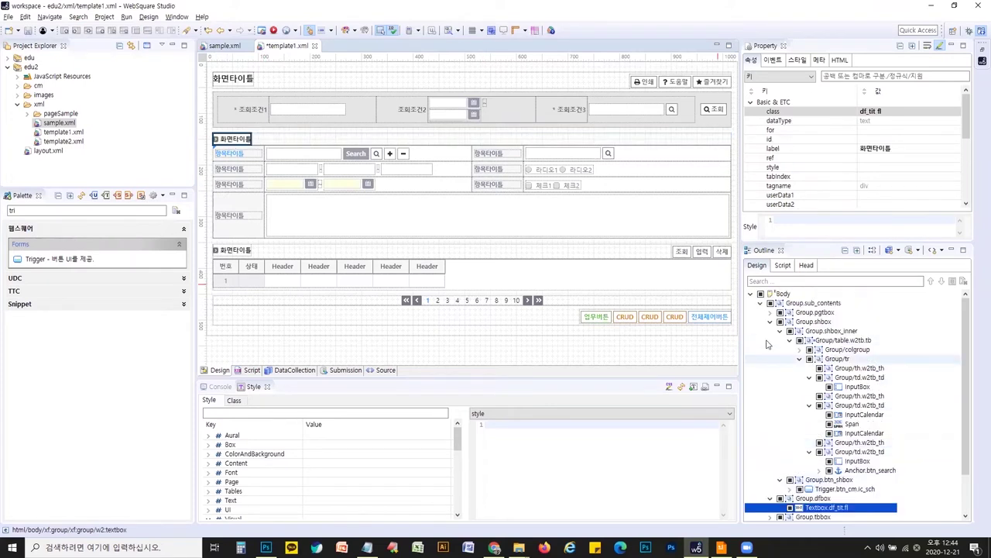
left_click(770, 321)
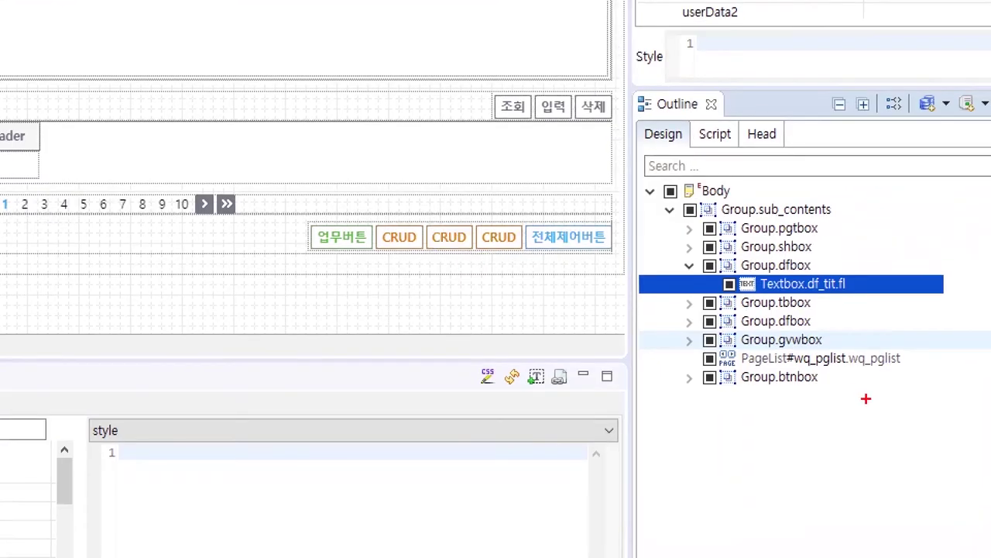
left_click_drag(875, 403, 819, 337)
left_click_drag(787, 279, 632, 177)
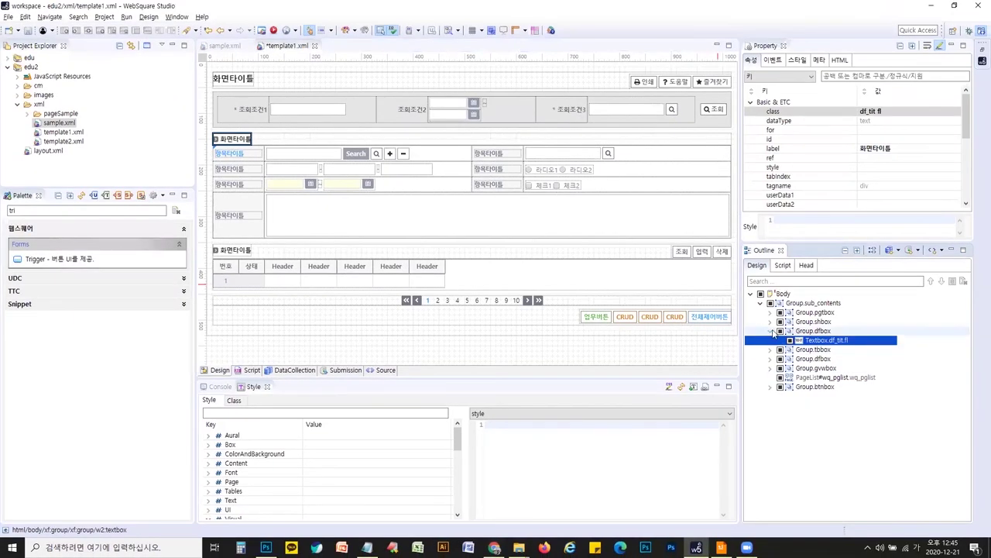
left_click(770, 330)
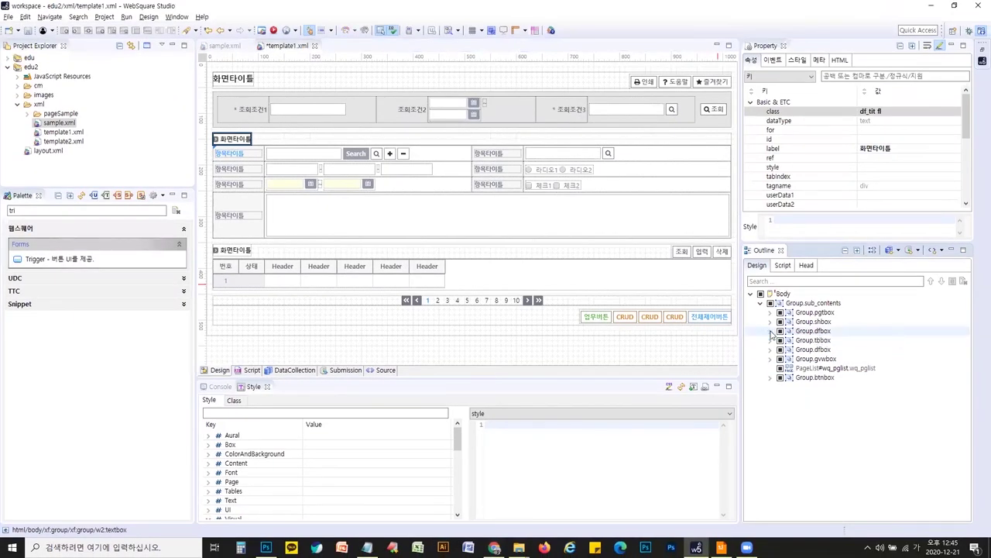
left_click(771, 330)
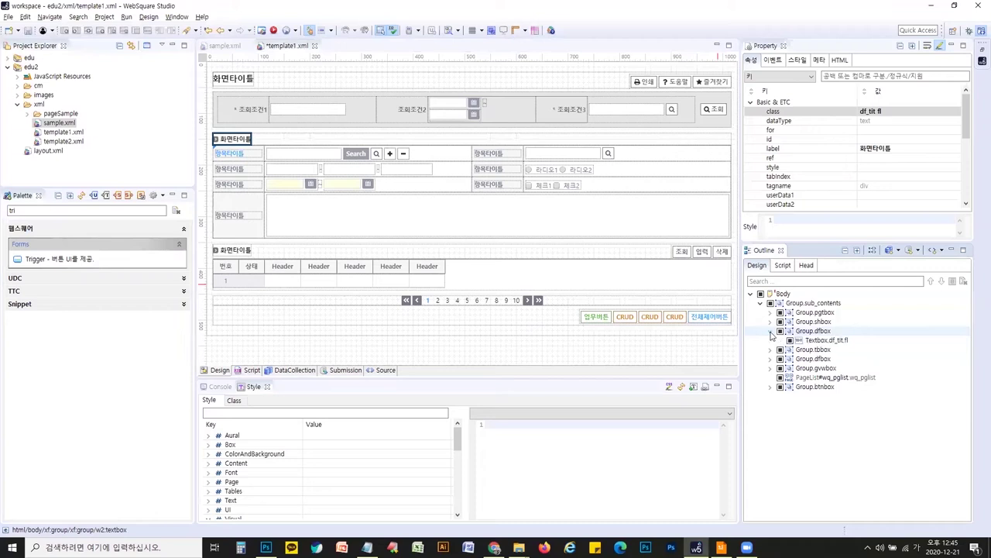
left_click(815, 341)
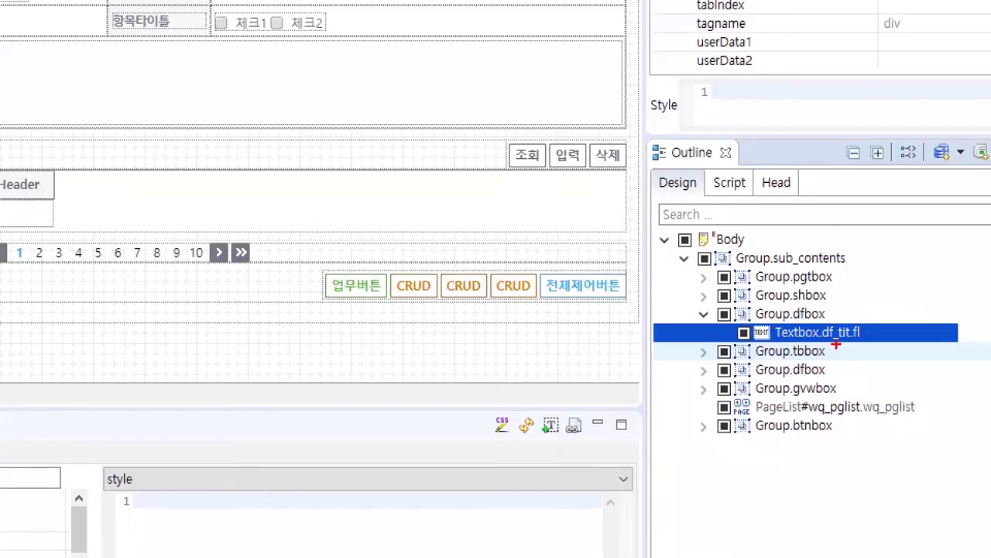
mouse_move(869, 342)
left_mouse_down()
mouse_move(801, 317)
mouse_move(692, 303)
left_mouse_up()
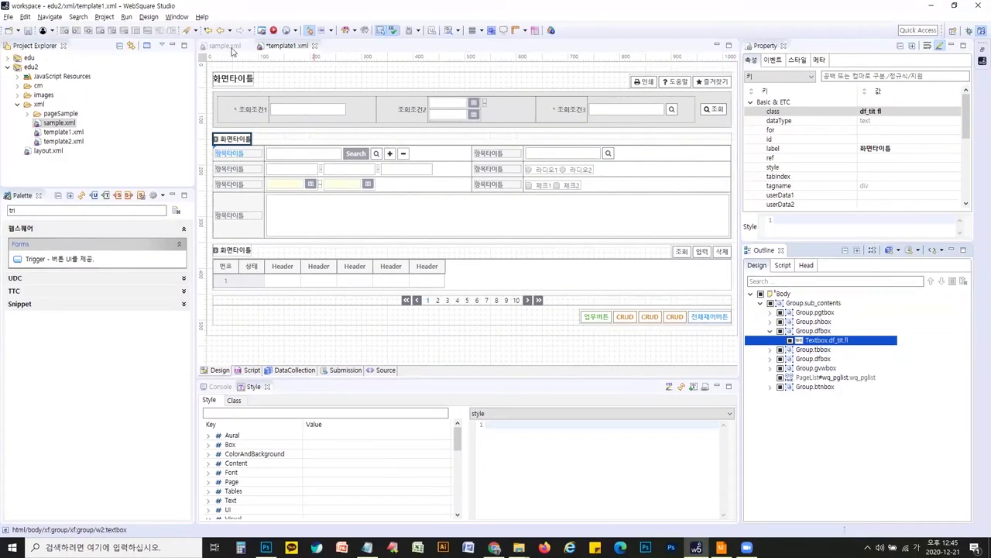
In sample.xml, copy the pgtbox group and paste the copy directly after the shbox group
left_click(226, 46)
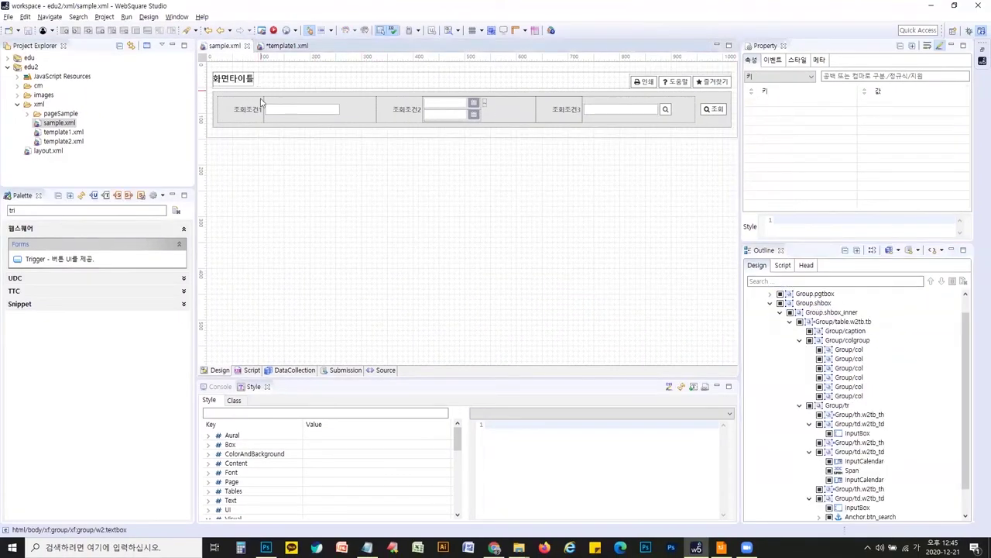
left_click(244, 80)
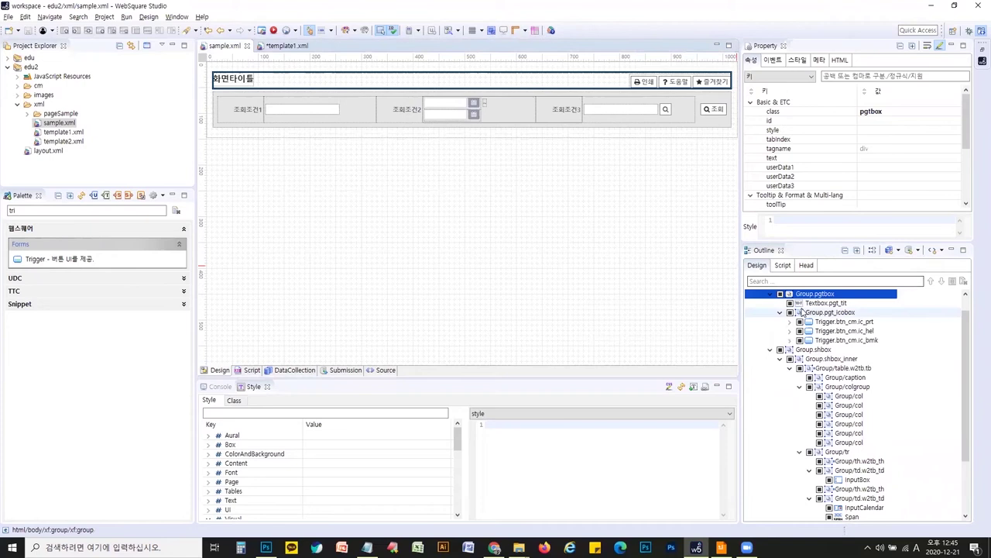
left_click(781, 331)
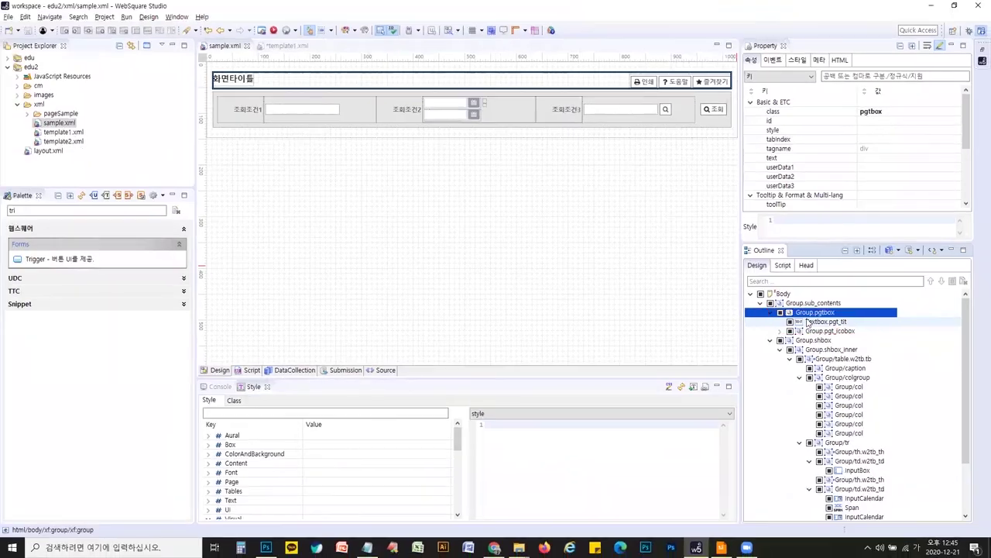
left_click(759, 345)
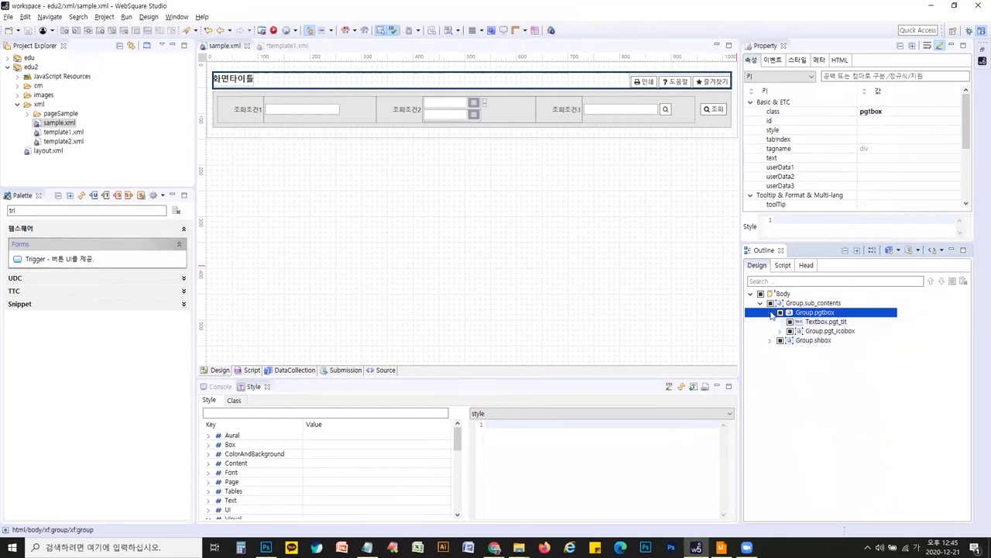
left_click(770, 312)
right_click(817, 314)
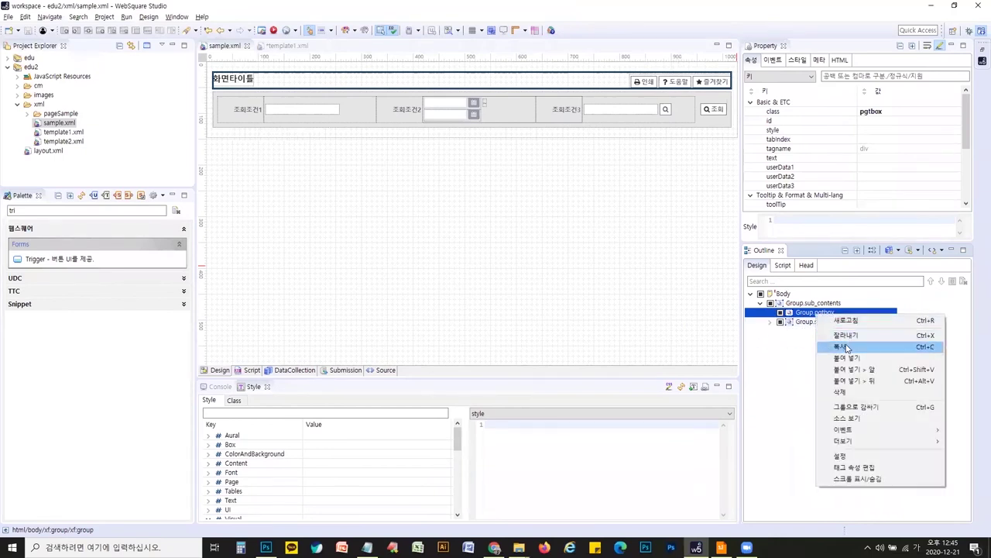
left_click(845, 348)
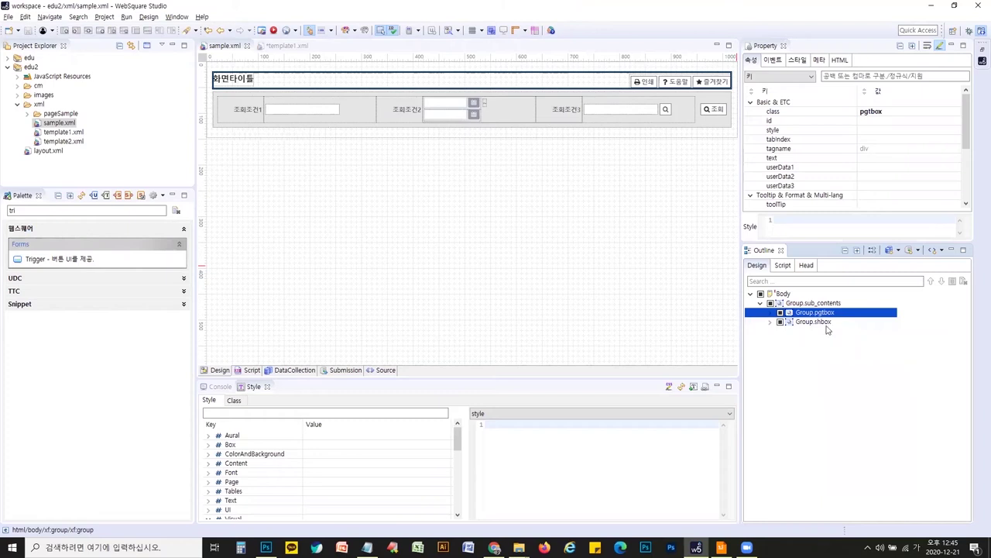
left_click(823, 324)
right_click(823, 325)
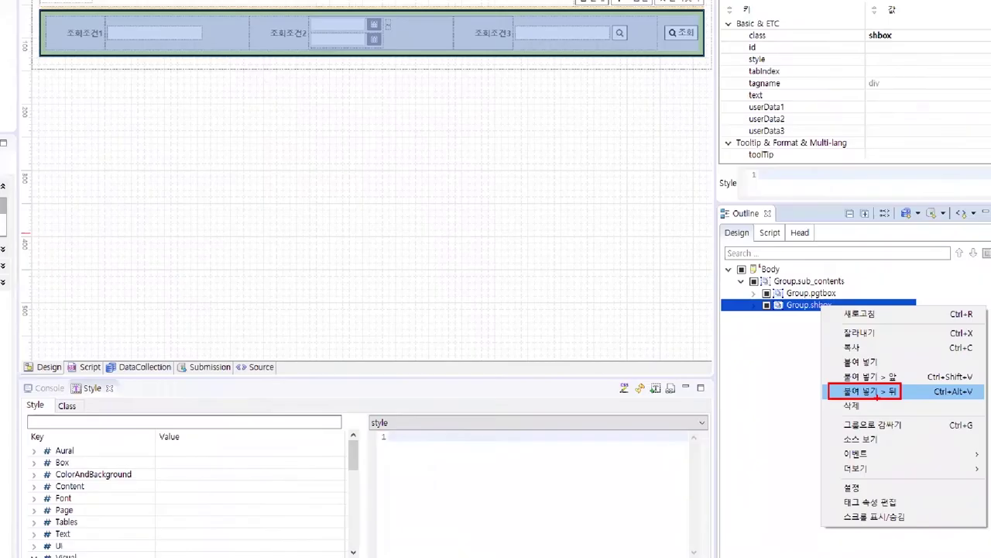
left_click(890, 396)
Delete the pgt_icobox group from the pasted pgtbox group, leaving only its title textbox
left_click(781, 332)
left_click(821, 351)
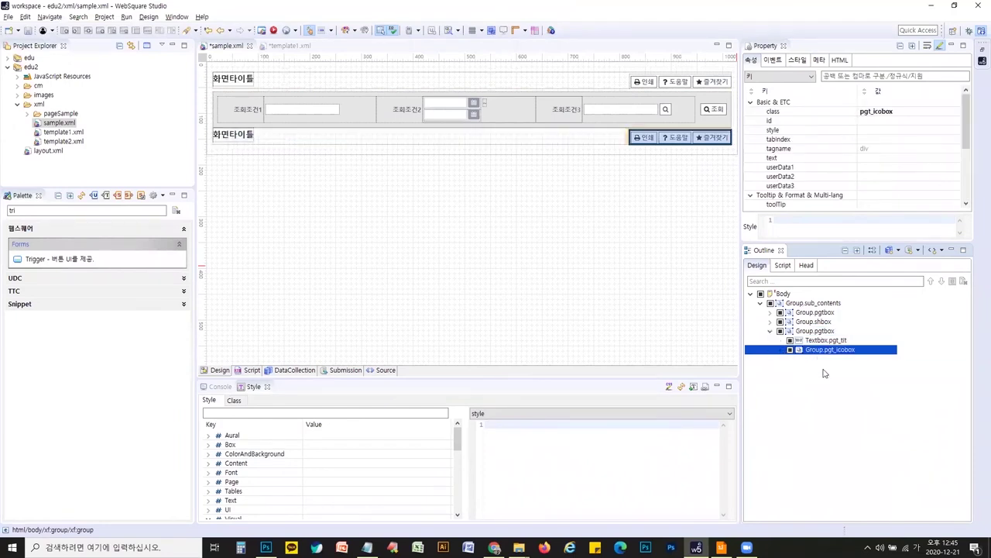
key("Delete")
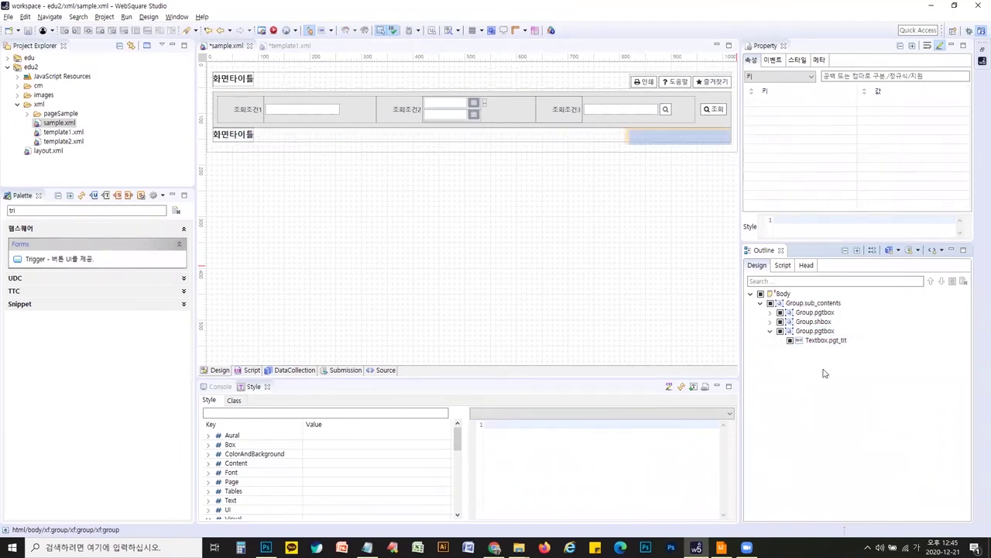
Copy the dfbox class from template1.xml's first title group and apply it to the pasted pgtbox group in sample.xml
left_click(285, 45)
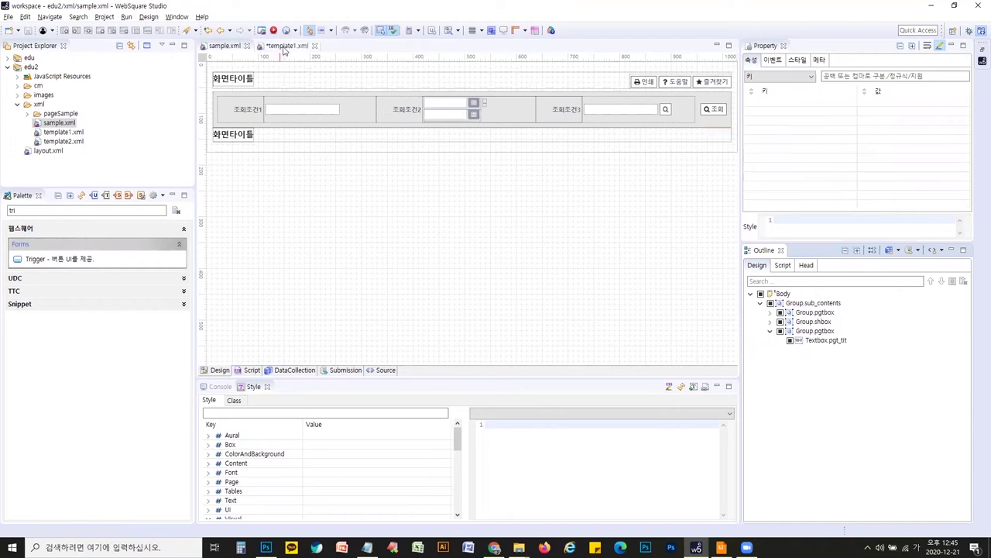
left_click(282, 139)
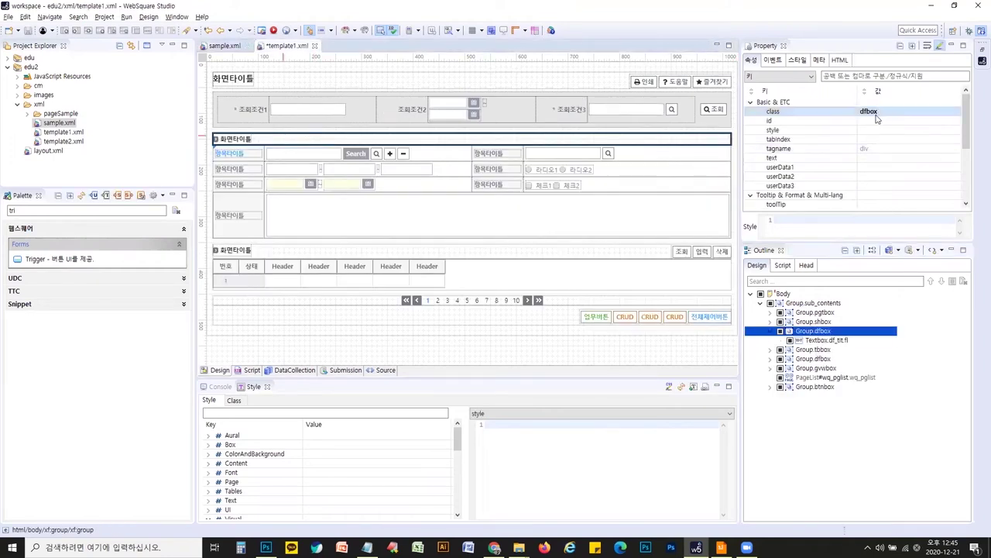
left_click(875, 112)
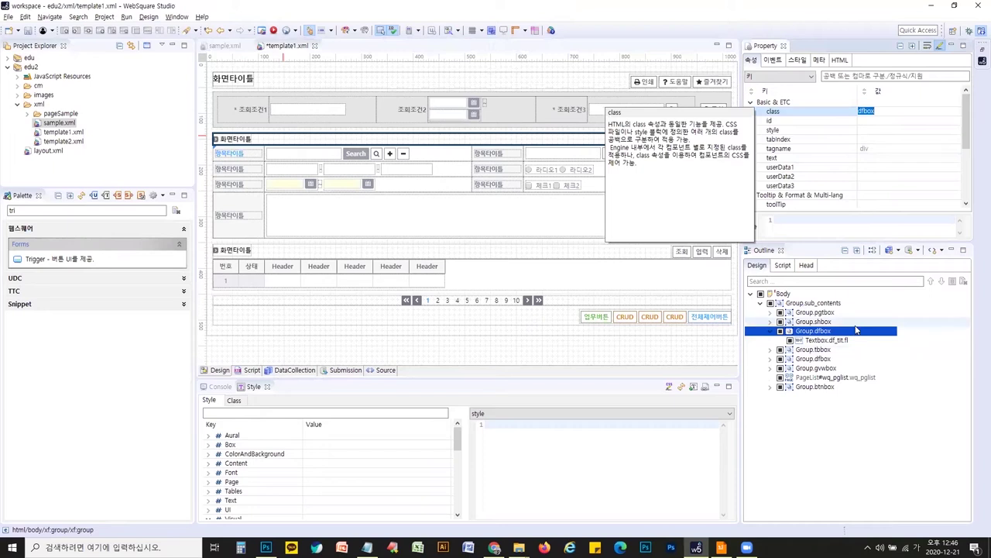
left_click(224, 46)
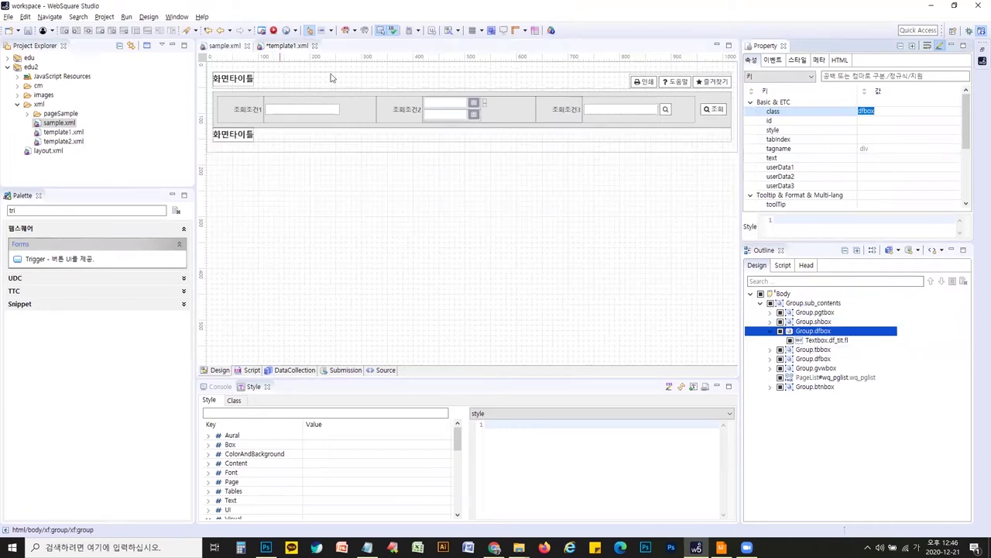
left_click(408, 135)
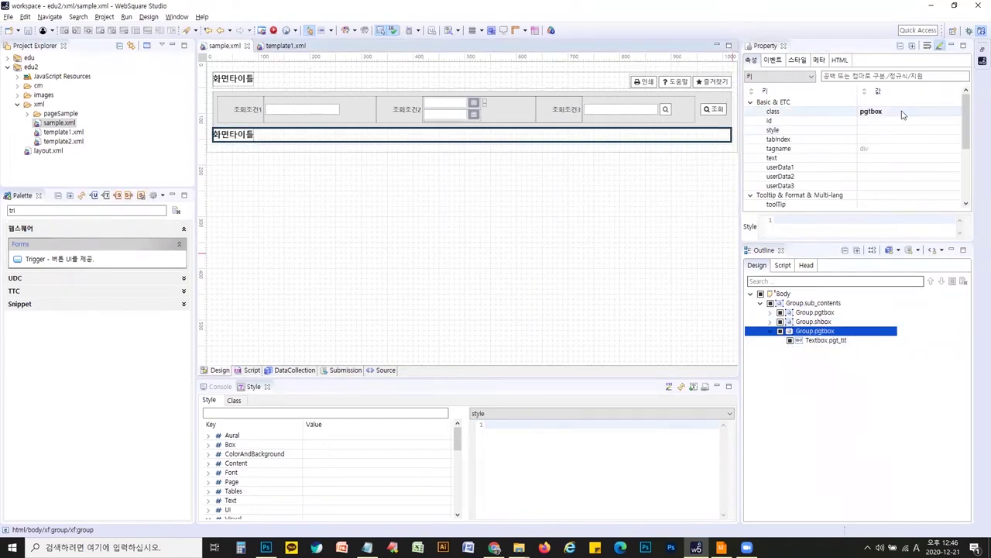
type("dfbox")
key("Return")
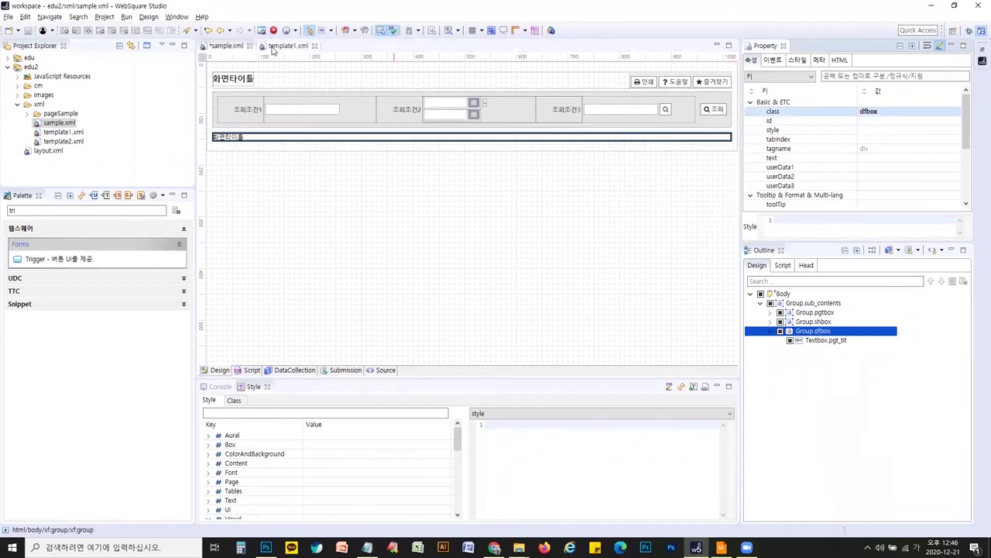
Copy the df_tit fl class from template1.xml's title textbox and apply it to the textbox inside sample.xml's dfbox group
left_click(825, 340)
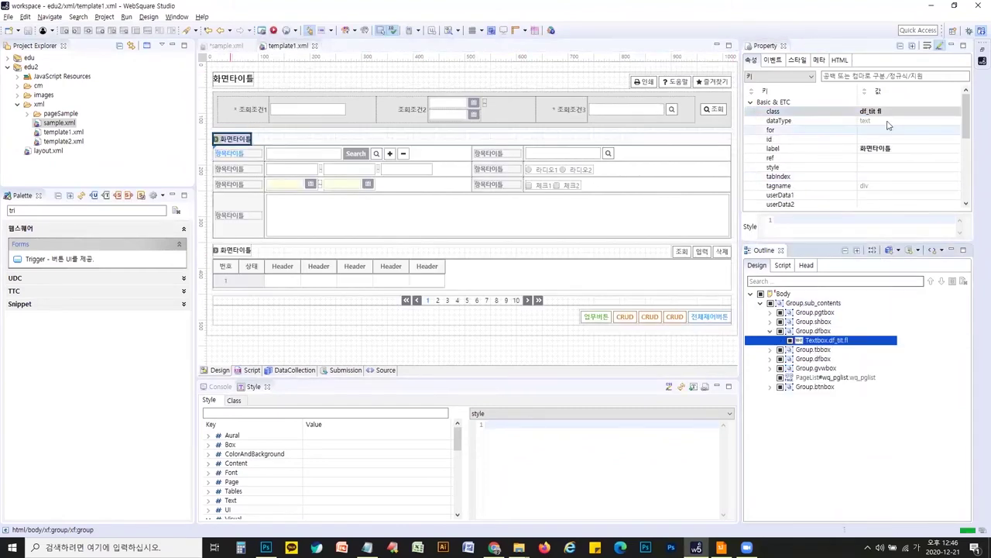
left_click(890, 111)
left_click(825, 342)
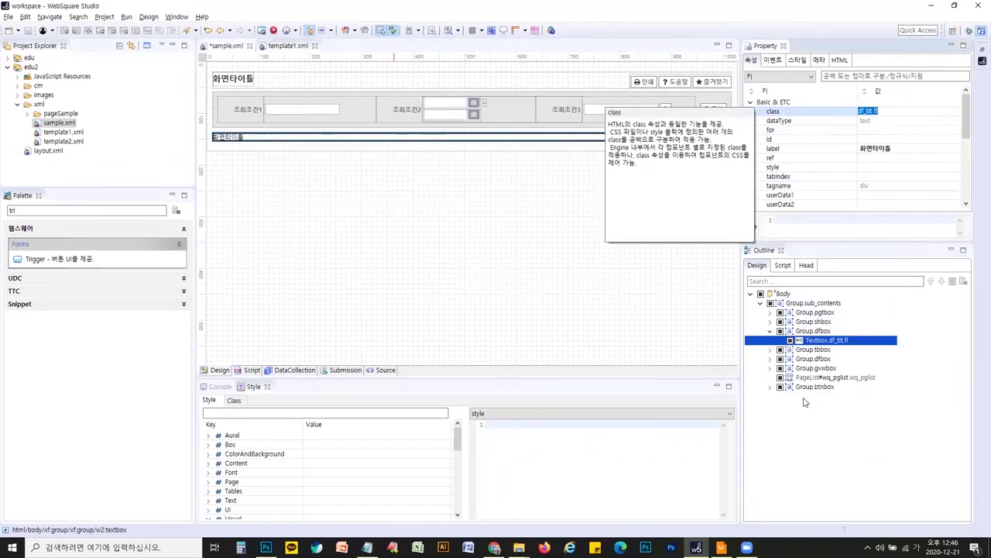
left_click(891, 110)
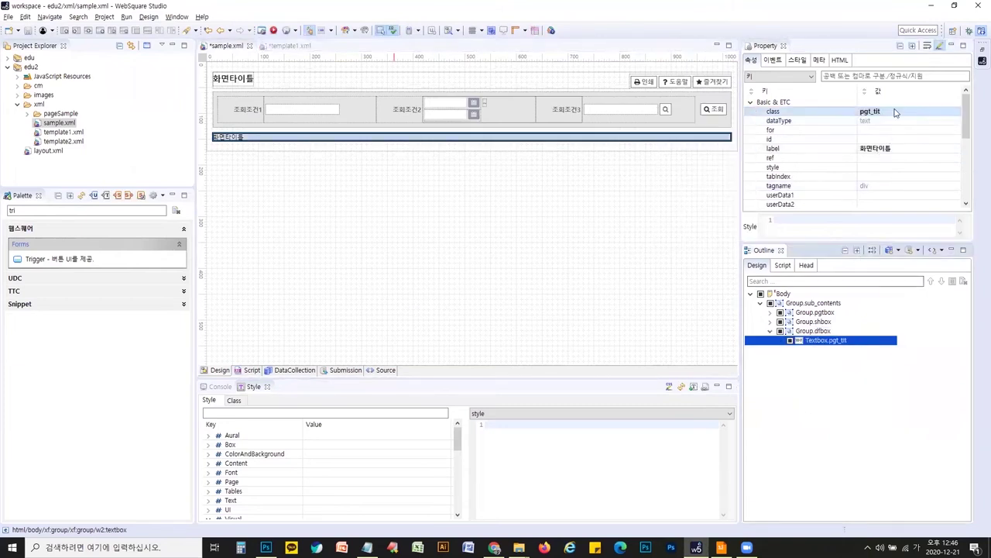
left_click(308, 137)
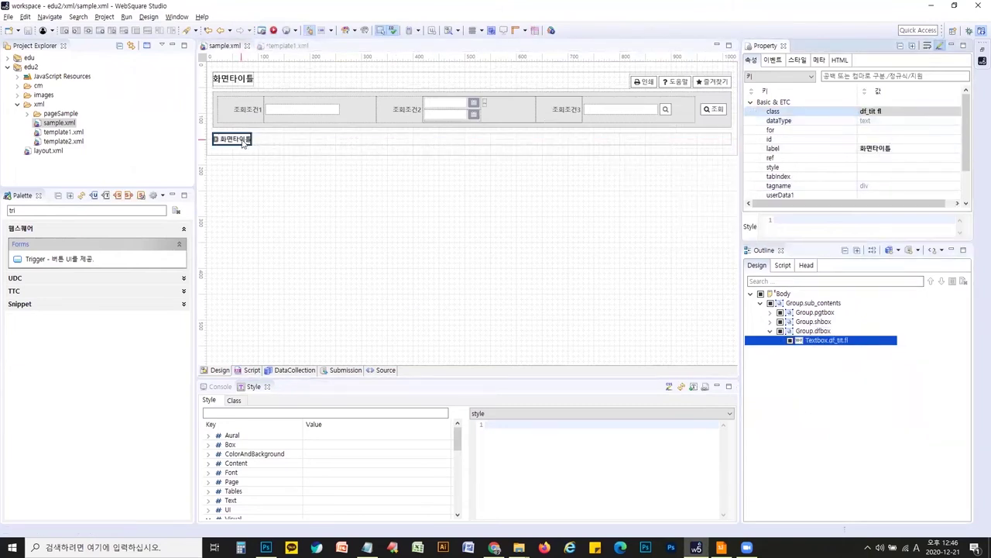
Change the dfbox title text to 타이틀 and save sample.xml
key("F2")
left_click_drag(457, 217, 436, 218)
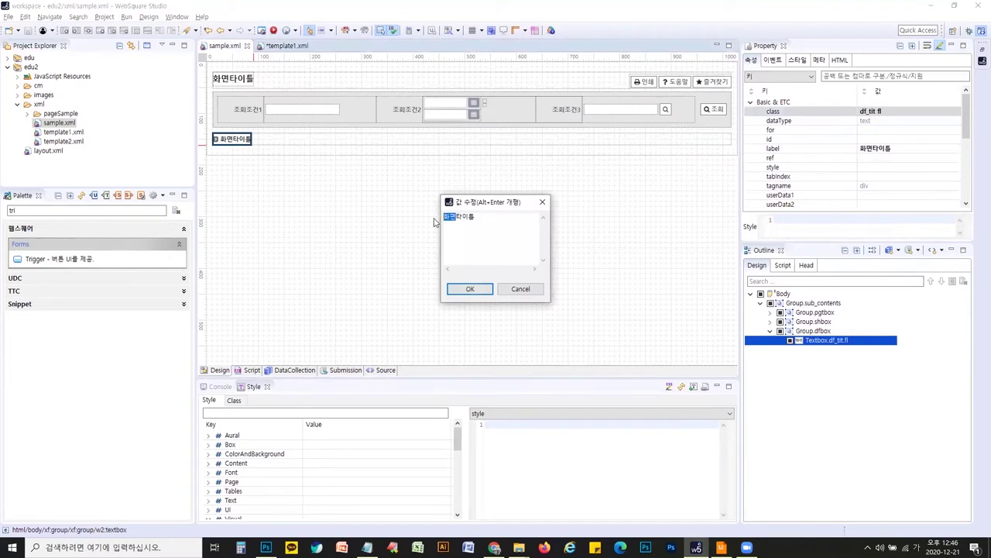
key("BackSpace")
key("Return")
key("ctrl+s")
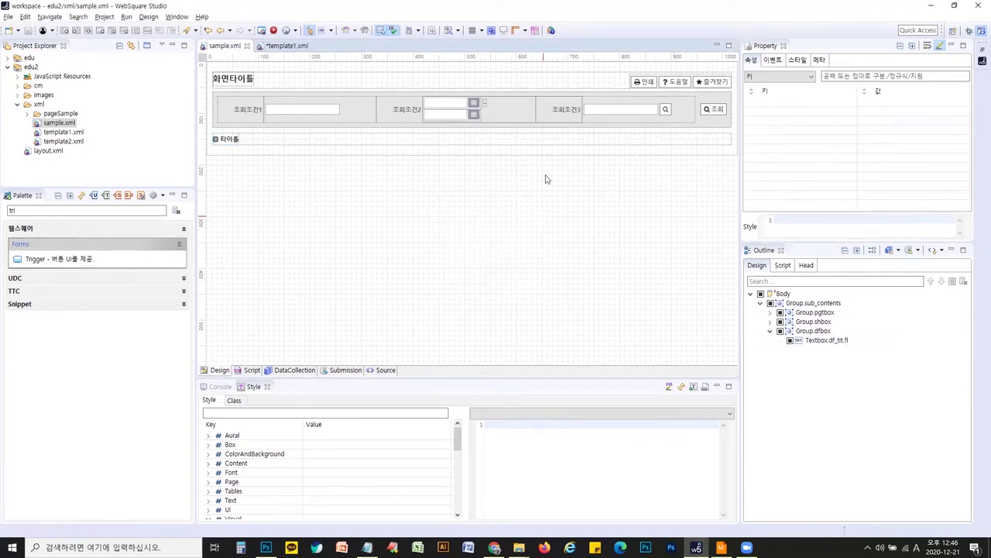
Examine template1.xml's tbbox group and the table nested inside it, right after the first dfbox group
left_click(517, 140)
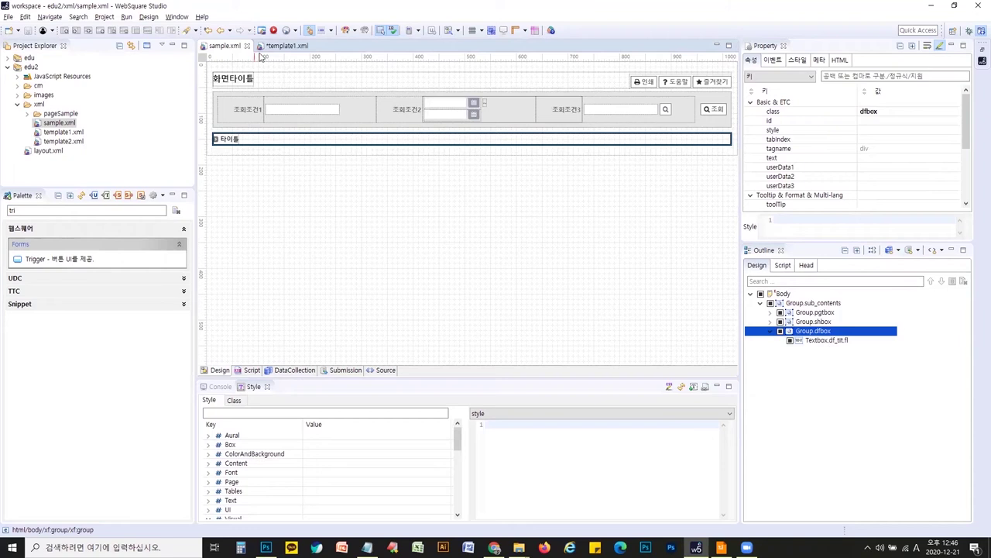
left_click(286, 46)
left_click(625, 144)
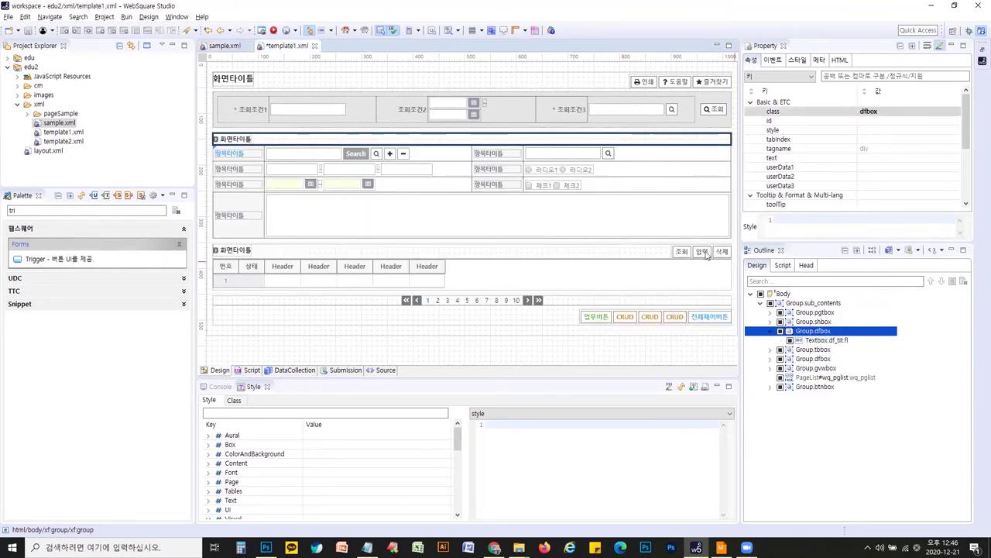
left_click(771, 332)
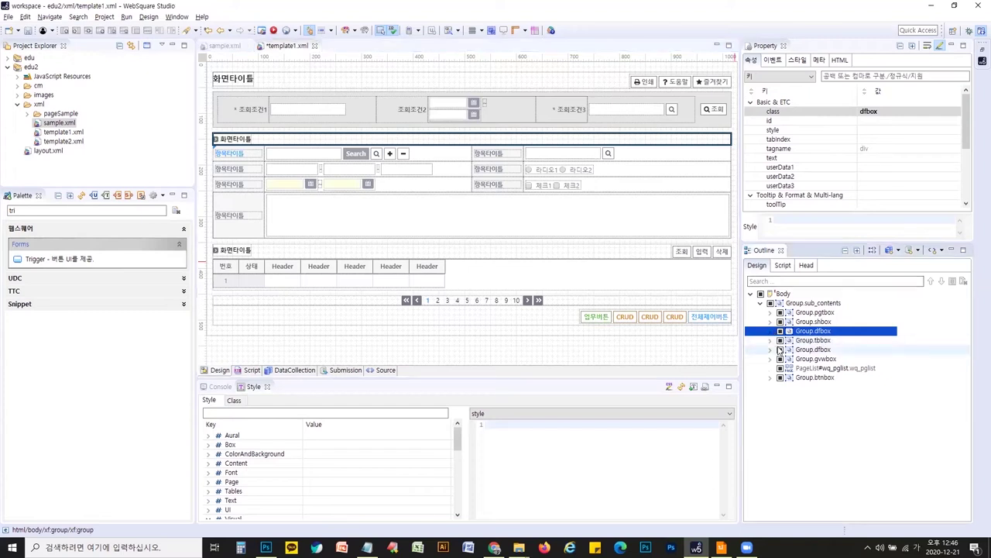
left_click(770, 340)
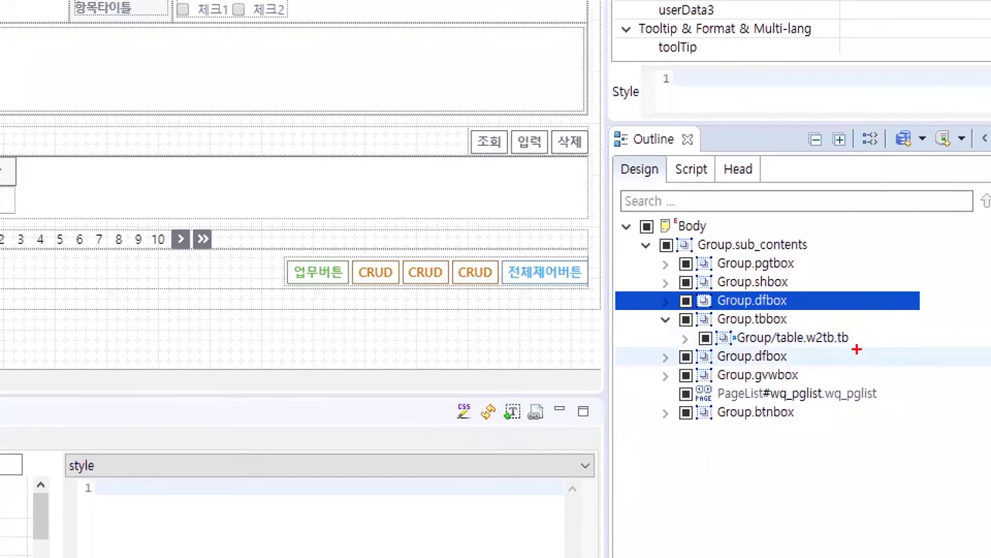
left_click_drag(865, 355, 781, 337)
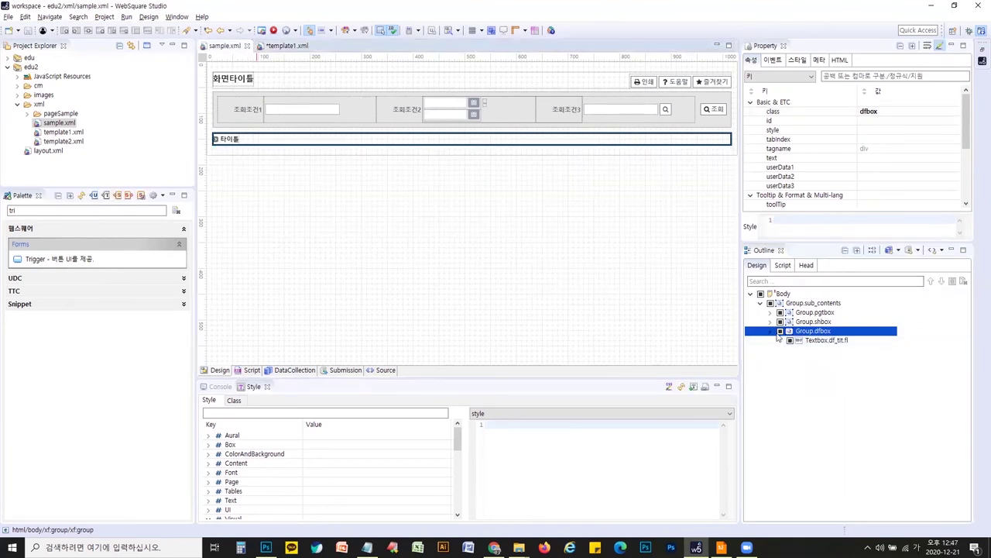
In sample.xml, insert a Group component after the dfbox group and remove its width and height styles
left_click(778, 429)
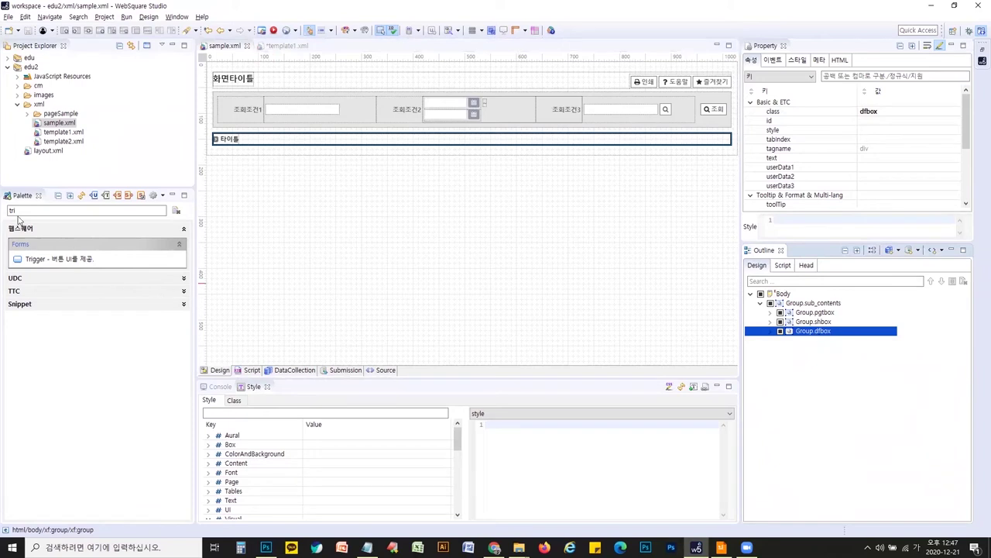
left_click_drag(18, 212, 5, 212)
type("c")
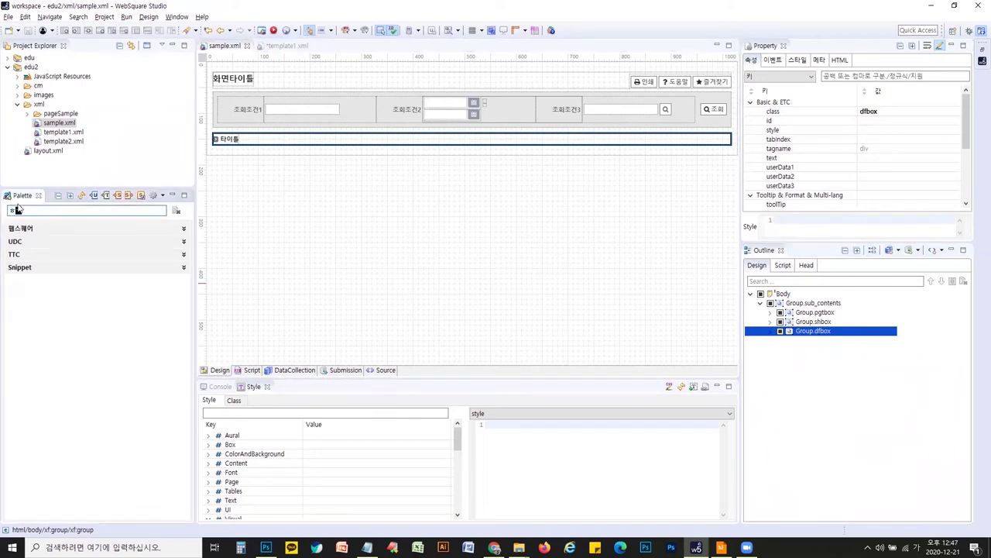
type("gr")
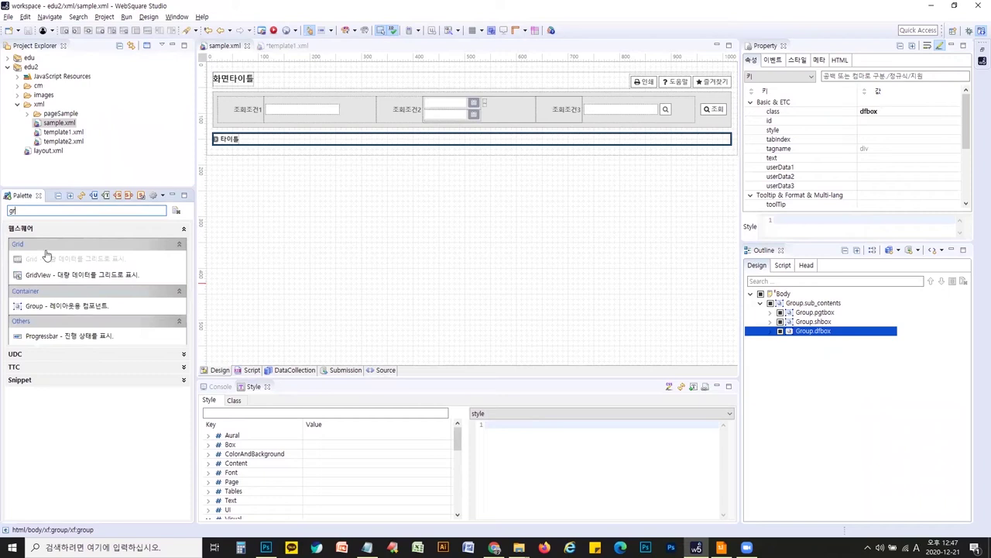
double_click(62, 307)
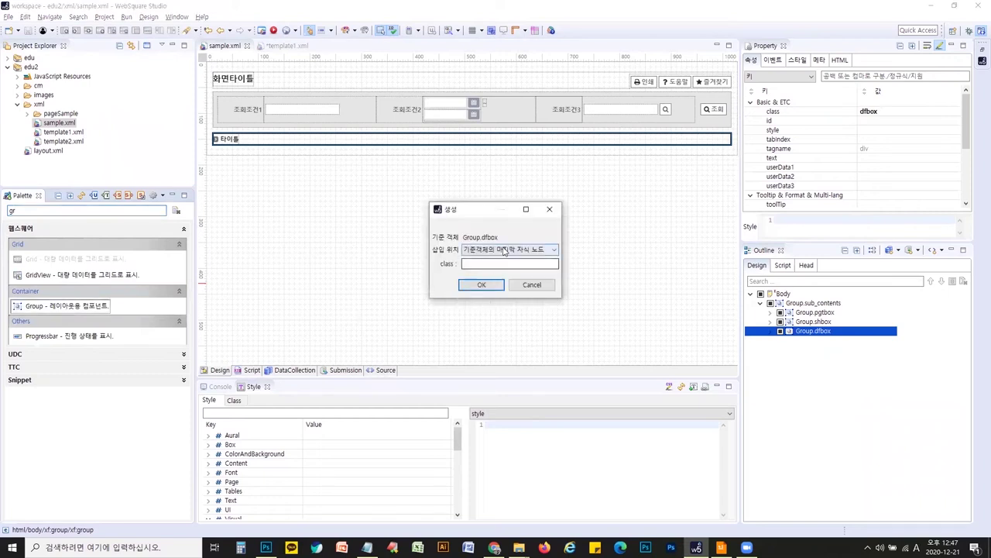
left_click(503, 251)
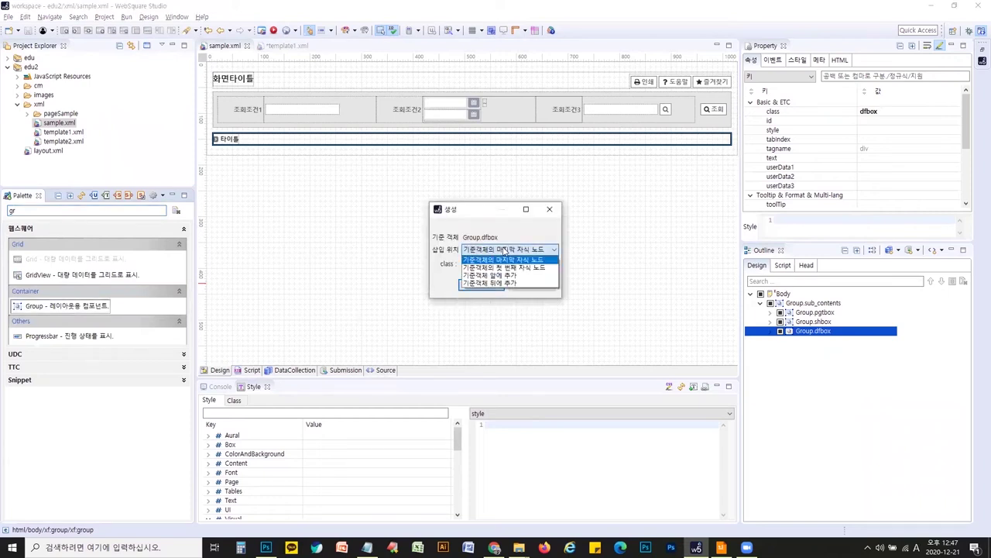
left_click(489, 282)
left_click(482, 285)
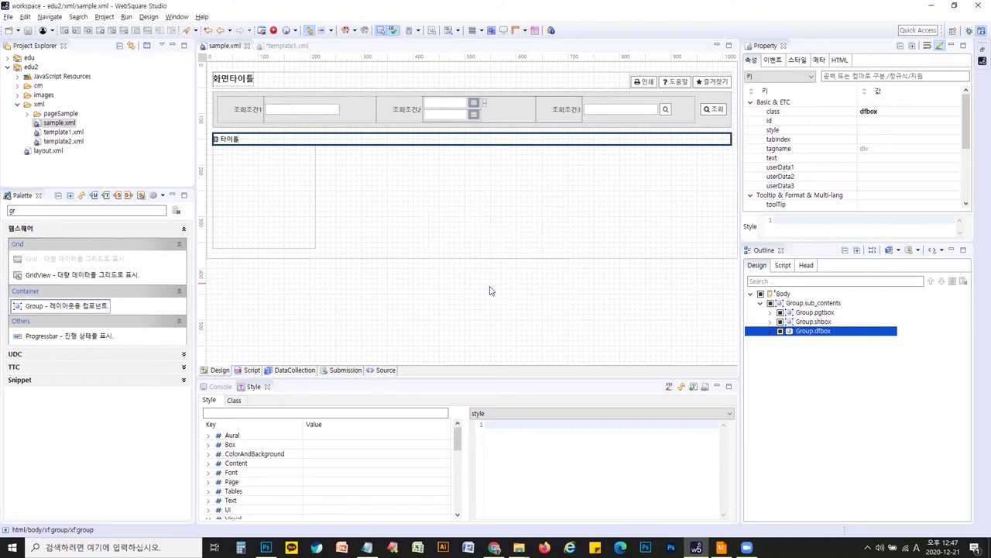
left_click_drag(551, 435, 484, 424)
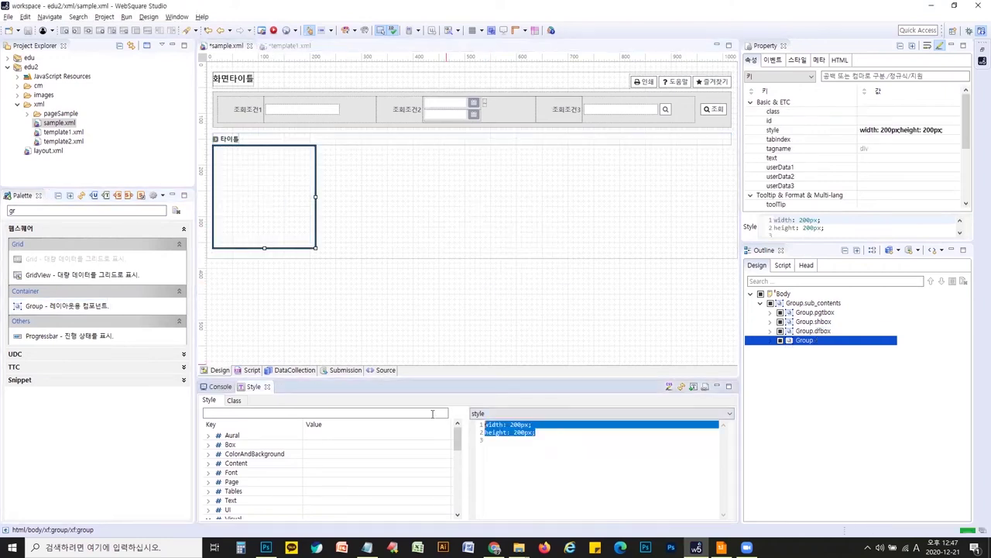
key("Delete")
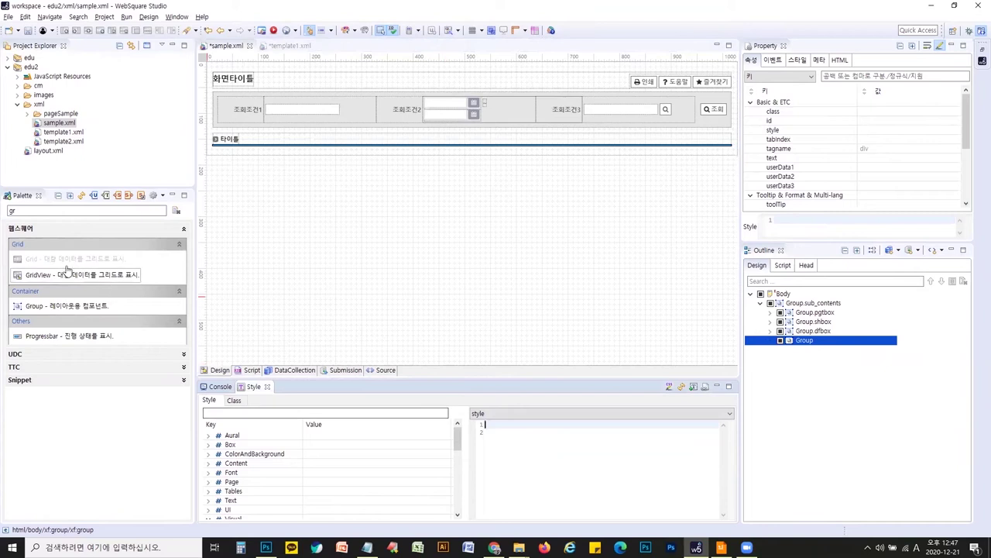
Insert a TableLayout with 4 rows and 4 columns as the first child of the new group and save sample.xml
left_click(10, 212)
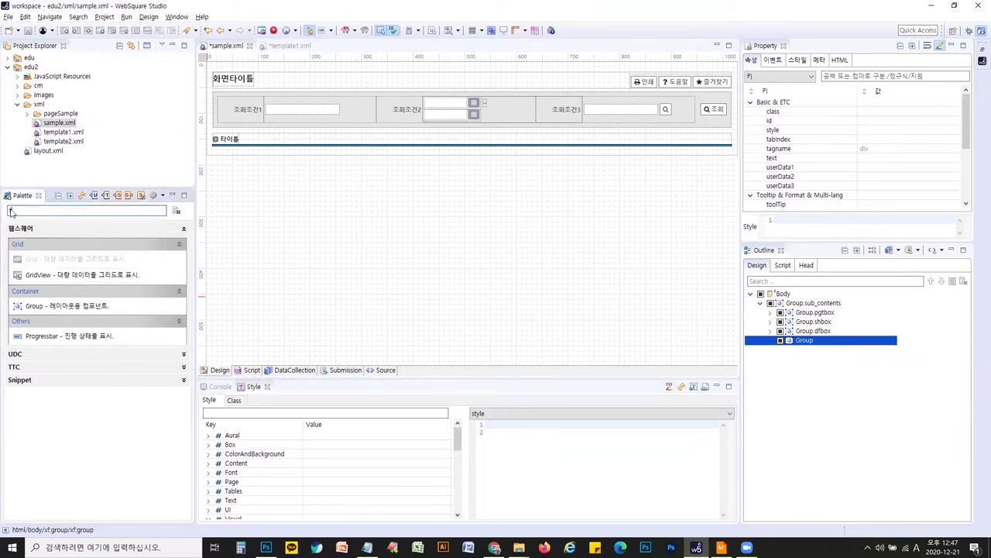
type("tab")
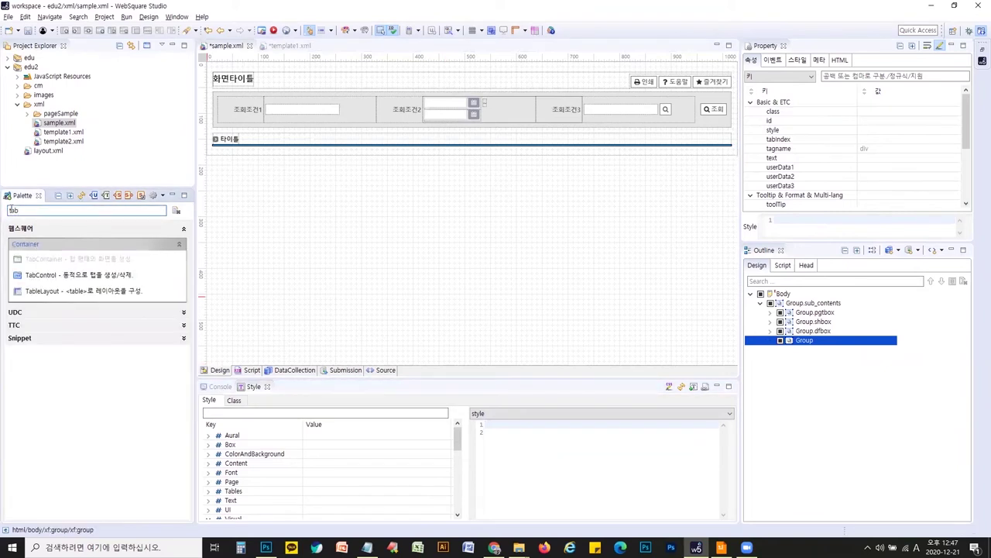
double_click(68, 292)
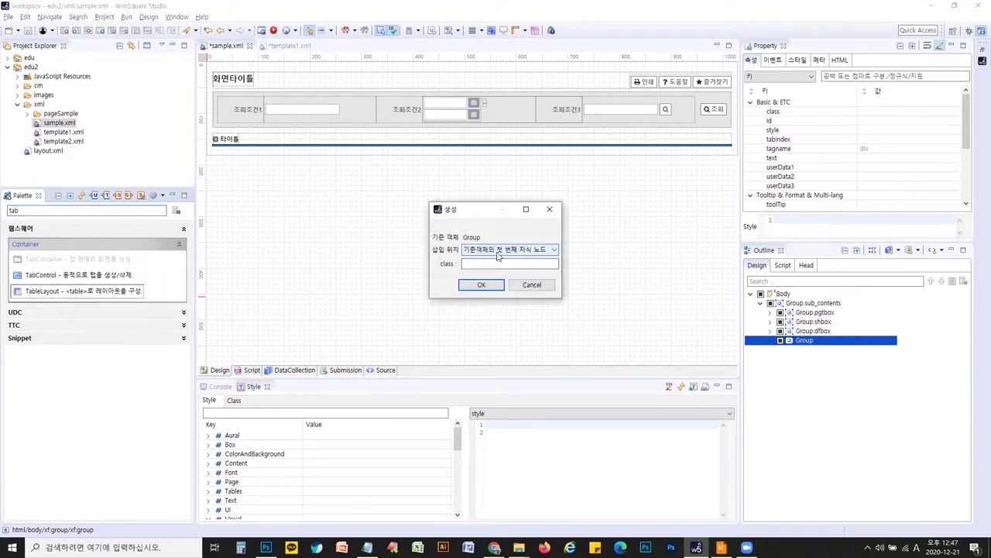
left_click(498, 249)
left_click(503, 259)
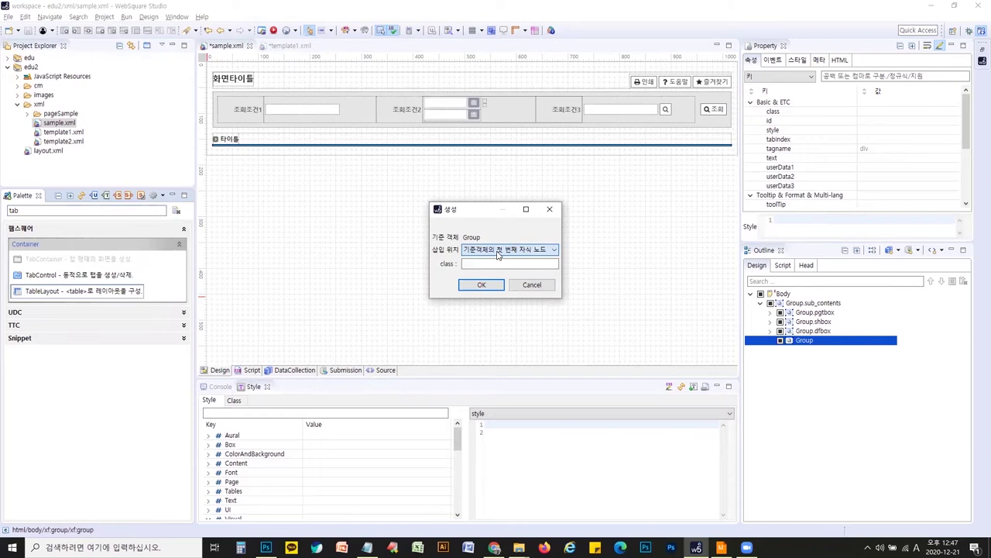
left_click(481, 286)
double_click(457, 164)
type("4")
key("Tab")
type("4")
left_click(502, 329)
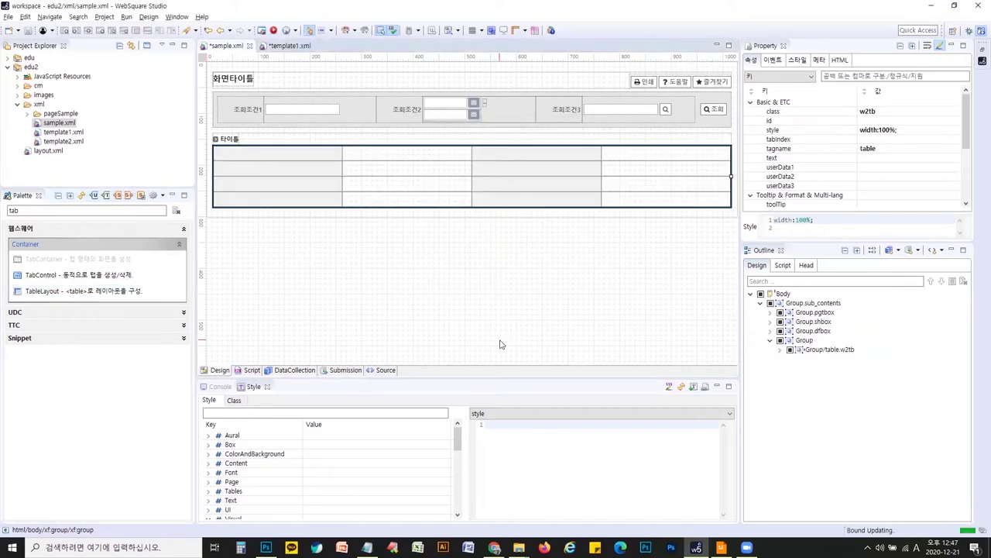
left_click(464, 309)
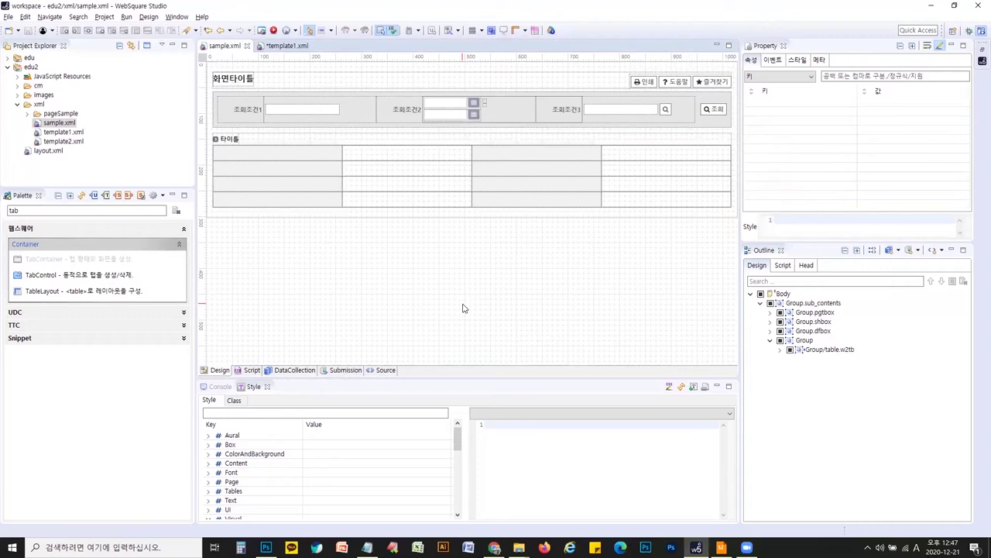
Copy the tbbox class from template1.xml's table group and apply it to the new group in sample.xml
left_click(315, 159)
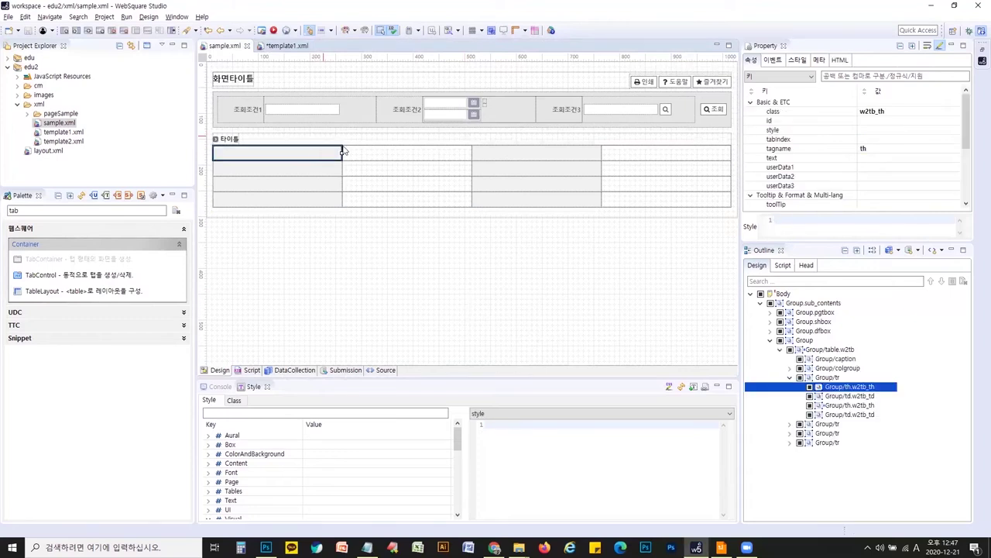
left_click(780, 350)
left_click(287, 46)
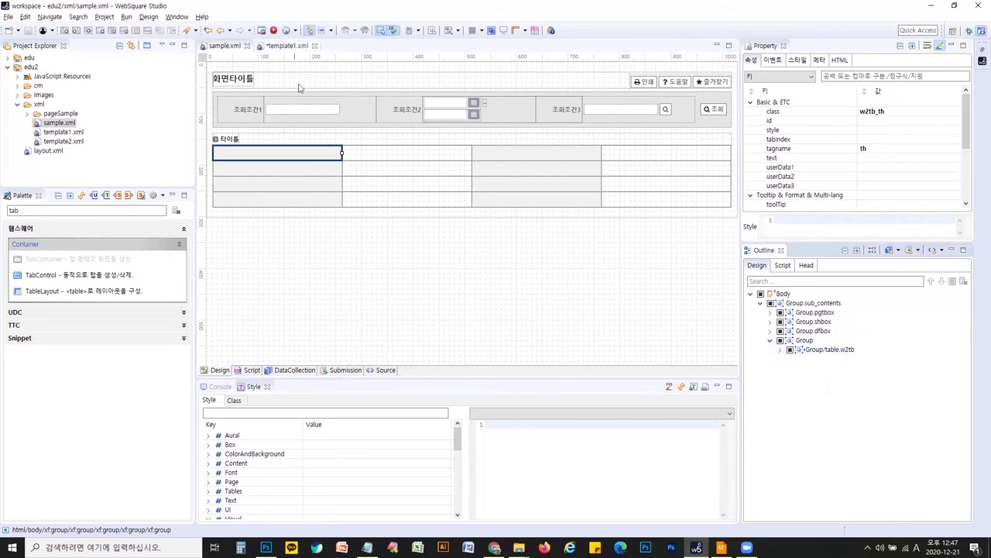
left_click(814, 341)
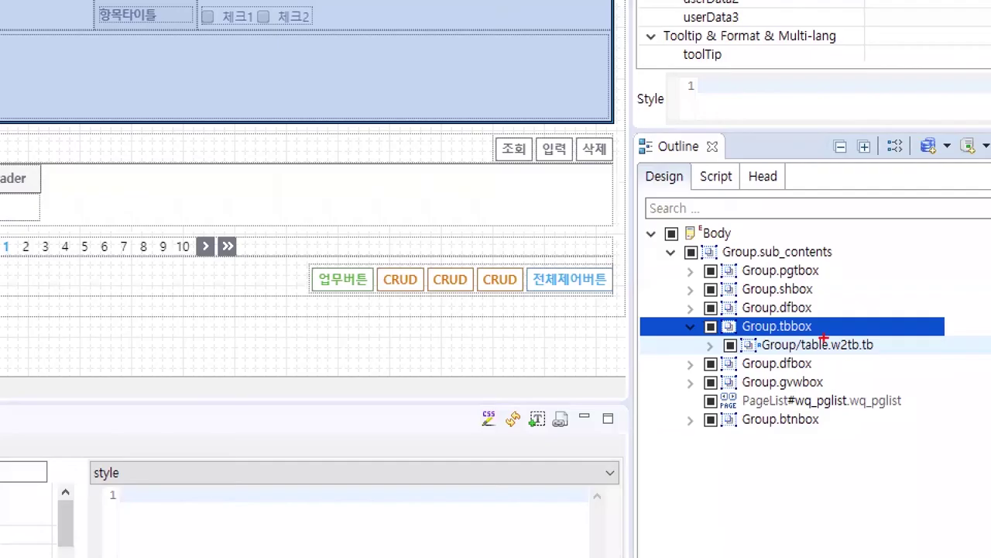
mouse_move(691, 314)
left_mouse_down()
mouse_move(790, 353)
mouse_move(884, 355)
left_mouse_up()
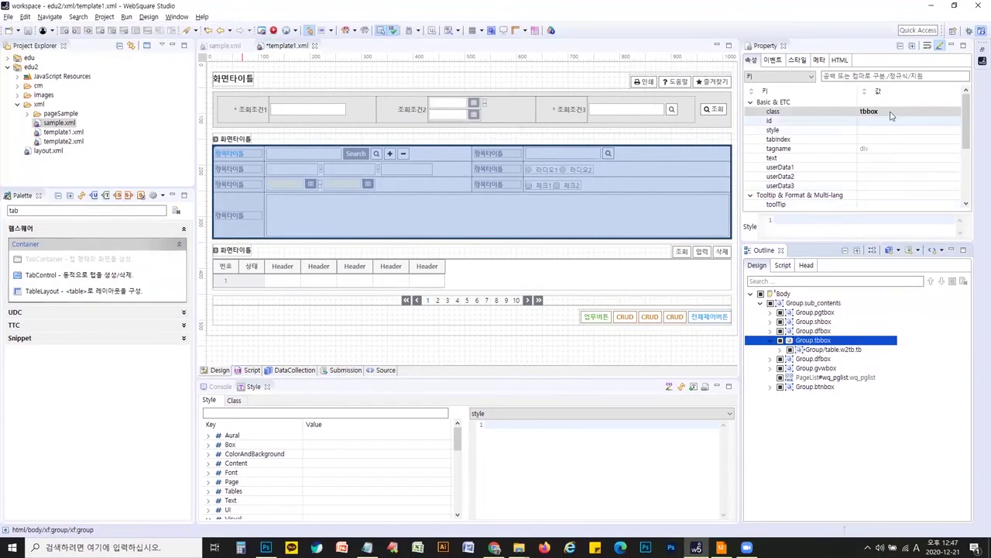
left_click(866, 110)
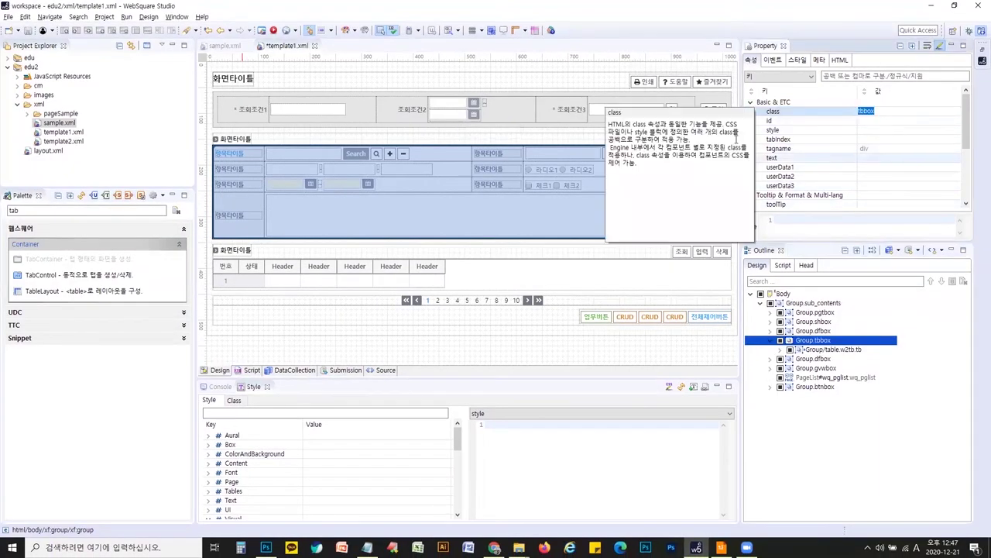
left_click(224, 46)
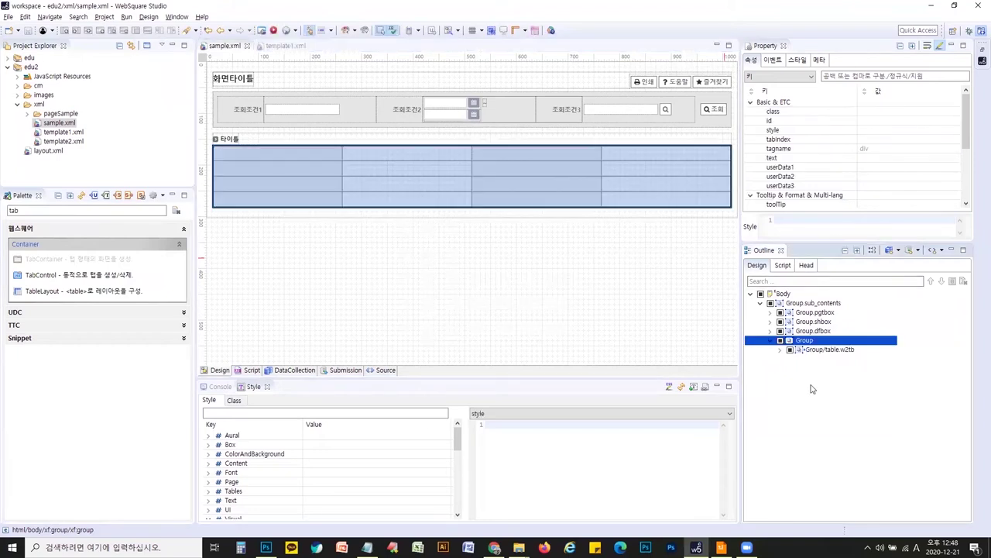
left_click(805, 345)
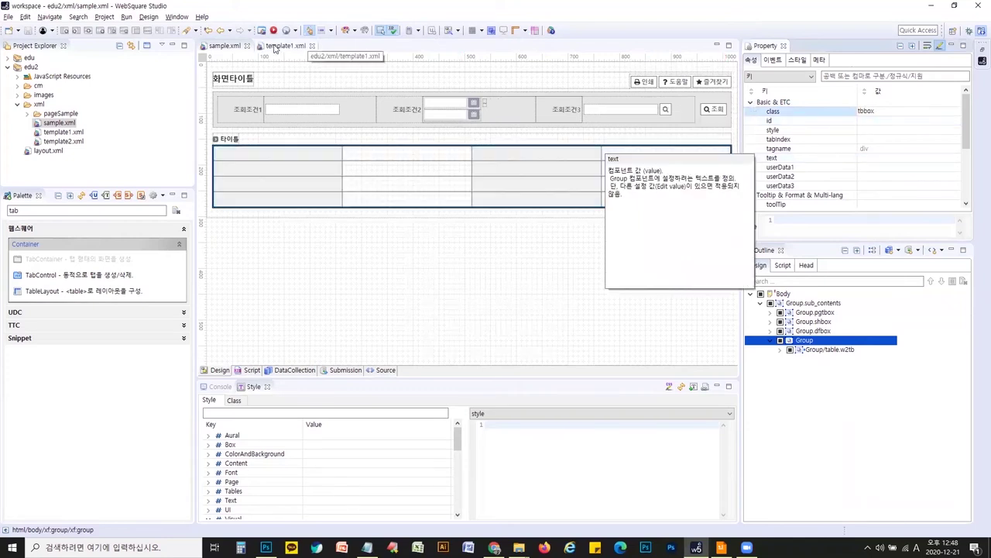
Match template1.xml's table class by setting the class of sample.xml's tbbox table to w2tb tb, and save
left_click(822, 349)
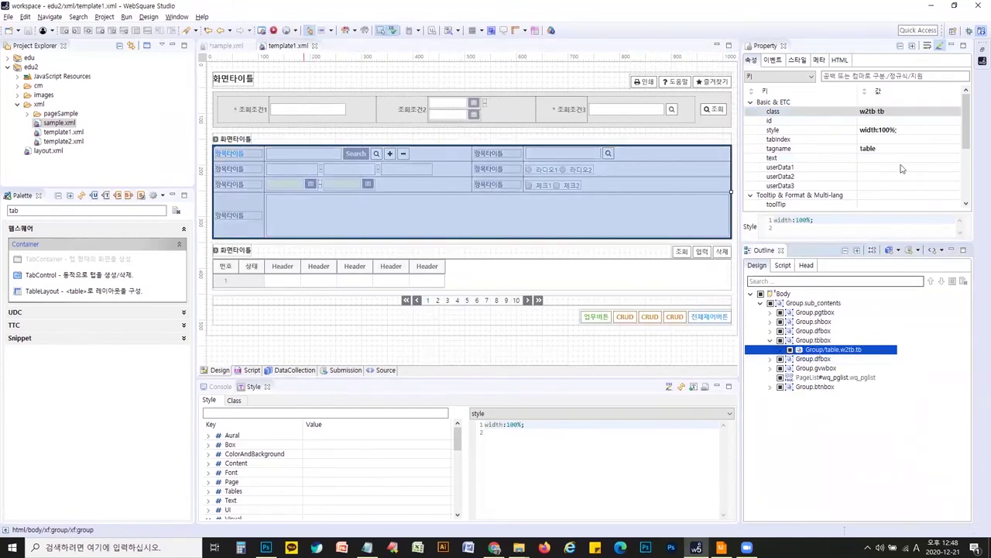
left_click(893, 112)
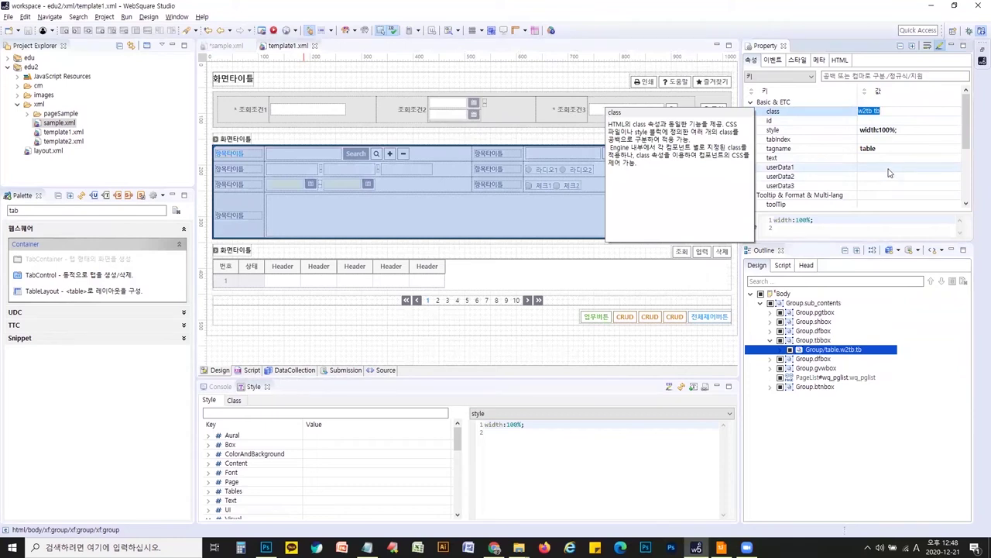
key("ctrl+Page_Up")
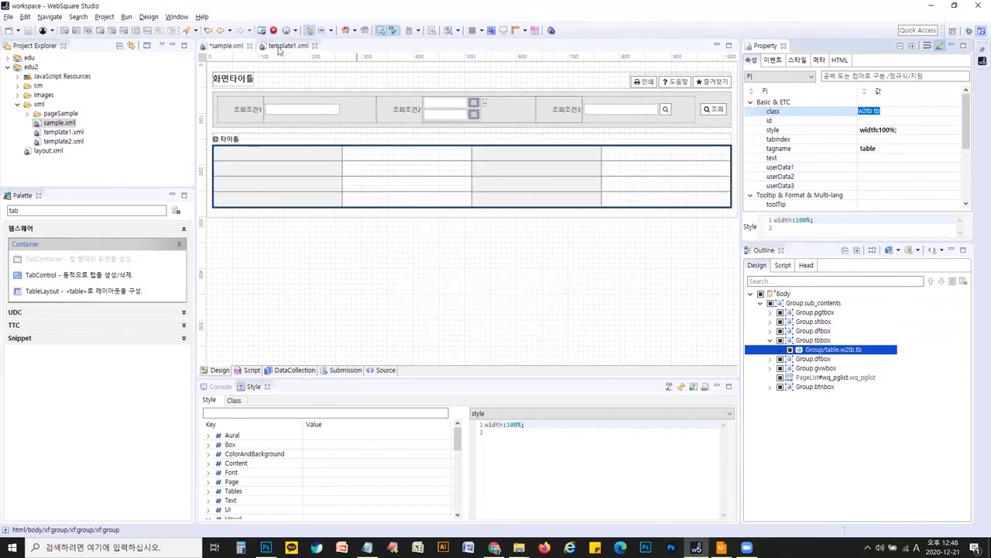
type("w2tb")
key("Return")
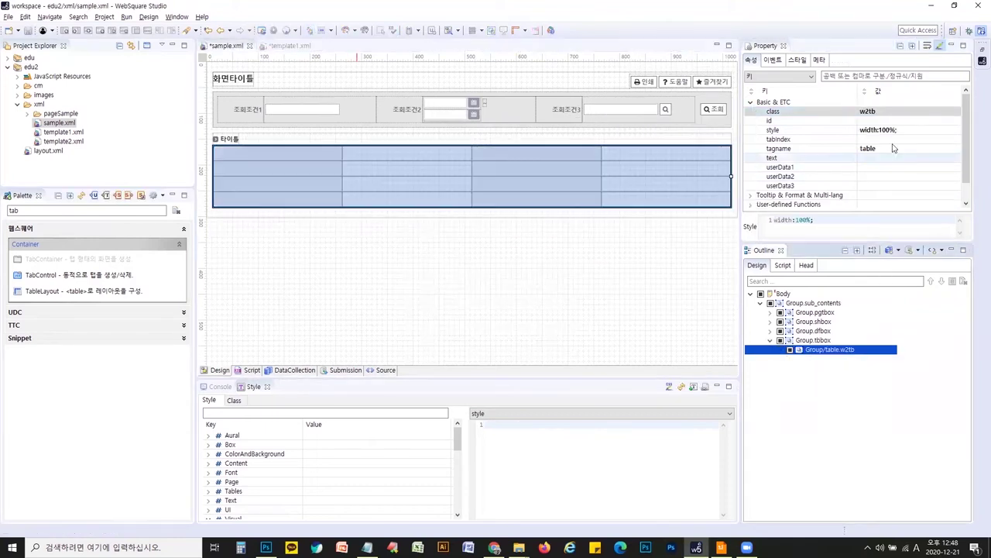
left_click(893, 113)
type("tb")
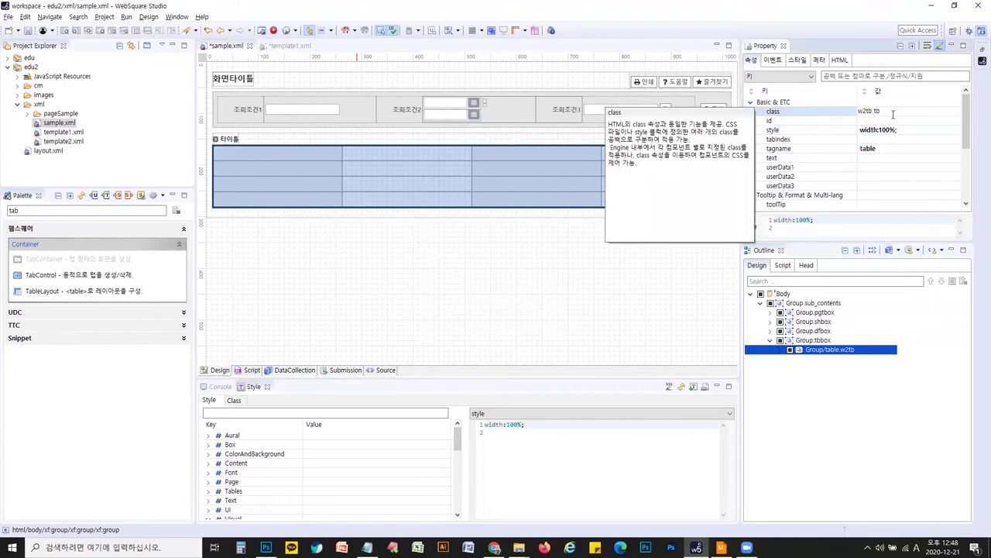
key("Return")
key("ctrl+s")
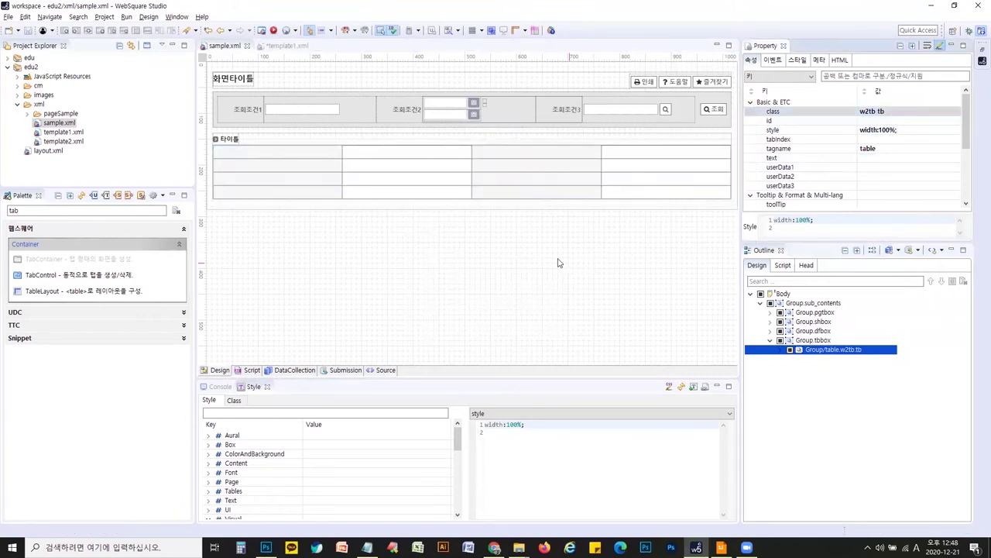
Examine the first th cell of template1.xml's tbbox table and the textbox nested inside it
left_click(286, 45)
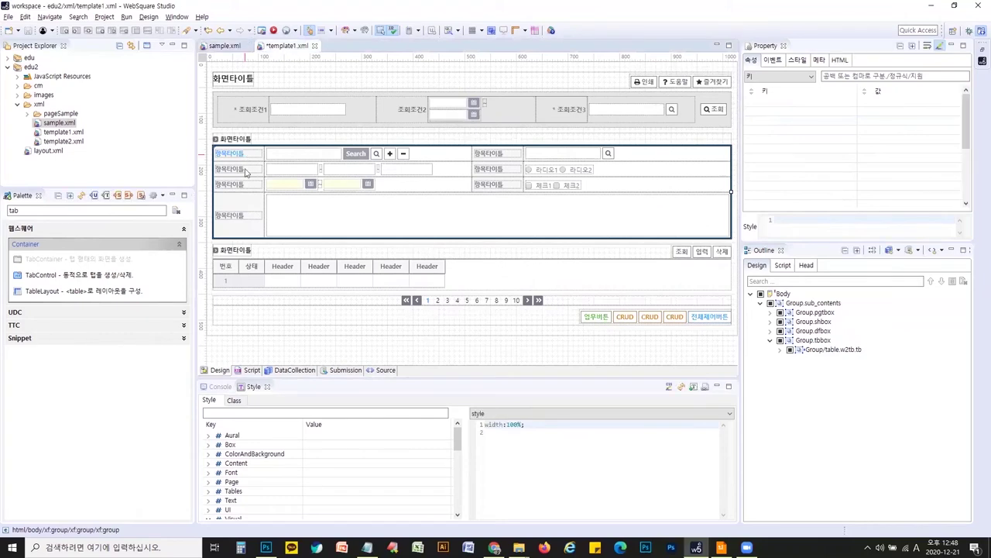
left_click(245, 172)
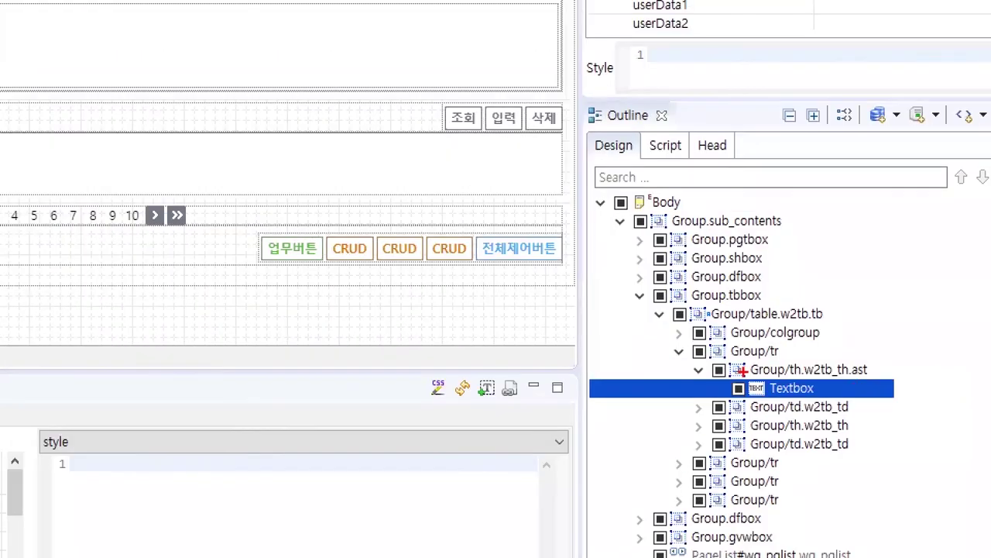
left_click_drag(696, 360, 882, 401)
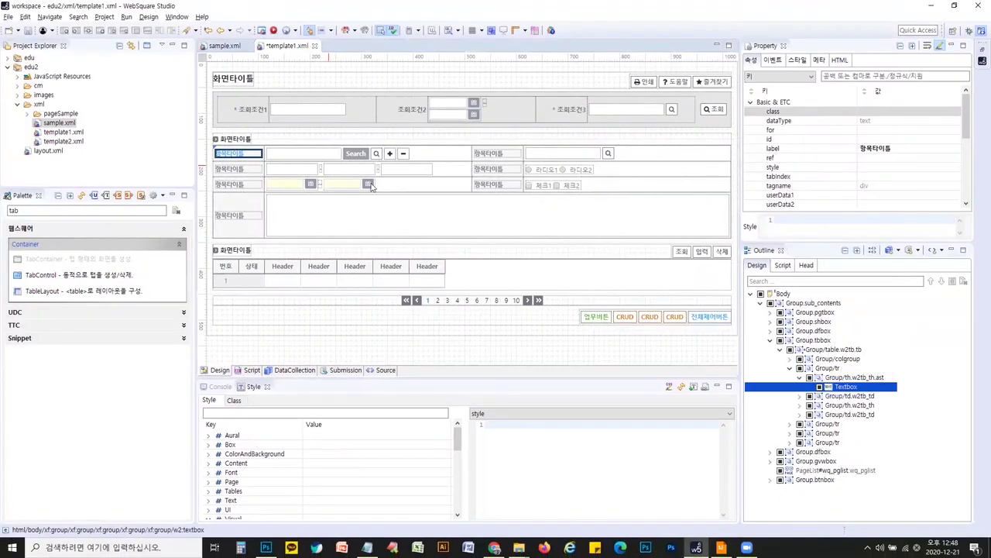
left_click(854, 377)
left_click(846, 386)
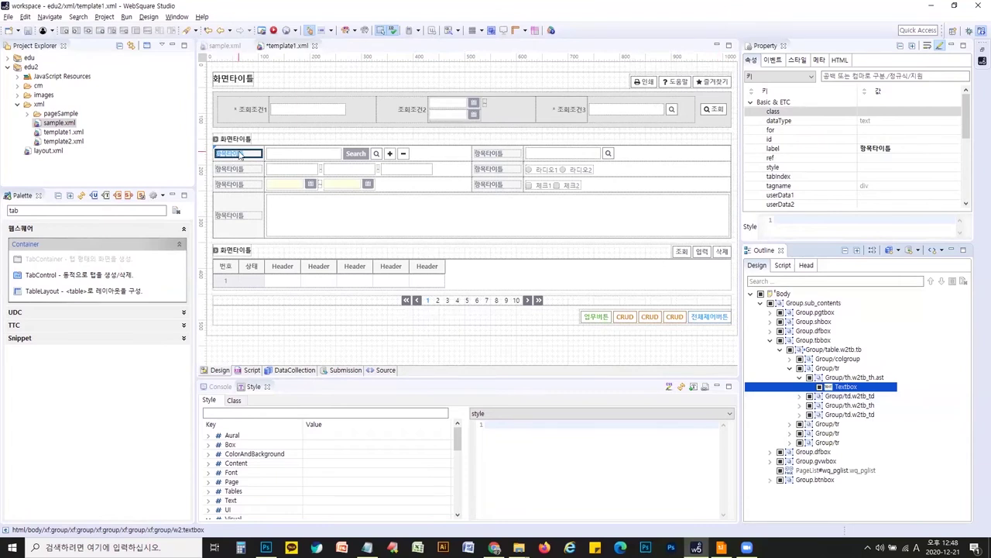
In sample.xml, insert a Textbox labelled 항목타이틀 as the last child of the tbbox table's first th cell
left_click(225, 46)
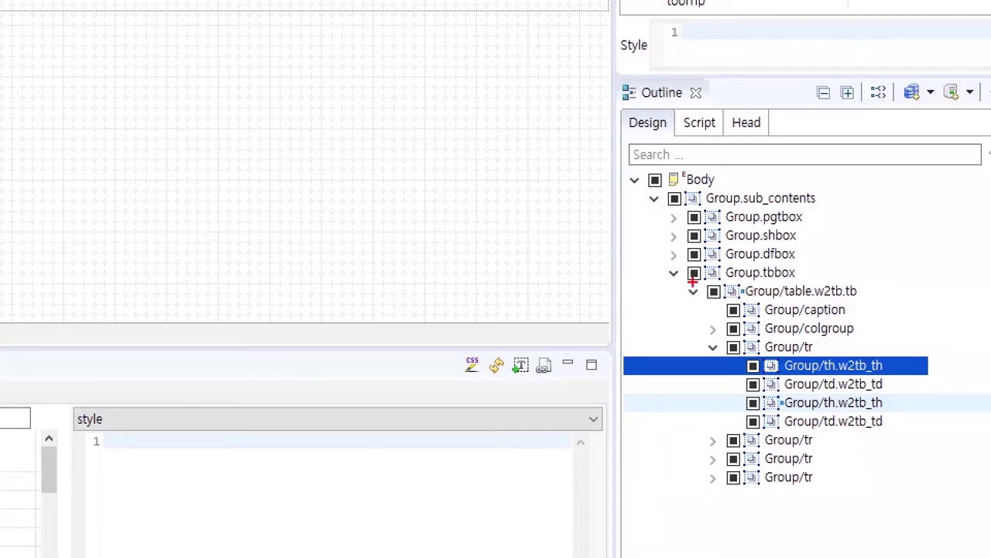
mouse_move(682, 283)
left_mouse_down()
mouse_move(872, 352)
mouse_move(899, 493)
left_mouse_up()
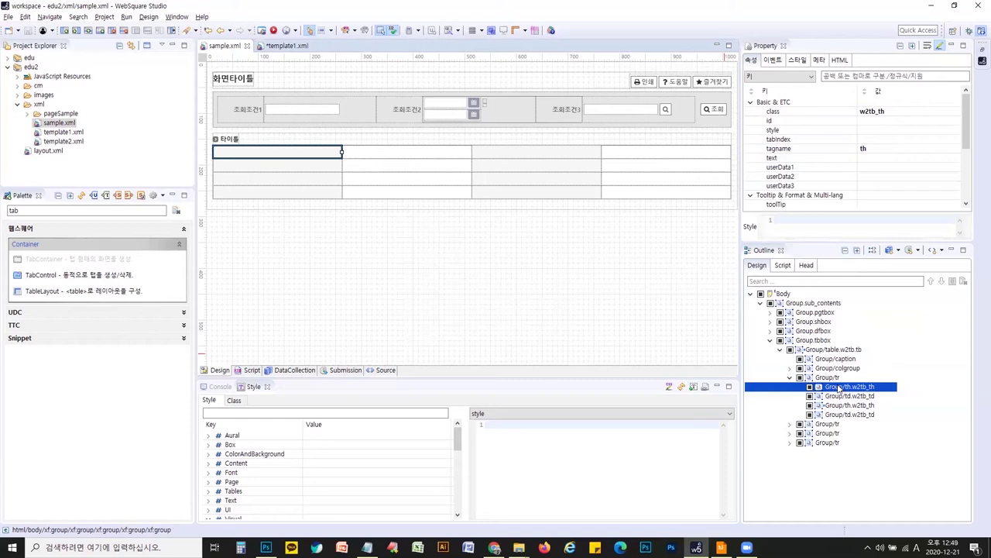
left_click_drag(23, 211, 3, 211)
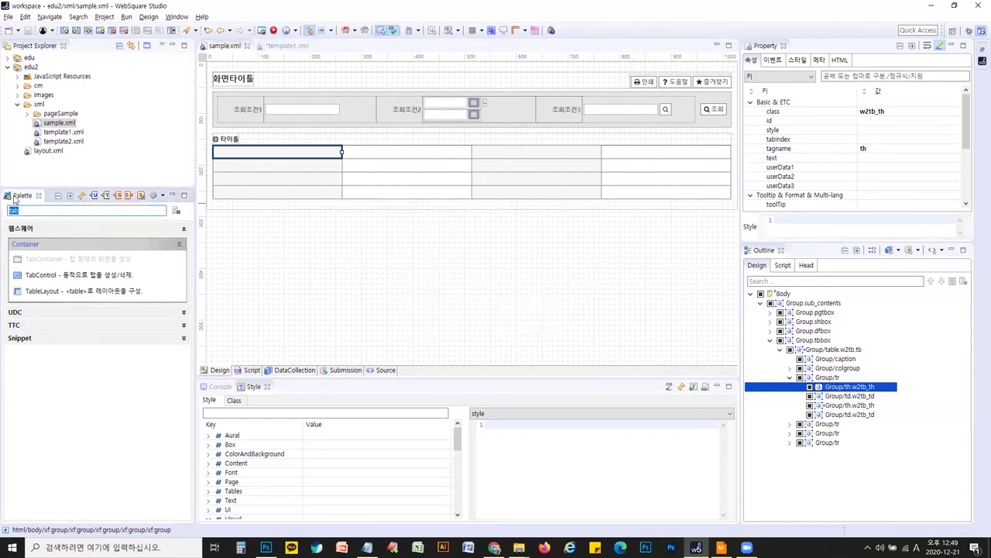
type("te")
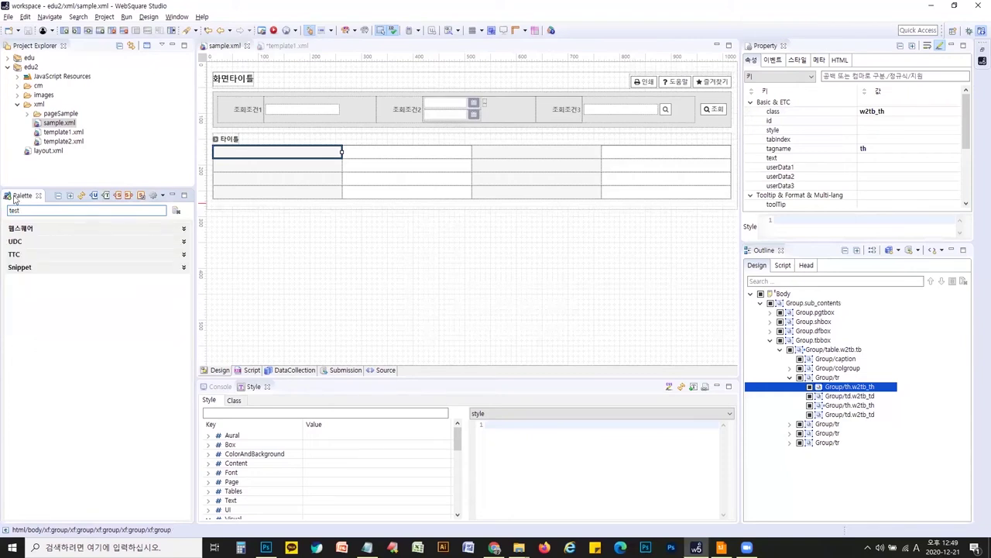
type("xt")
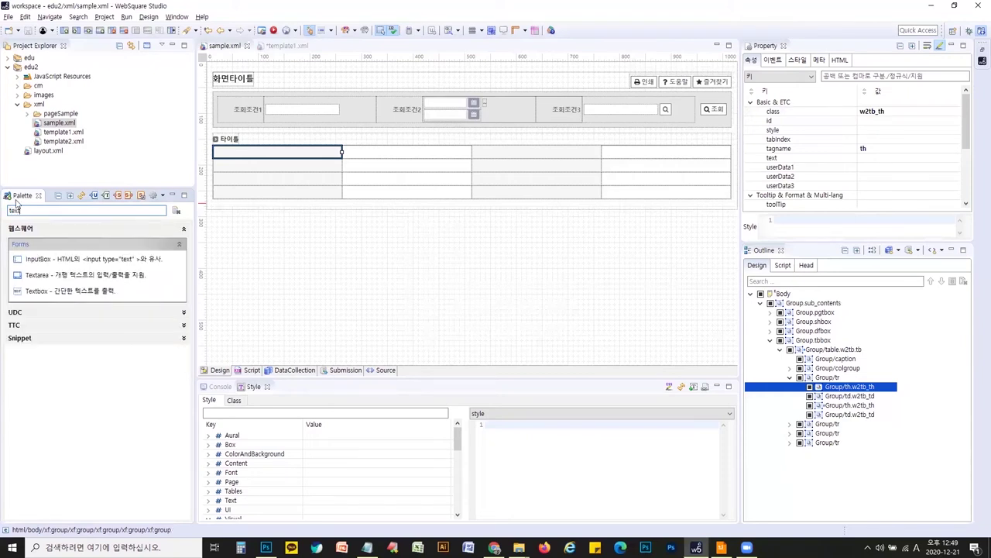
double_click(67, 291)
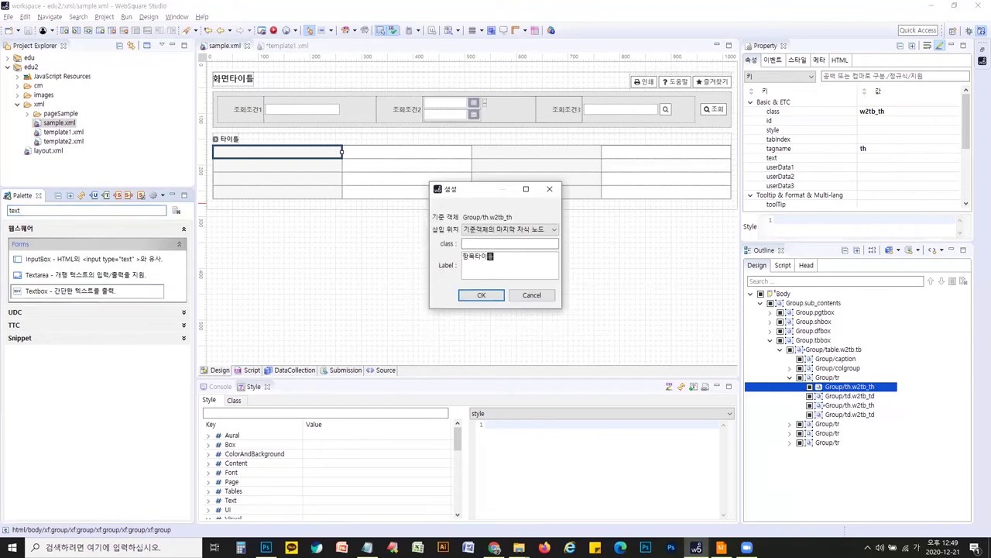
key("Return")
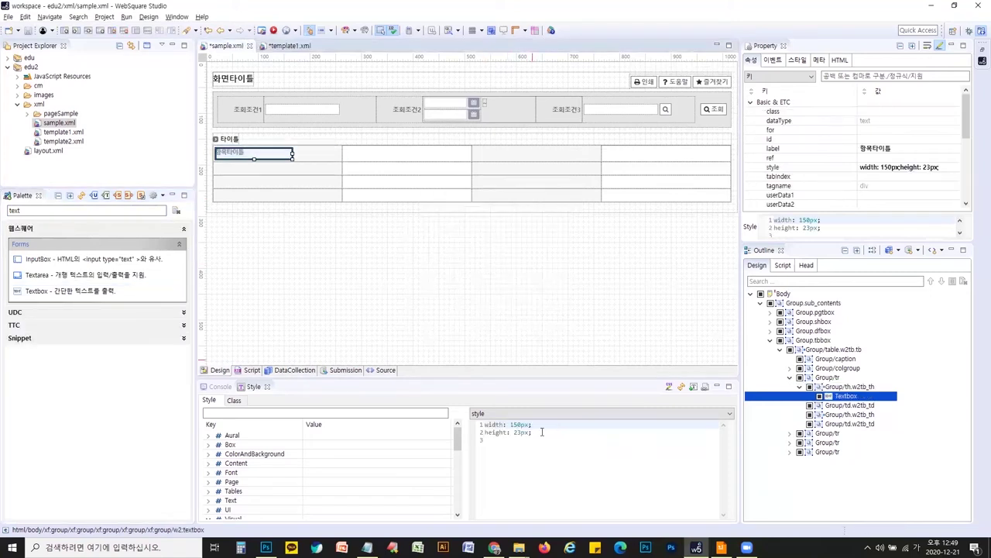
Remove the new textbox's width and height styles and save sample.xml
left_click_drag(546, 432, 463, 414)
key("Delete")
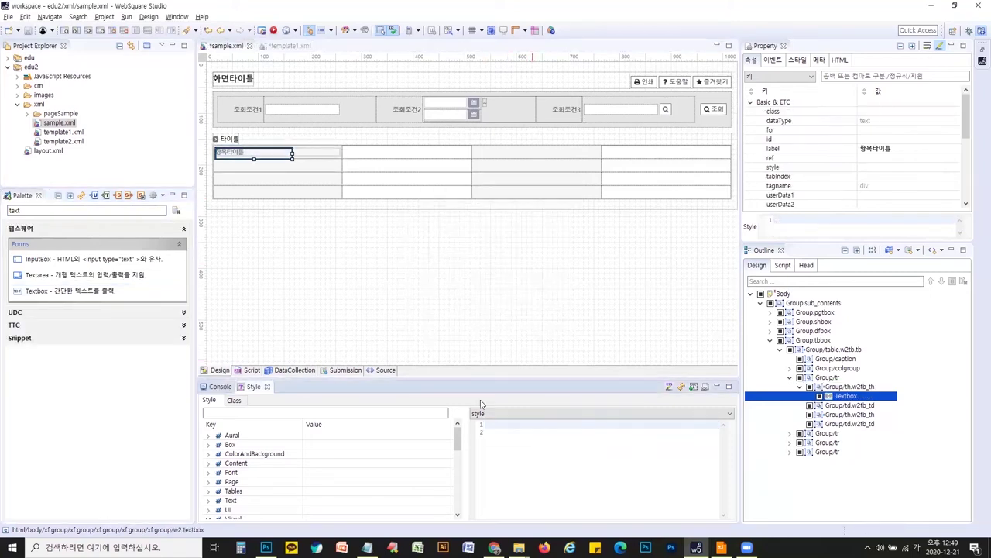
key("ctrl+s")
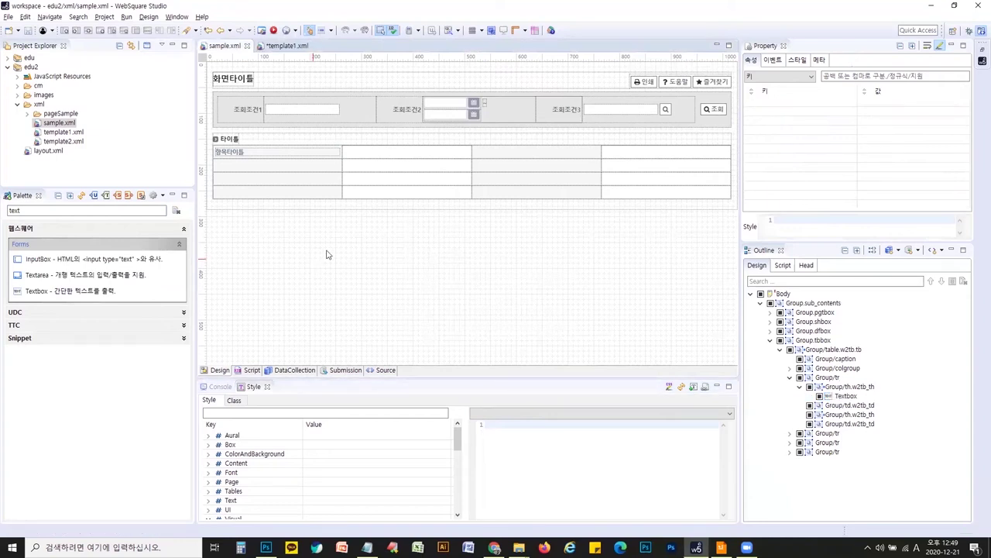
Set the width of the first and third col elements in the tbbox table's colgroup to 100px and save sample.xml
left_click(324, 171)
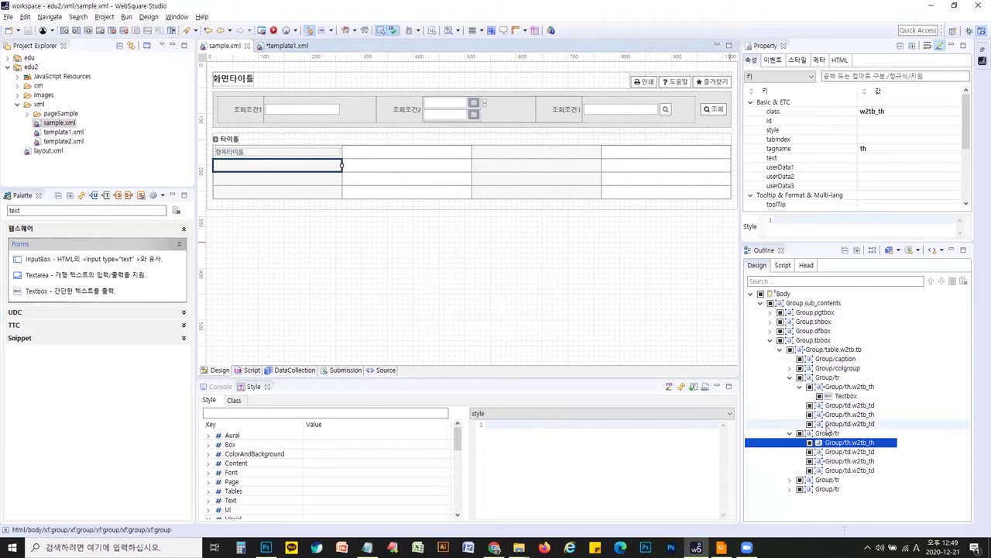
left_click(791, 377)
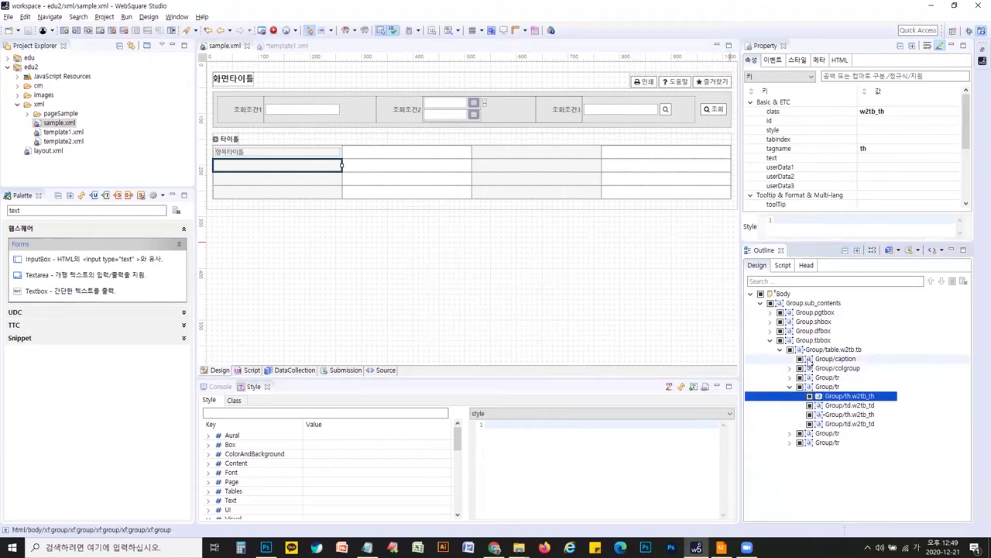
left_click(790, 368)
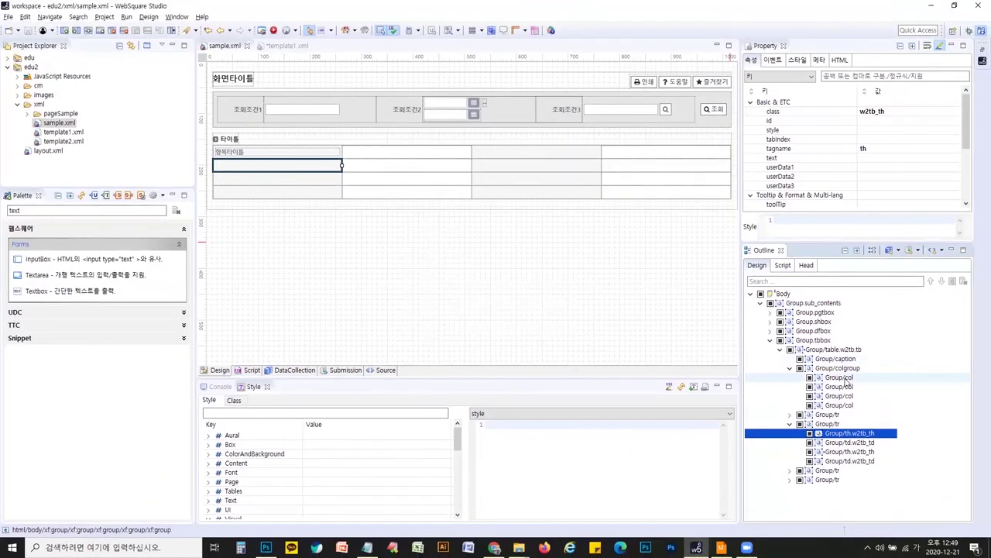
left_click(837, 374)
left_click(836, 412, "ctrl")
mouse_move(530, 426)
left_mouse_down()
mouse_move(508, 424)
mouse_move(543, 424)
left_mouse_up()
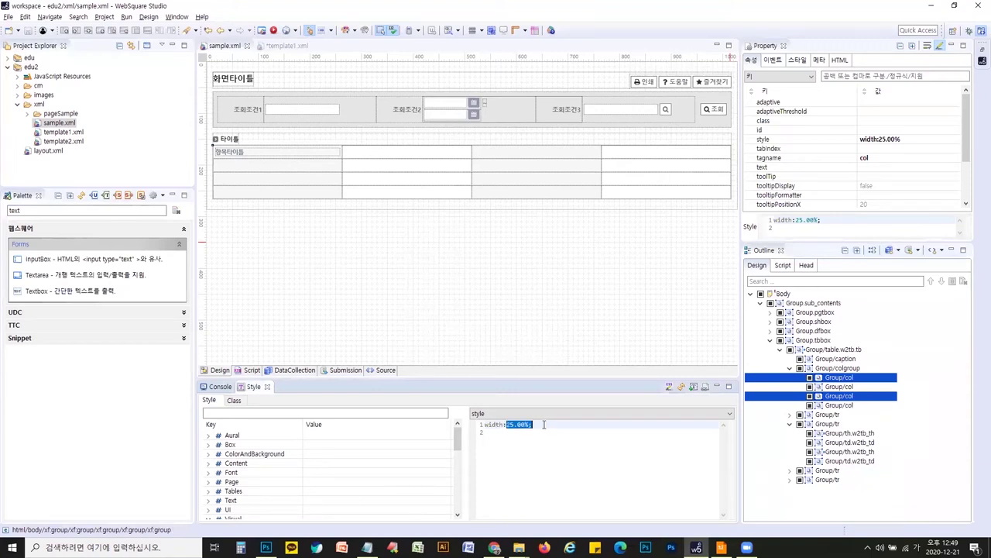
type("100")
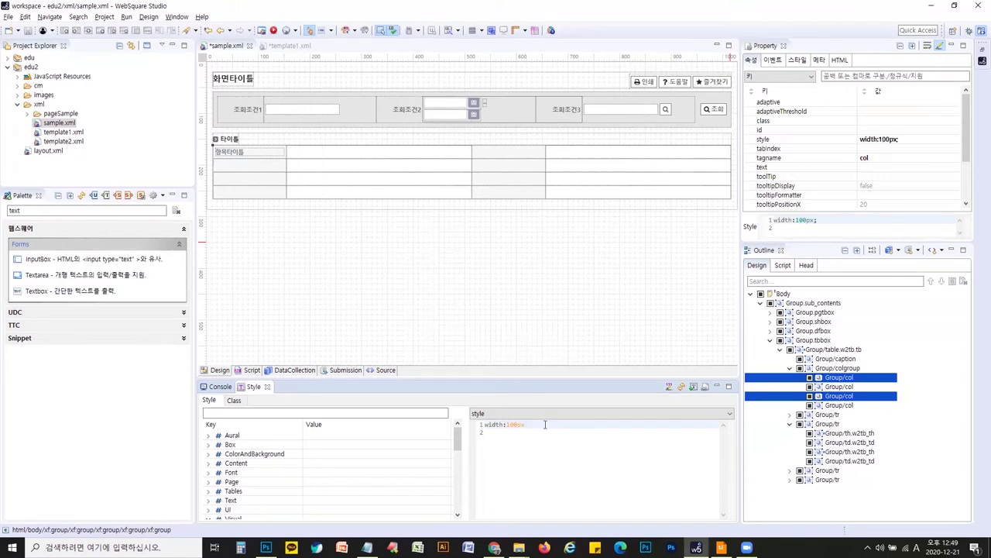
key("ctrl+s")
Remove the width style from the second and fourth col elements of the tbbox table and save sample.xml
left_click(839, 387)
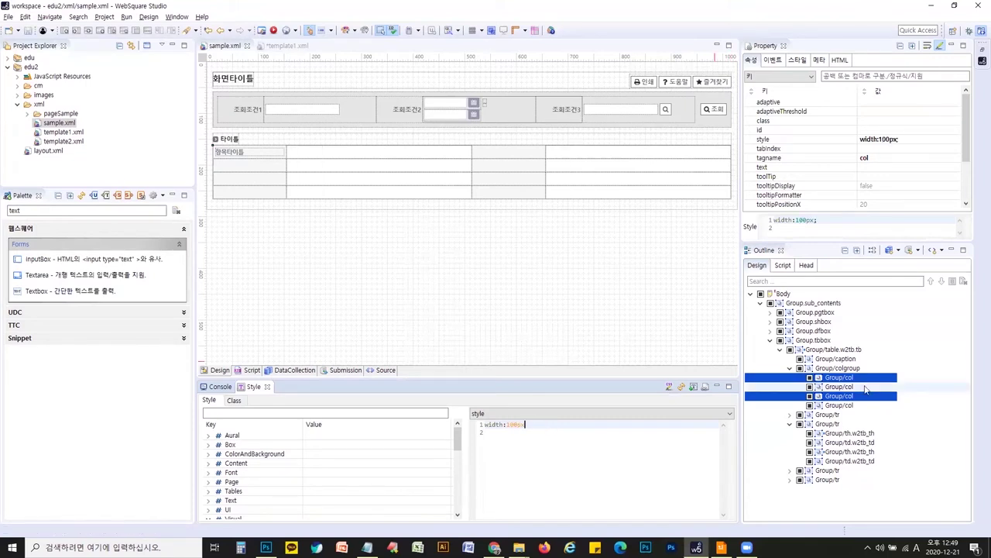
left_click(838, 405, "ctrl")
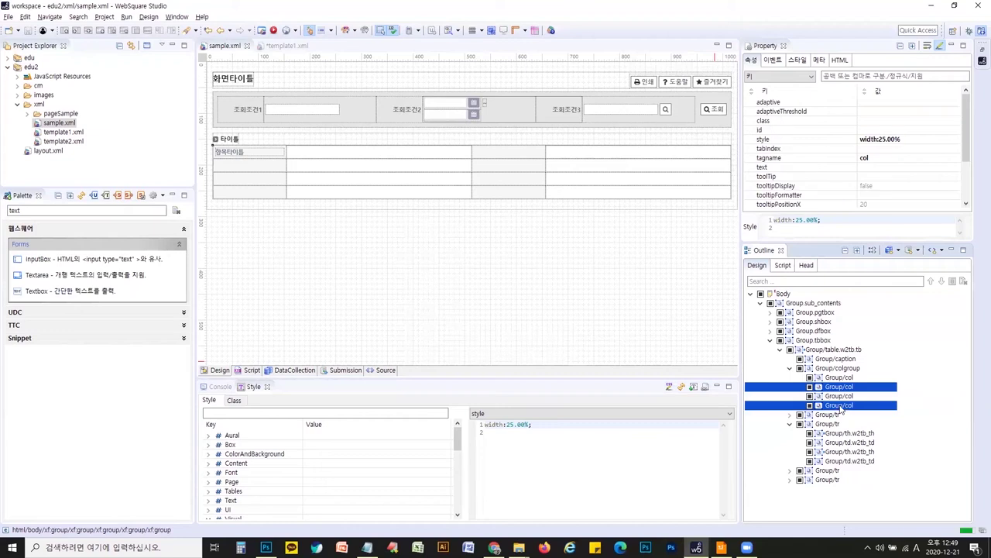
left_click(587, 456)
key("ctrl+a")
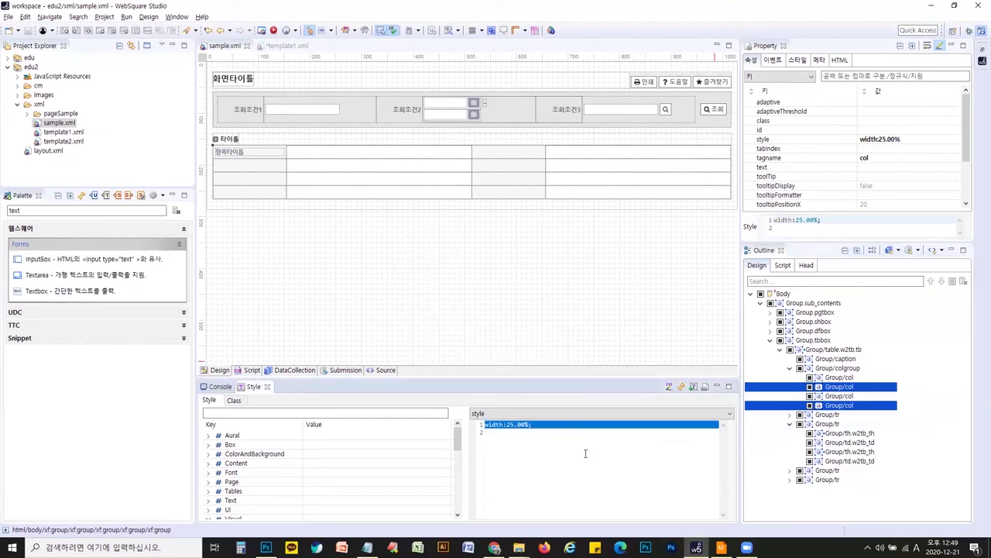
key("Delete")
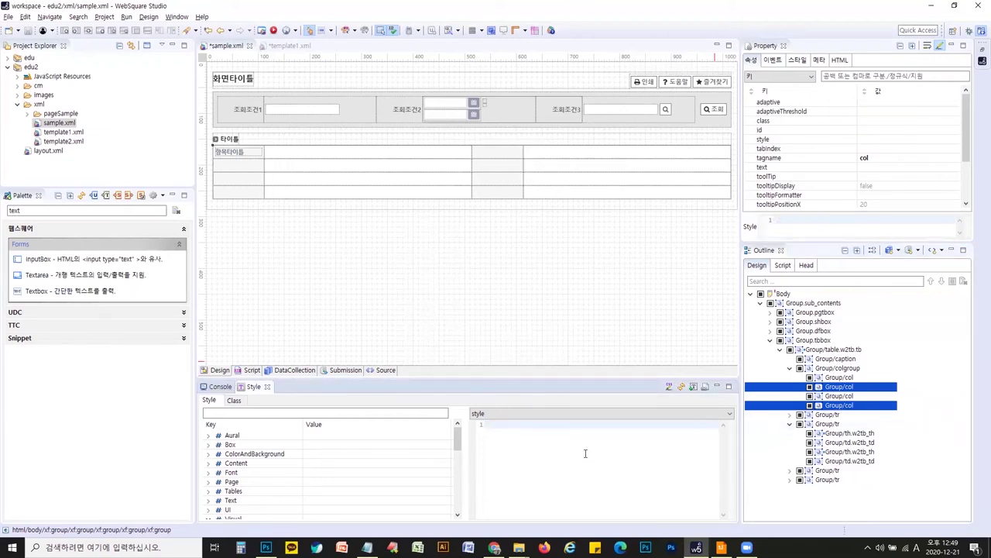
left_click(301, 286)
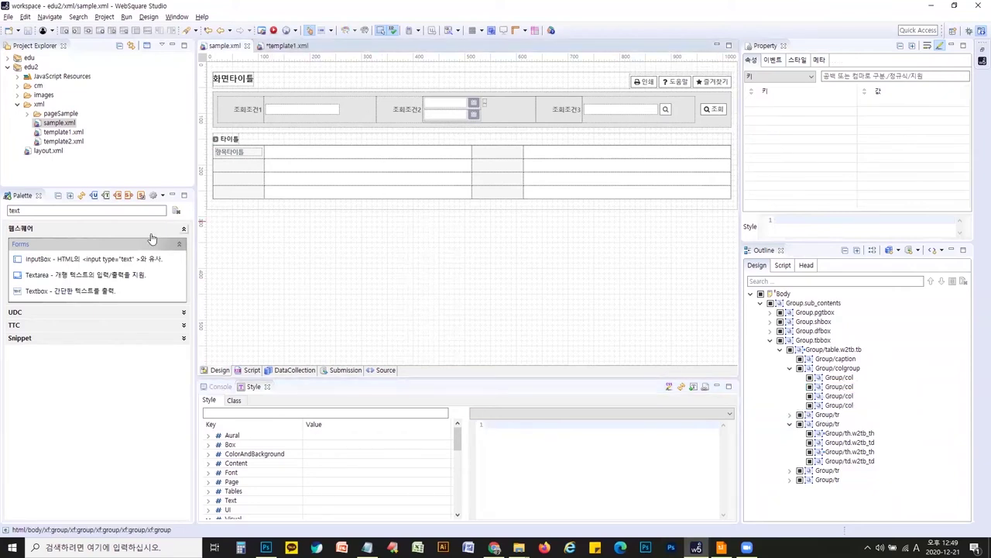
In template1.xml, examine the input box and four triggers in the tbbox table's first td cell, comparing the search trigger's class with the shbox search anchor
left_click(286, 45)
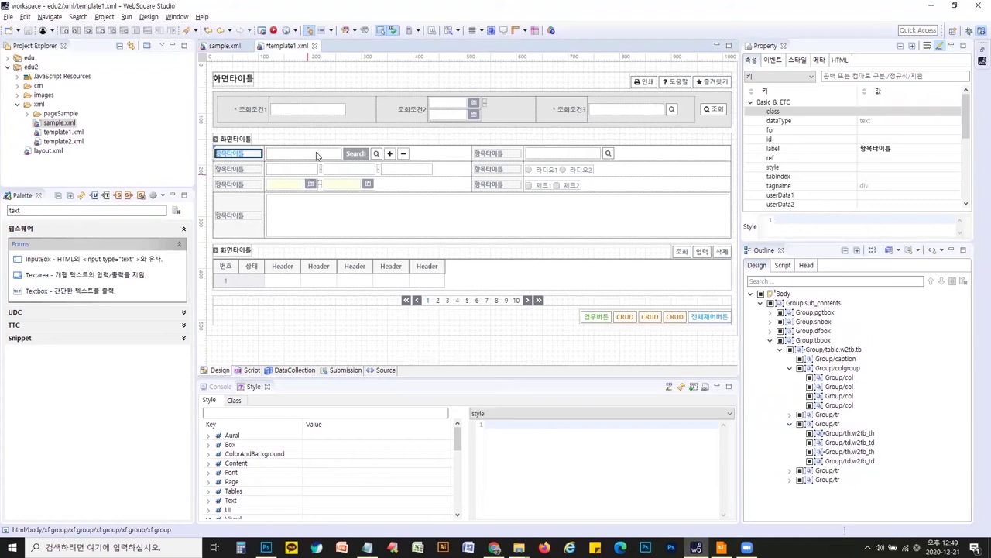
left_click(310, 153)
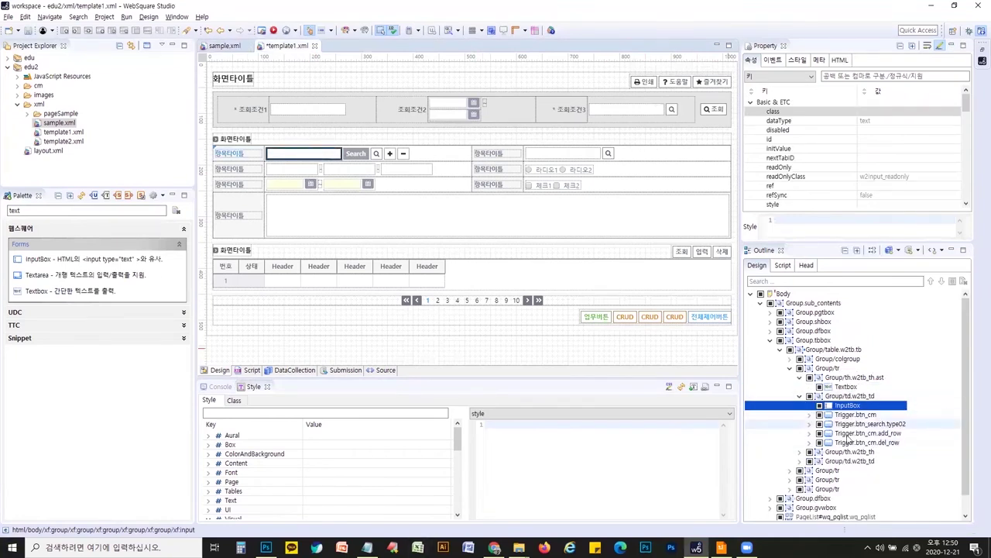
left_click(356, 154)
left_click(377, 153)
left_click(390, 153)
left_click(403, 154)
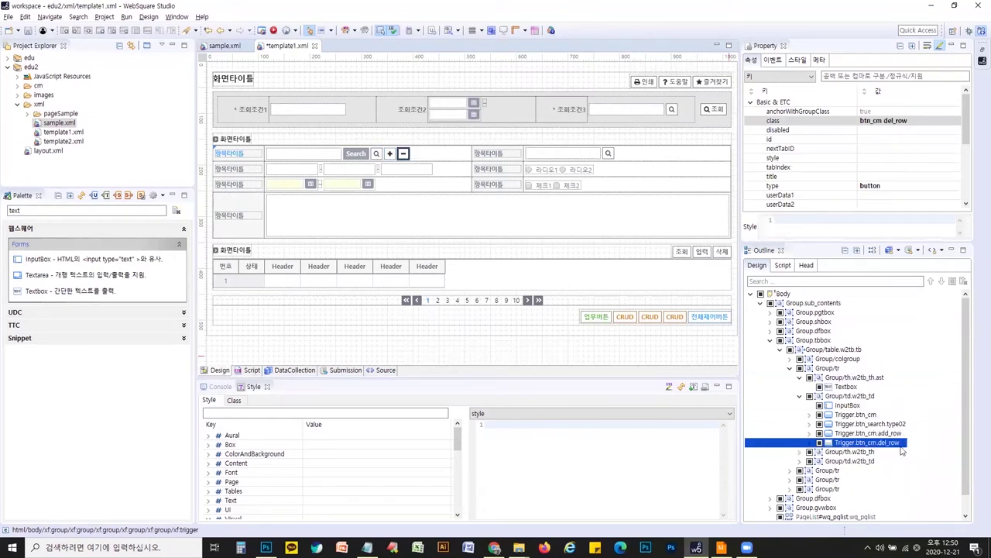
left_click(672, 110)
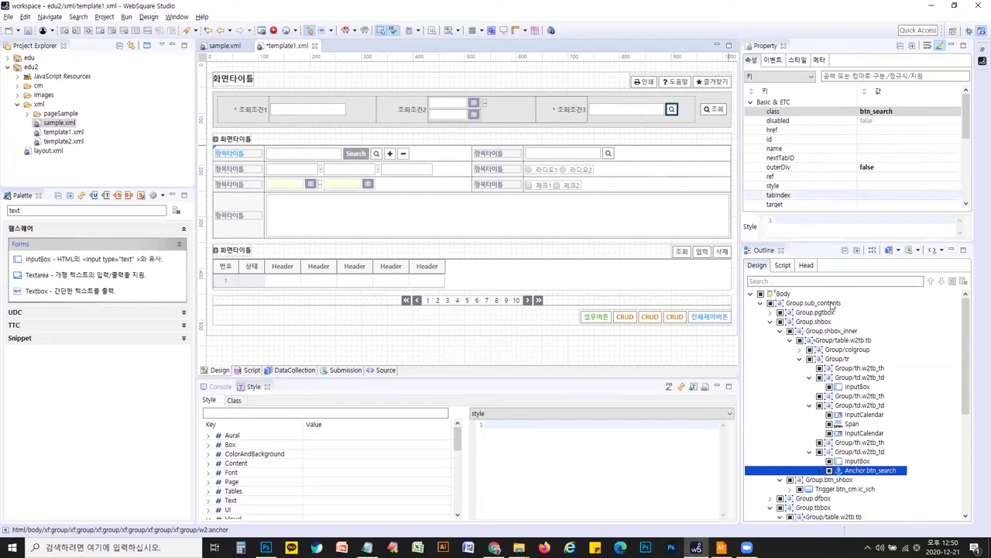
left_click(376, 154)
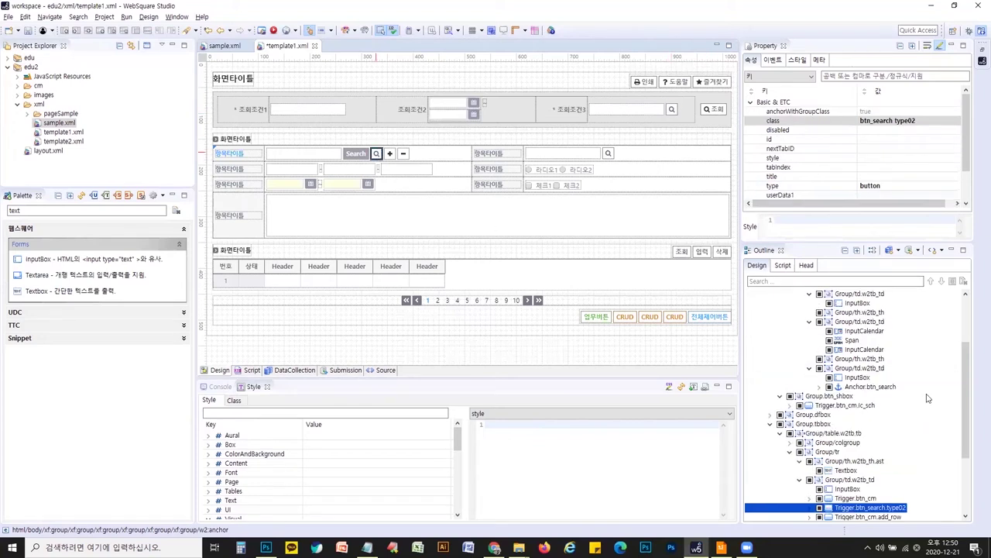
scroll(883, 497, "down", 1)
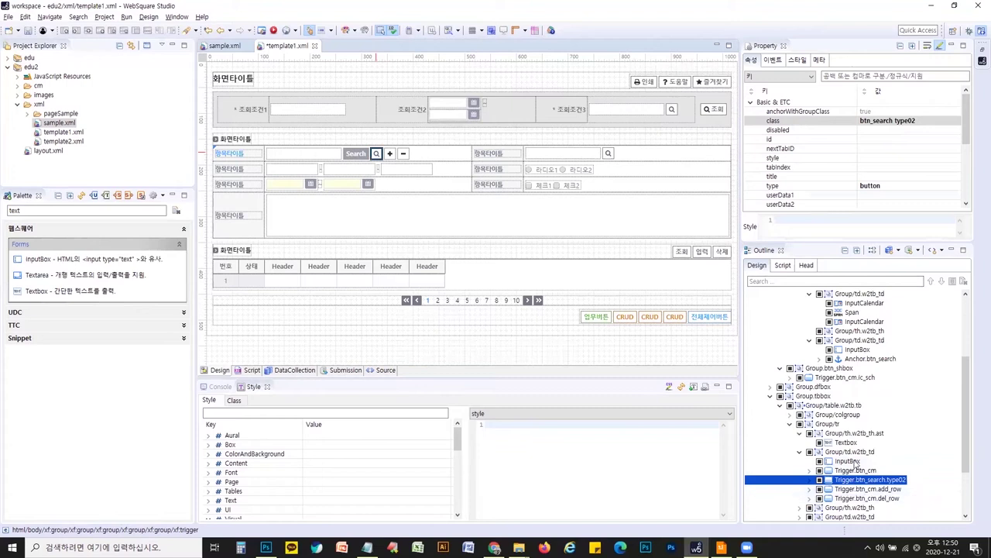
left_click(325, 154)
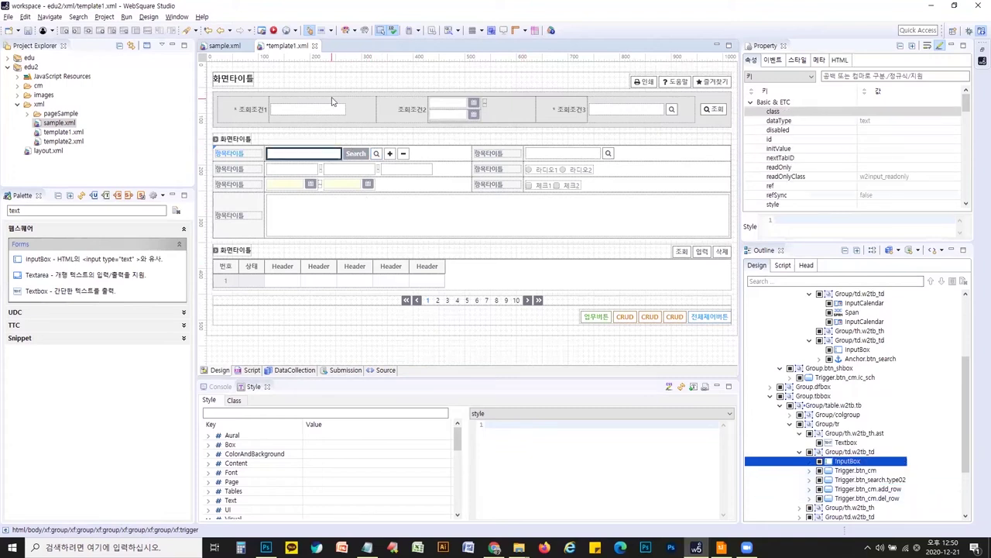
In sample.xml, insert an InputBox into the first td cell of the tbbox table's first row
left_click(223, 46)
left_click(302, 156)
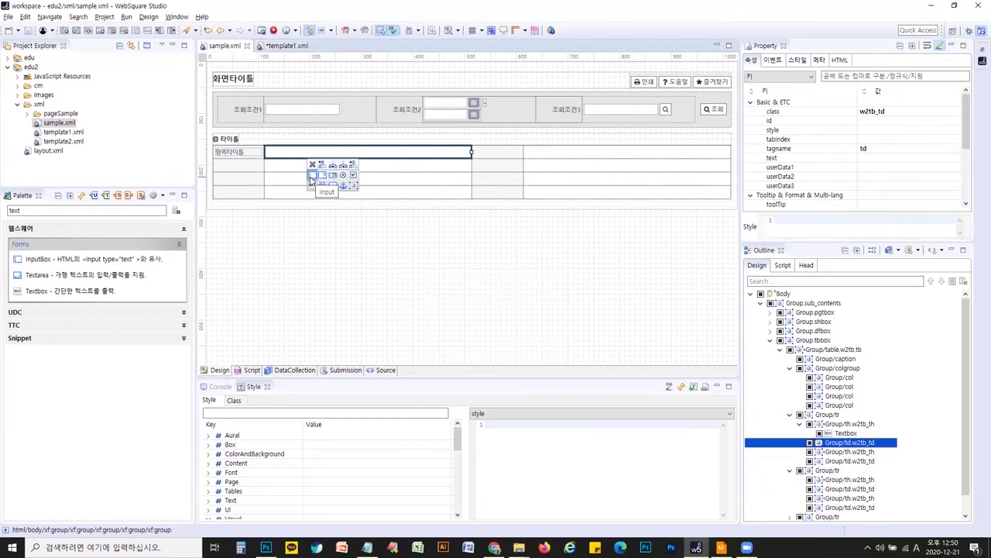
left_click(312, 178)
left_click(478, 285)
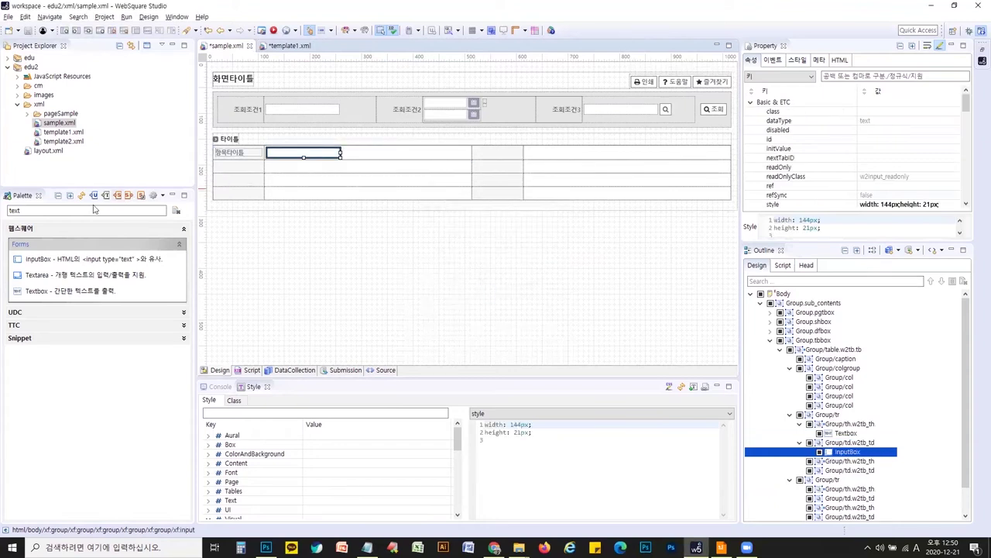
Insert a Trigger directly after the new InputBox and label it search
left_click(356, 162)
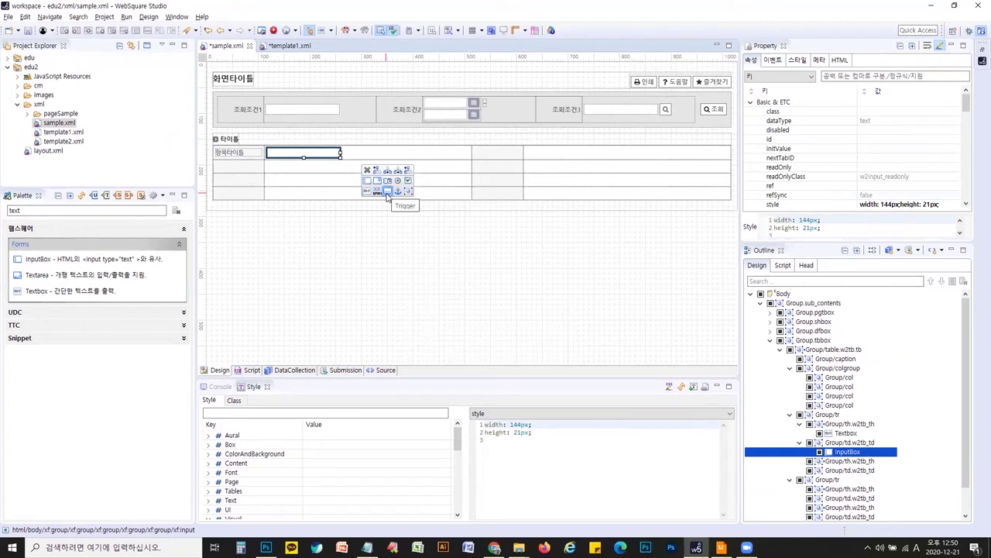
left_click(388, 196)
left_click(497, 260)
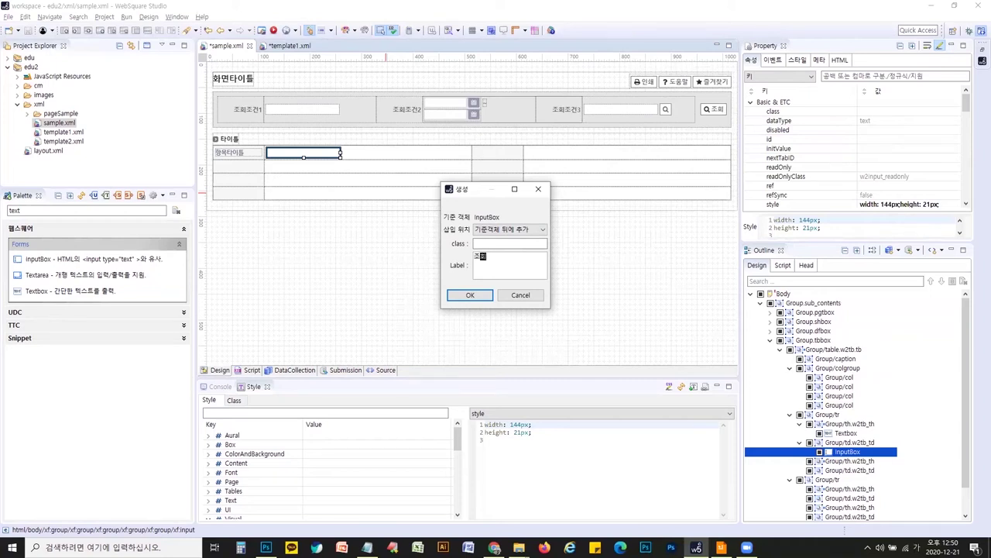
key("Return")
key("Return")
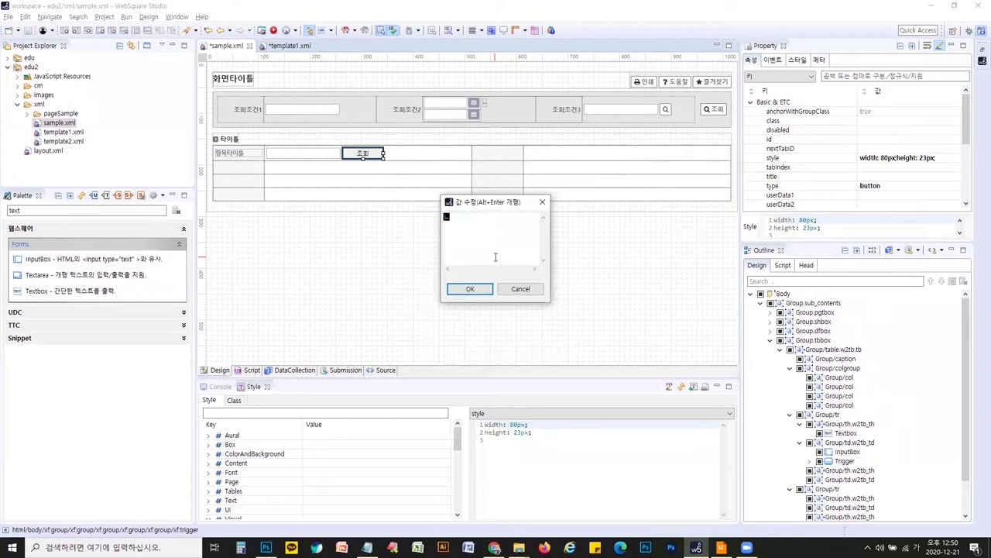
key("Return")
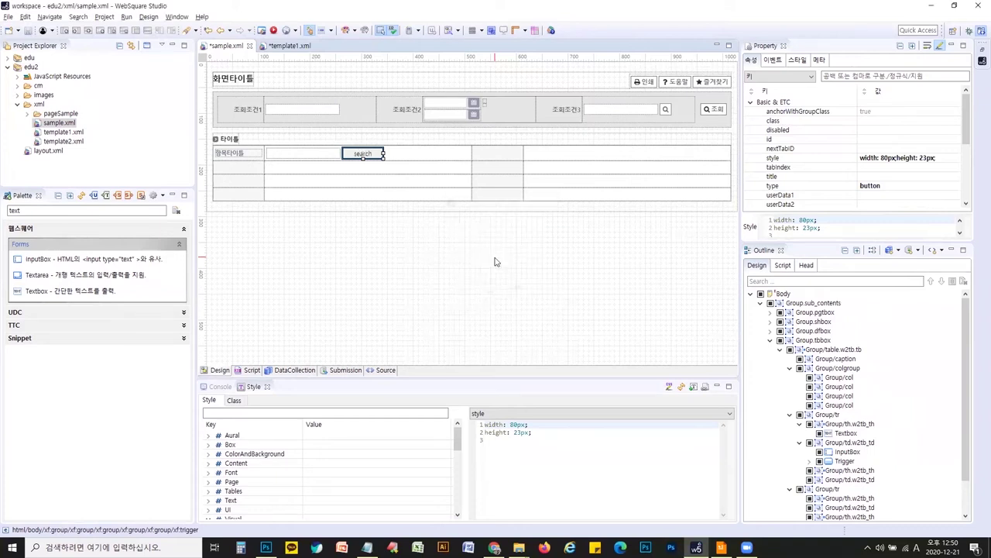
Remove the width and height styles from the search trigger
left_click(553, 437)
key("ctrl+a")
key("BackSpace")
key("Return")
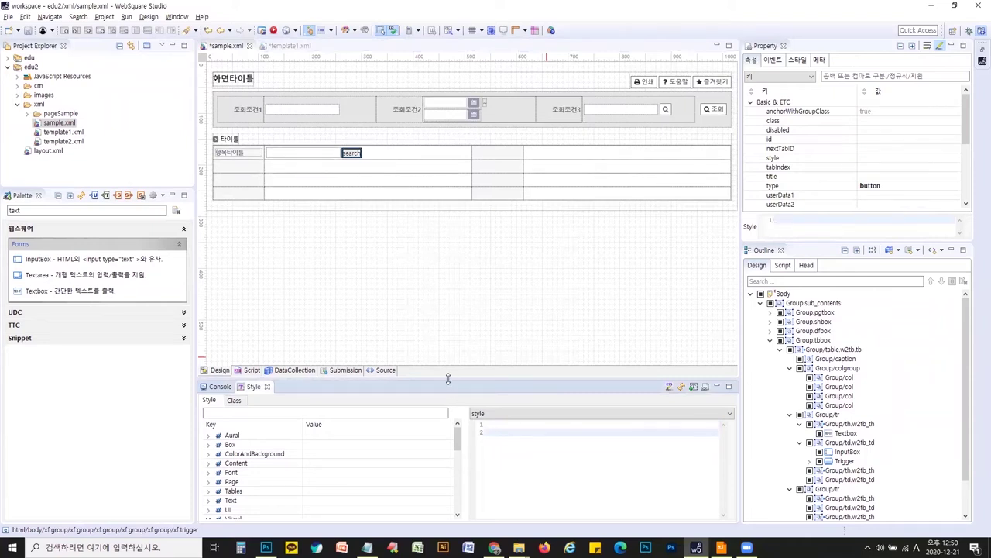
left_click(531, 444)
key("ctrl+a")
key("BackSpace")
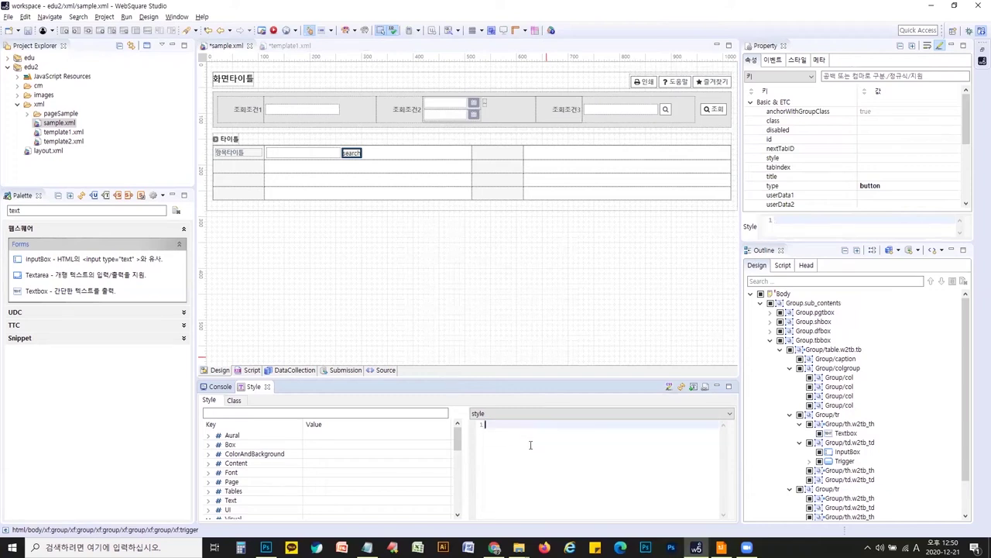
Duplicate the search trigger three times within the same td cell and save sample.xml
left_click(358, 158)
key("ctrl+c")
key("ctrl+v")
key("ctrl+v")
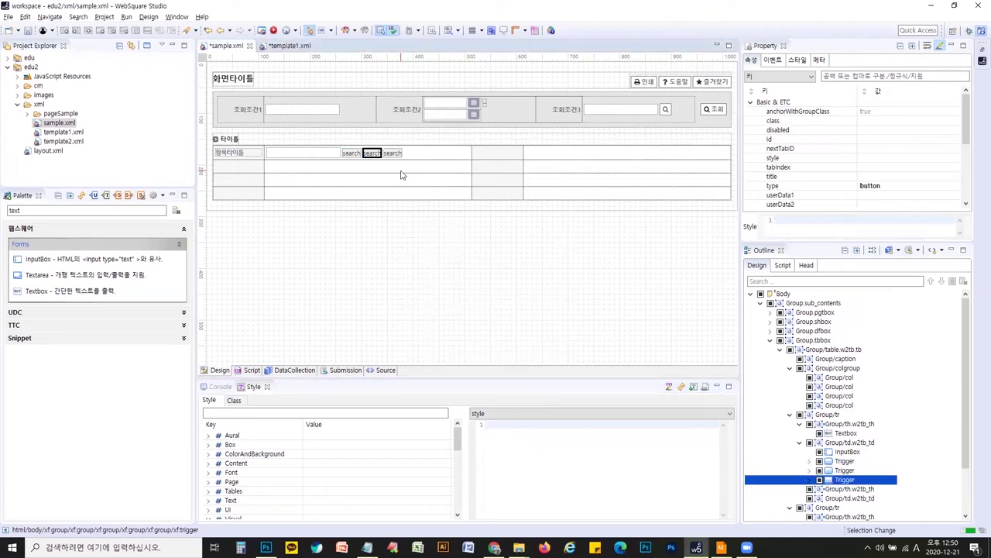
key("ctrl+v")
key("ctrl+s")
Check the trigger order in template1.xml and relabel the third trigger in sample.xml's first td cell as 추가
left_click(371, 153)
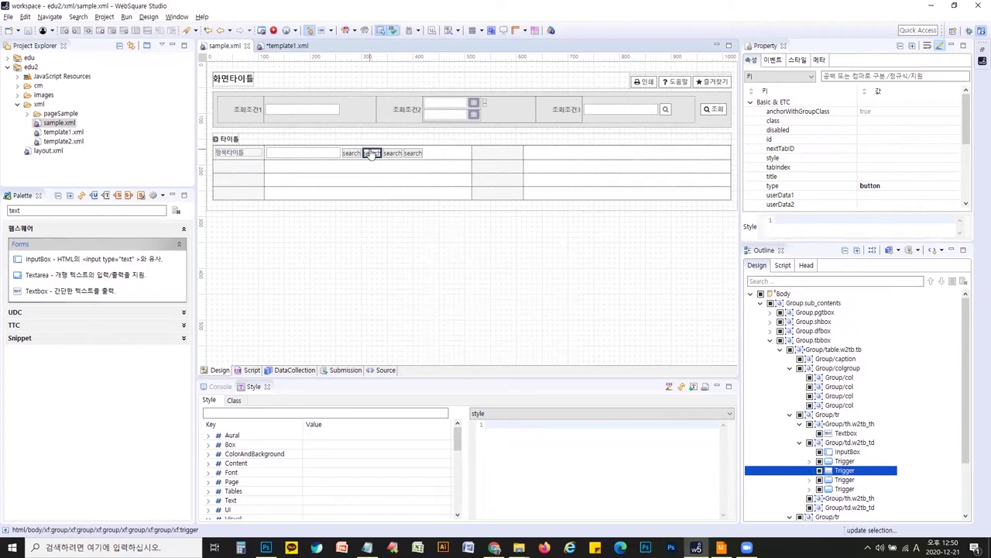
left_click(287, 45)
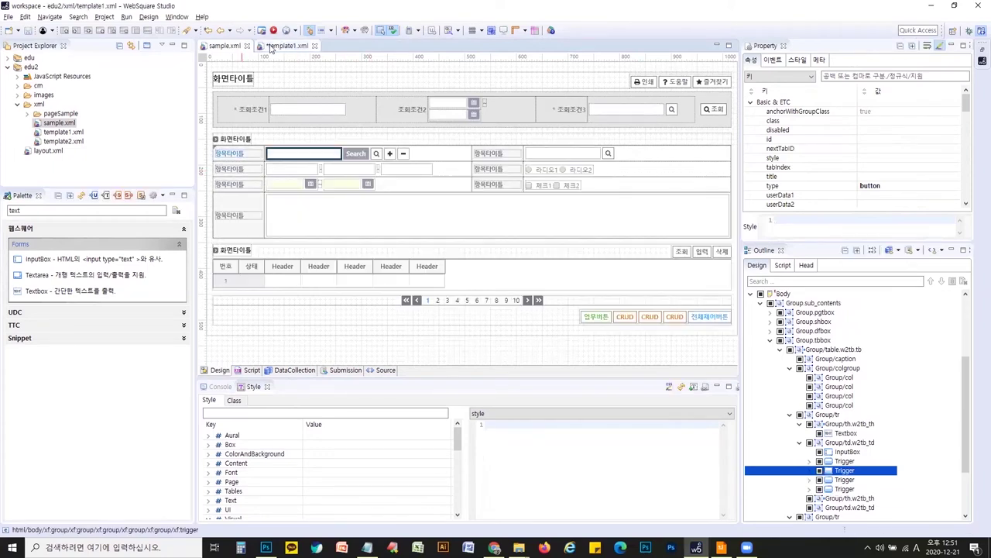
left_click(232, 46)
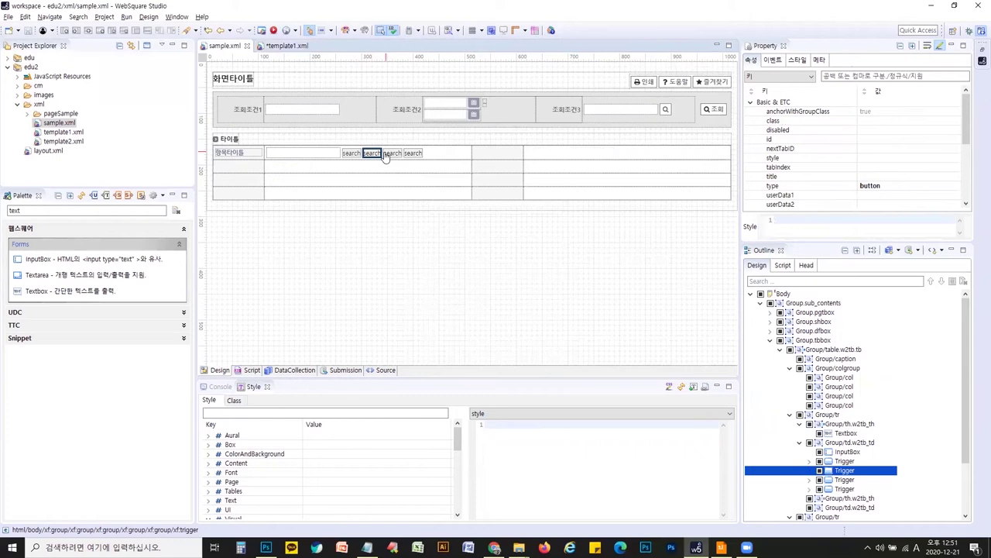
left_click(393, 153)
double_click(400, 154)
type("cn")
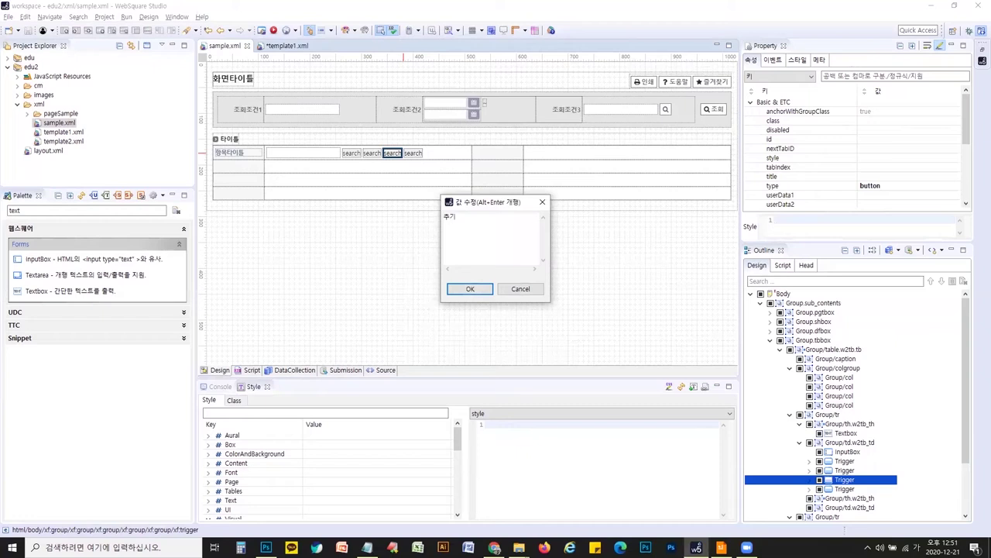
type("rk")
left_click(471, 288)
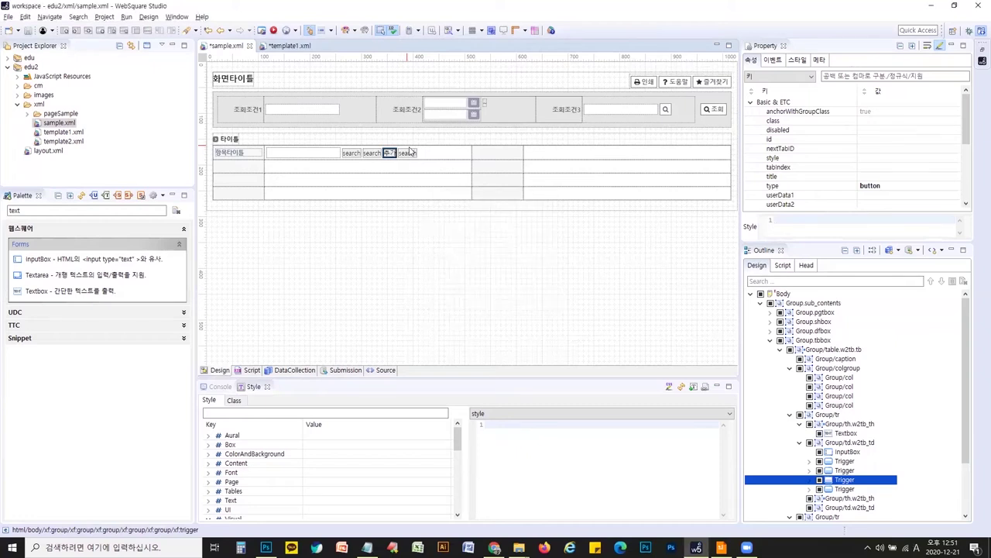
Relabel the fourth trigger in the first td cell as 삭제 and save sample.xml
left_click(408, 154)
double_click(408, 154)
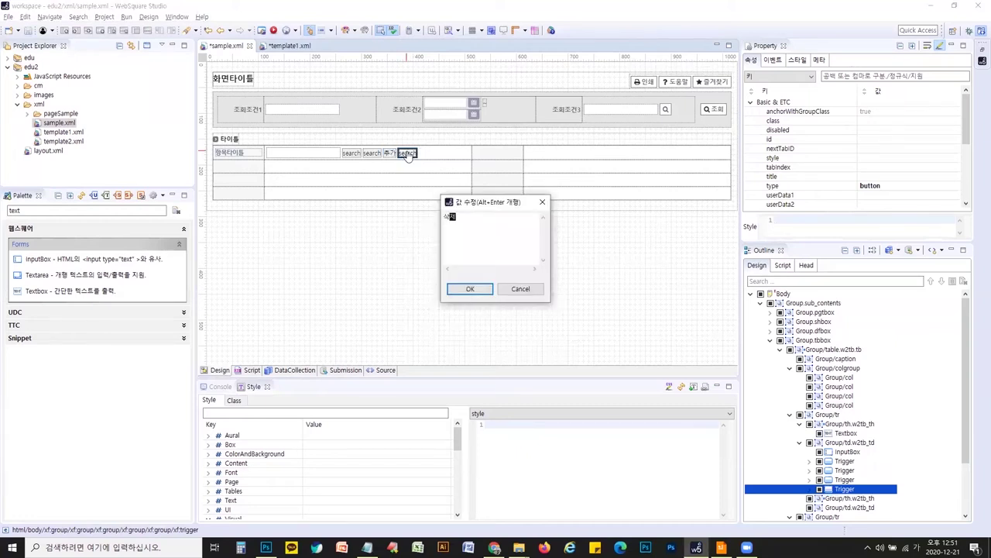
type("삭제")
key("Return")
Copy the class of template1.xml's Search trigger and set btn_cm on the first trigger in sample.xml's first td cell
left_click(293, 46)
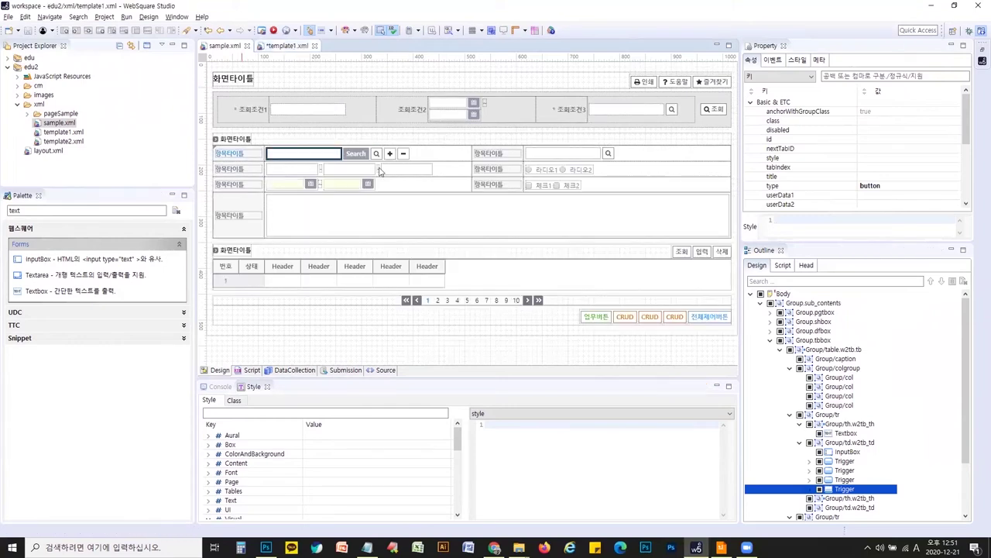
left_click(355, 153)
left_click(896, 120)
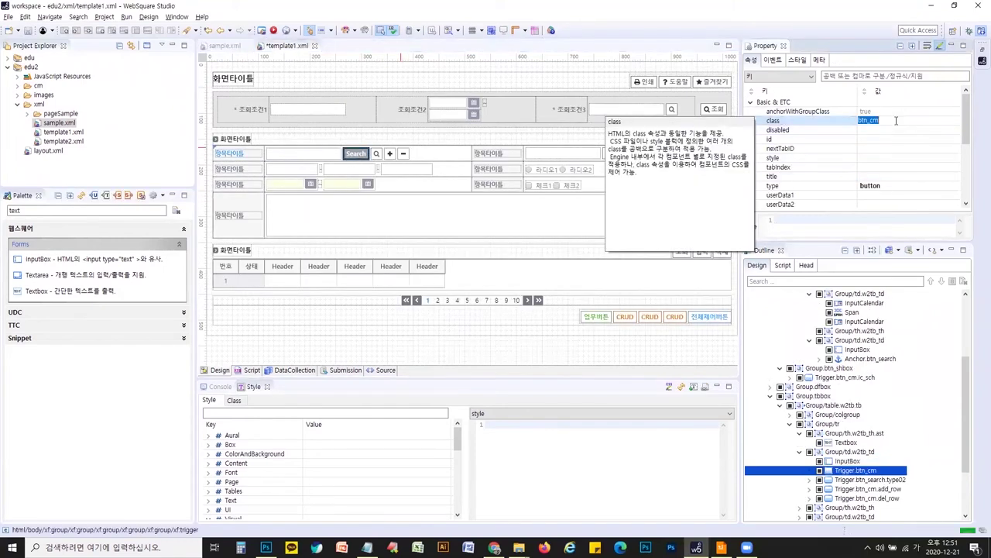
left_click(223, 47)
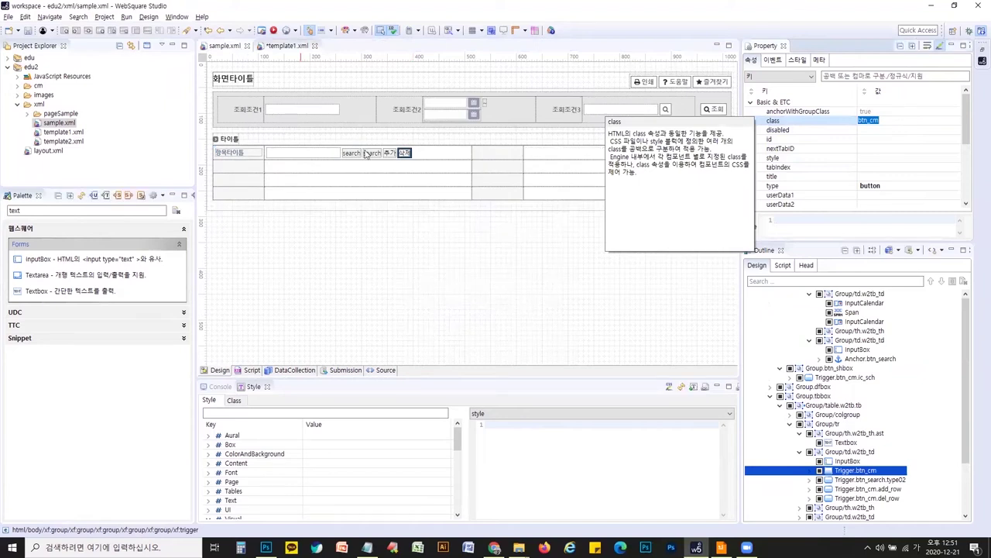
left_click(352, 153)
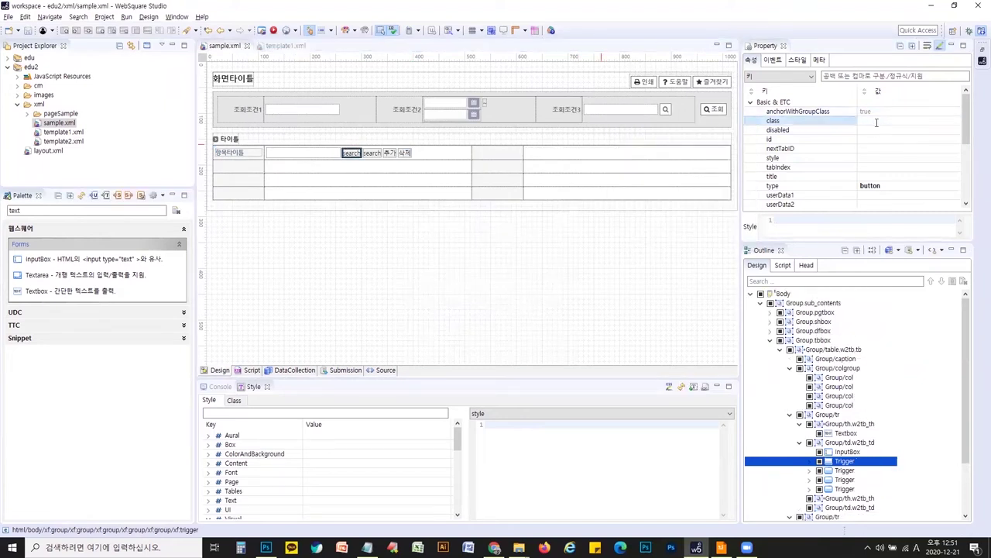
left_click(877, 120)
type("btn_cm")
key("Return")
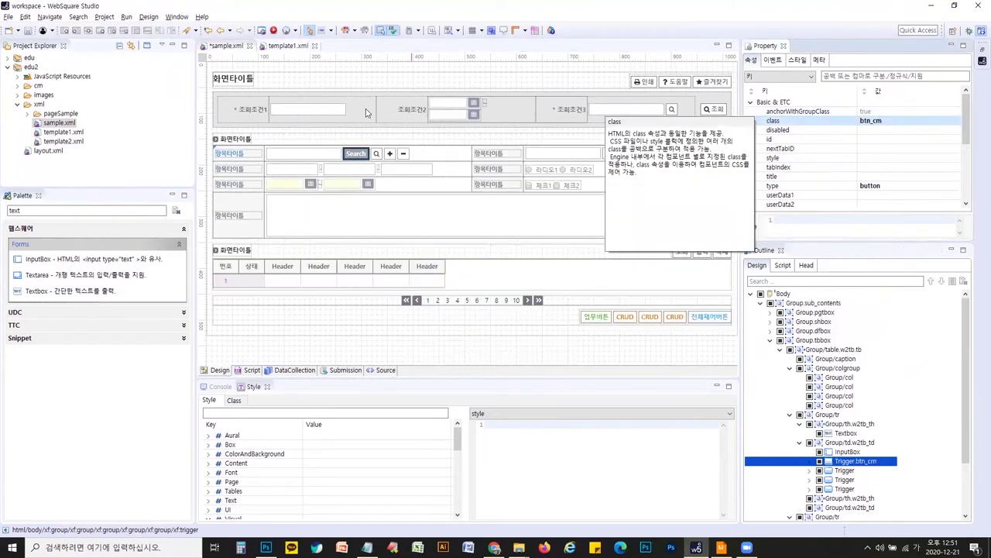
Copy the class of template1.xml's magnifier trigger and set btn_search type02 on the second trigger in sample.xml
key("ctrl+Page_Down")
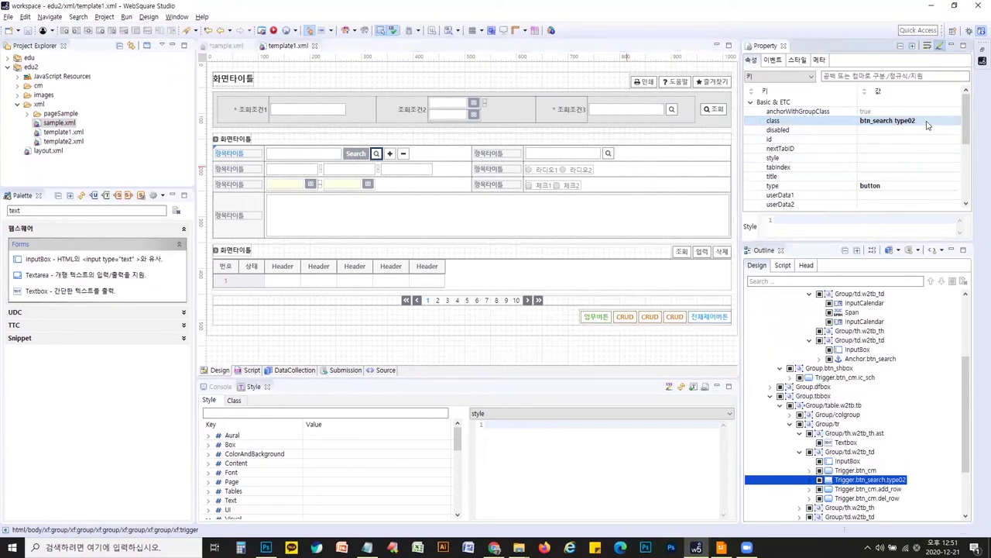
left_click(927, 123)
key("ctrl+Page_Up")
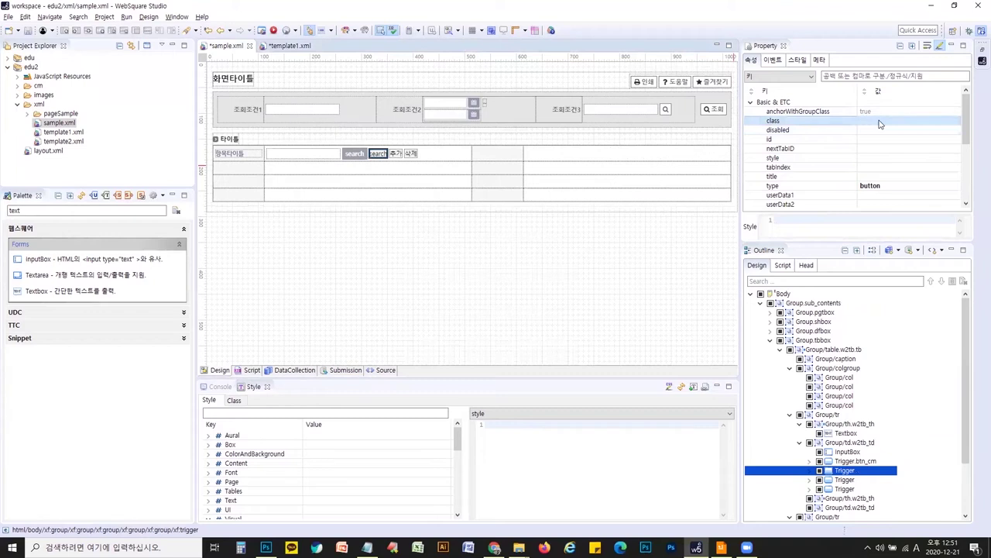
left_click(880, 122)
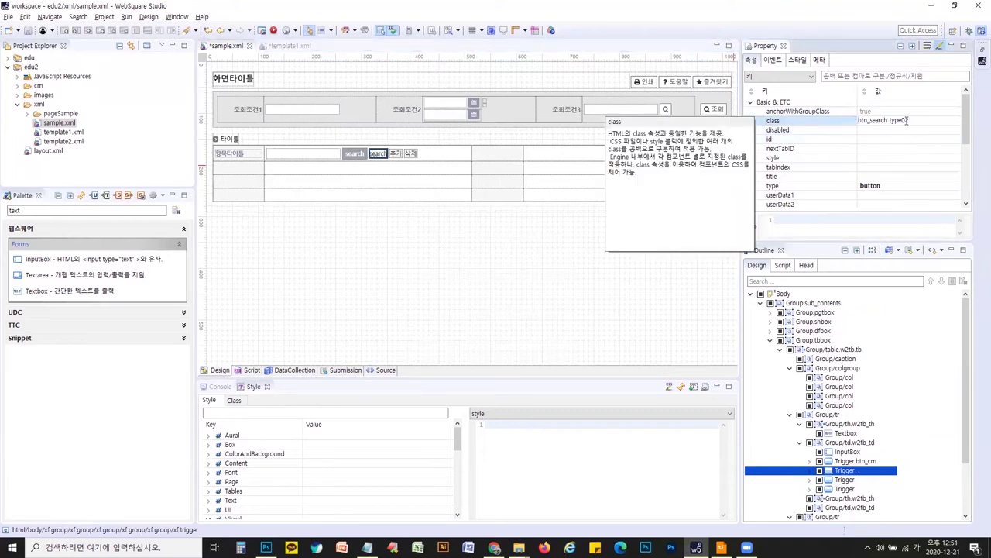
key("Return")
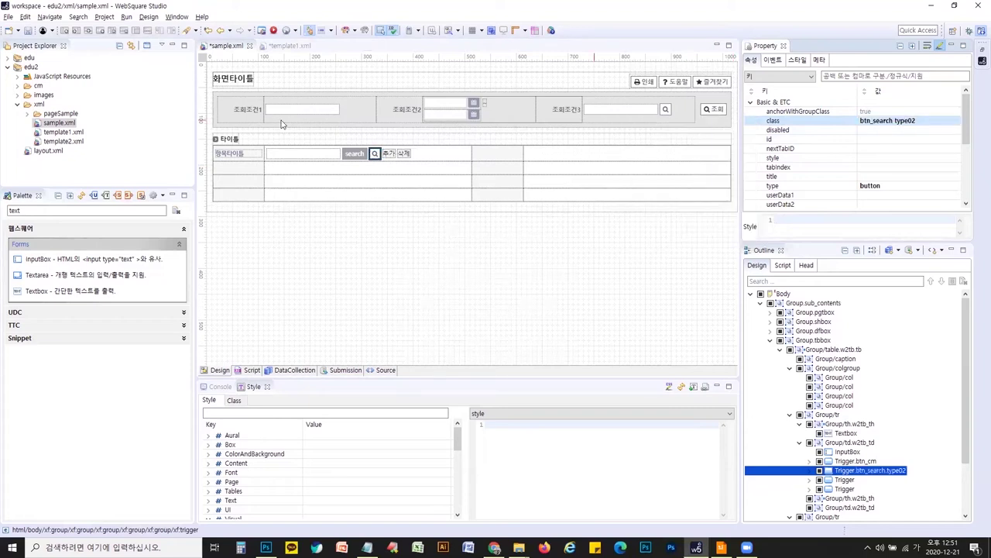
Copy the plus trigger's class from template1.xml and set btn_cm add_row on the 추가 trigger in sample.xml
left_click(287, 46)
left_click(899, 120)
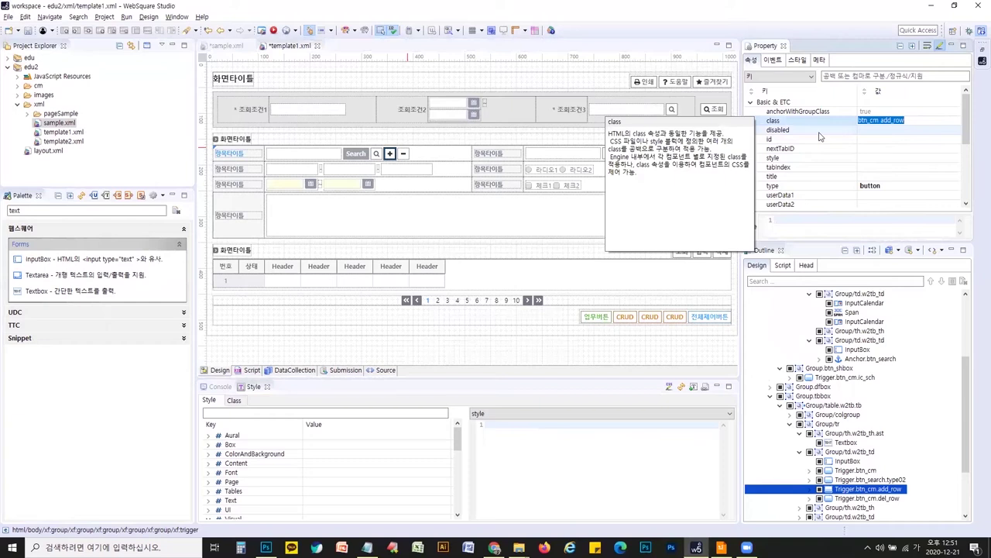
left_click(228, 46)
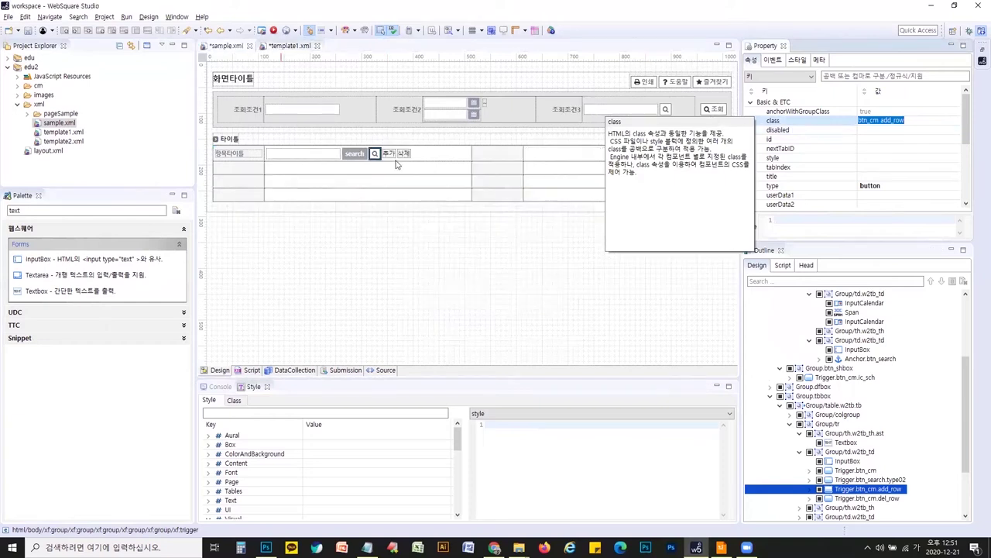
left_click(389, 154)
left_click(900, 121)
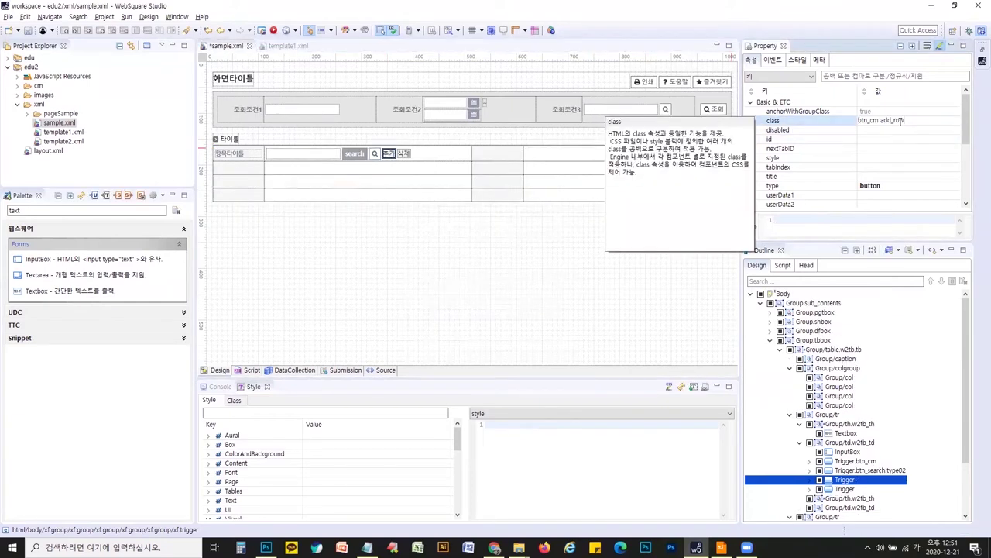
key("Return")
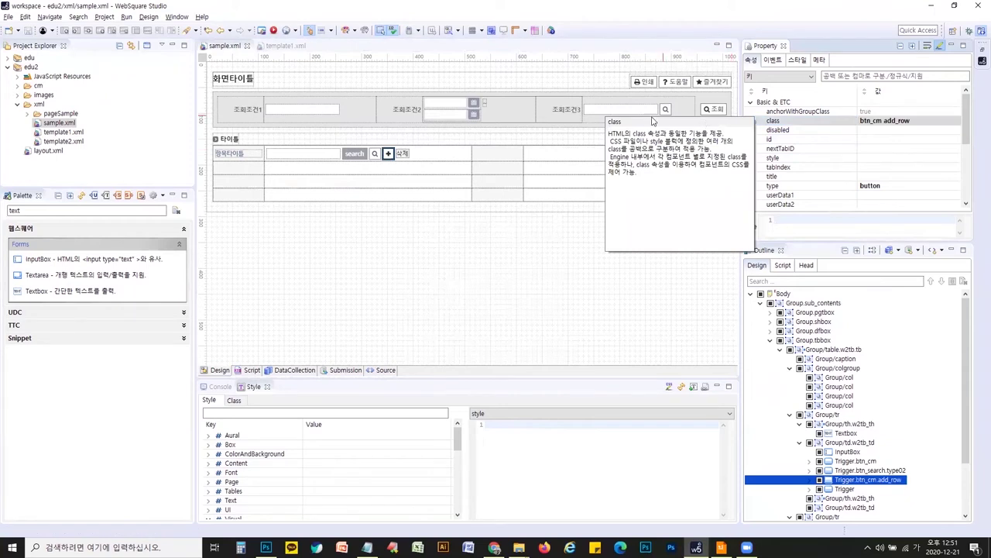
Copy the minus trigger's class from template1.xml, set btn_cm del_row on the 삭제 trigger in sample.xml and save
left_click(282, 46)
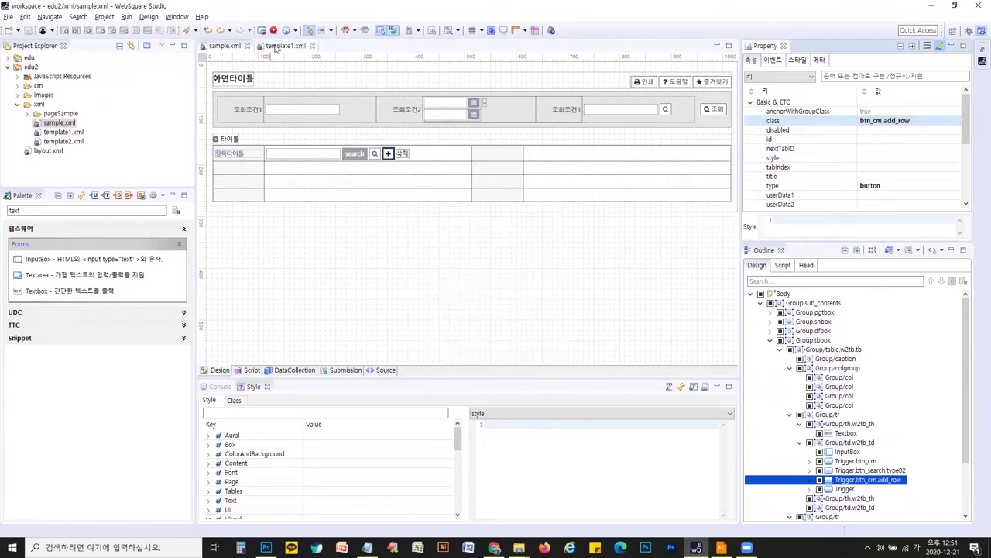
left_click(404, 154)
left_click(922, 120)
key("ctrl+c")
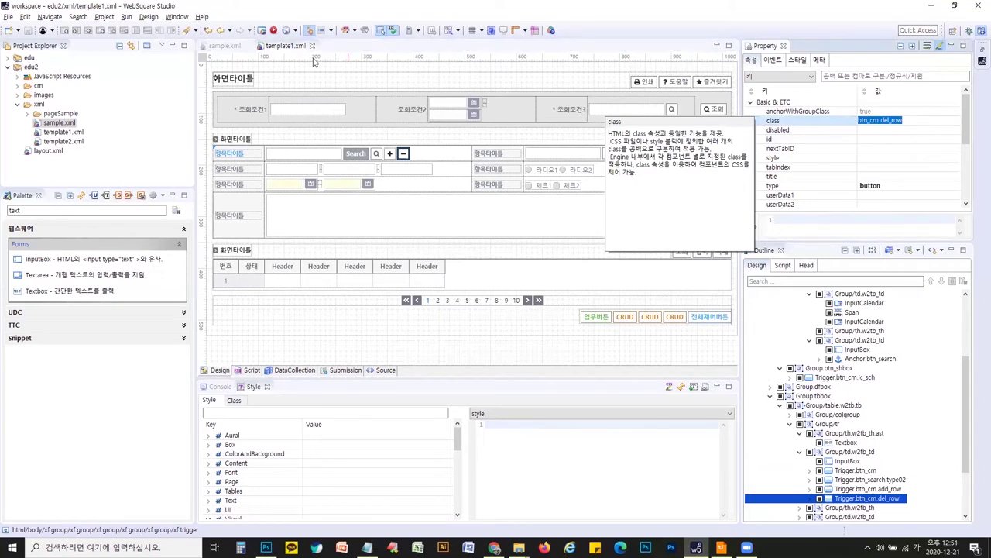
left_click(218, 46)
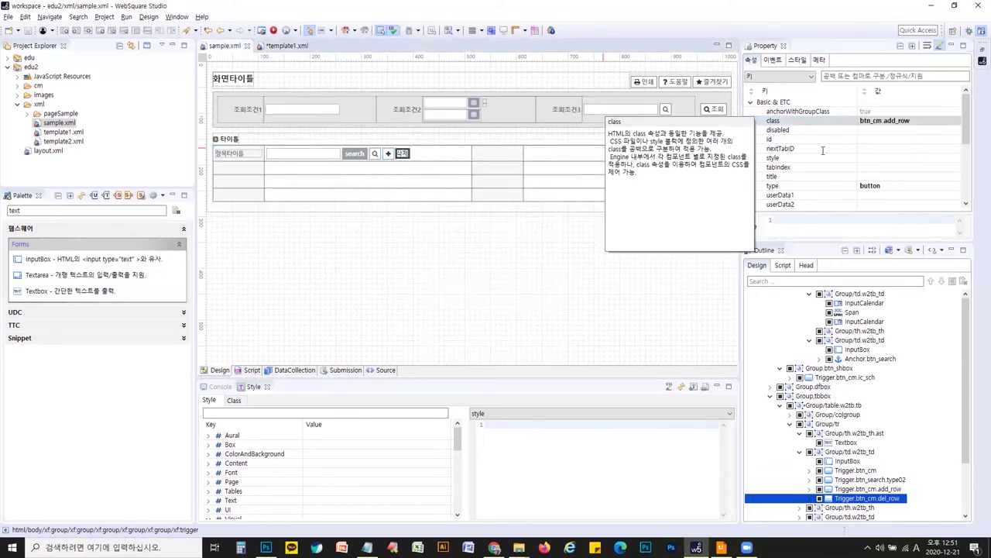
left_click(898, 122)
key("ctrl+v")
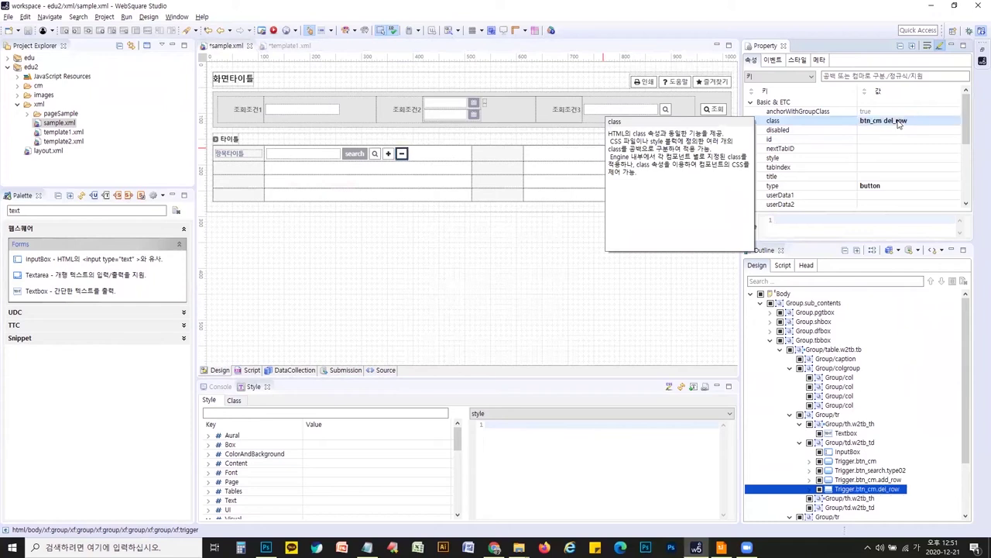
key("ctrl+s")
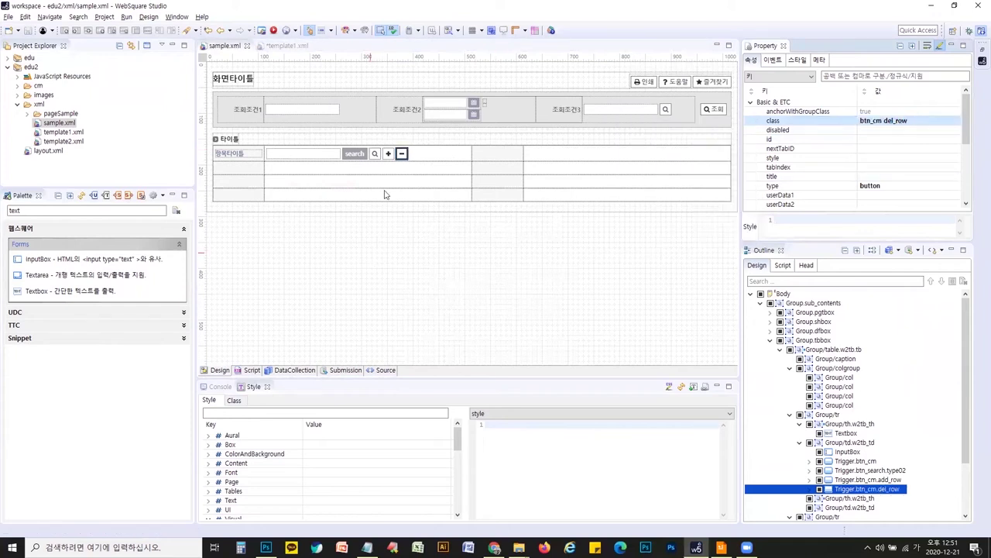
Examine which components template1.xml uses in the first row's second td cell and in the cells of rows two and three
left_click(275, 47)
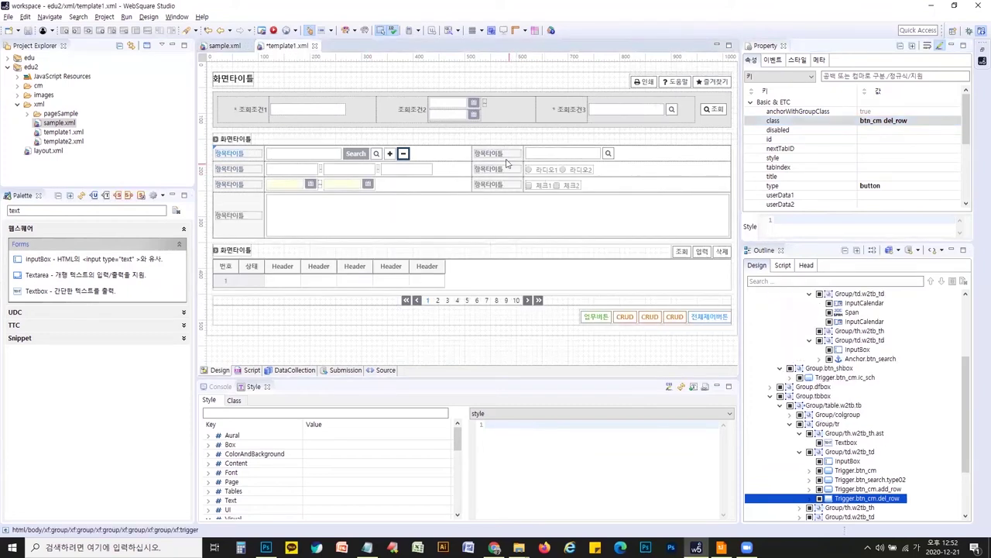
left_click(553, 155)
left_click(608, 154)
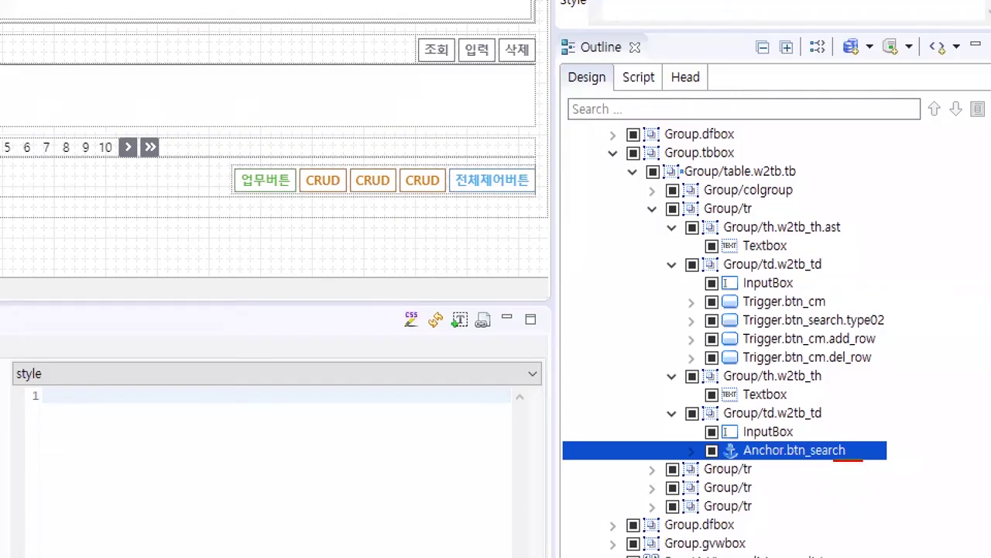
left_click_drag(895, 456, 793, 429)
left_click_drag(657, 407, 657, 401)
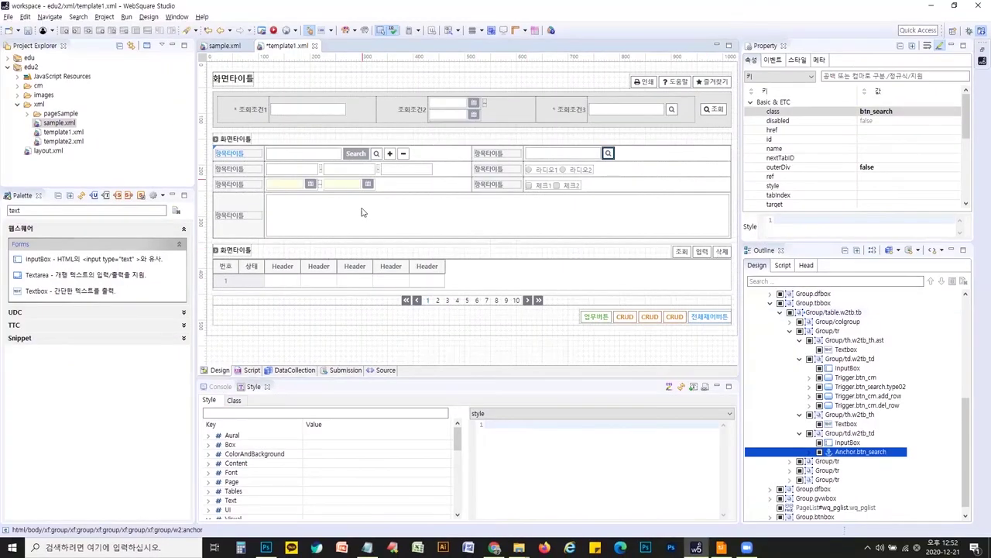
left_click(300, 172)
left_click(842, 480)
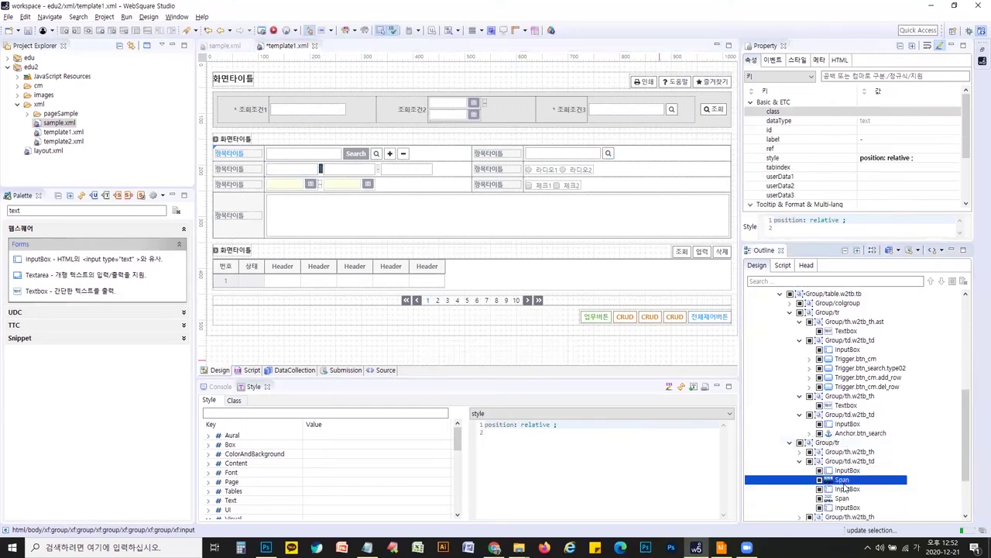
left_click(848, 489)
left_click(842, 498)
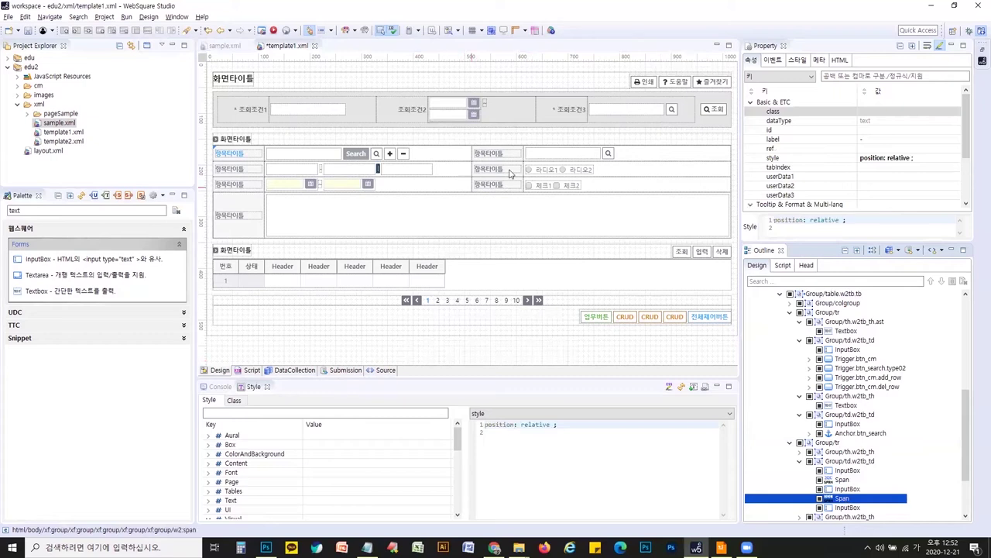
left_click(540, 175)
left_click(548, 184)
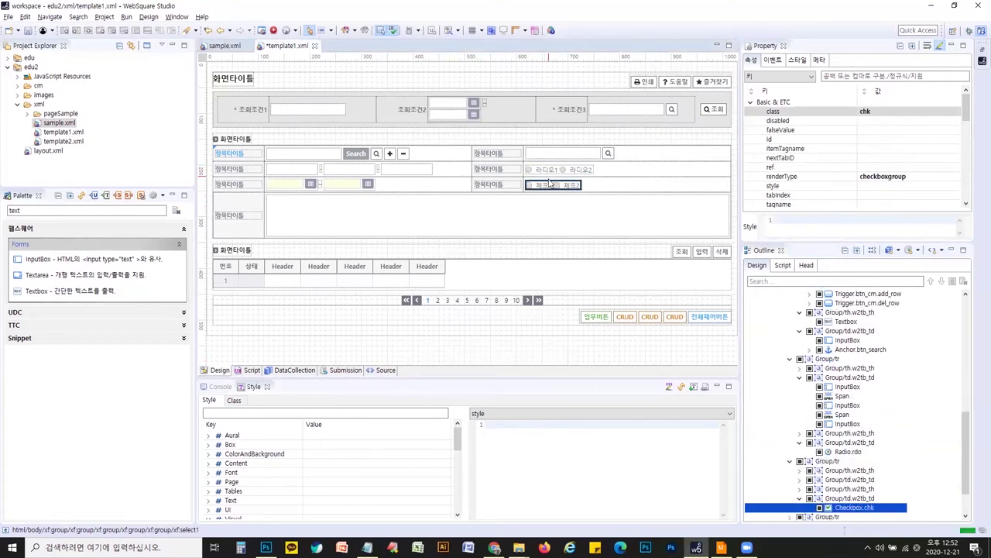
left_click(293, 184)
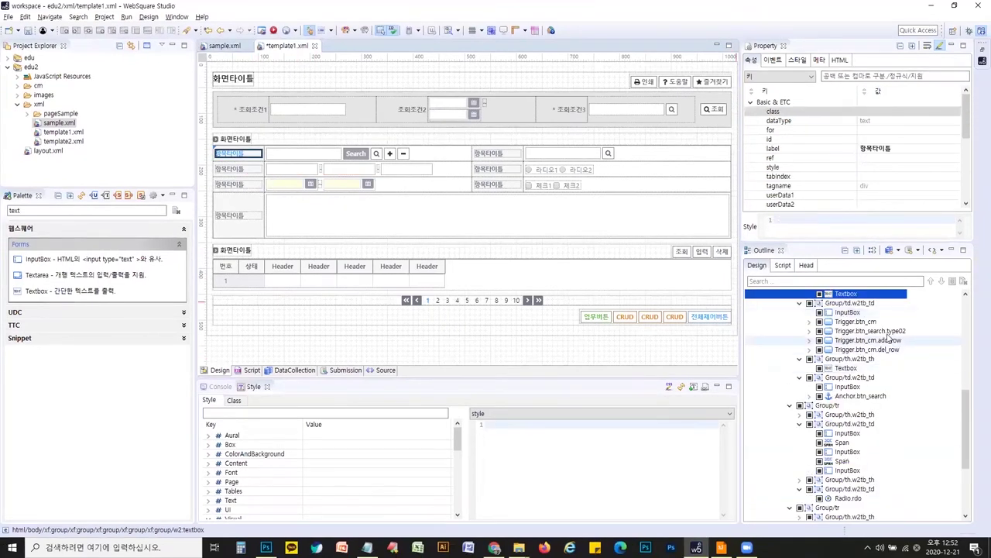
Check the first th's class in template1.xml, set the first th's class in sample.xml to w2tb_th ast, and save
scroll(872, 361, "up", 1)
key("Up")
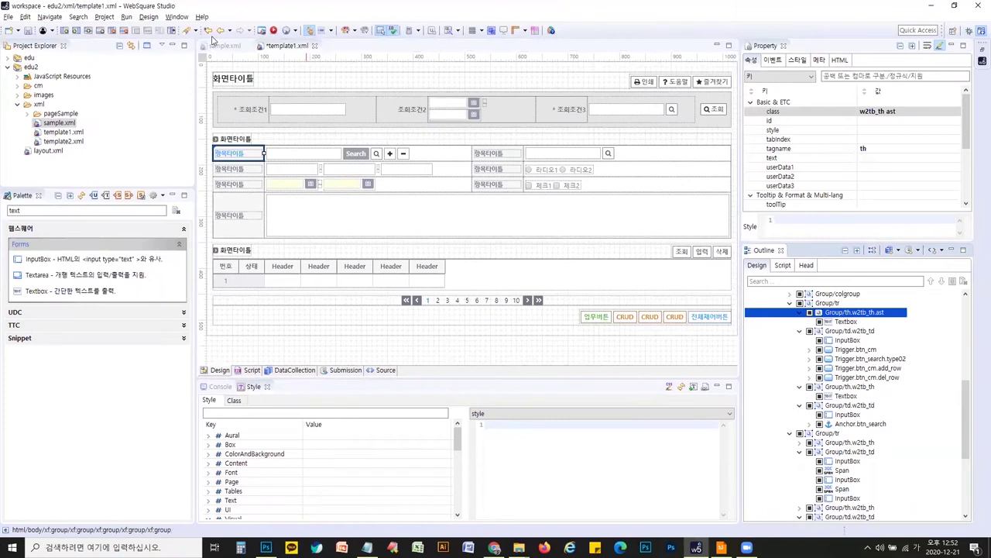
left_click(225, 45)
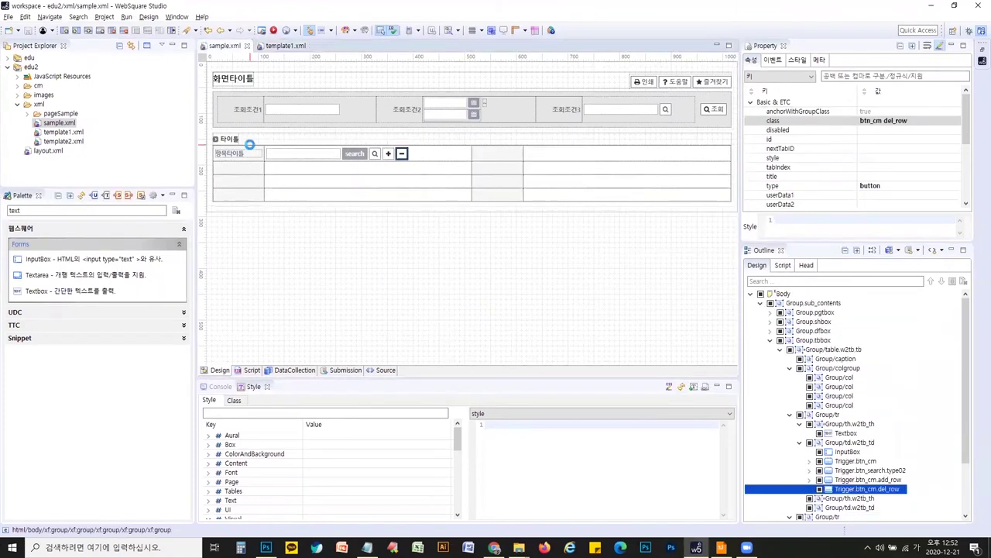
left_click(252, 150)
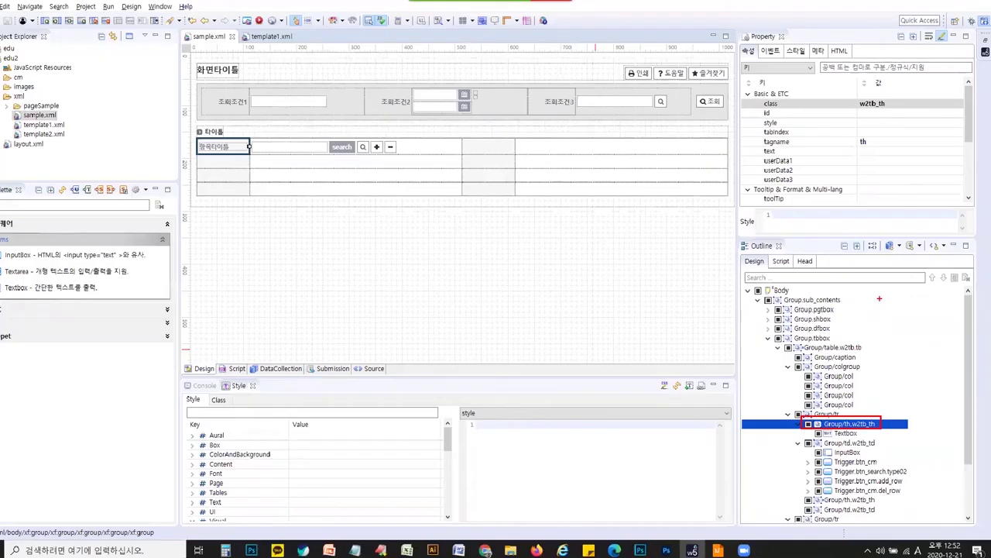
left_click(897, 103)
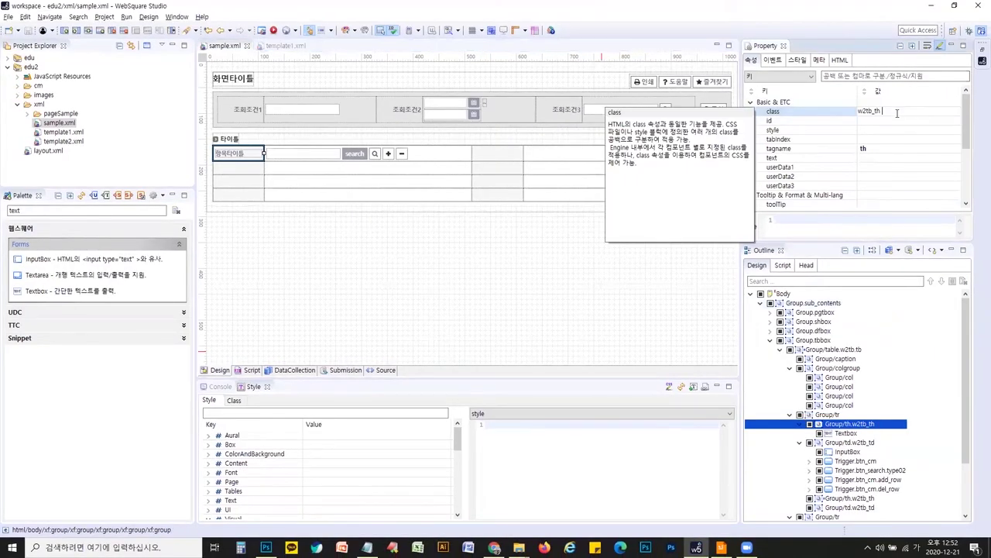
key("Return")
key("ctrl+s")
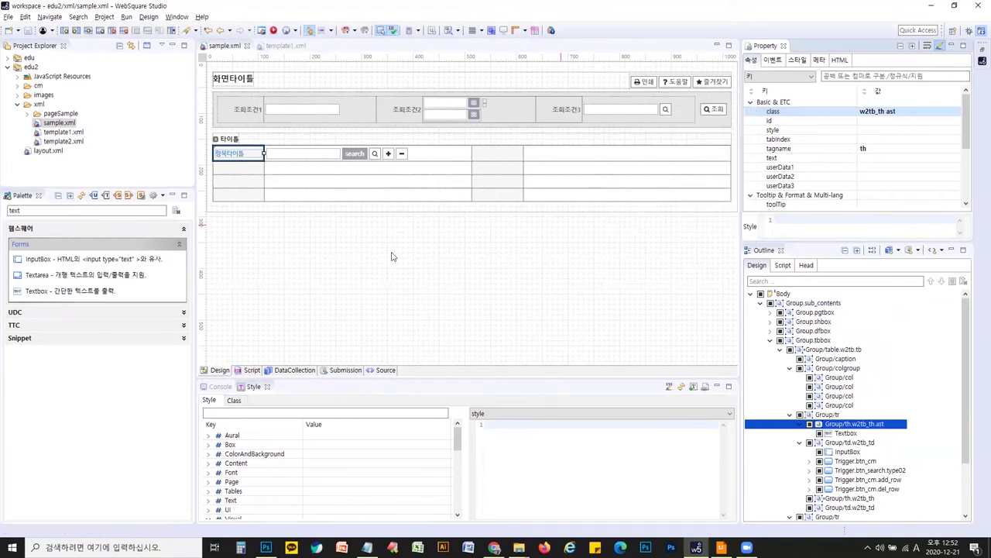
Copy the 항목타이틀 textbox into the first row's second th cell and both th cells of the second row
left_click(337, 236)
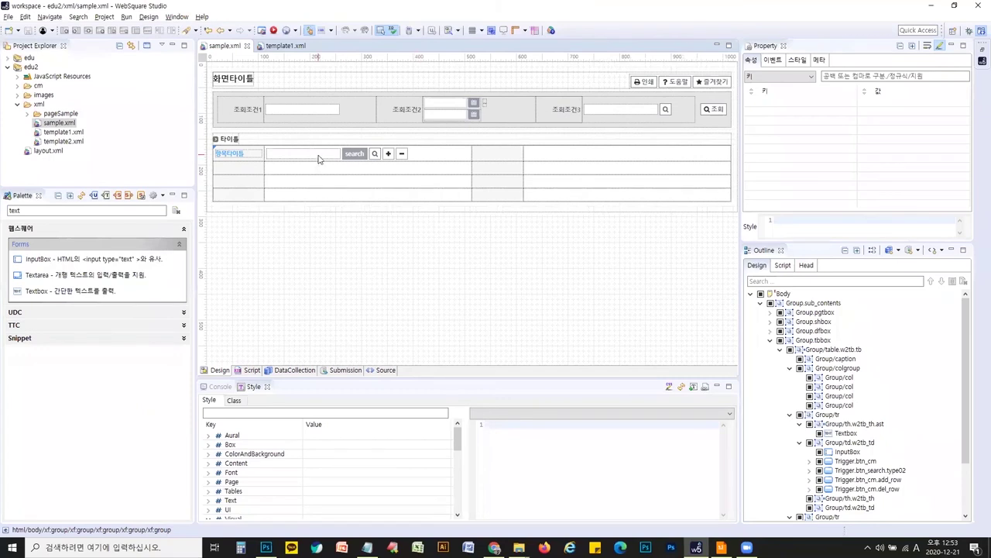
left_click(225, 154)
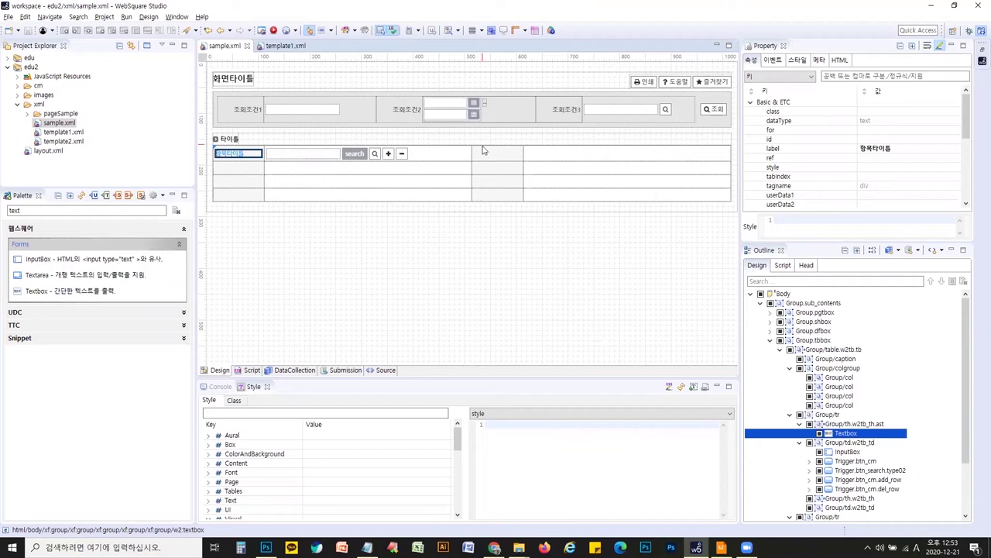
left_click(483, 151)
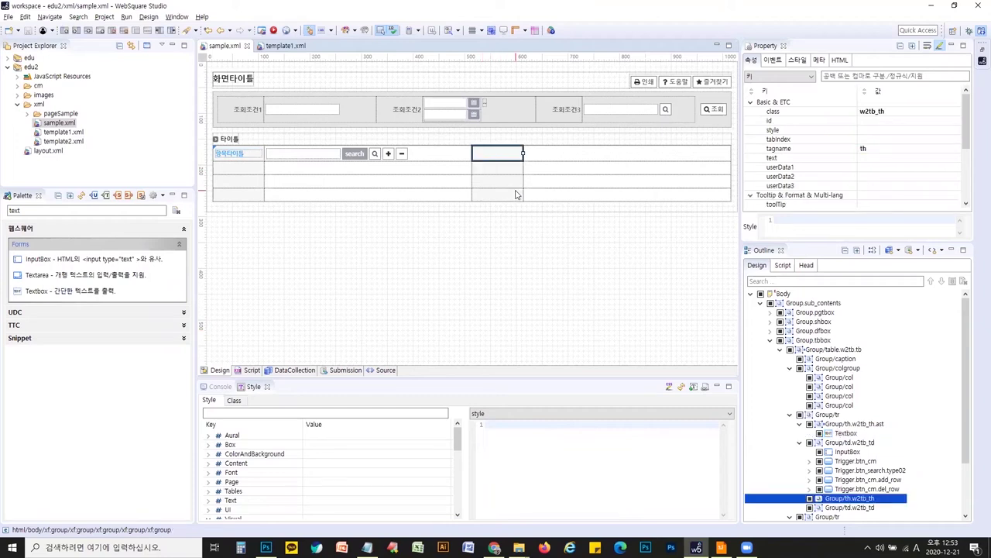
key("ctrl+v")
left_click(239, 170)
key("ctrl+v")
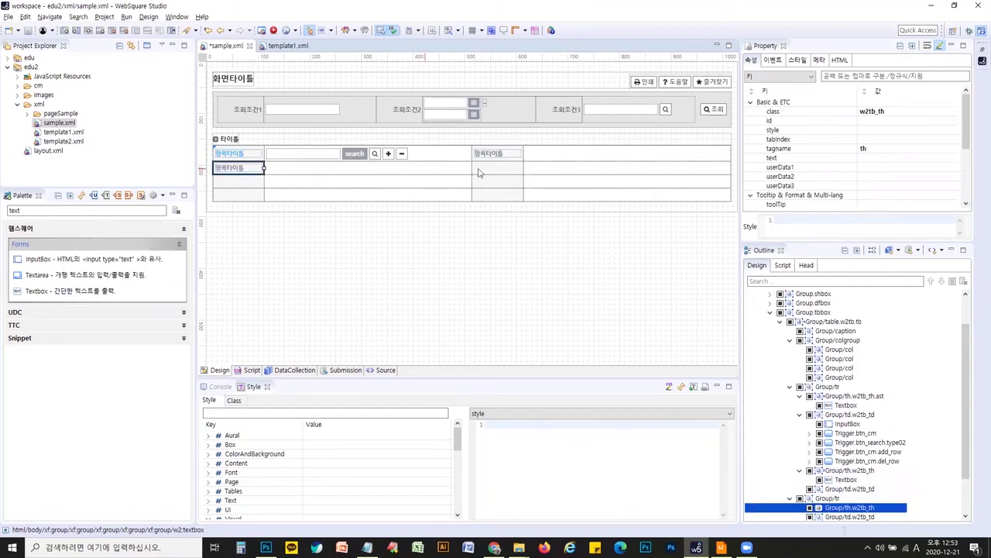
left_click(478, 173)
key("ctrl+v")
Paste the 항목타이틀 textbox into both th cells of the third row, save sample.xml and return to template1.xml
left_click(247, 182)
key("ctrl+v")
left_click(497, 181)
key("ctrl+v")
key("ctrl+s")
left_click(280, 47)
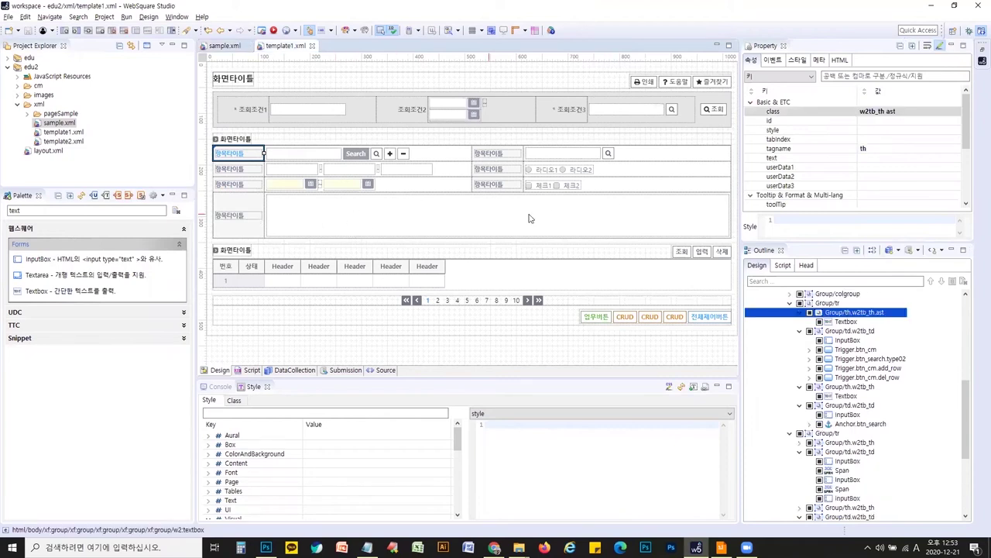
Merge the fourth row's first td, second th and second td of the tbbox table in sample.xml into one cell
left_click(231, 46)
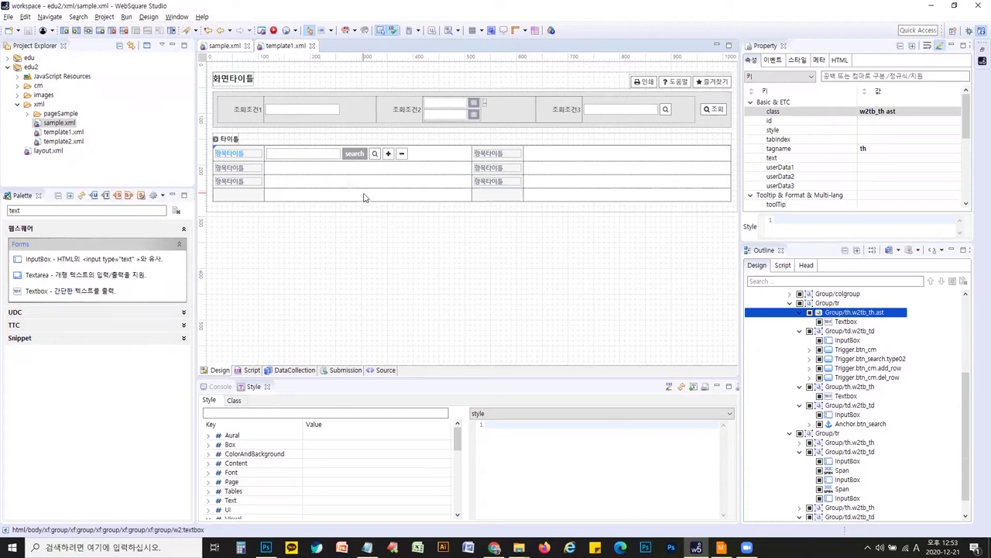
left_click(364, 198)
left_click(498, 196, "ctrl")
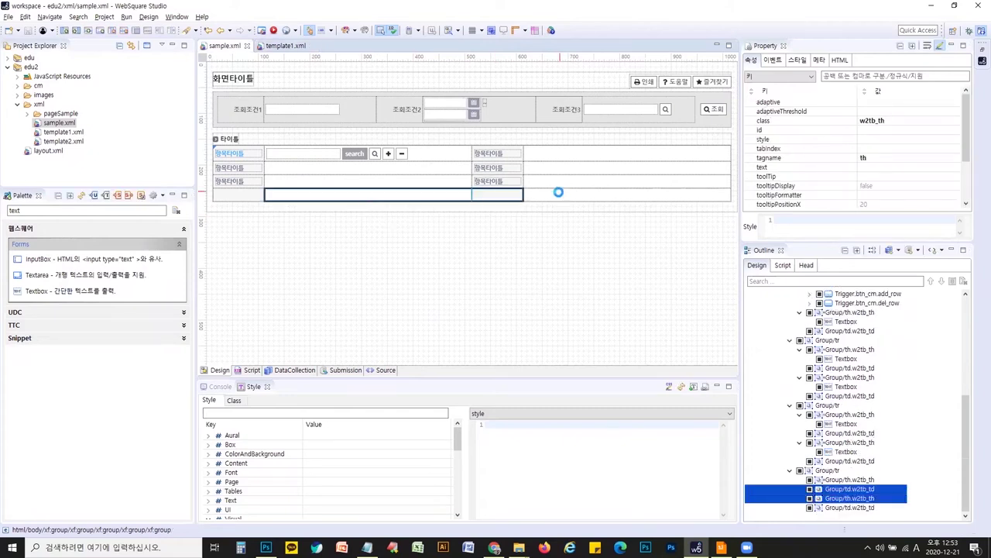
left_click(558, 193, "ctrl")
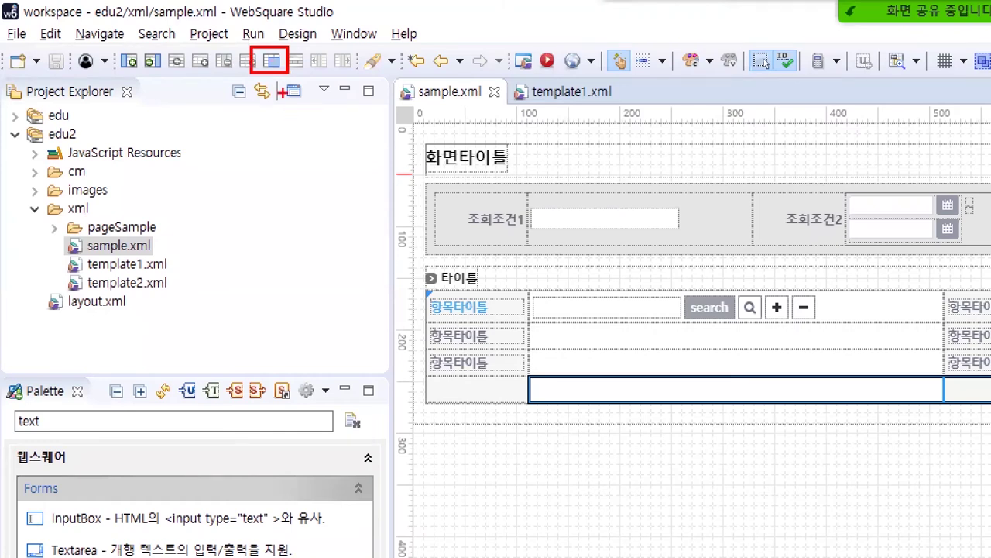
left_click(270, 62)
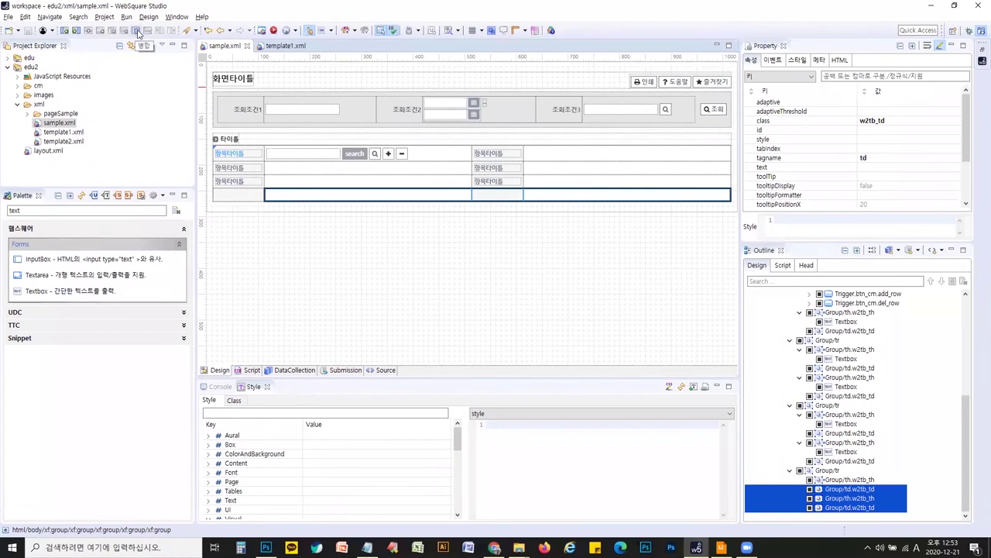
left_click(138, 32)
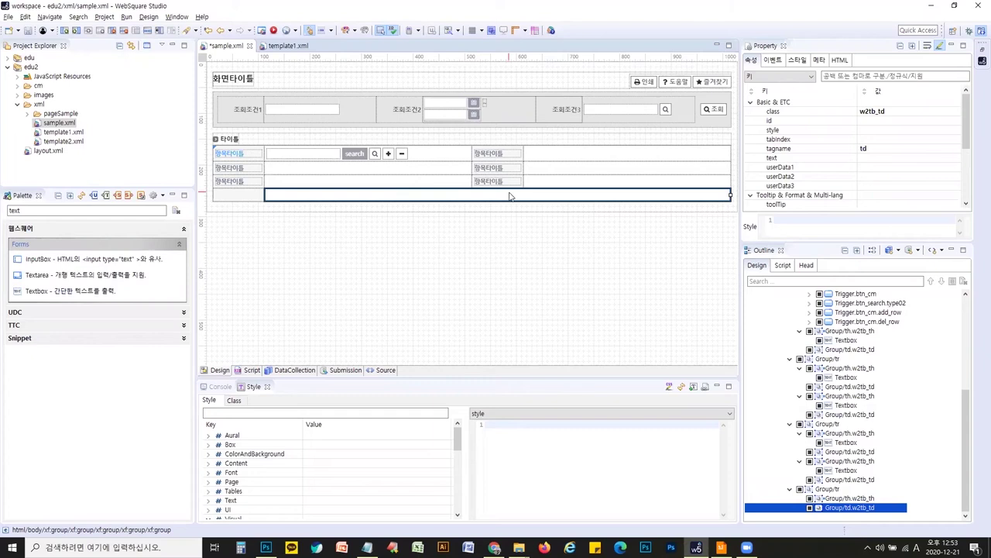
Check which component and style template1.xml uses in the fourth row's wide td cell, and return to sample.xml
left_click(286, 47)
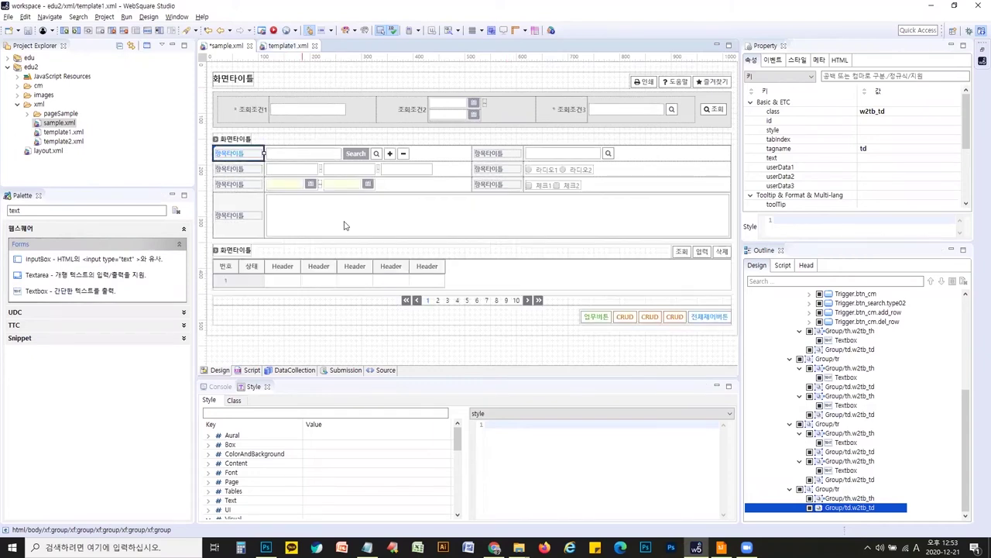
left_click(343, 223)
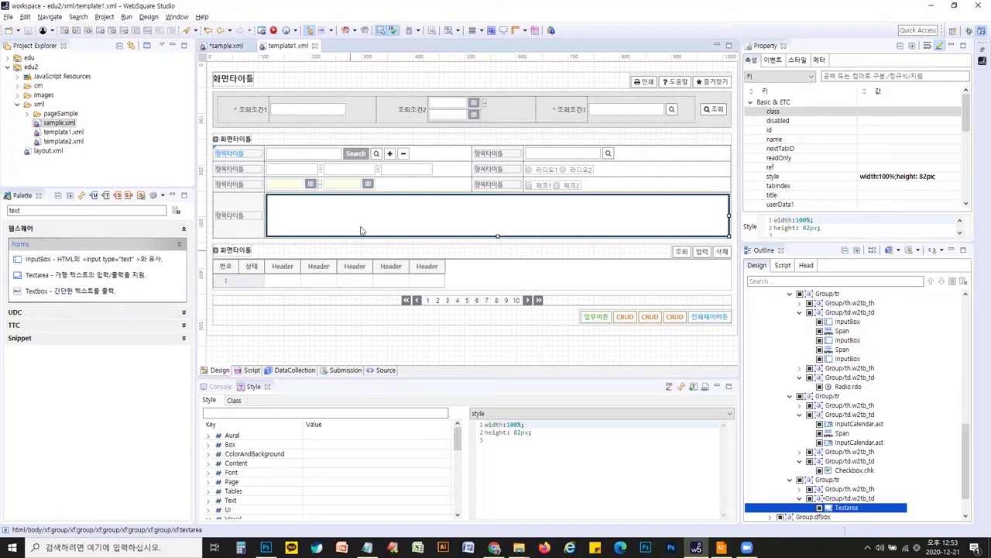
left_click(225, 46)
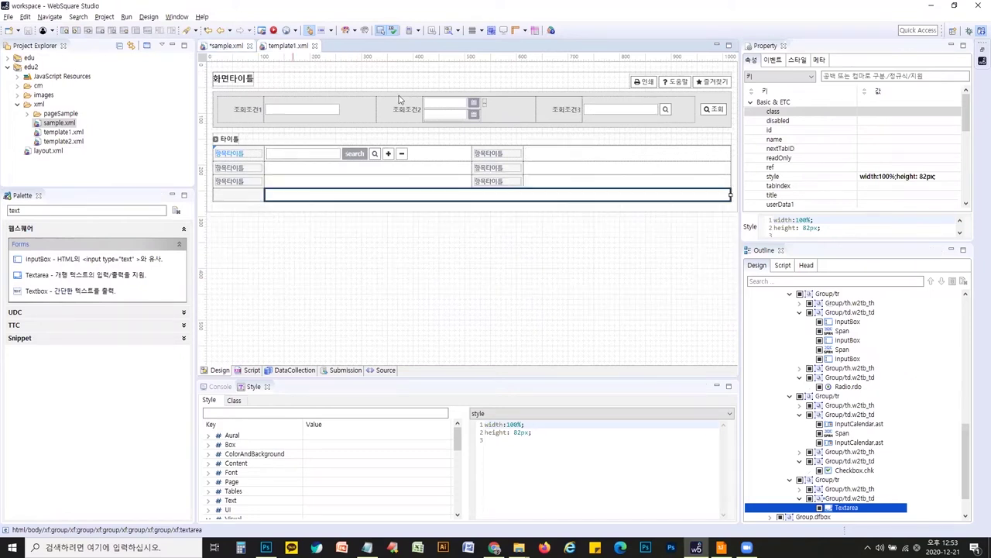
left_click(402, 172)
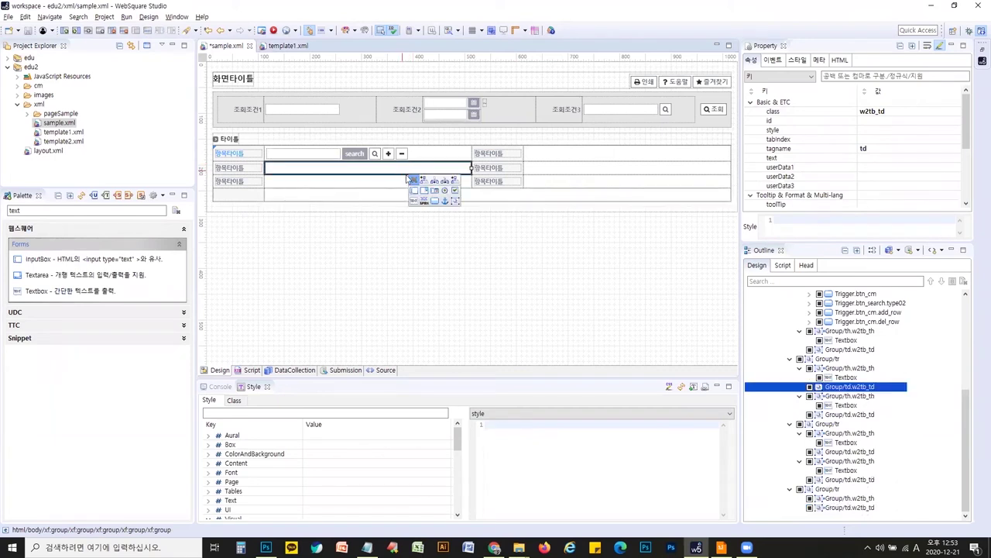
left_click(356, 180)
left_click(535, 153)
left_click(539, 169)
left_click(540, 183)
left_click(449, 184)
Find the Textarea component and insert it as the last child of the fourth row's merged td cell
type("ar")
left_click(400, 197)
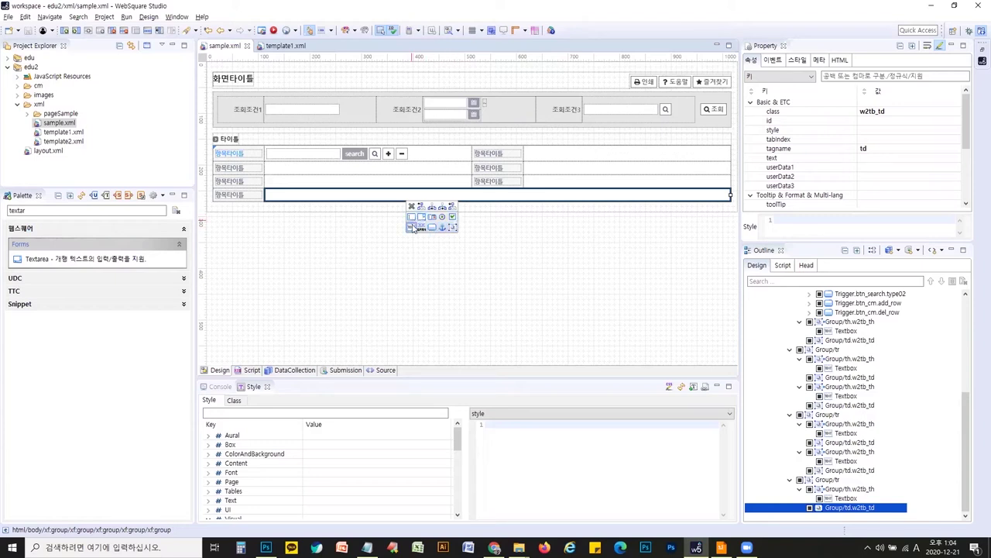
left_click(41, 209)
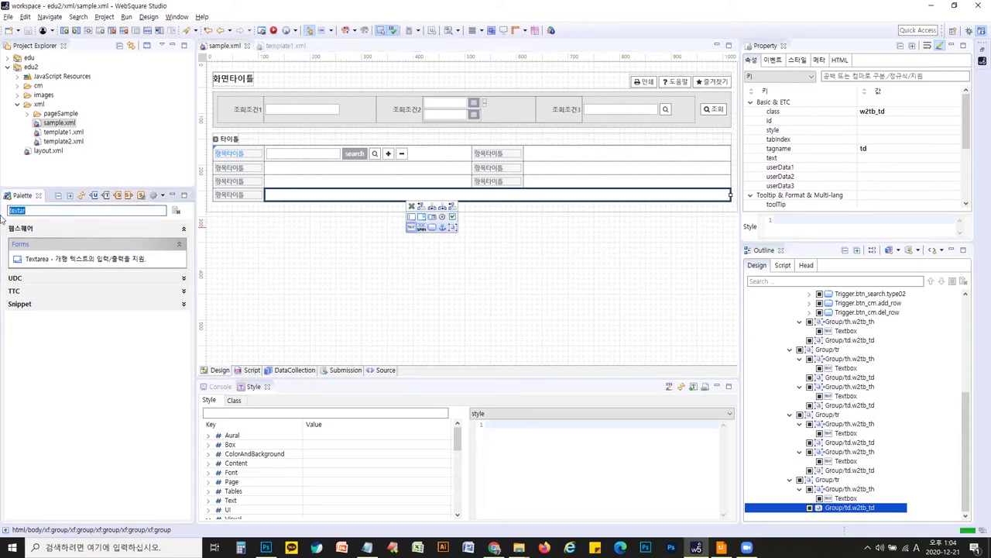
double_click(82, 266)
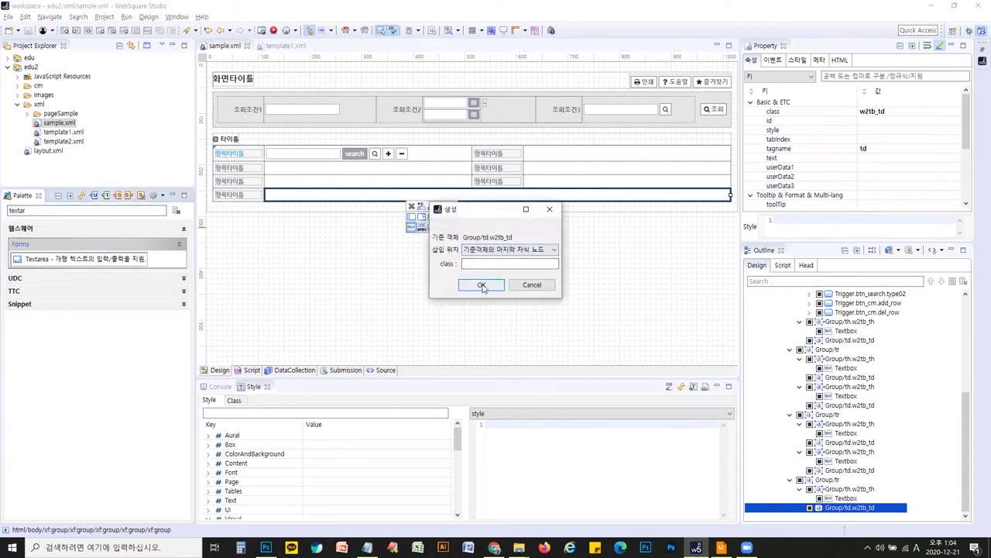
left_click(482, 285)
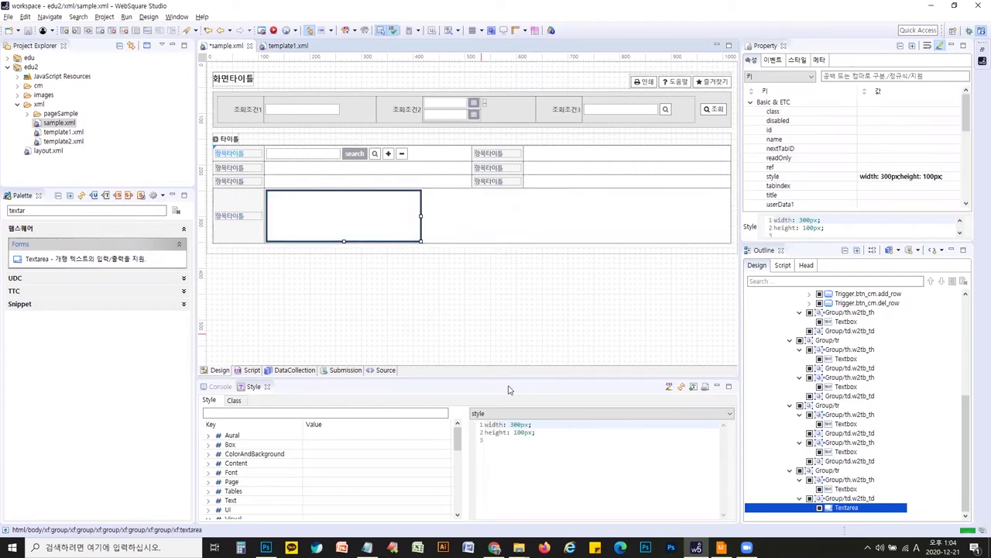
Set the fourth row's Textarea width to 100% and save sample.xml
double_click(519, 424)
type("100%")
key("ctrl+s")
left_click(539, 323)
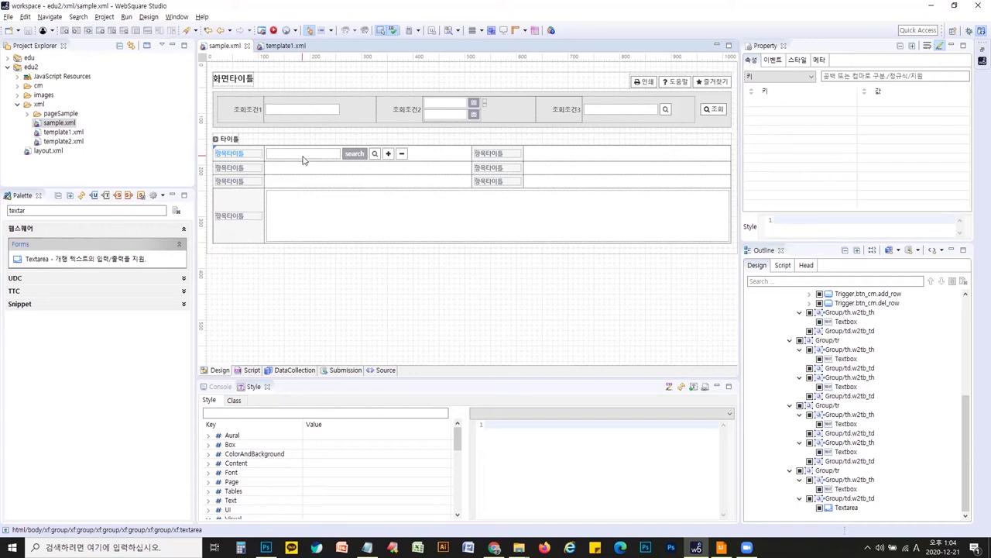
Compare the empty td cells in rows one to three of sample.xml with the matching cells in template1.xml
left_click(595, 155)
left_click(556, 171)
left_click(535, 183)
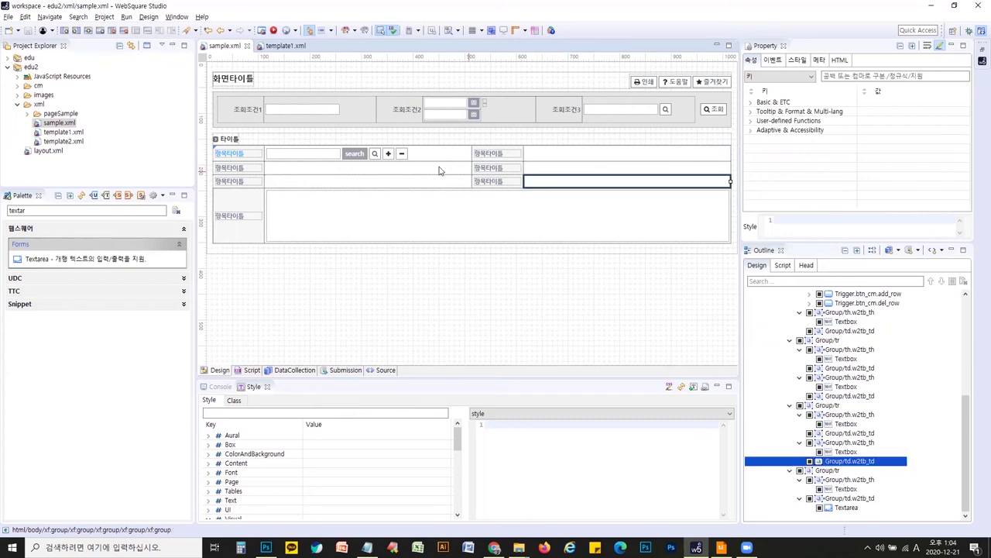
left_click(364, 167)
left_click(358, 181)
left_click(283, 45)
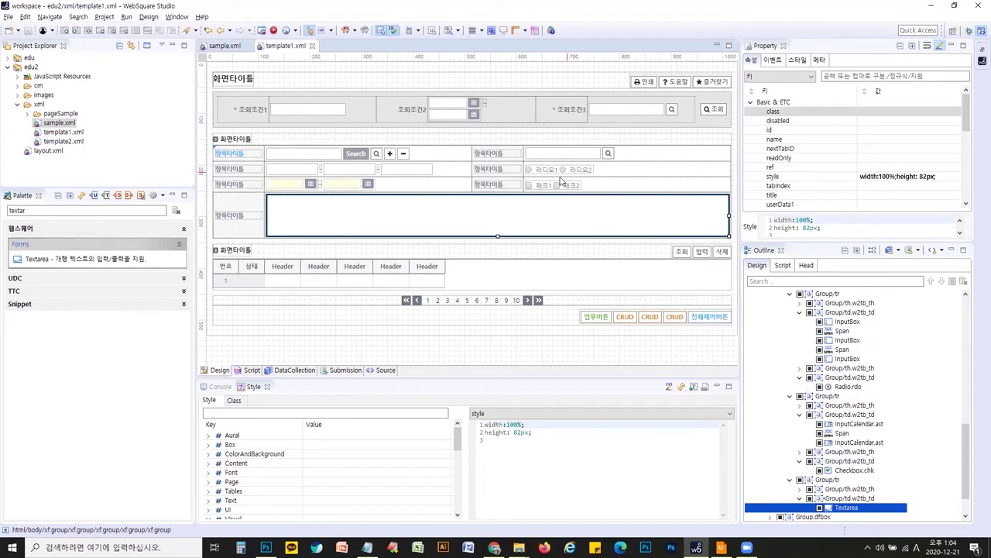
left_click(224, 46)
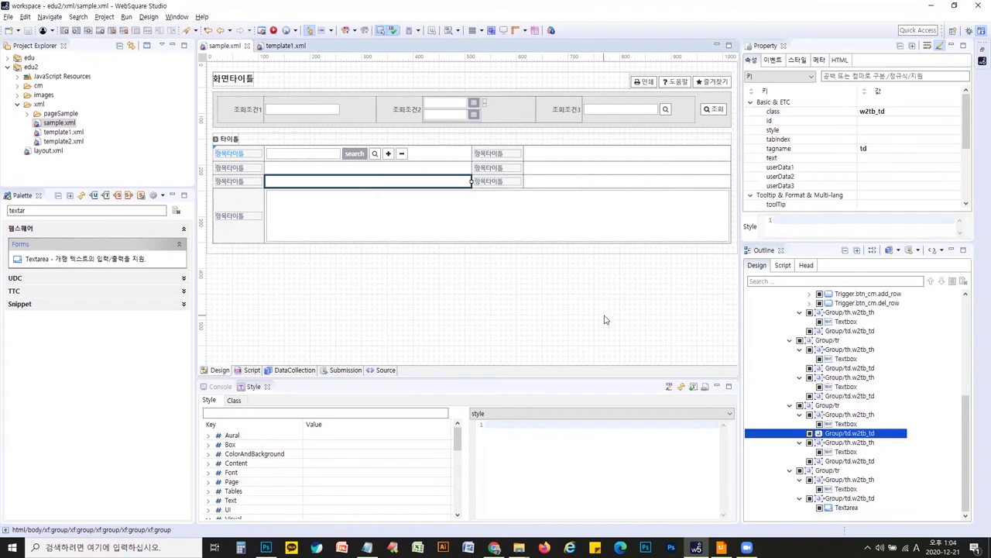
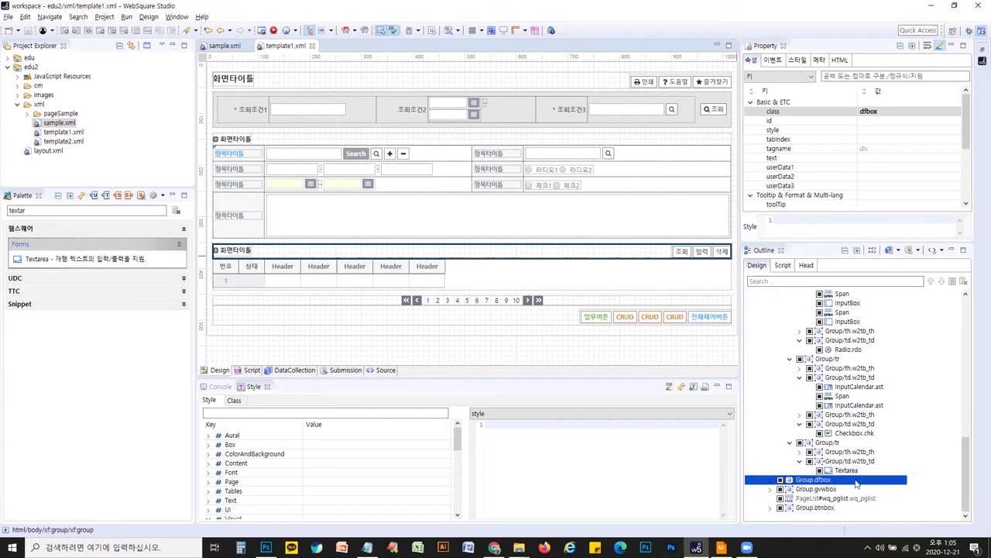
Examine the contents of template1.xml's second dfbox group and its fr subgroup, and return to sample.xml
left_click(780, 479)
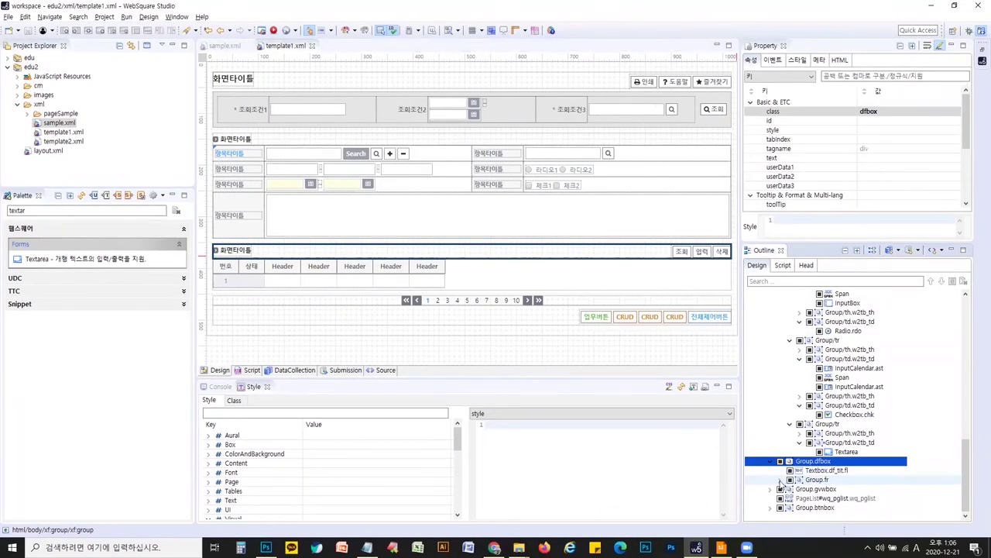
left_click(780, 479)
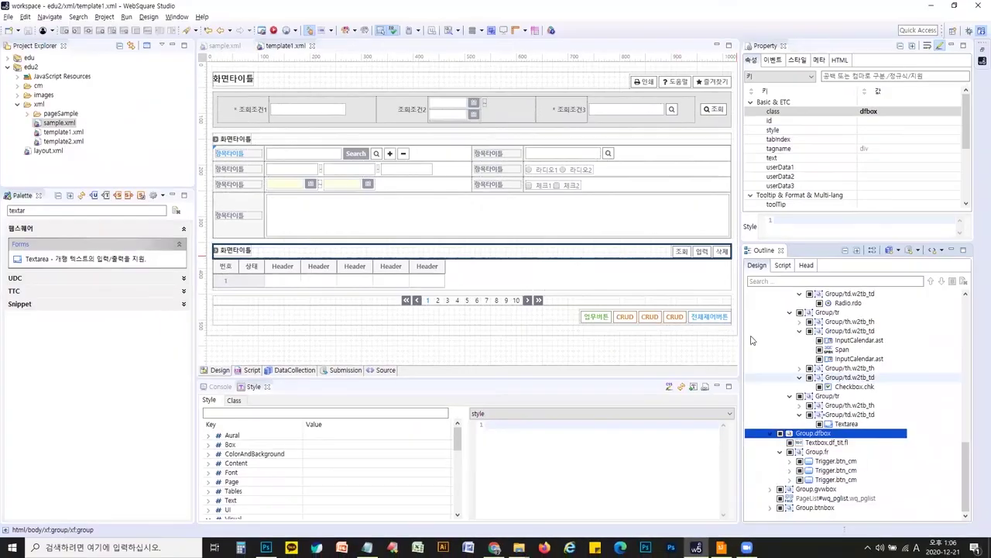
left_click(226, 46)
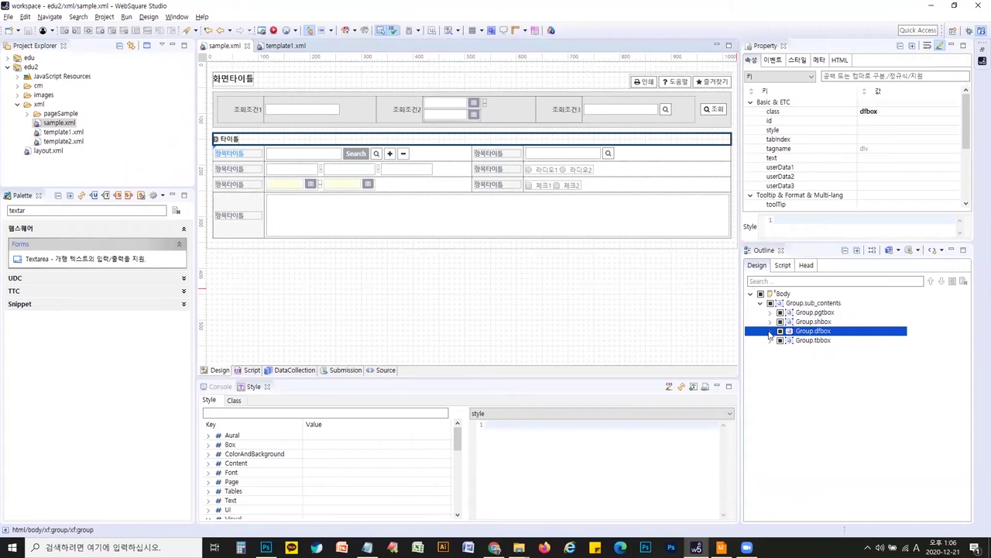
Copy the dfbox title group, paste the copy after the tbbox group, and save sample.xml
right_click(818, 335)
left_click(867, 363)
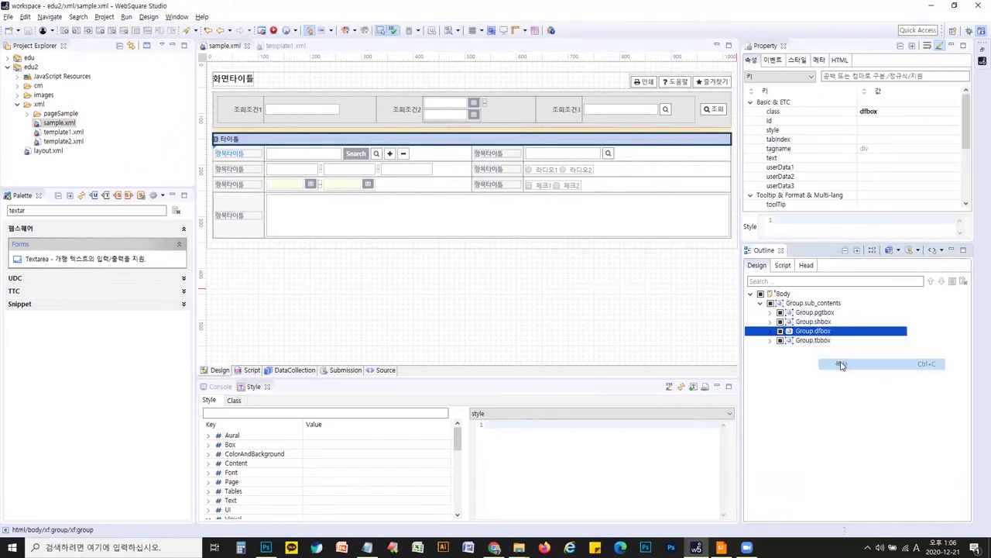
right_click(799, 331)
left_click(824, 363)
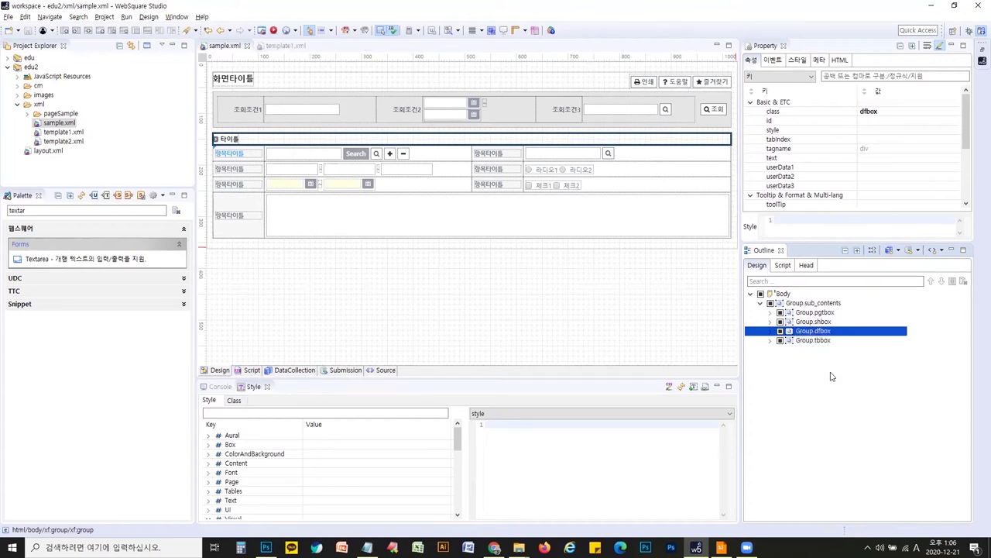
left_click(814, 340)
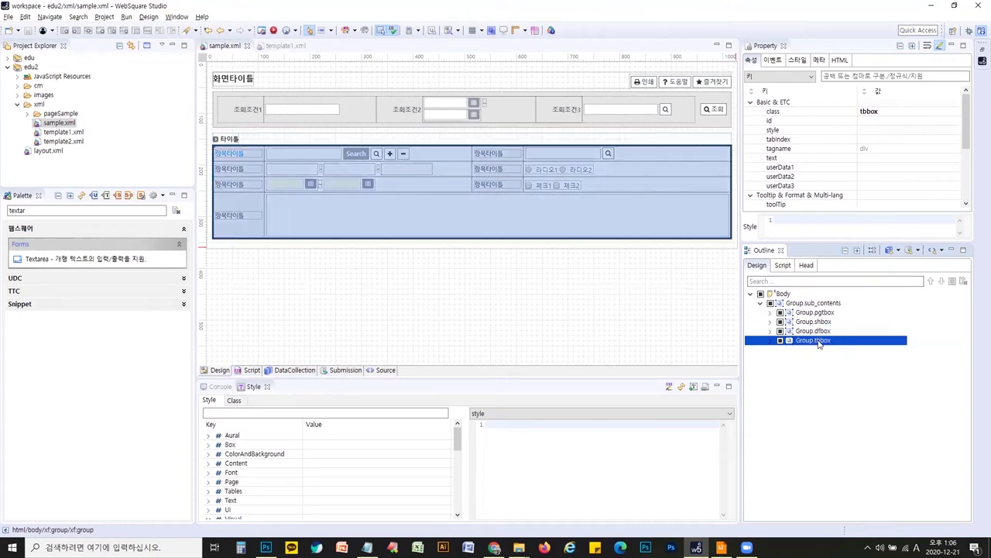
right_click(818, 342)
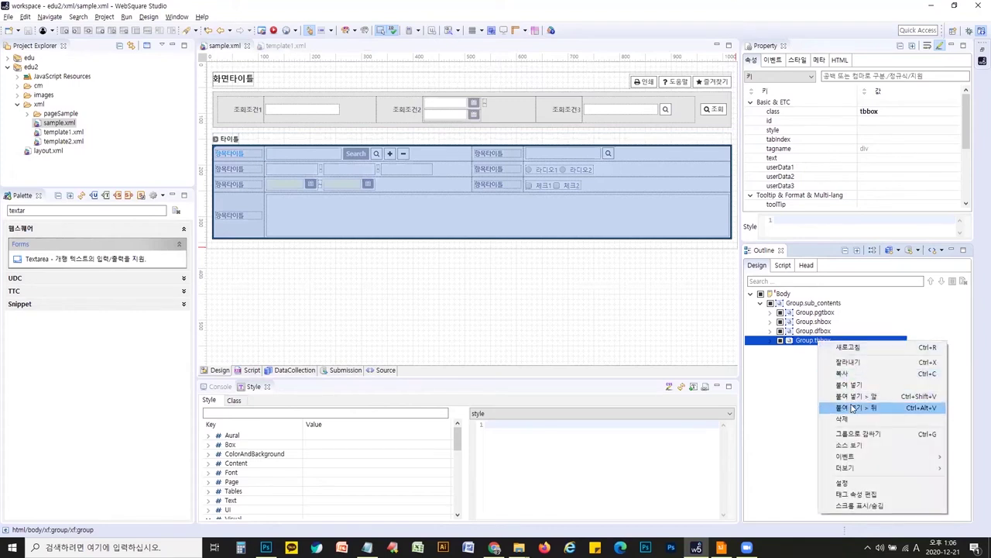
left_click(852, 407)
key("ctrl+s")
Copy the pgt_icobox button group from the page title and paste it into the second dfbox group
left_click(645, 82)
key("Down")
key("Down")
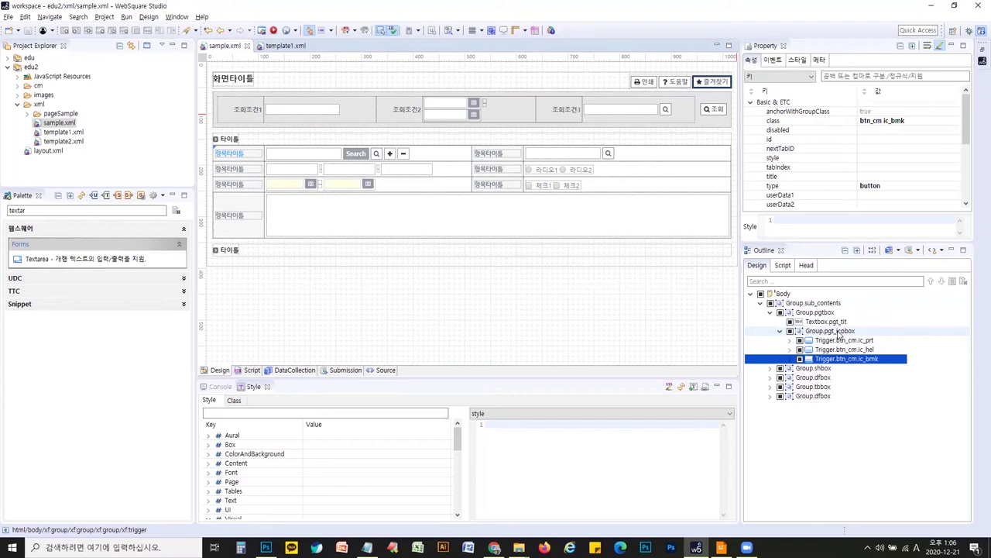
left_click(830, 331)
right_click(839, 335)
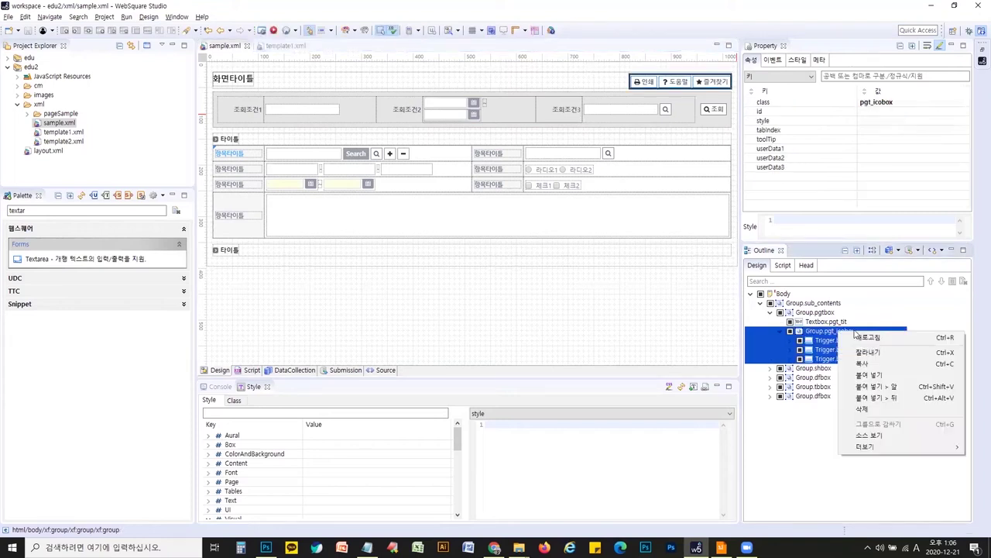
left_click(859, 367)
left_click(412, 252)
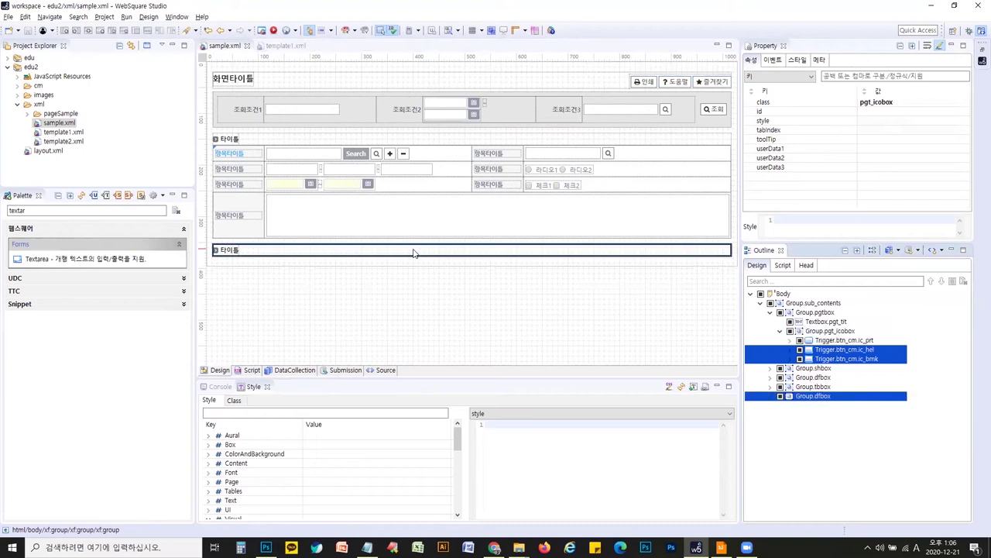
right_click(413, 251)
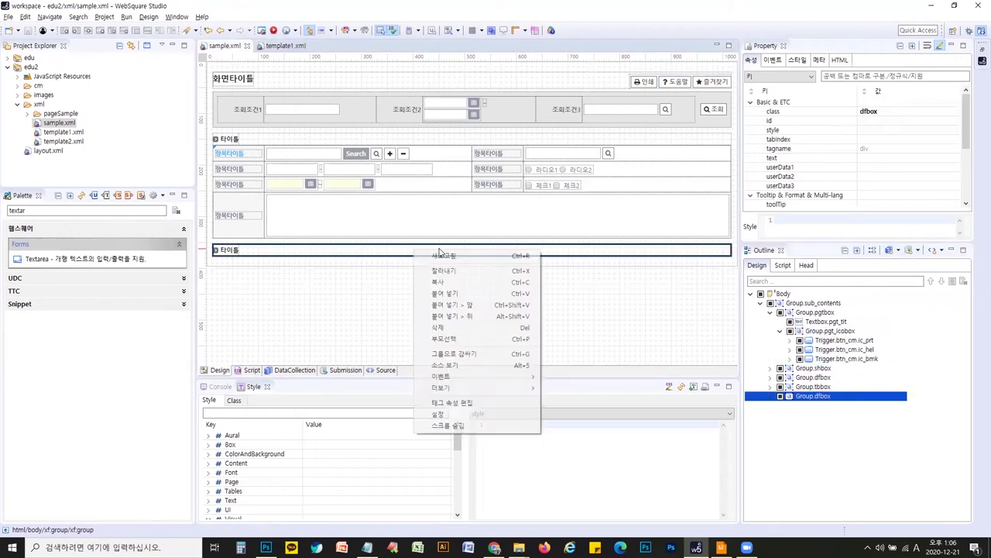
left_click(484, 293)
Check the button labels in template1.xml's second dfbox title bar and return to sample.xml
left_click(283, 47)
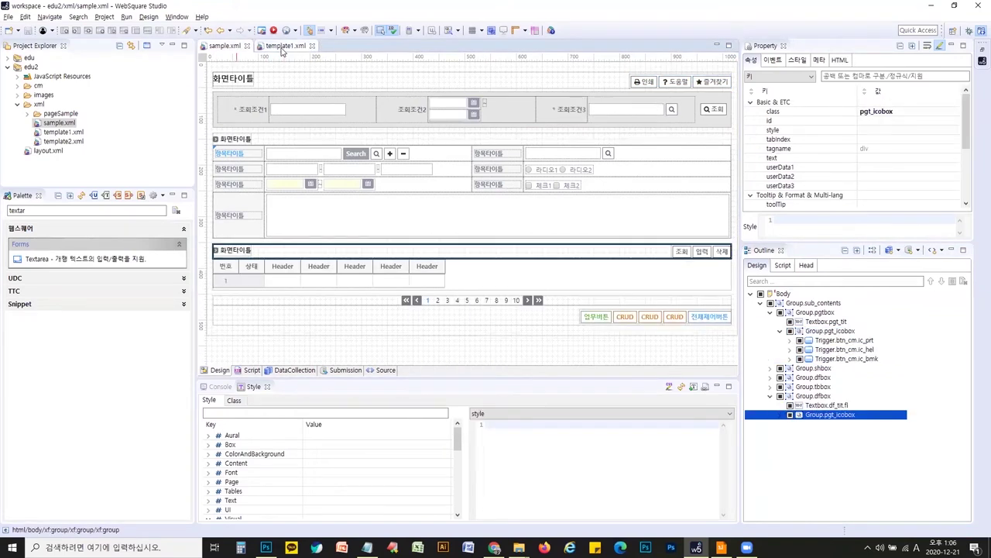
left_click(679, 256)
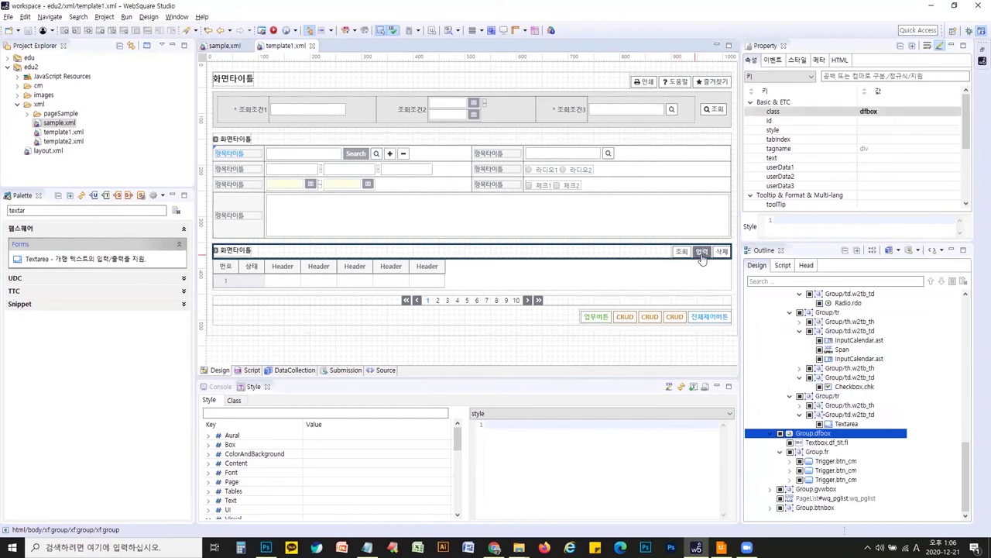
key("ctrl+Page_Up")
Relabel the second dfbox's 인쇄 trigger as 조회 and its 도움말 trigger as 입력
double_click(647, 255)
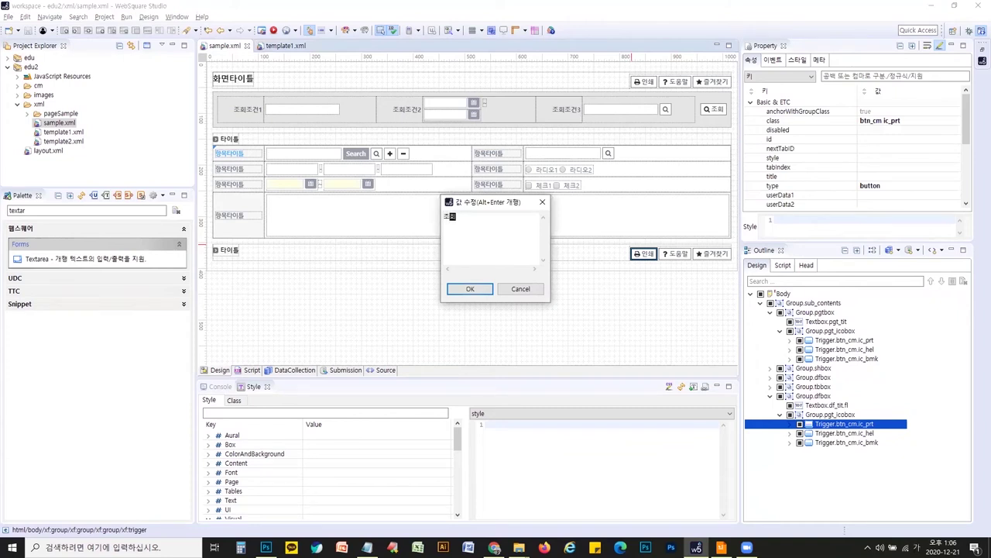
type("조회")
key("Return")
left_click(677, 255)
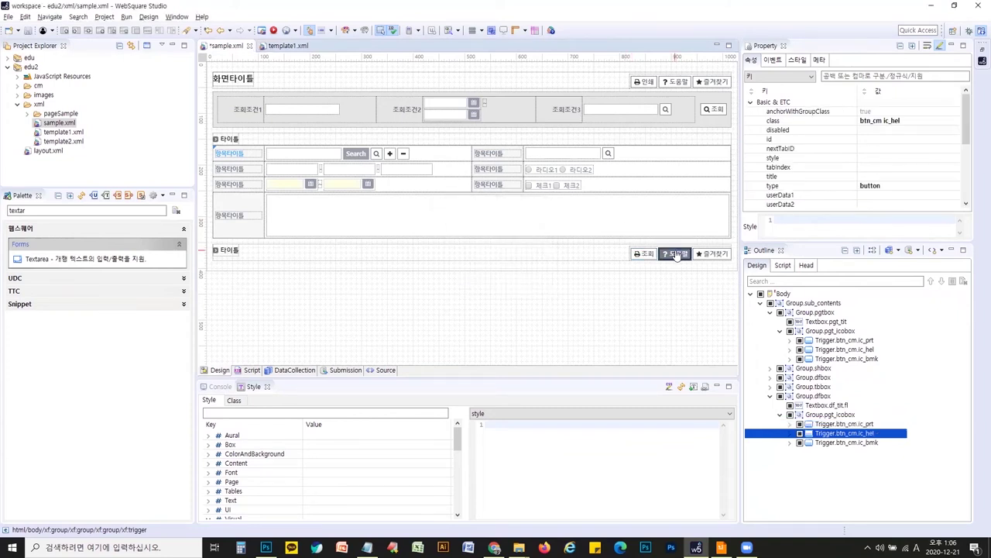
double_click(678, 256)
type("이")
key("Return")
Relabel the second dfbox's 즐겨찾기 trigger as 삭제, save sample.xml and return to template1.xml
left_click(711, 256)
double_click(709, 260)
type("삭제")
key("Return")
key("ctrl+s")
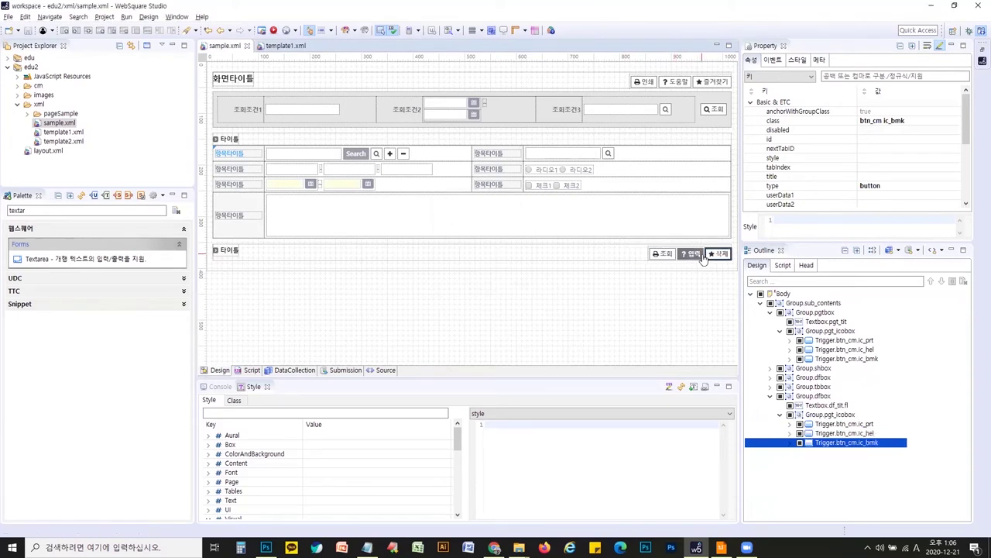
left_click(285, 46)
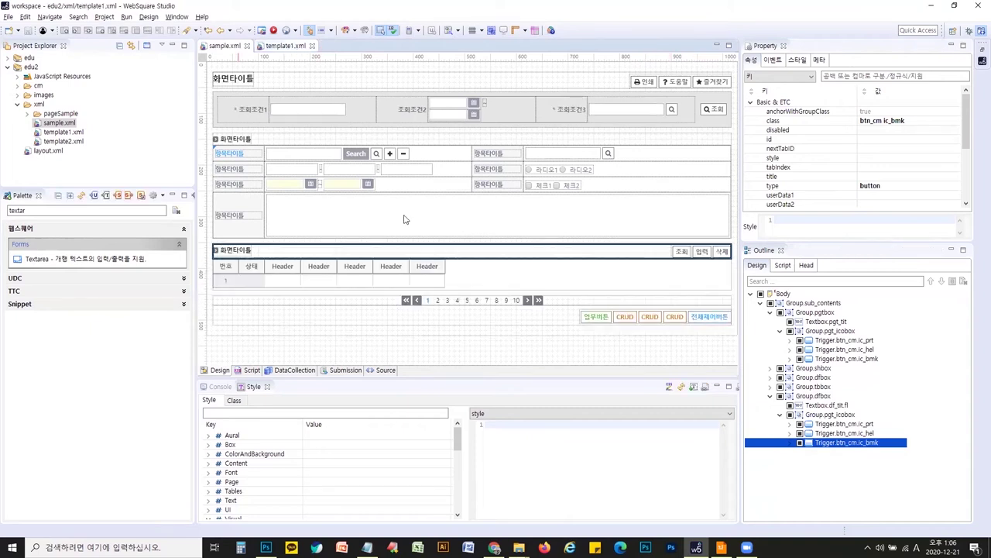
Check the button class in template1.xml, set the class of sample.xml's three second-dfbox triggers to btn_cm, and save the file
left_click(689, 256)
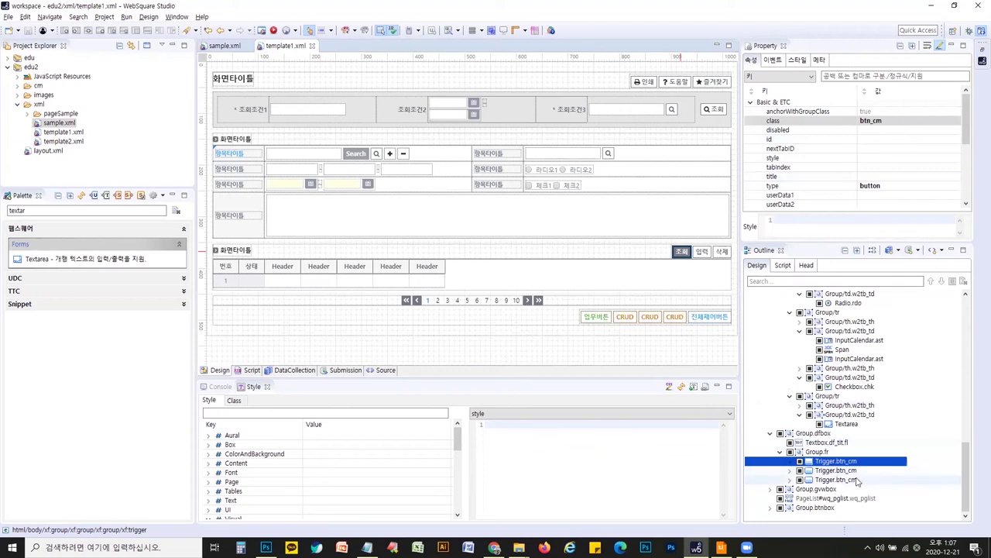
left_click(224, 48)
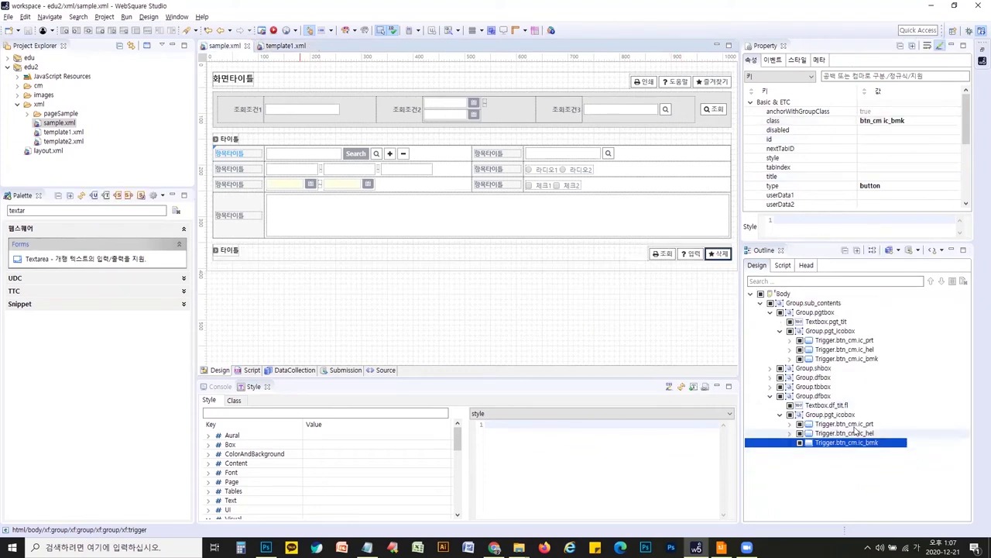
left_click(852, 424, "shift")
left_click(886, 131)
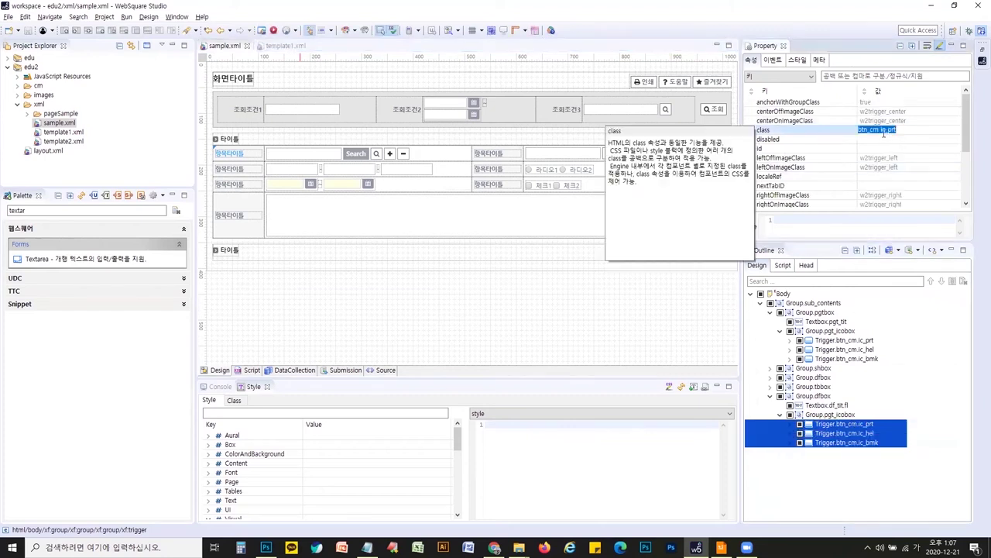
key("End")
key("BackSpace")
key("BackSpace")
key("BackSpace")
key("BackSpace")
key("BackSpace")
key("BackSpace")
key("BackSpace")
key("Return")
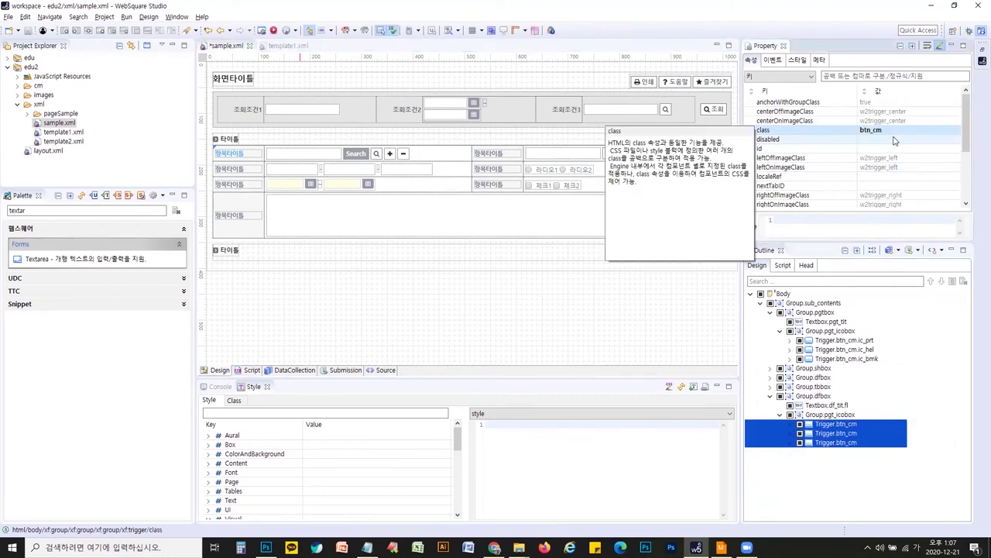
key("ctrl+s")
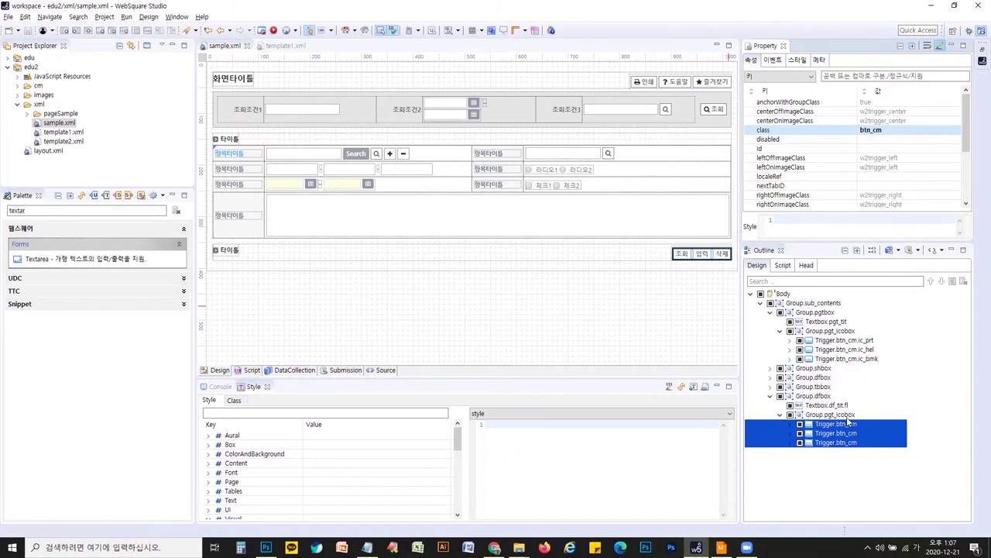
Change the class of the second dfbox's button group in sample.xml to fr, matching template1.xml, and check the buttons
left_click(844, 415)
left_click(280, 46)
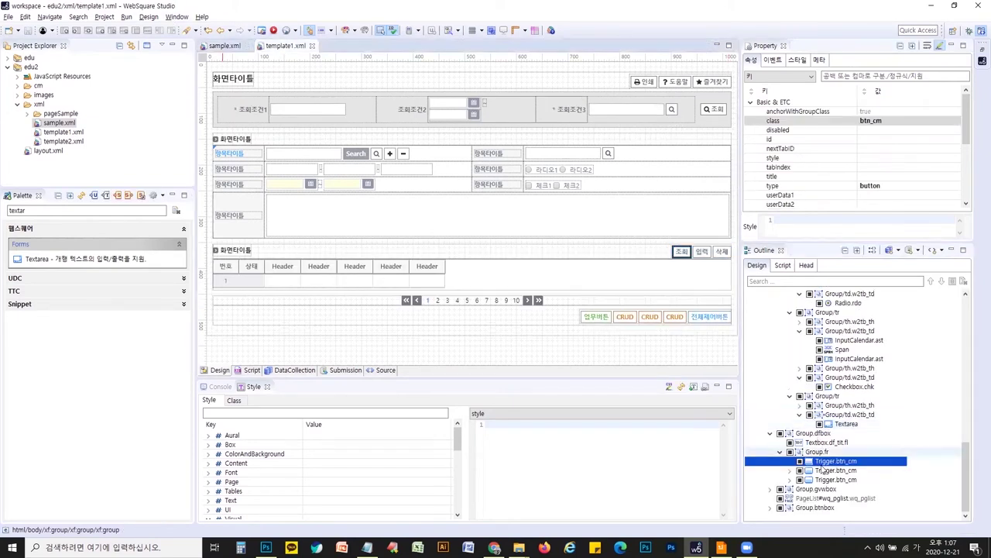
left_click(828, 452)
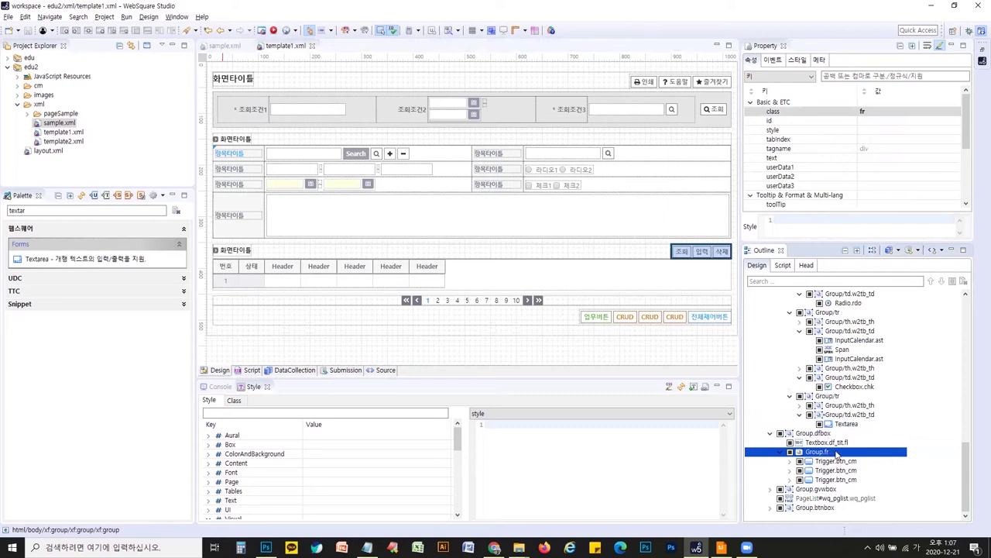
left_click(881, 113)
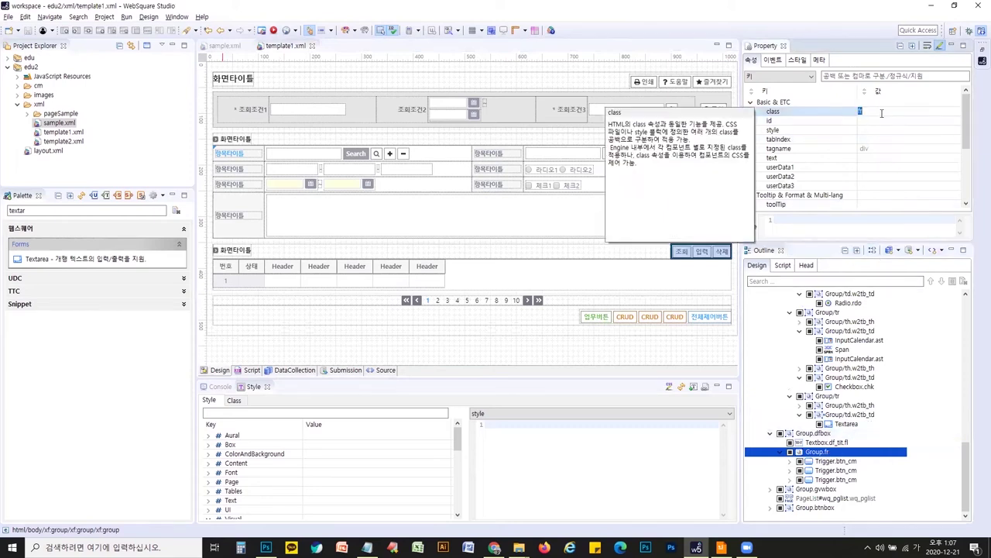
left_click(225, 46)
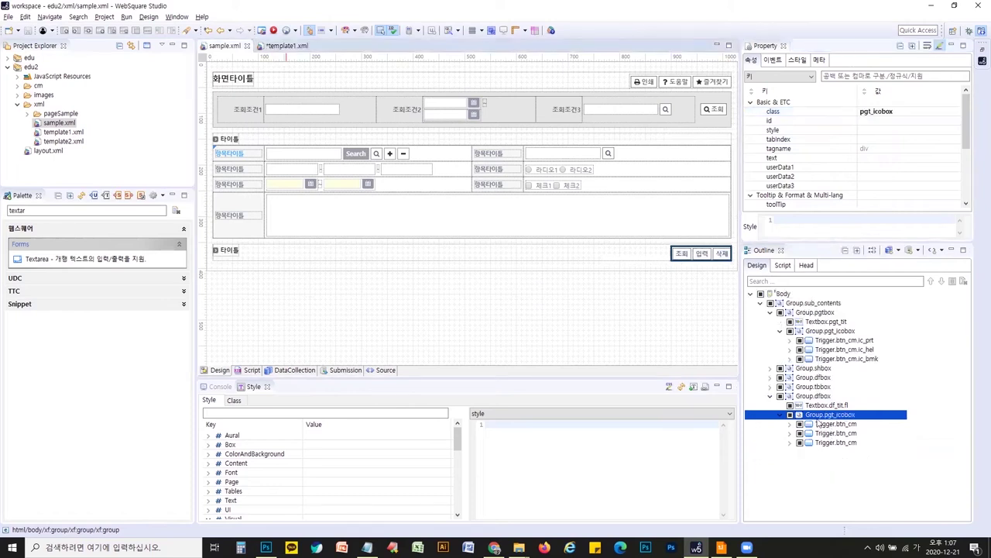
left_click(900, 113)
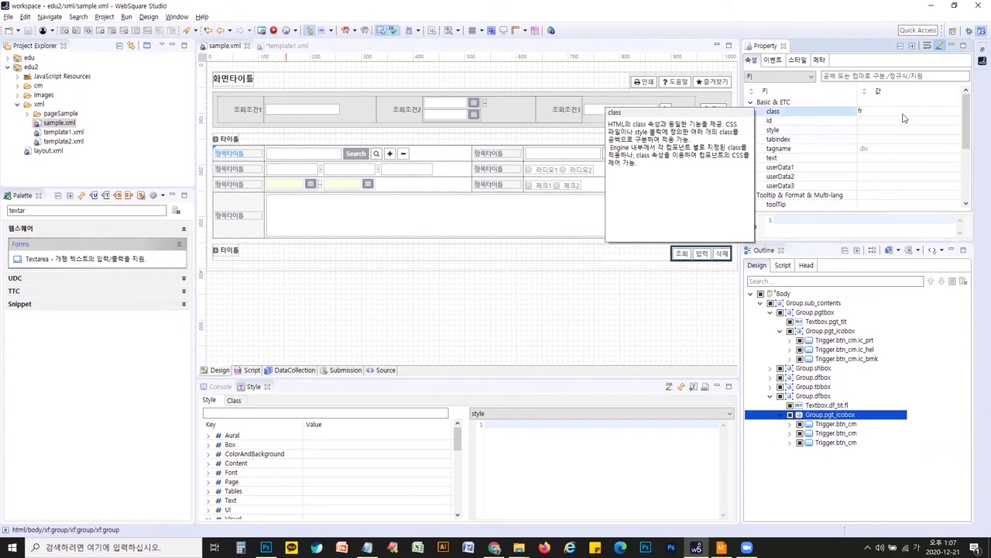
left_click(613, 331)
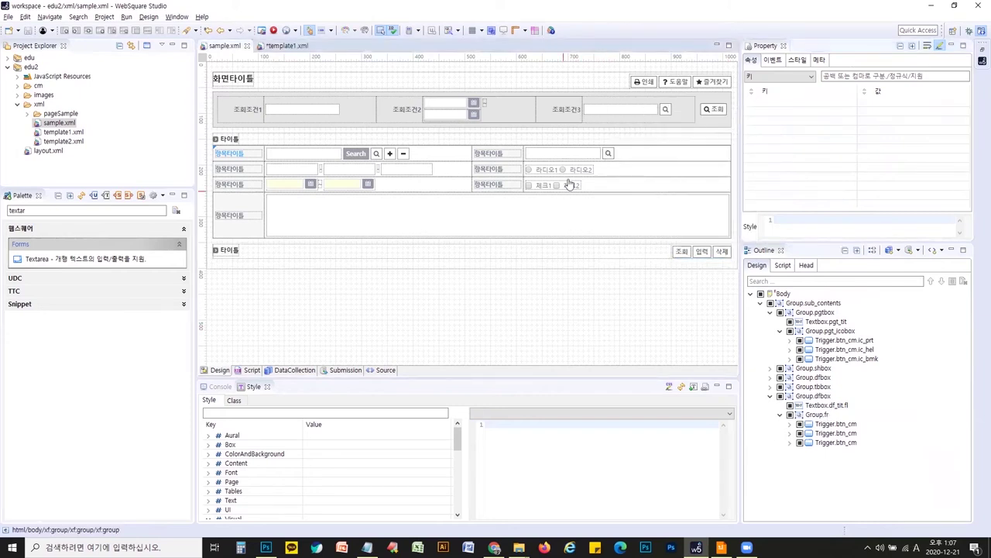
left_click(521, 111)
left_click(702, 253)
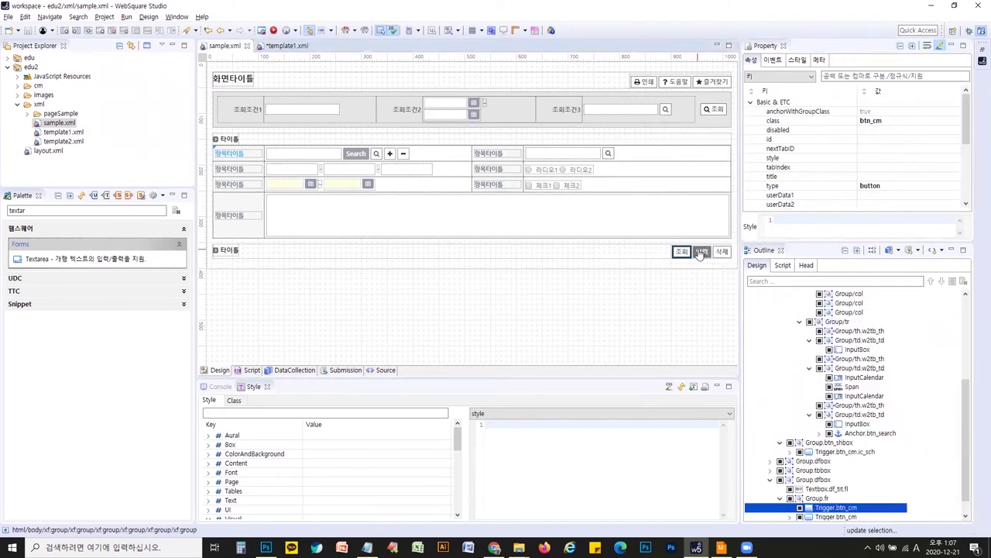
left_click(721, 252)
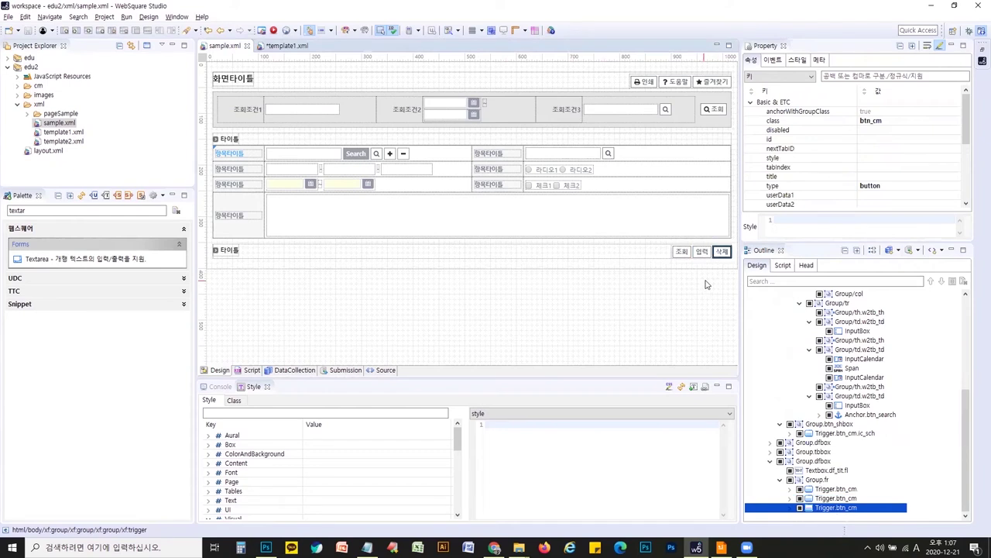
Examine the gvwbox group and the GridView inside it in template1.xml
left_click(287, 46)
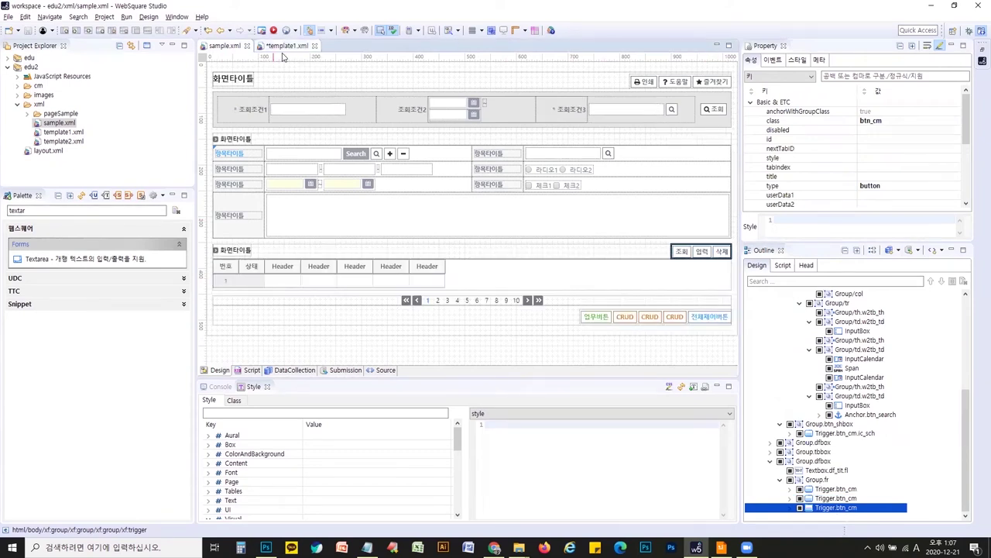
left_click(544, 275)
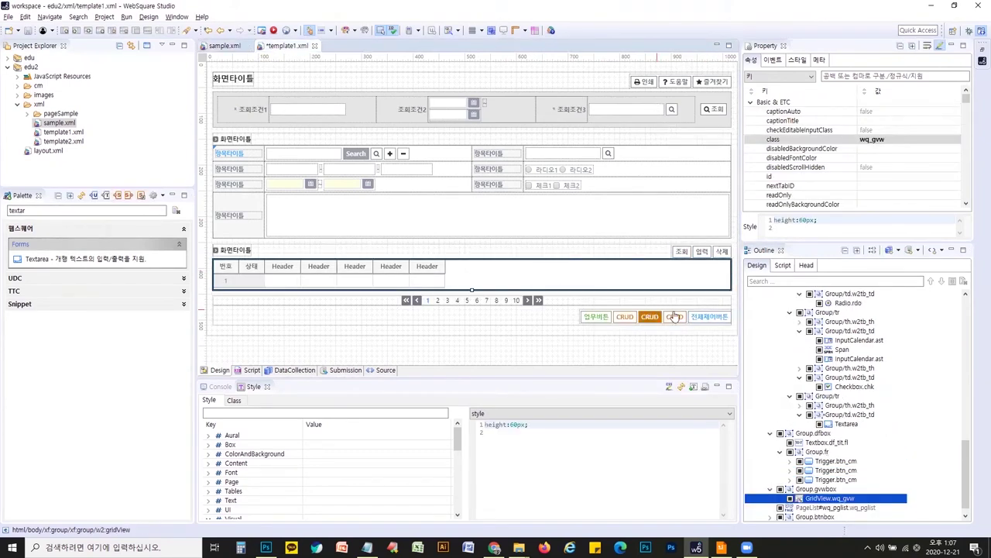
left_click(817, 479)
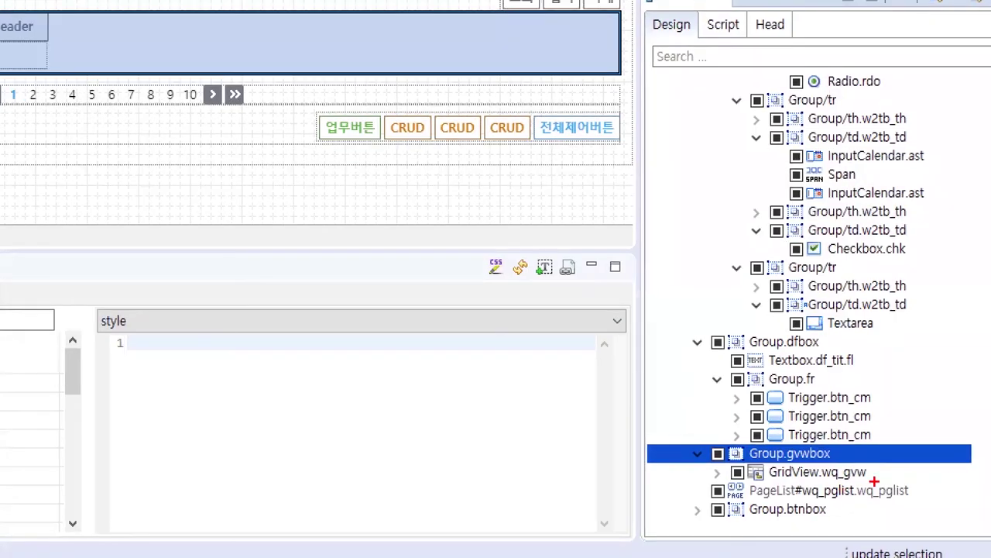
mouse_move(874, 481)
left_mouse_down()
mouse_move(730, 468)
mouse_move(703, 445)
left_mouse_up()
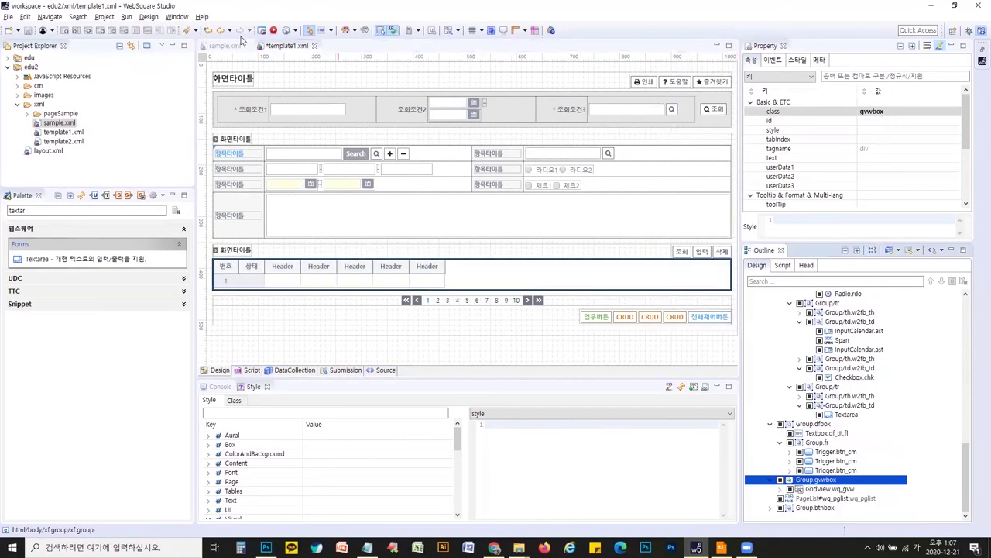
Return to sample.xml, collapse and select the second dfbox group, and search the component palette for gr
left_click(242, 43)
left_click(722, 251)
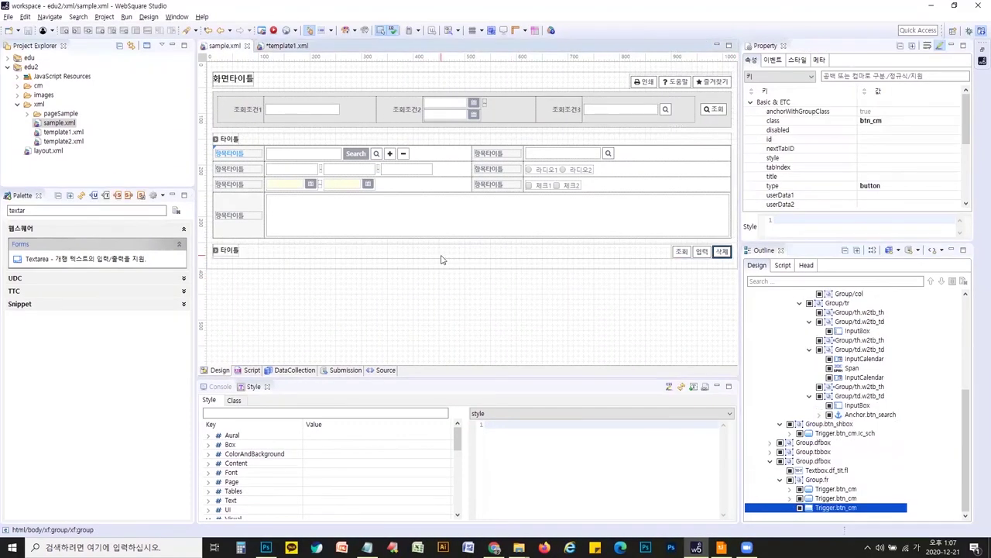
left_click(771, 461)
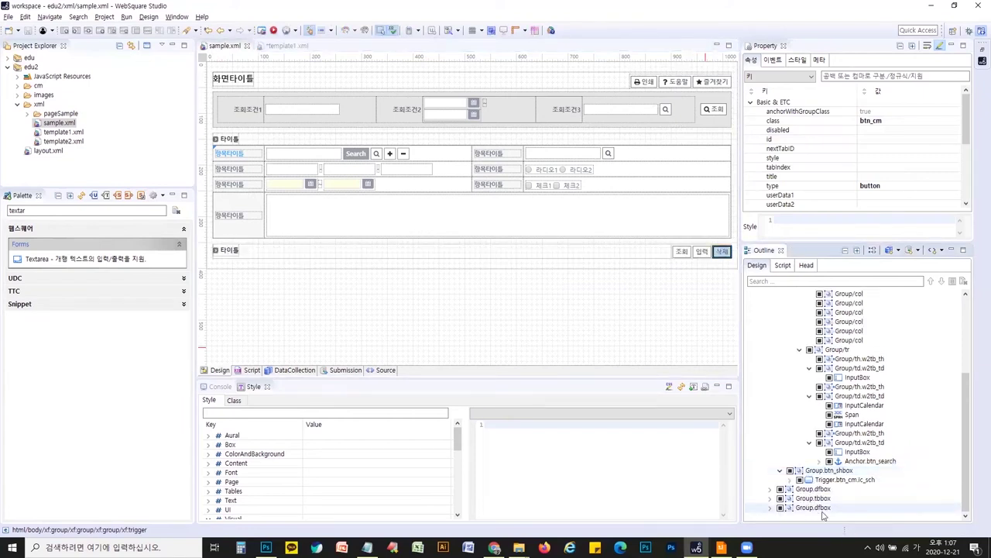
left_click(821, 509)
double_click(7, 209)
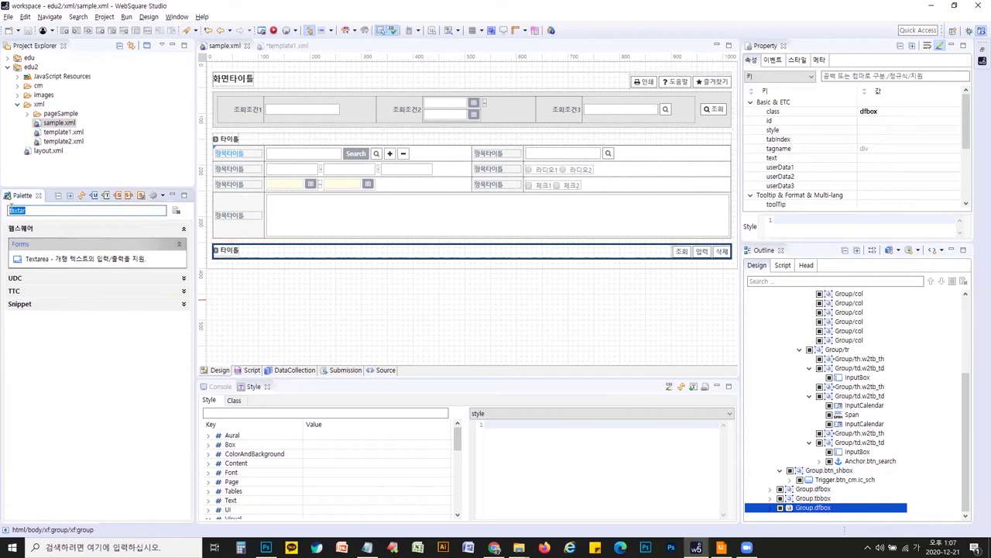
type("ㅎㄱ")
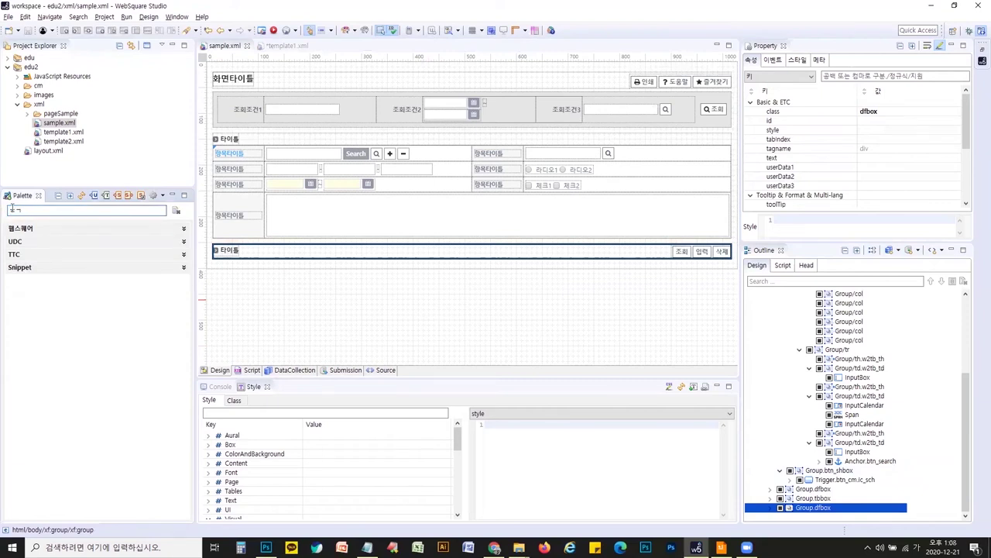
type("gr")
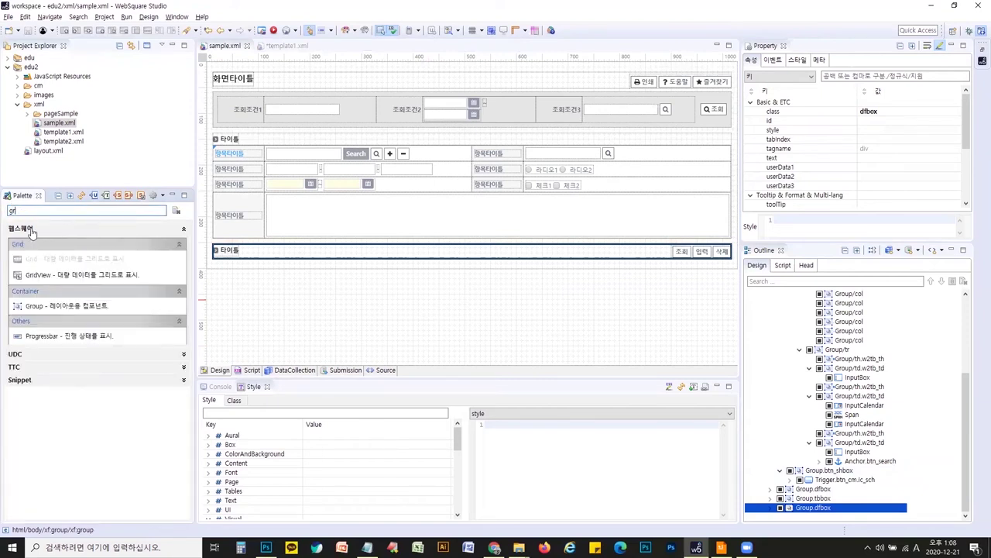
Insert a Group after the lower title group (Group.dfbox) and clear its default width and height styles
left_click_drag(71, 311, 312, 315)
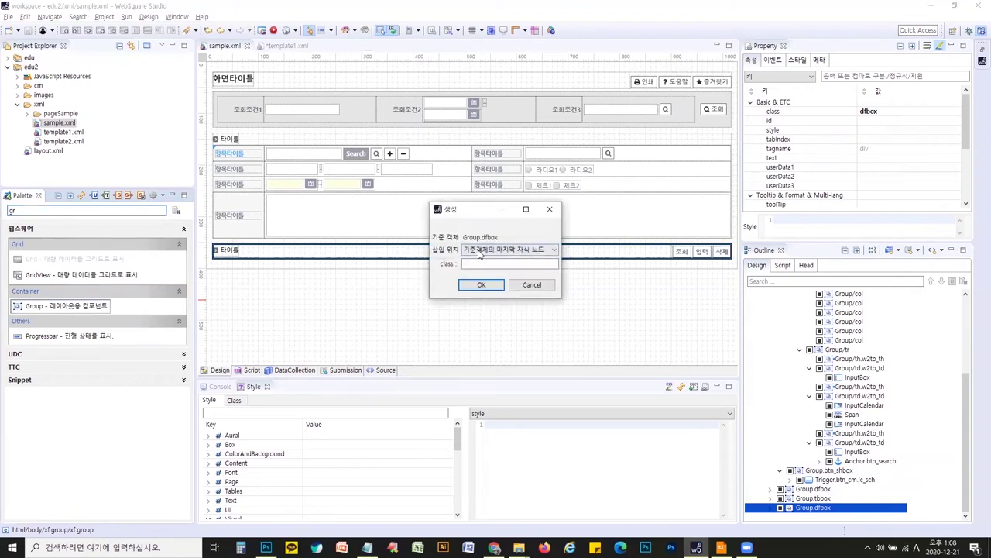
left_click(481, 252)
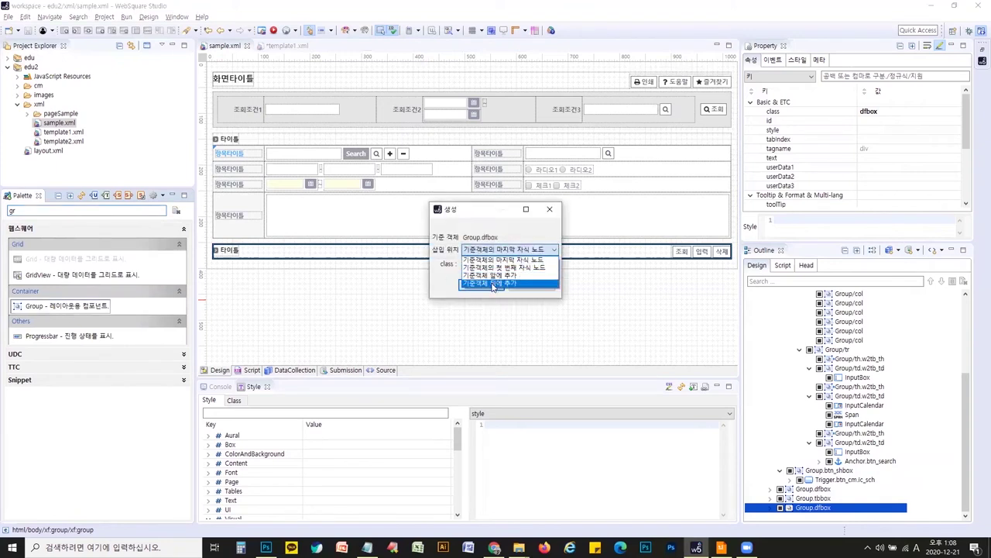
left_click(493, 284)
left_click(481, 283)
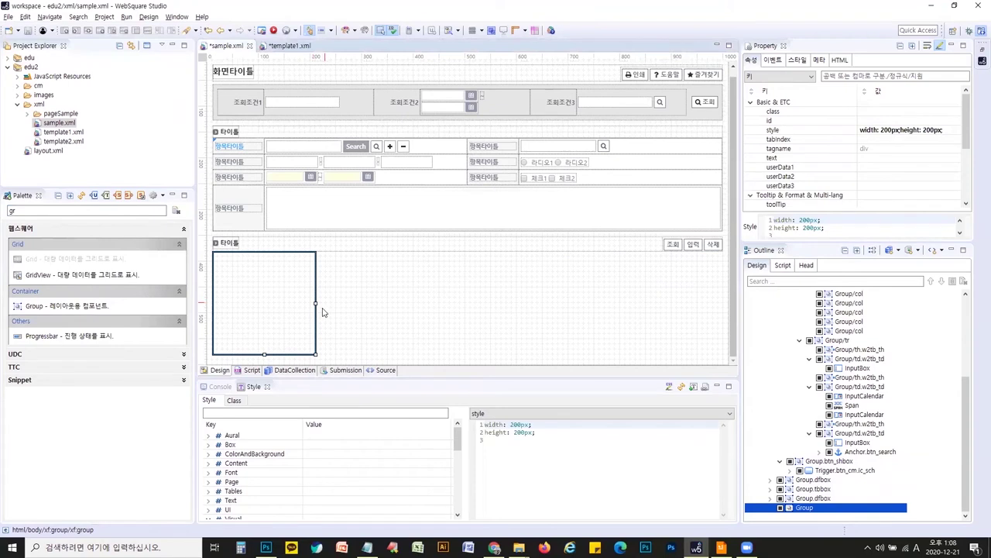
left_click(550, 440)
key("ctrl+a")
key("Delete")
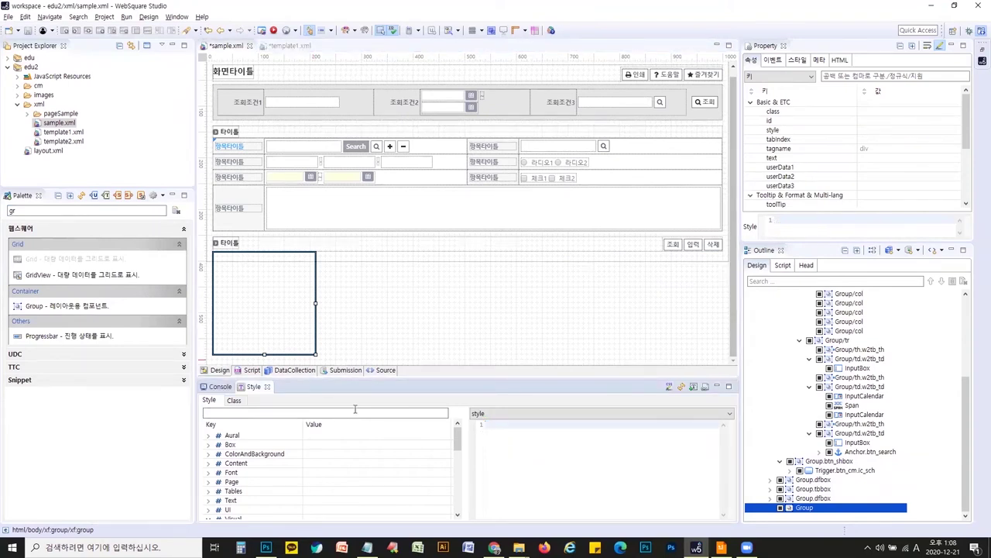
Find the GridView component and insert it as the first child of the new Group, with header and body enabled
left_click(9, 211)
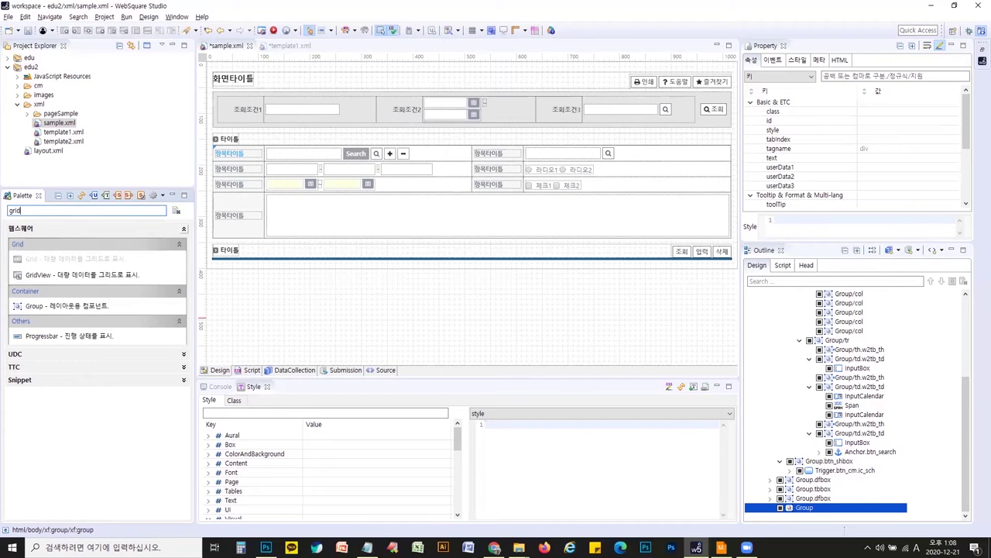
double_click(67, 276)
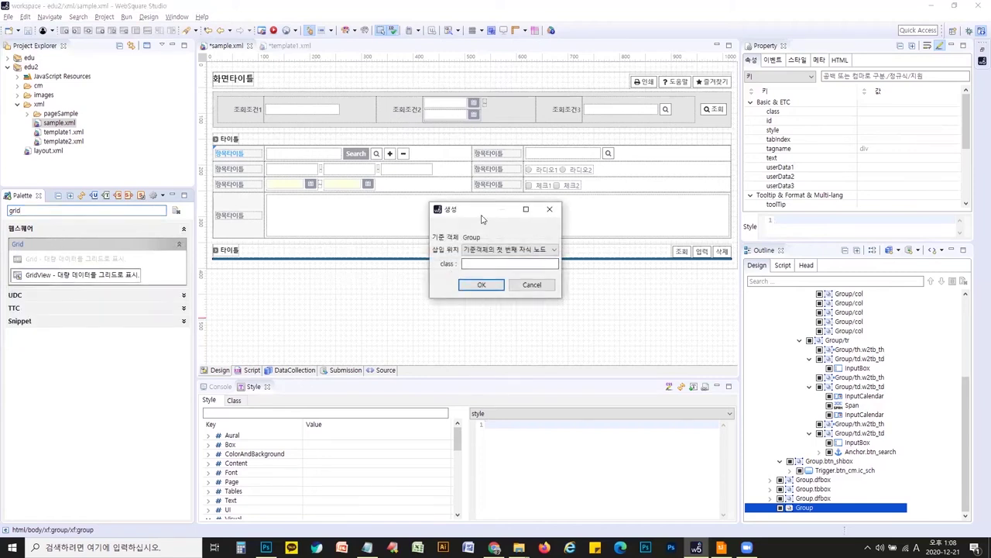
left_click(481, 291)
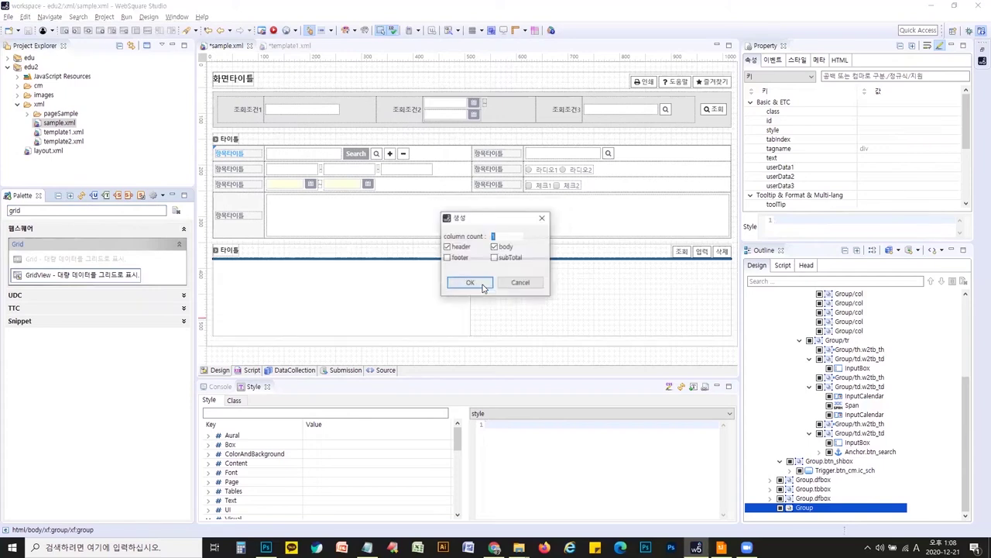
left_click(470, 284)
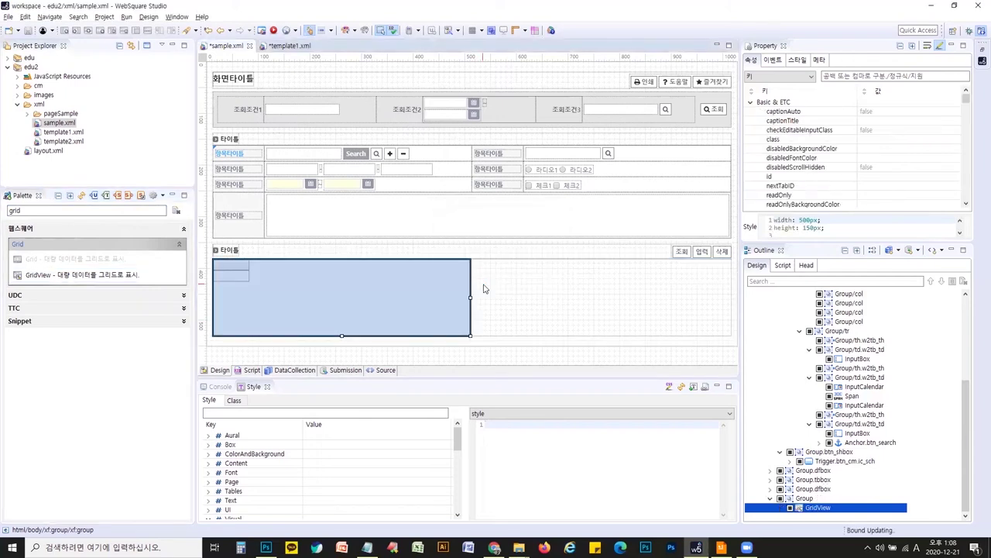
Remove the width line from the GridView's style, keeping only the height, and save sample.xml
left_click_drag(539, 424, 465, 422)
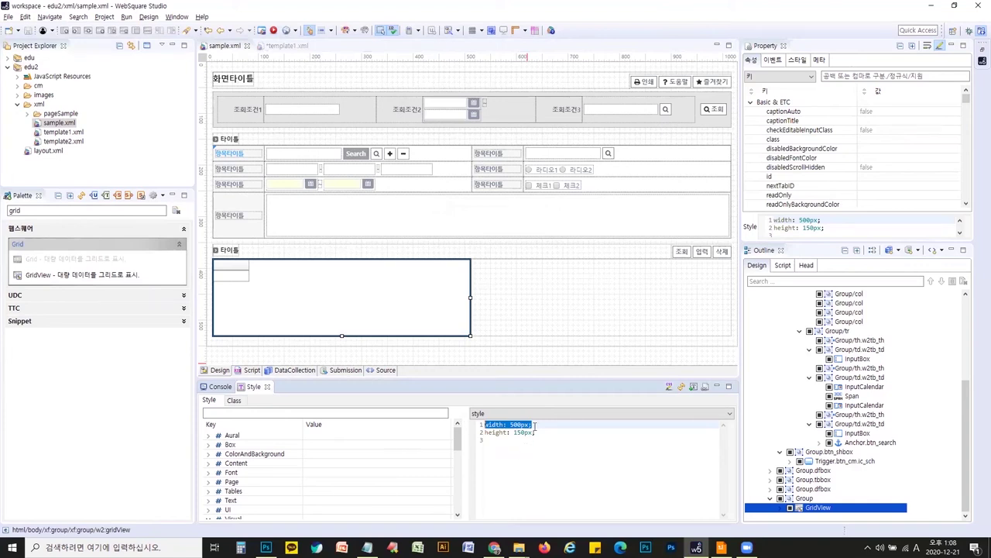
left_click_drag(539, 425, 465, 425)
key("BackSpace")
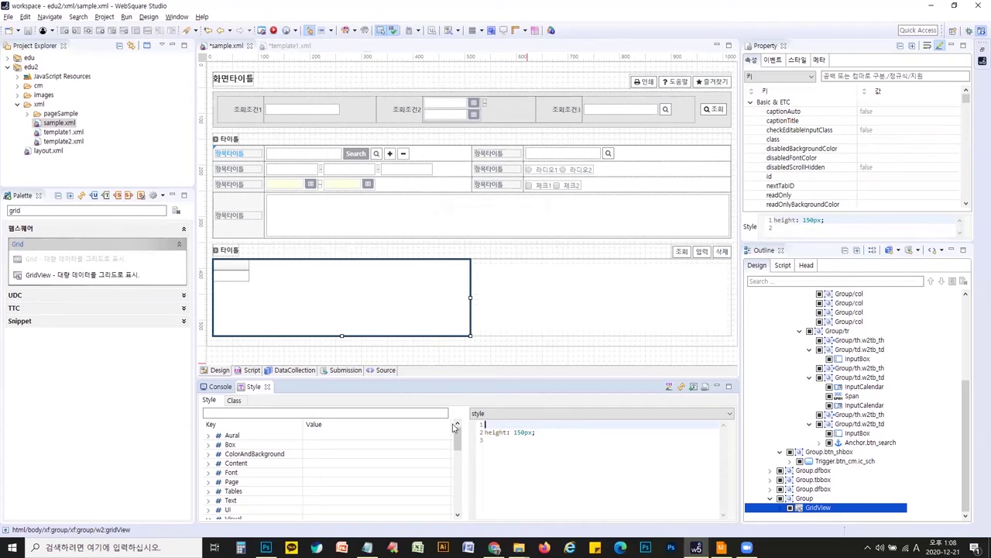
left_click_drag(487, 429, 486, 424)
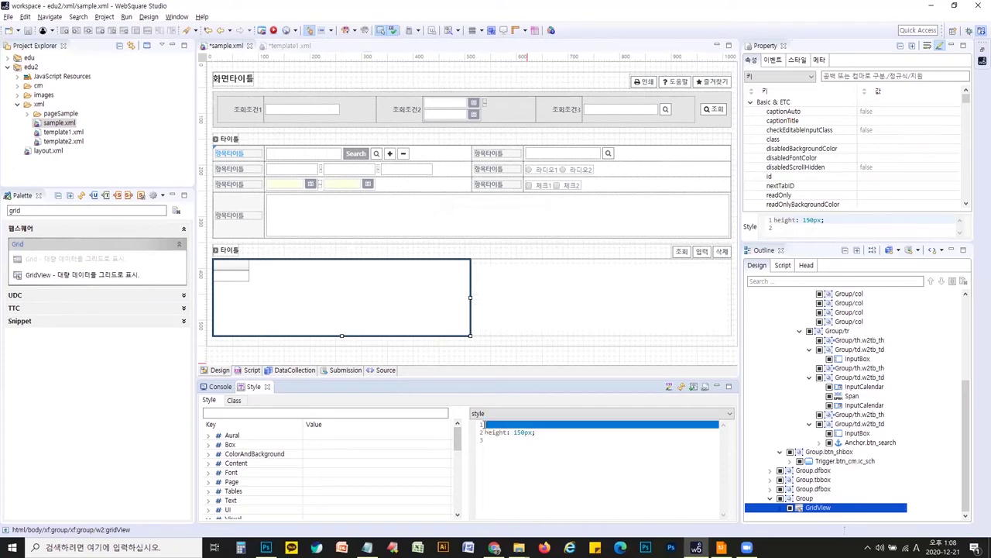
key("BackSpace")
key("ctrl+s")
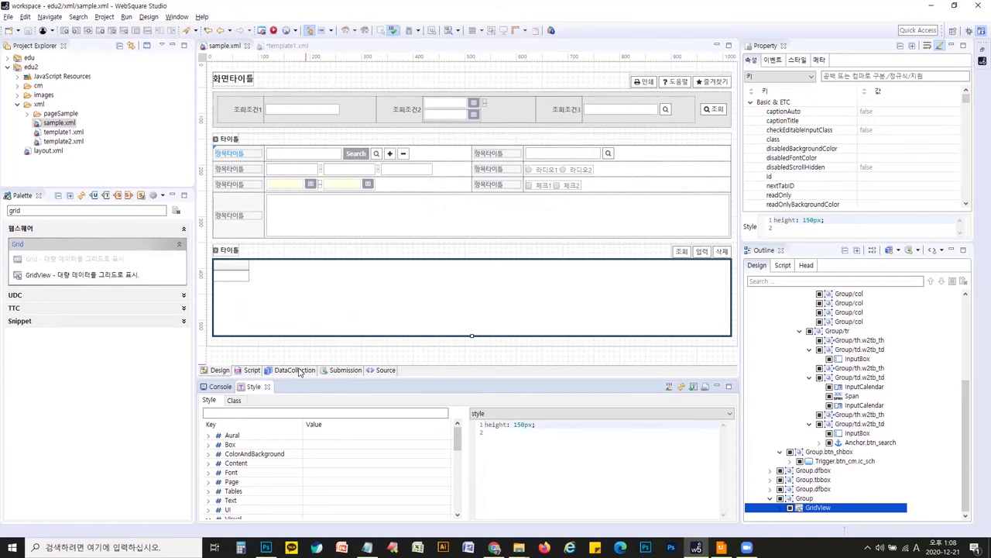
Add a new DataList to the data collection of sample.xml
left_click(296, 370)
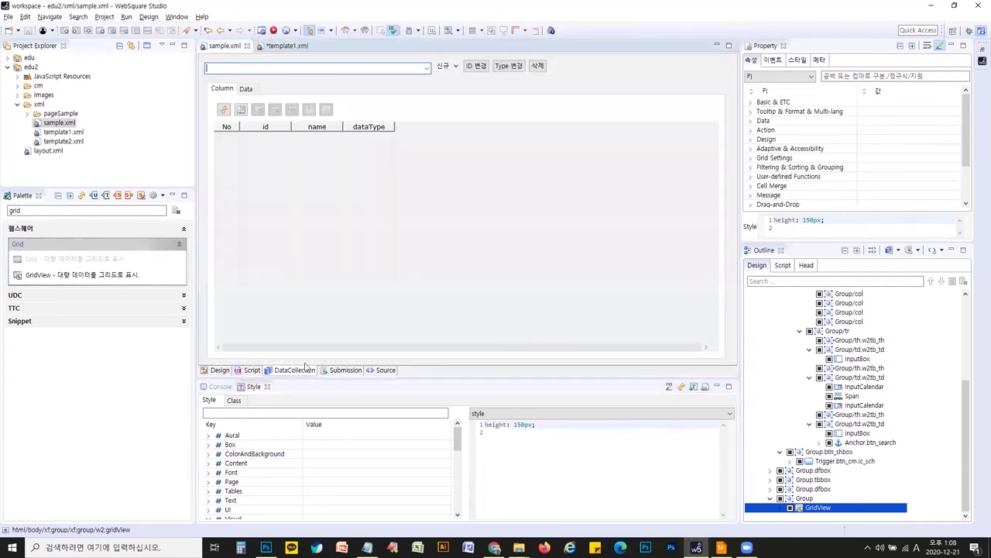
left_click(456, 66)
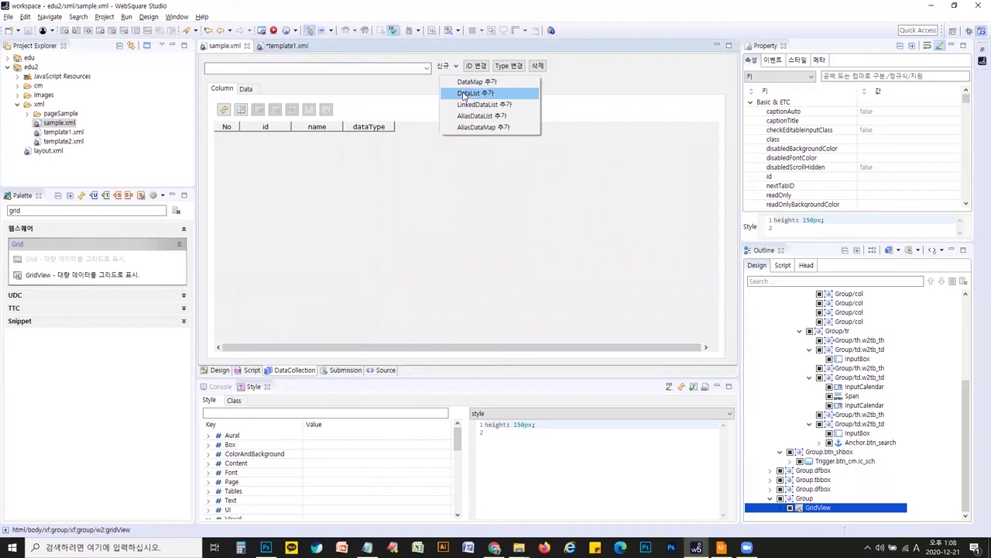
left_click(463, 94)
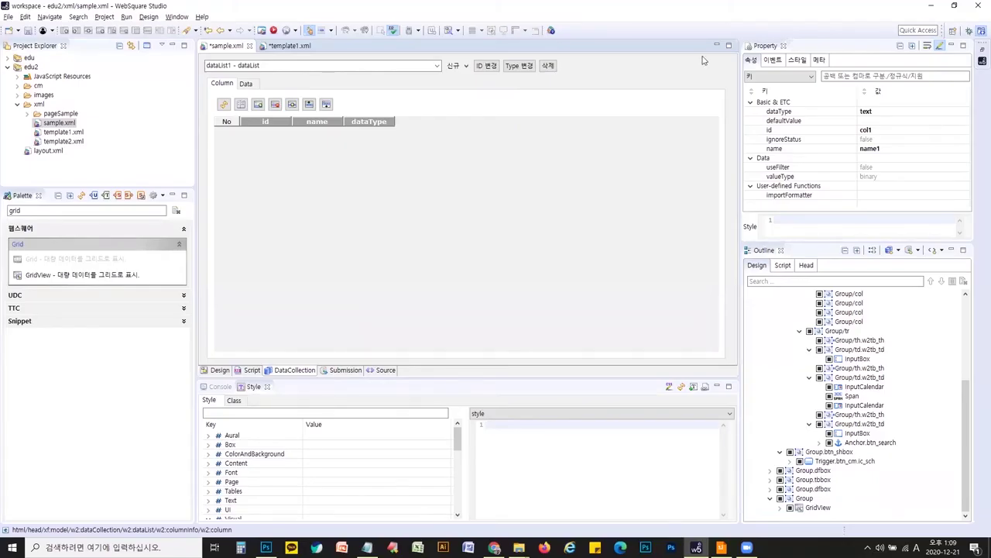
Add eleven text columns, col1 to col11, to the DataList
left_click(258, 105)
left_click(258, 105)
left_click(258, 104)
left_click(258, 104)
left_click(258, 105)
left_click(258, 105)
left_click(258, 105)
left_click(258, 104)
left_click(257, 104)
left_click(258, 105)
left_click(258, 105)
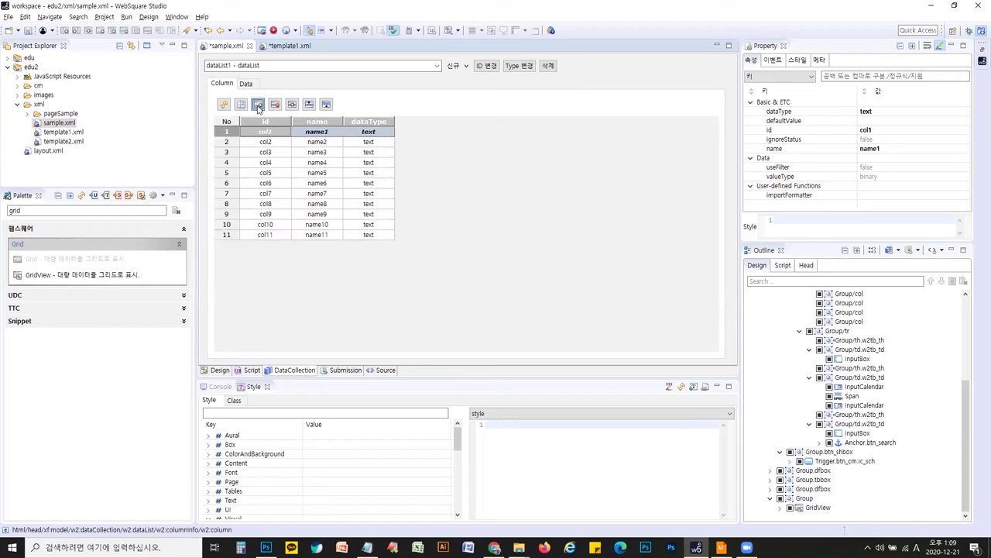
Enable the use data option for the DataList and add ten empty data rows
left_click(245, 83)
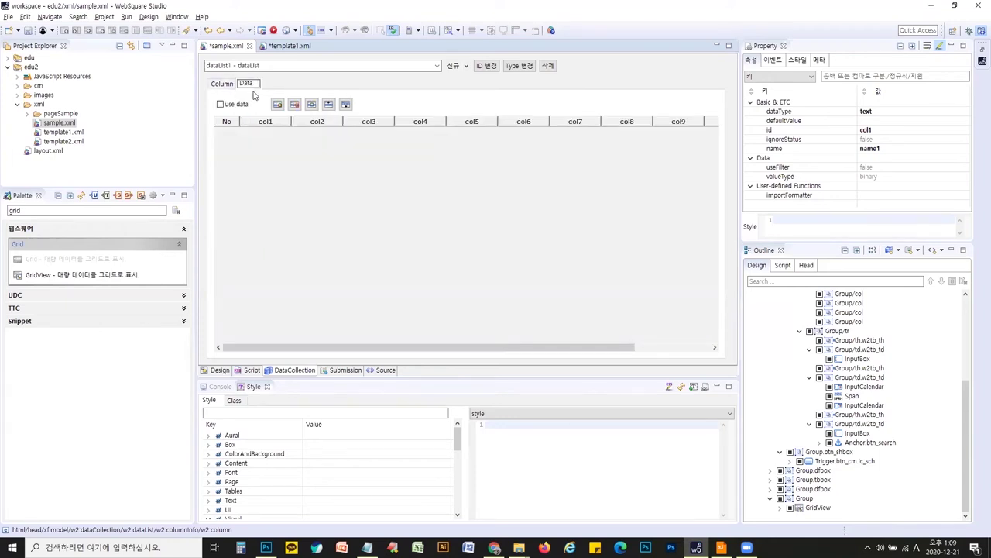
left_click(231, 106)
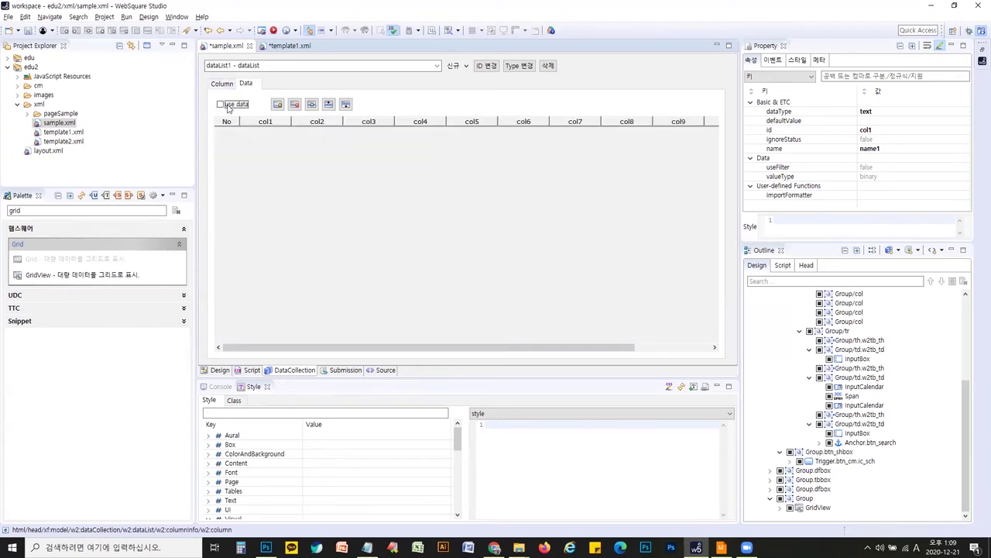
left_click(278, 105)
left_click(277, 105)
left_click(277, 106)
left_click(277, 106)
left_click(277, 107)
left_click(276, 107)
left_click(277, 107)
left_click(276, 107)
left_click(277, 107)
left_click(276, 107)
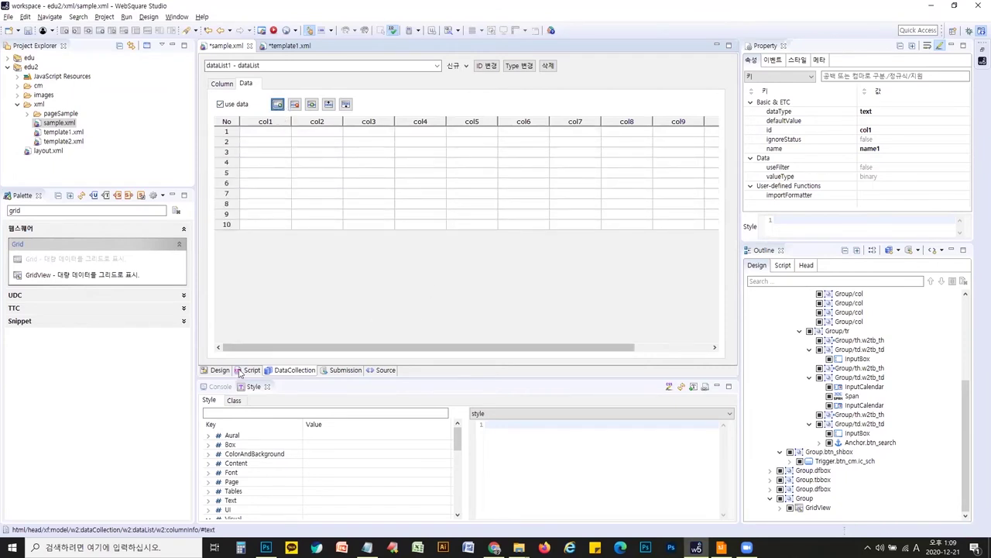
Bind dataList1 from the outline's DataCollection to the GridView with the 신규 생성 option, and save the page
left_click(219, 371)
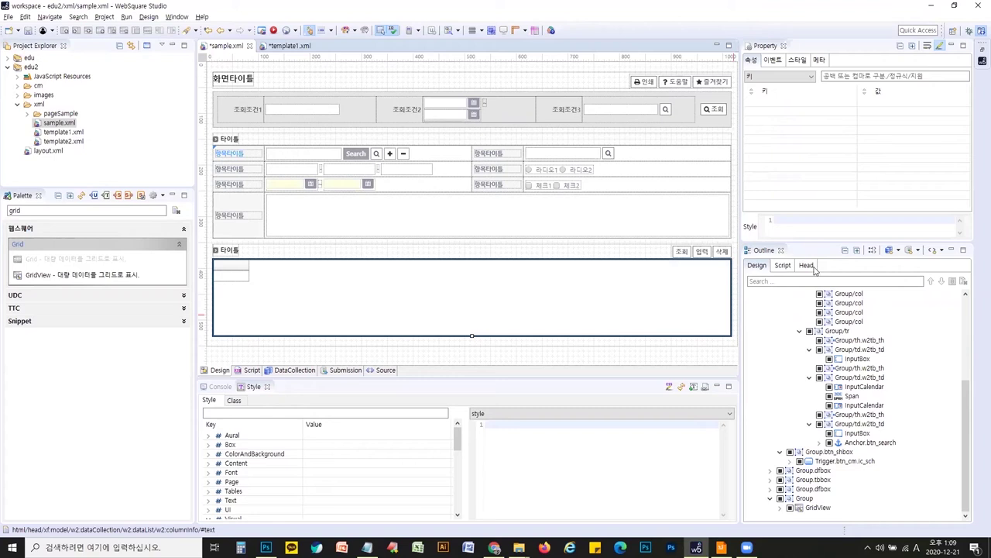
left_click(806, 265)
left_click(760, 312)
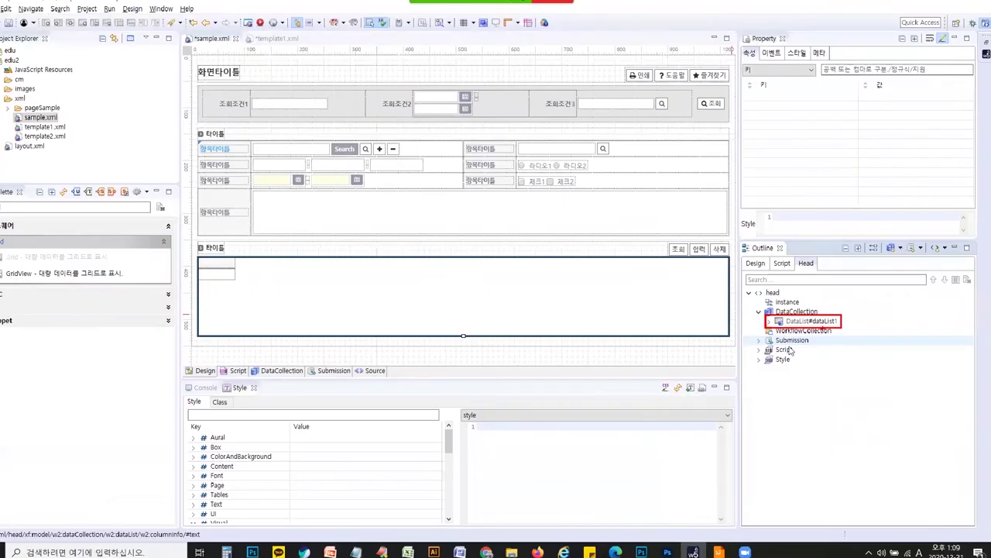
left_click_drag(796, 299, 385, 230)
left_click_drag(547, 294, 548, 292)
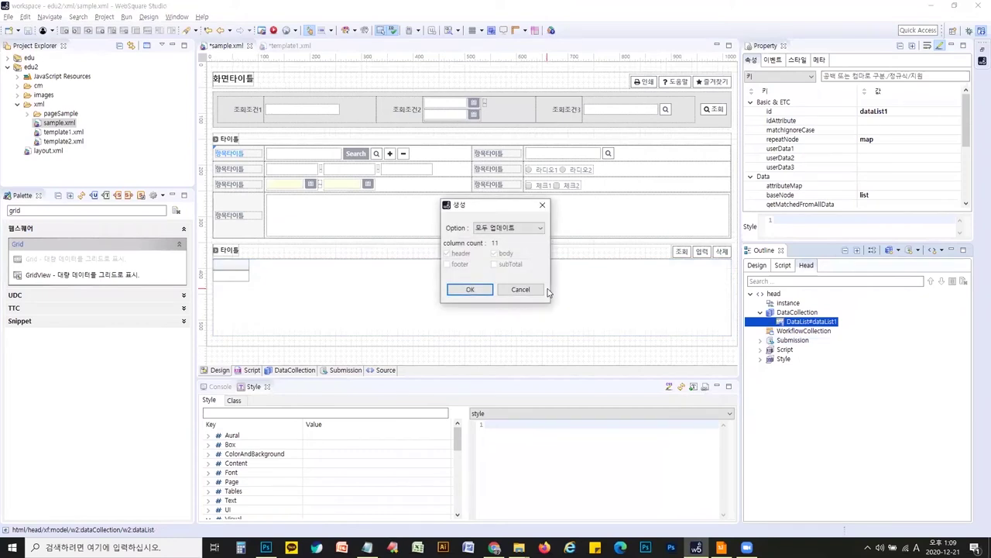
left_click_drag(512, 207, 577, 161)
left_click(573, 182)
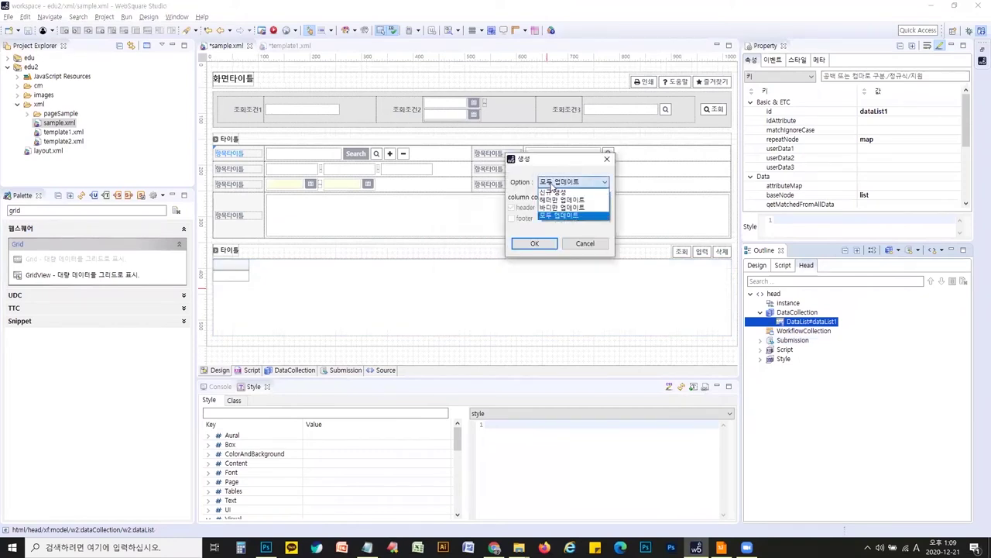
left_click(554, 195)
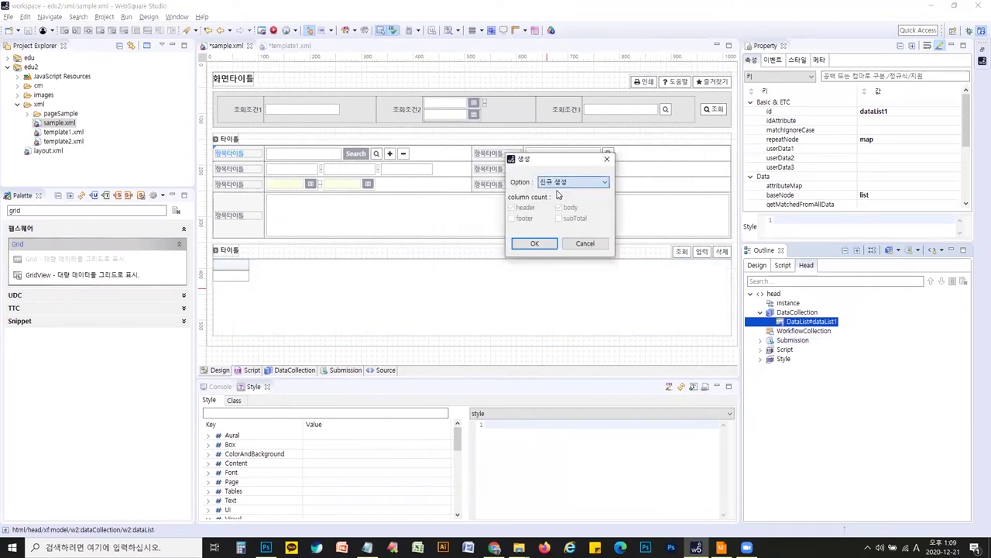
left_click(534, 244)
key("ctrl+s")
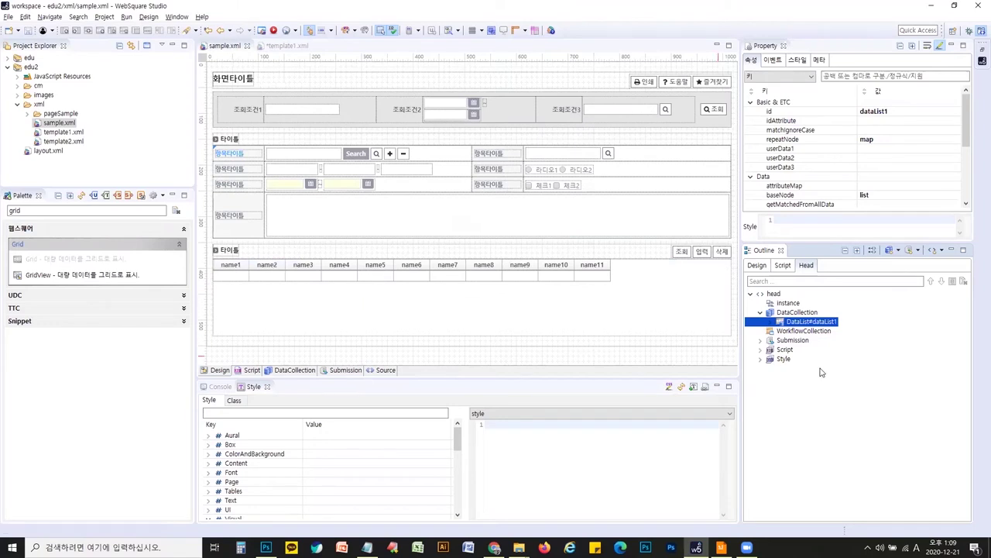
Copy the class gvwbox from the grid's group in template1.xml to the Group around the GridView in sample.xml
left_click(757, 264)
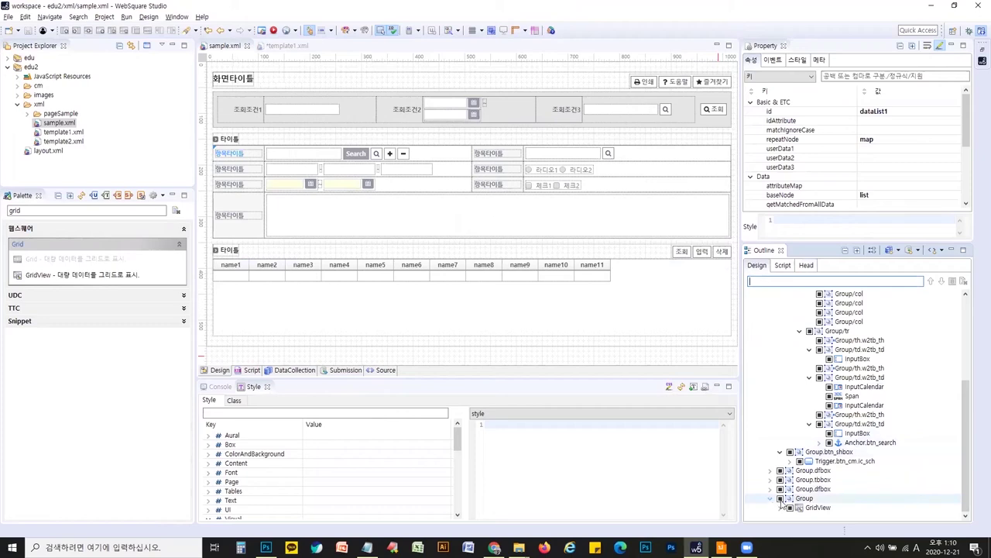
left_click(830, 500)
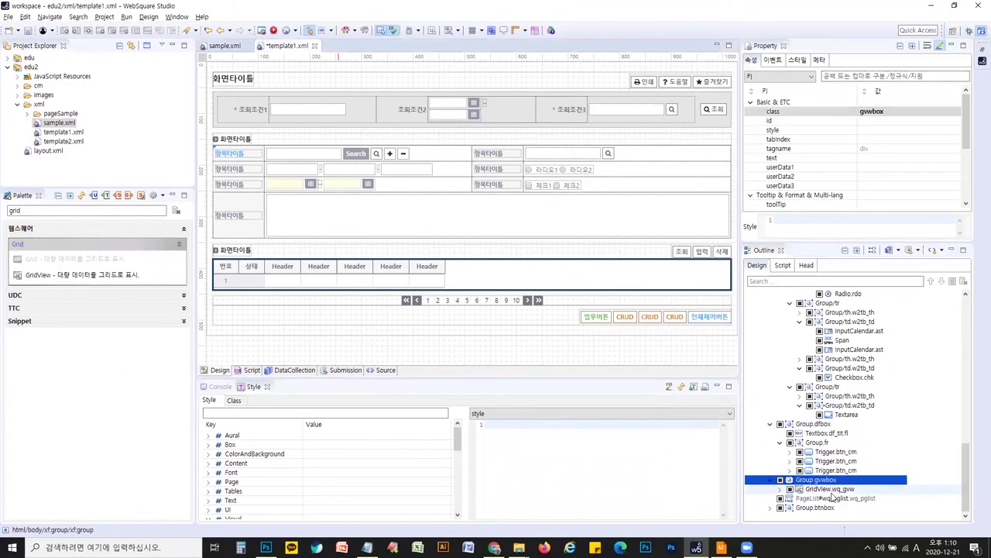
left_click(896, 114)
key("ctrl+c")
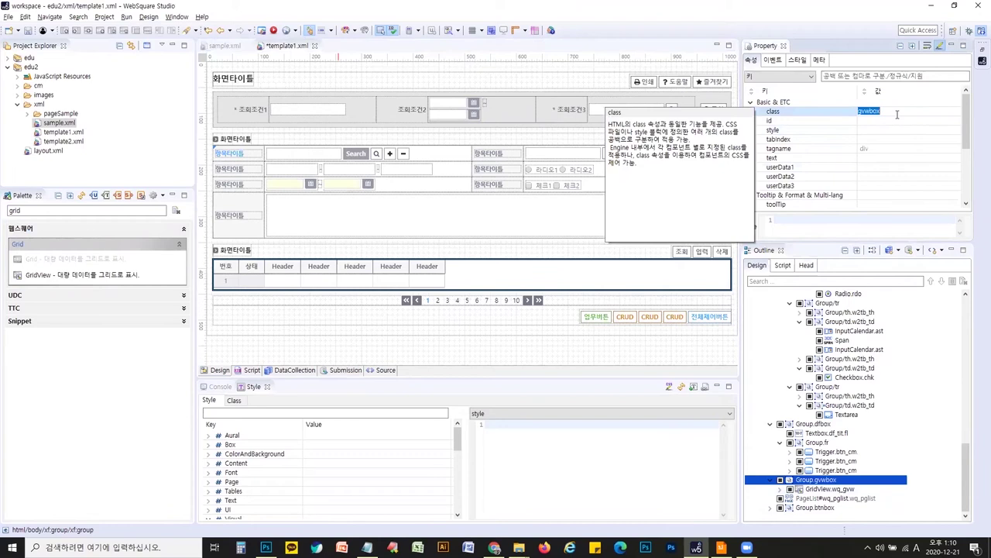
left_click(224, 46)
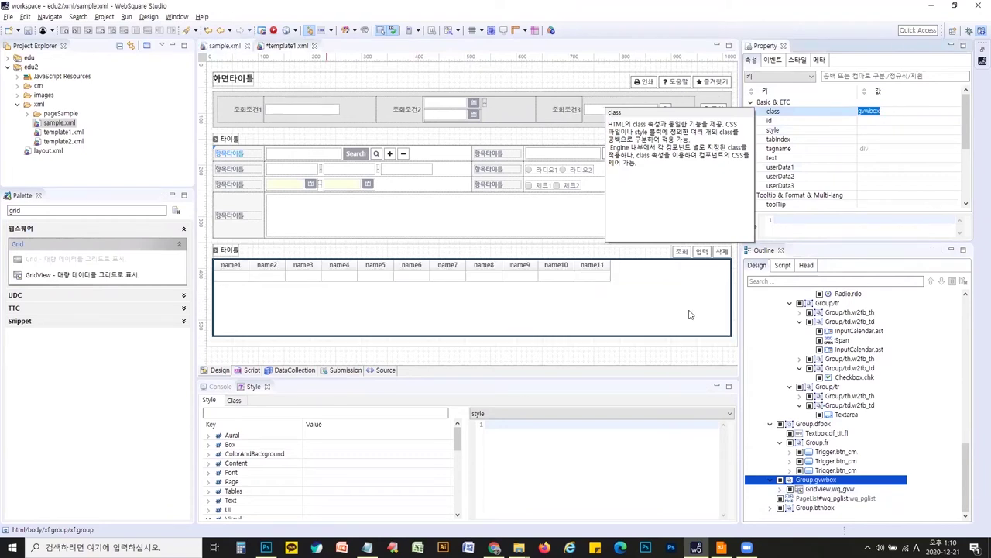
left_click(891, 111)
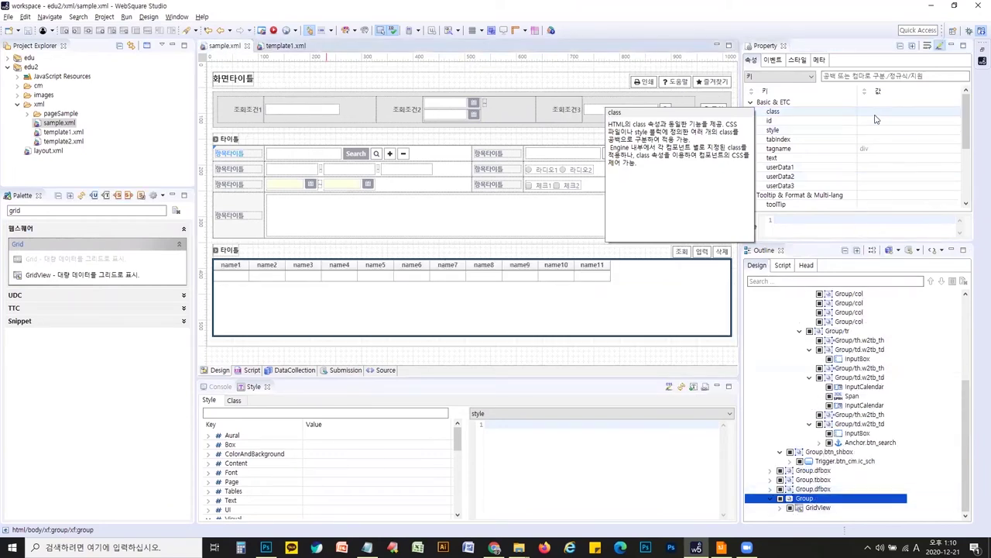
key("ctrl+v")
Copy the class wq_gvw from the GridView in template1.xml to the GridView in sample.xml
left_click(283, 47)
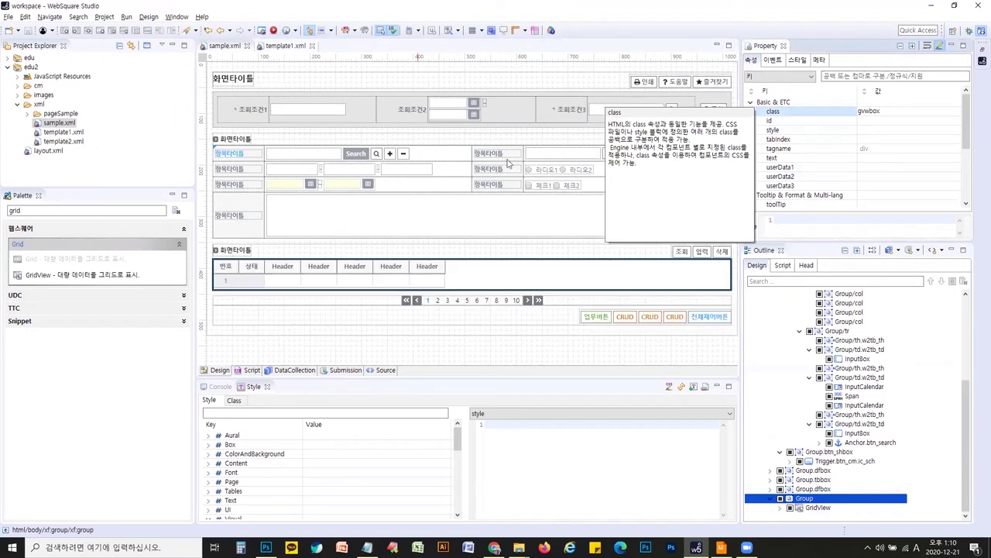
left_click(829, 489)
left_click(890, 139)
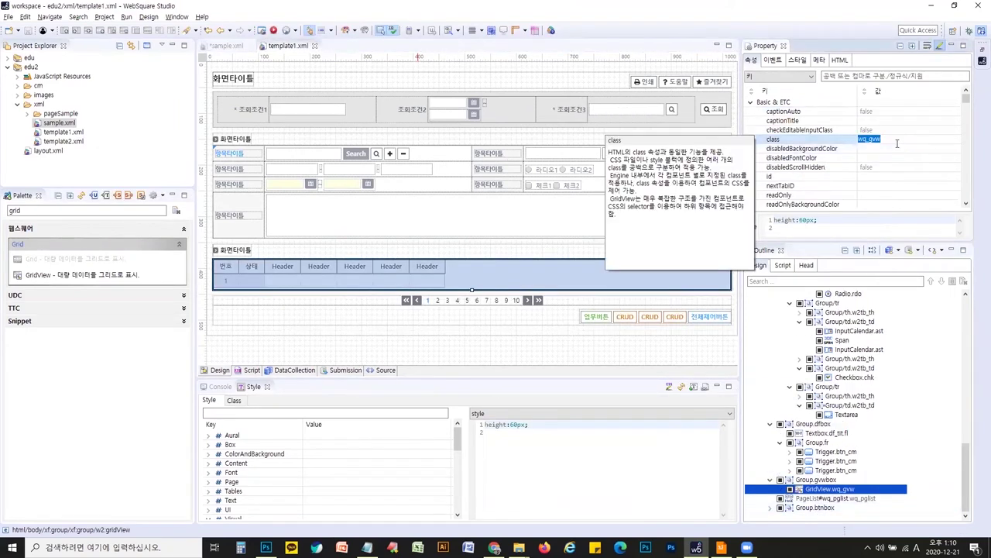
left_click(226, 45)
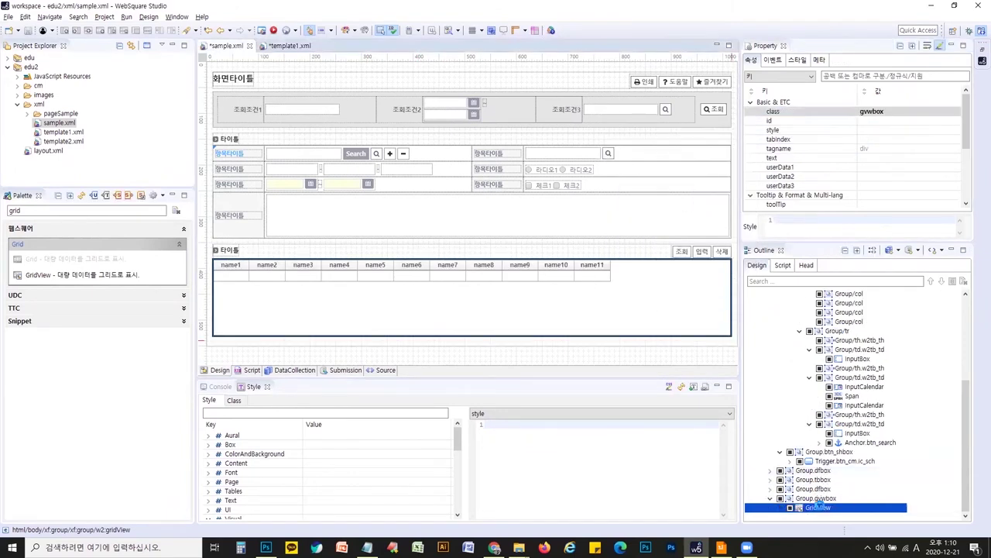
left_click(883, 140)
type("wq_gvw")
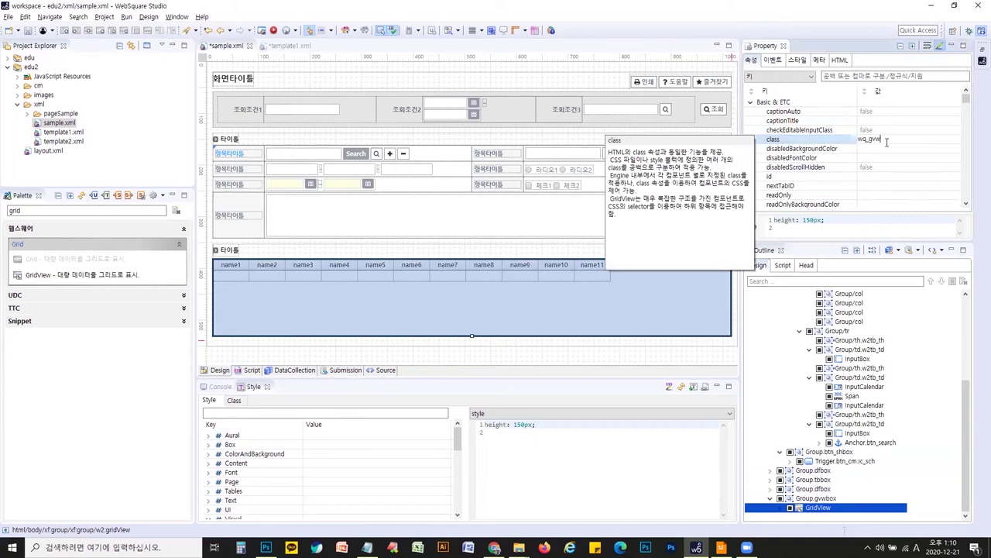
key("Return")
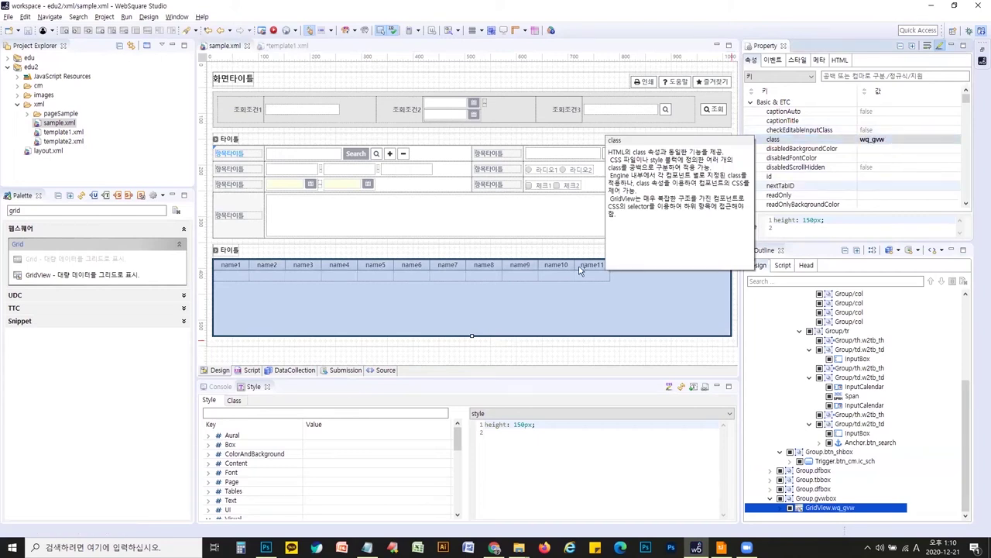
Save sample.xml, and copy the height:27px style of the first Header column in template1.xml's grid
key("ctrl+s")
left_click(681, 390)
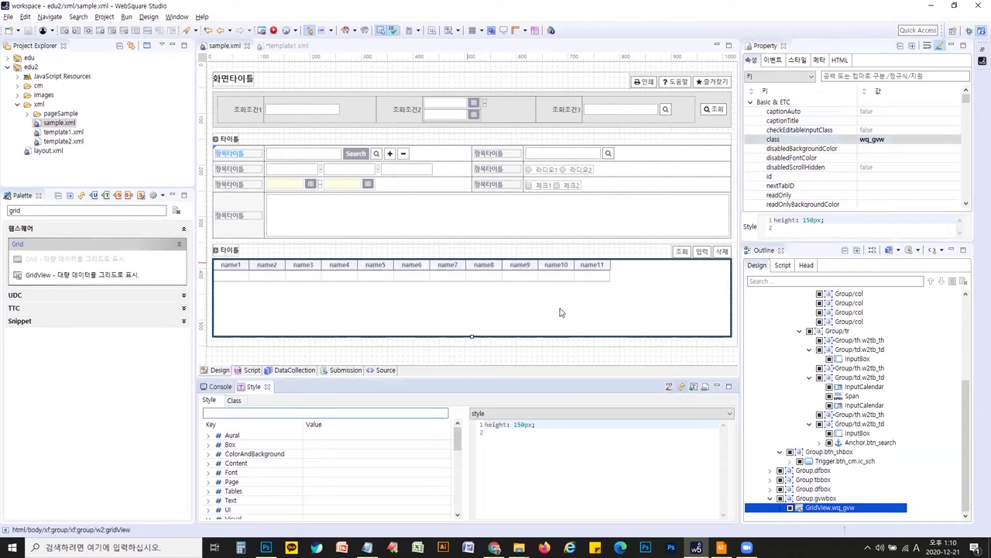
left_click(280, 46)
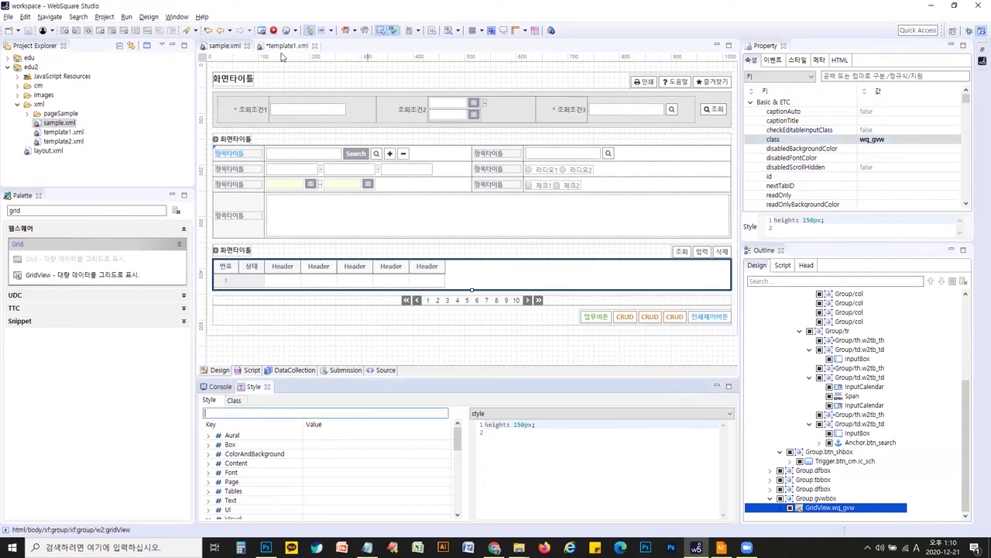
left_click(283, 266)
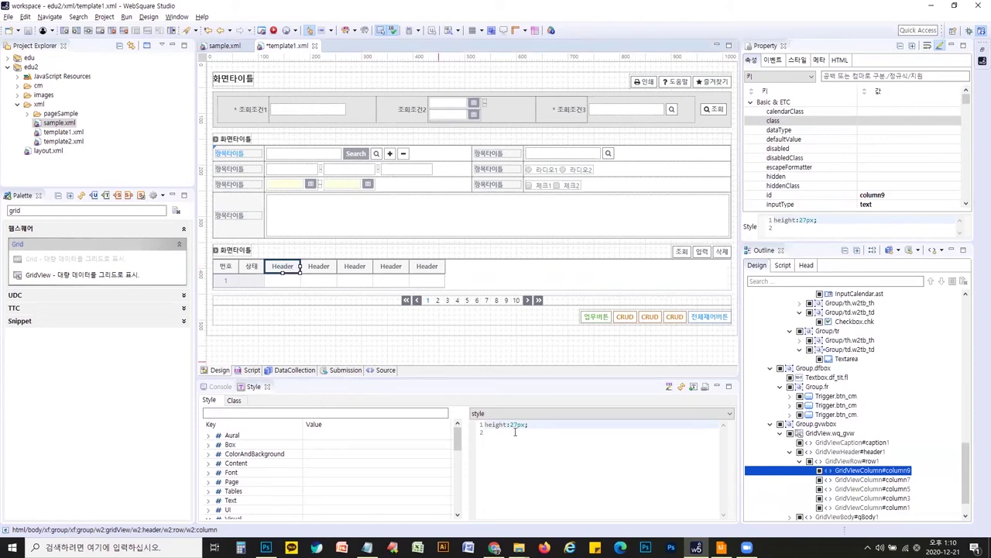
left_click(558, 434)
left_click_drag(529, 424, 464, 416)
left_click_drag(545, 437, 457, 410)
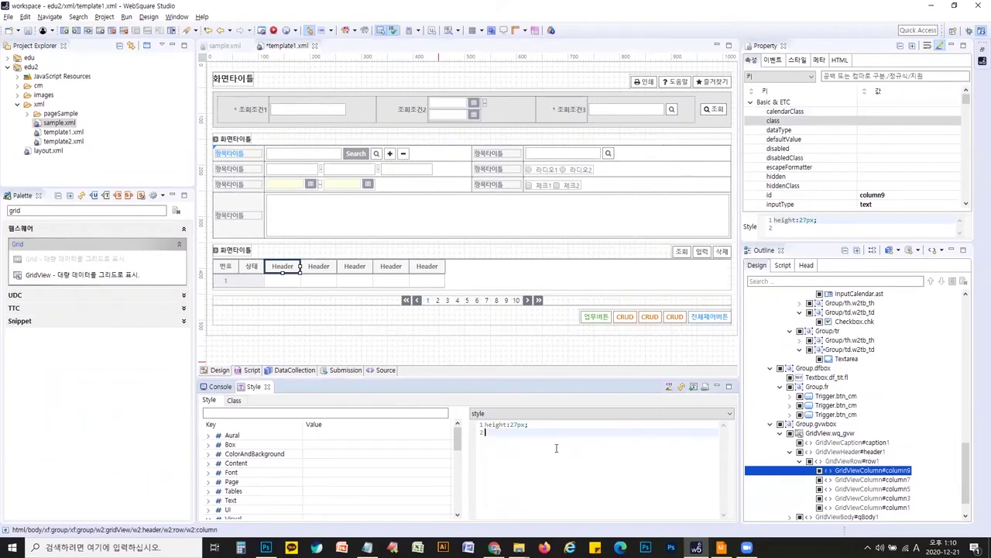
key("ctrl+a")
key("ctrl+c")
Replace the style of the name1 header column in sample.xml's GridView with height:27px
left_click(224, 45)
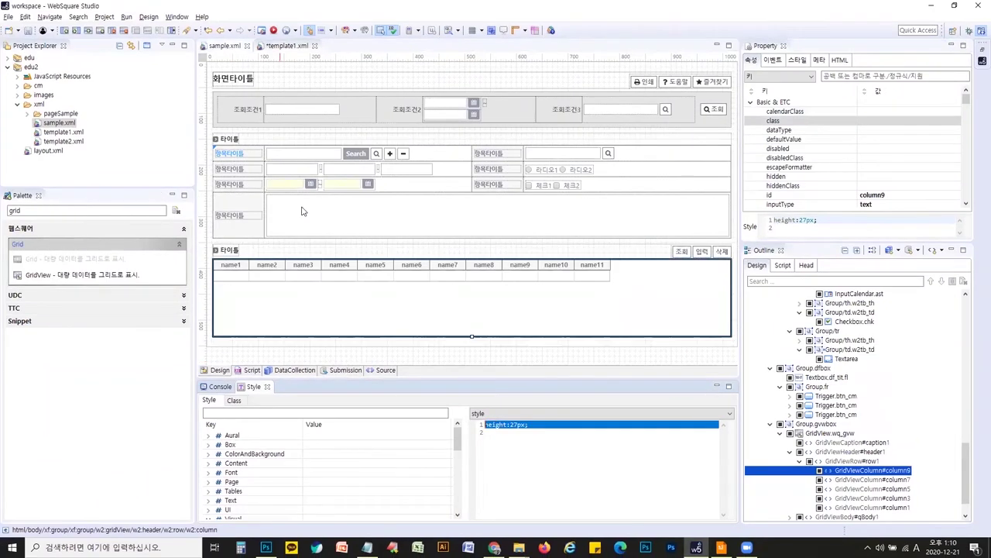
left_click(240, 267)
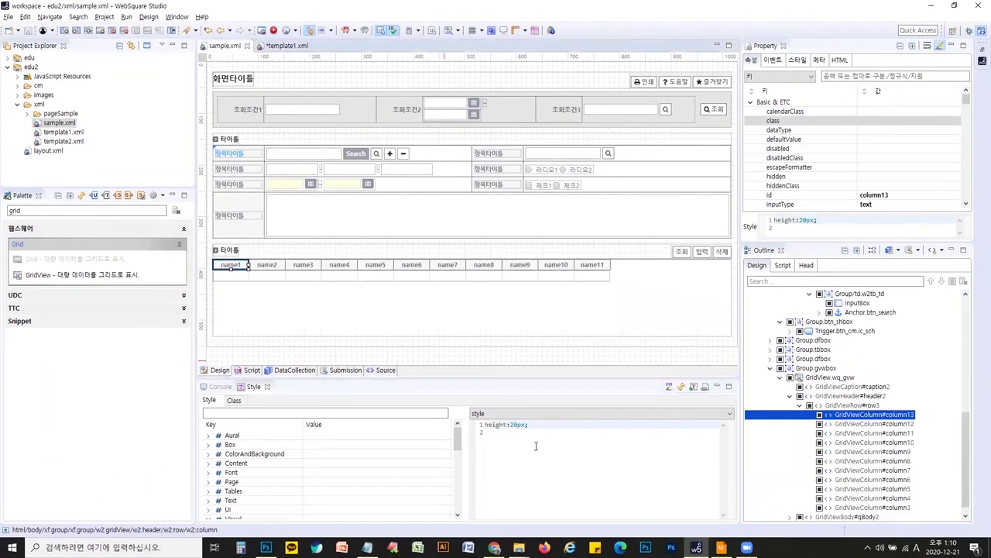
left_click(513, 463)
key("ctrl+a")
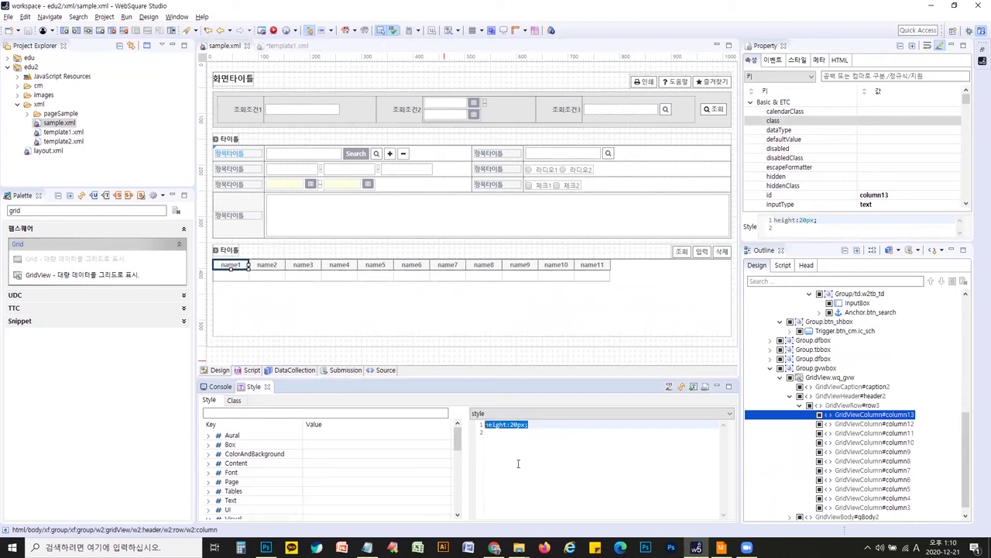
key("ctrl+v")
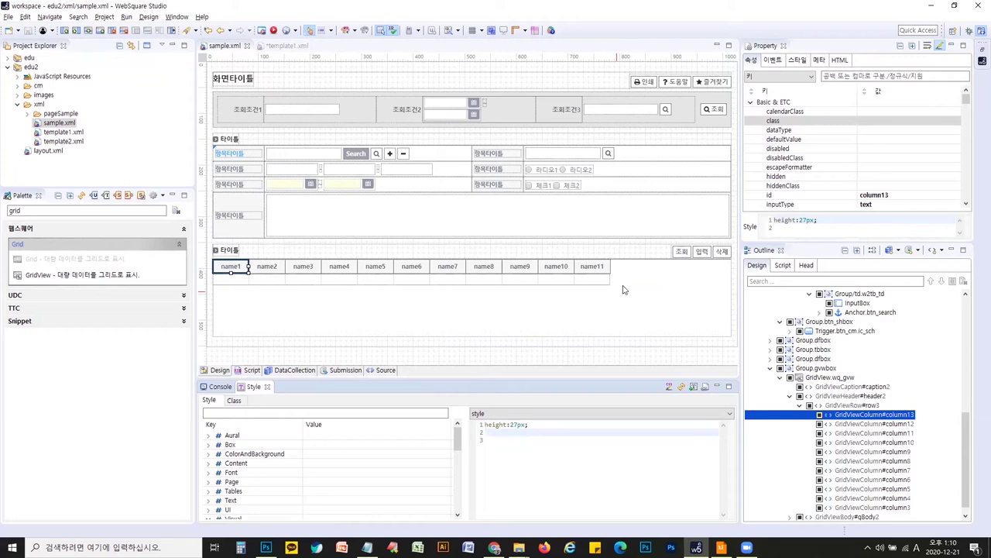
Set the first body column of sample.xml's GridView to the 25px height used by the grid body in template1.xml
left_click(286, 46)
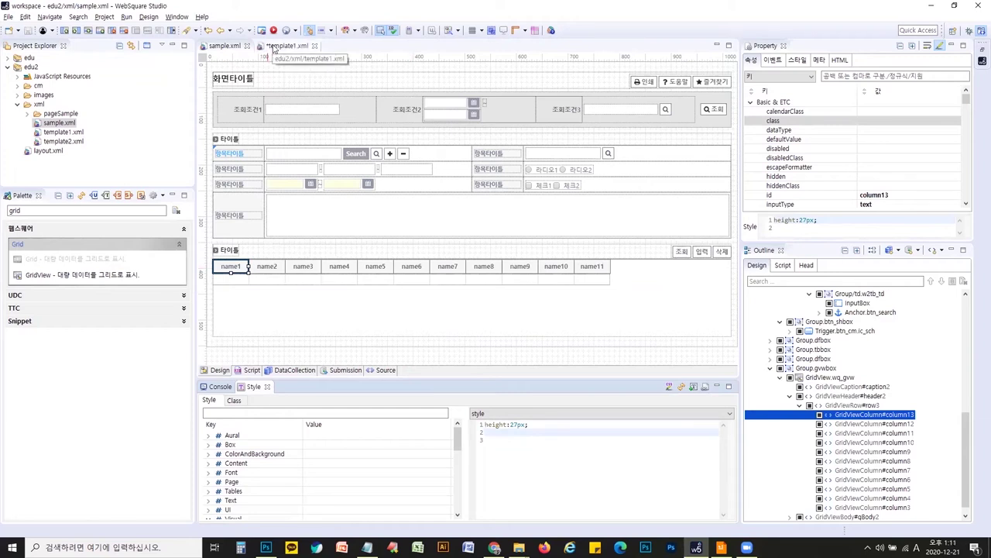
left_click(282, 281)
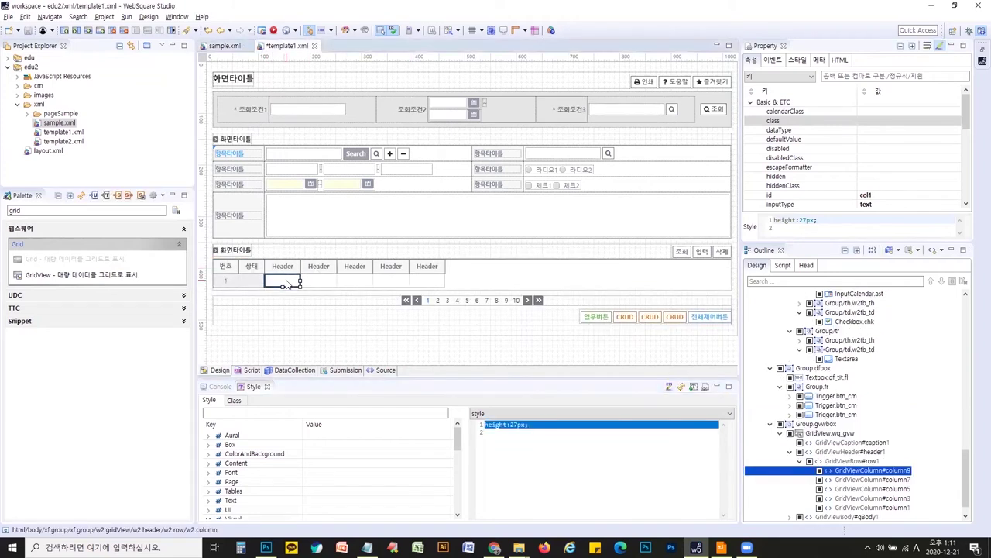
left_click(505, 471)
key("ctrl+a")
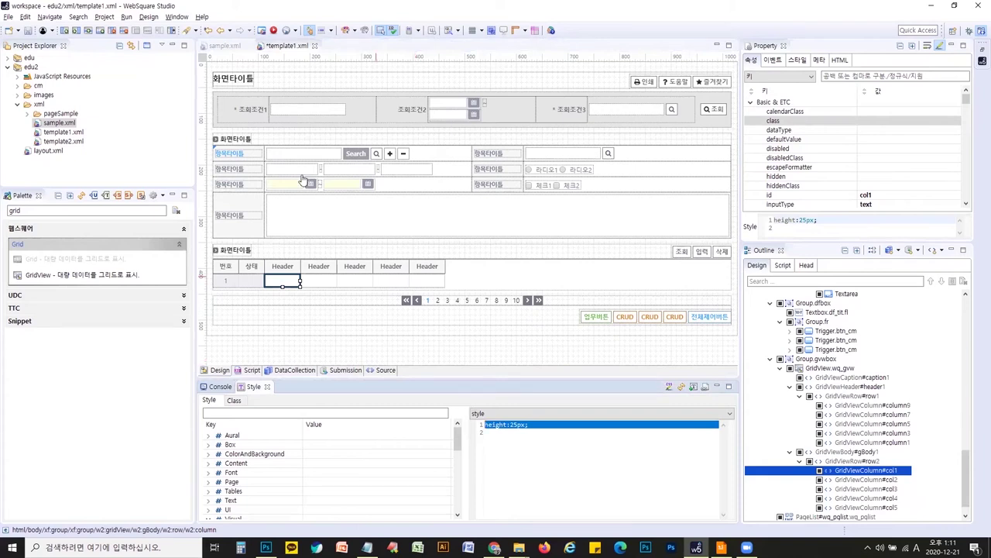
left_click(225, 46)
left_click(247, 280)
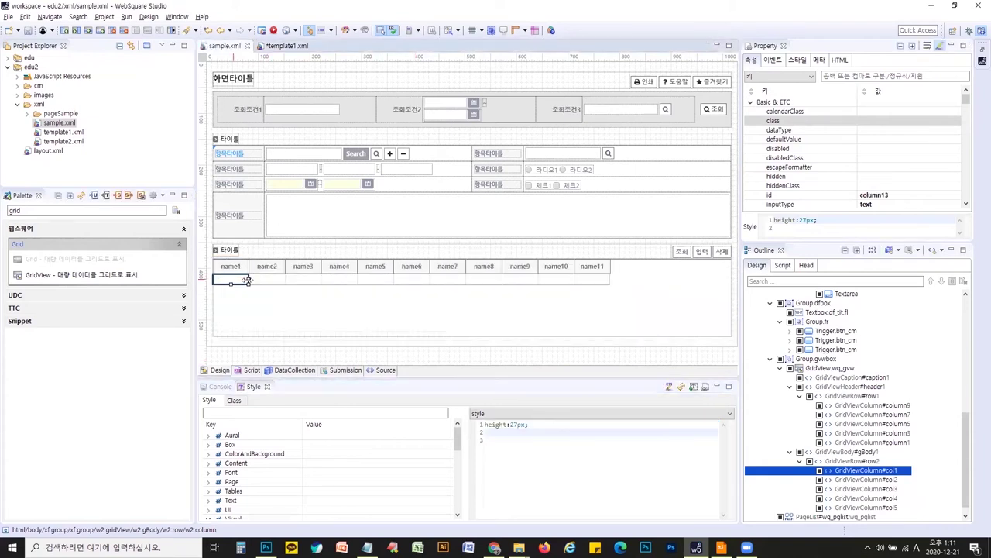
left_click(514, 425)
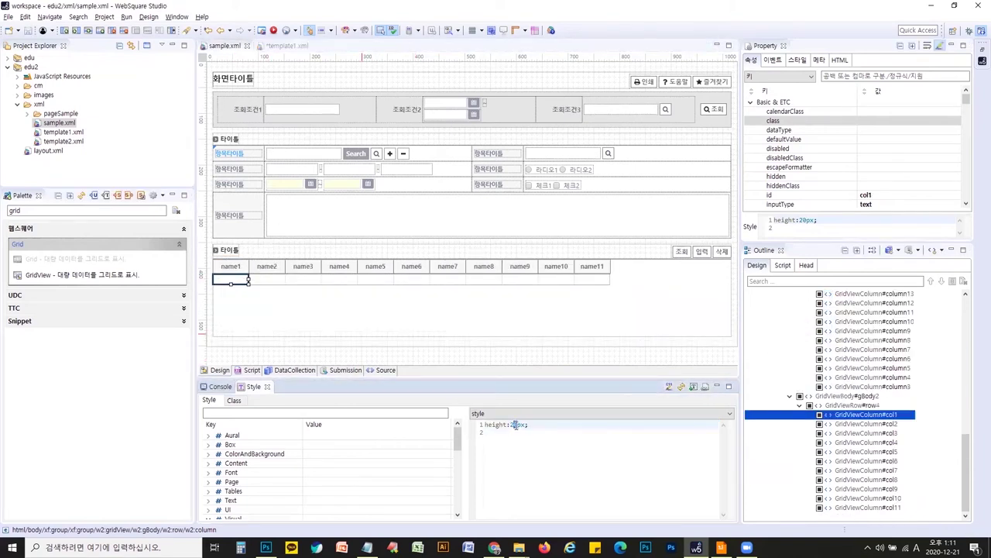
left_click(682, 285)
Add a row number column to sample.xml's GridView with rowNumVisible true, rowNumWidth 50 and rowNumHeaderValue 번호
left_click(287, 46)
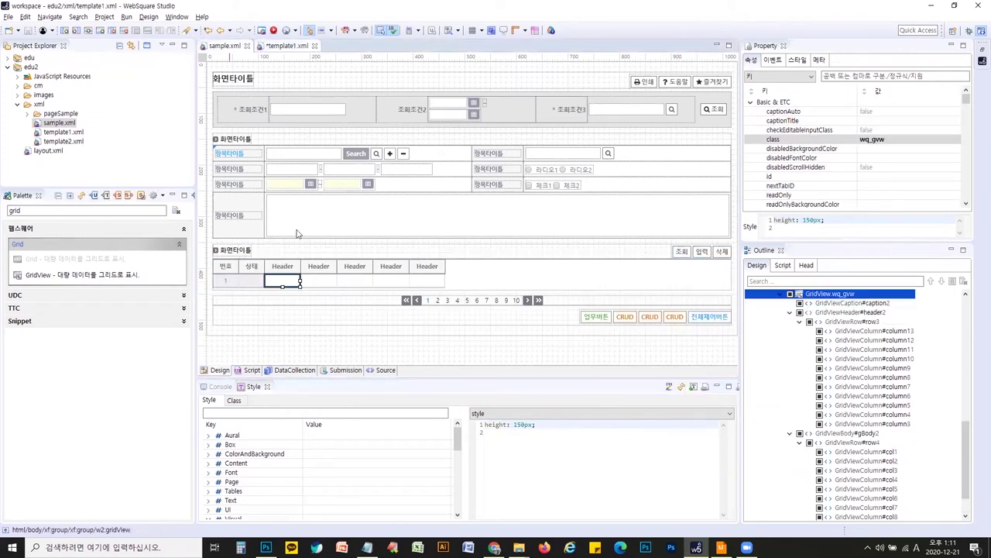
left_click(280, 281)
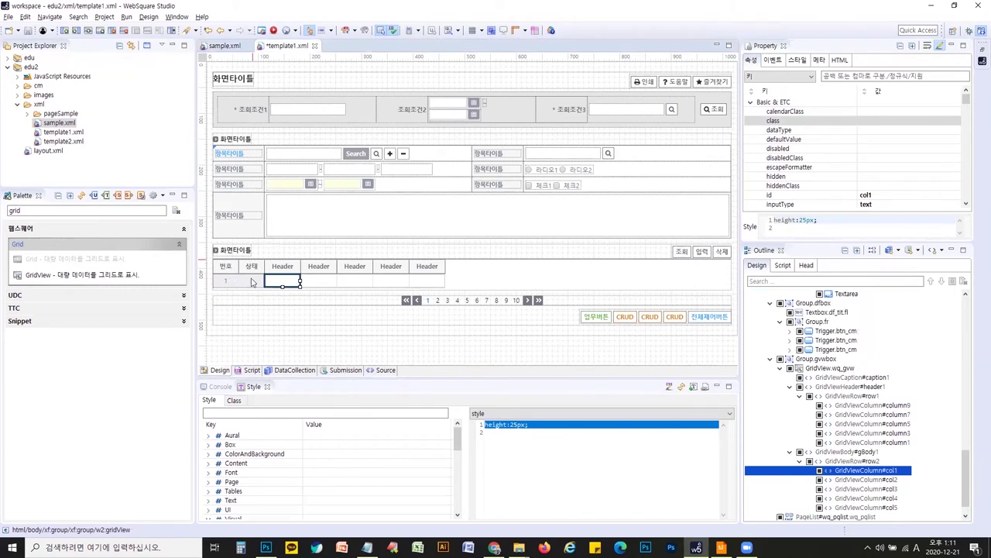
left_click(225, 45)
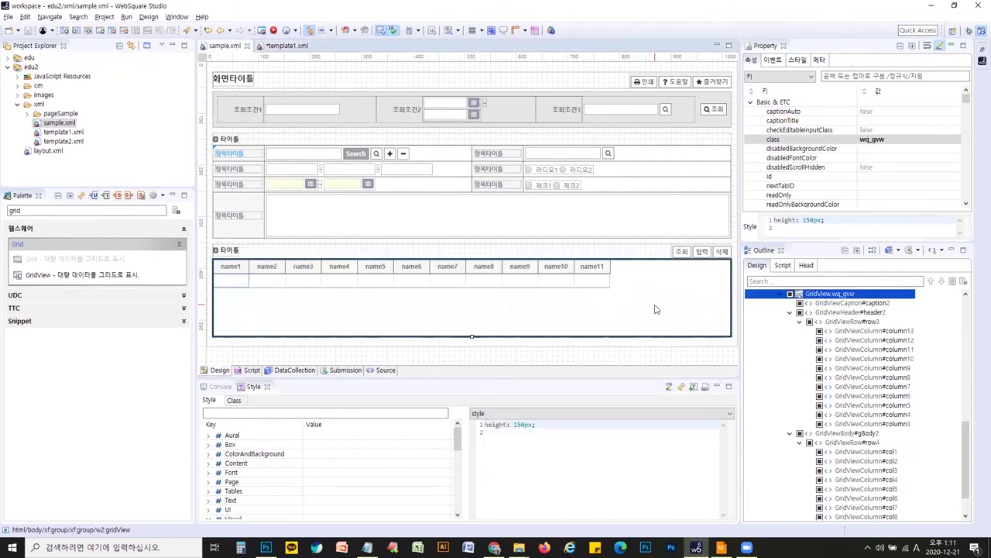
left_click(850, 78)
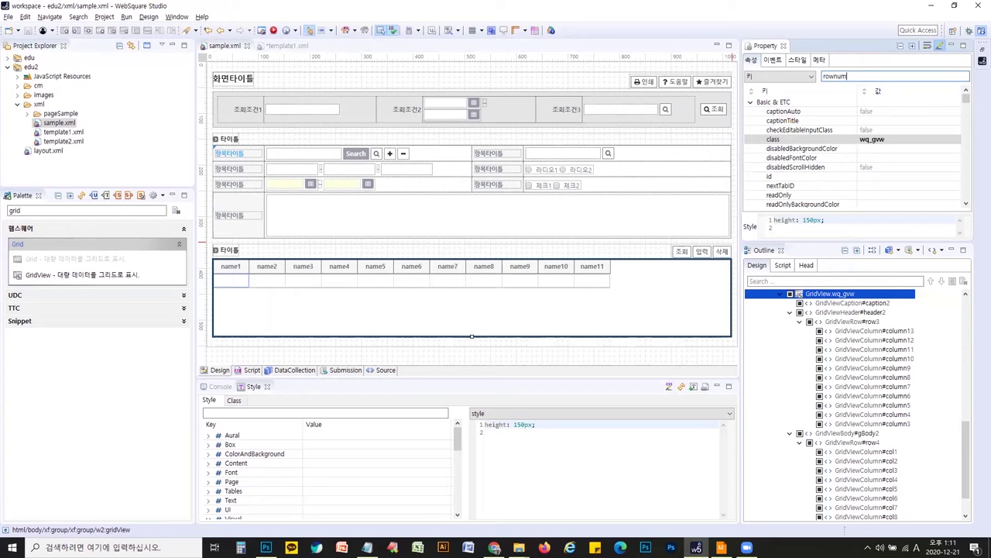
left_click(949, 167)
left_click(966, 168)
left_click(872, 181)
left_click(871, 176)
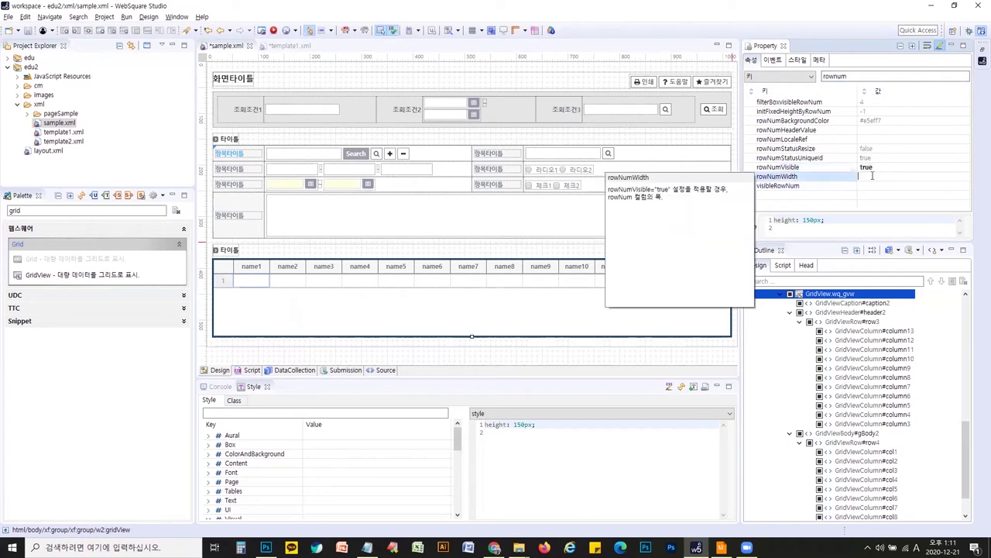
type("50")
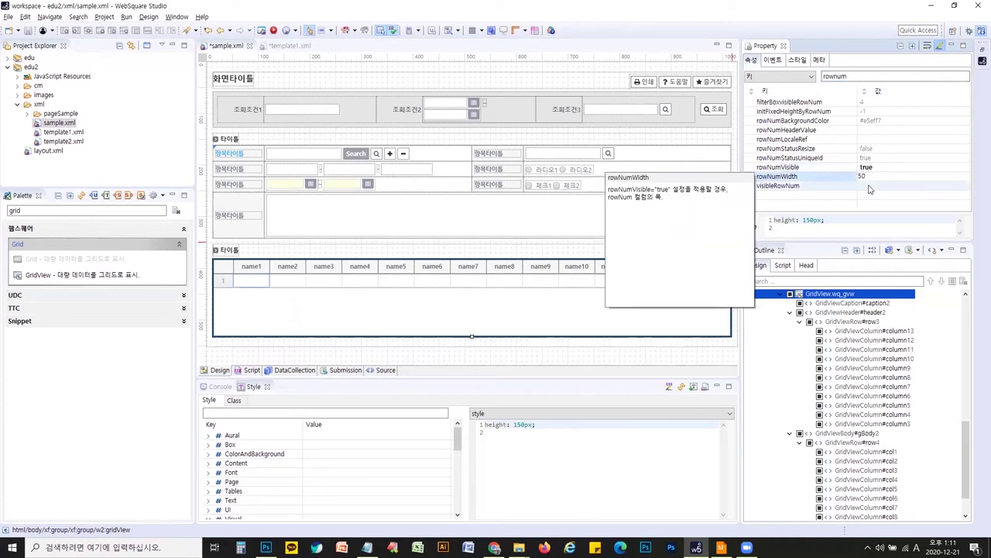
left_click(887, 130)
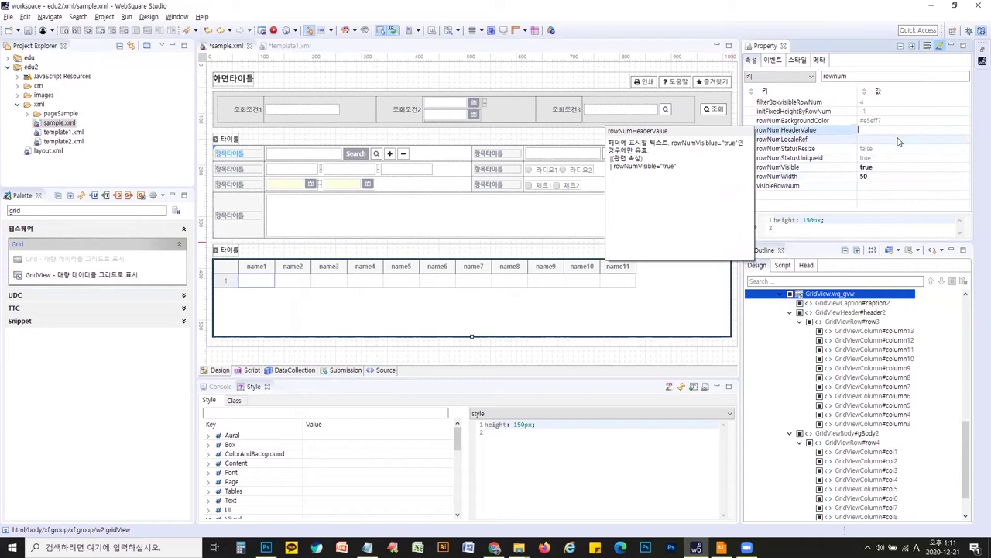
type("번호")
key("Return")
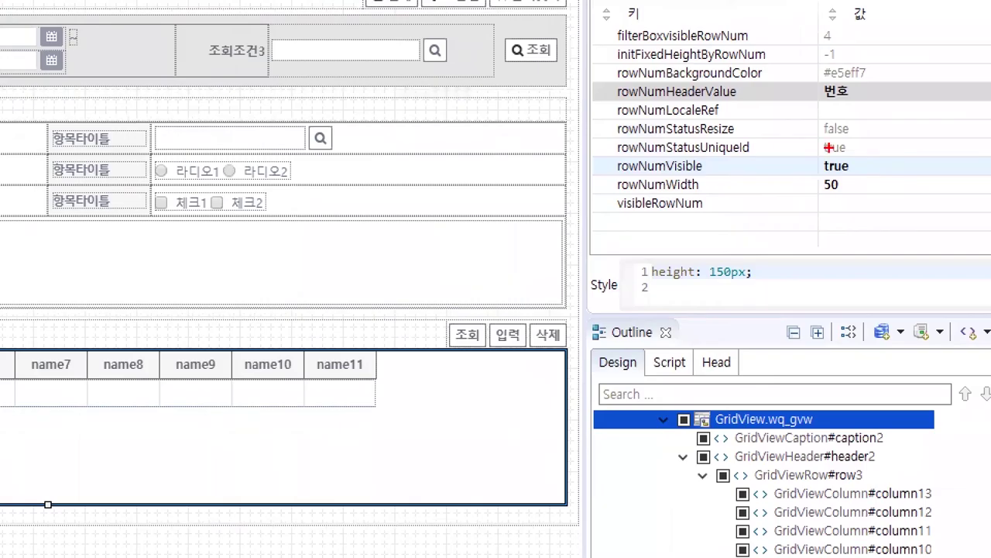
mouse_move(613, 78)
left_mouse_down()
mouse_move(742, 99)
mouse_move(870, 103)
left_mouse_up()
mouse_move(609, 154)
left_mouse_down()
mouse_move(703, 178)
mouse_move(860, 193)
left_mouse_up()
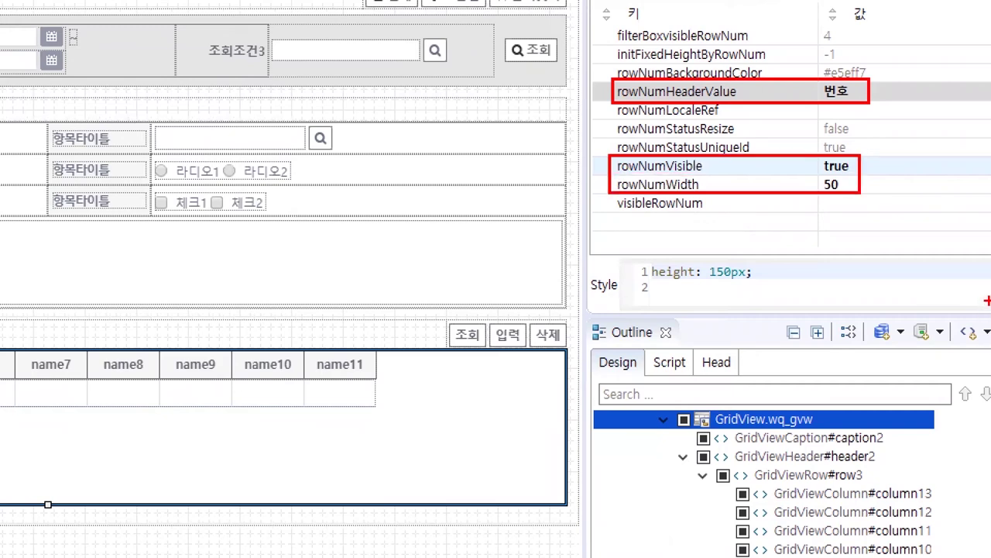
key("Escape")
Add a row status column to the GridView with rowStatusVisible true, rowStatusWidth 50 and rowStatusHeaderValue 상태
key("BackSpace")
key("BackSpace")
key("BackSpace")
type("ㄴㅅ")
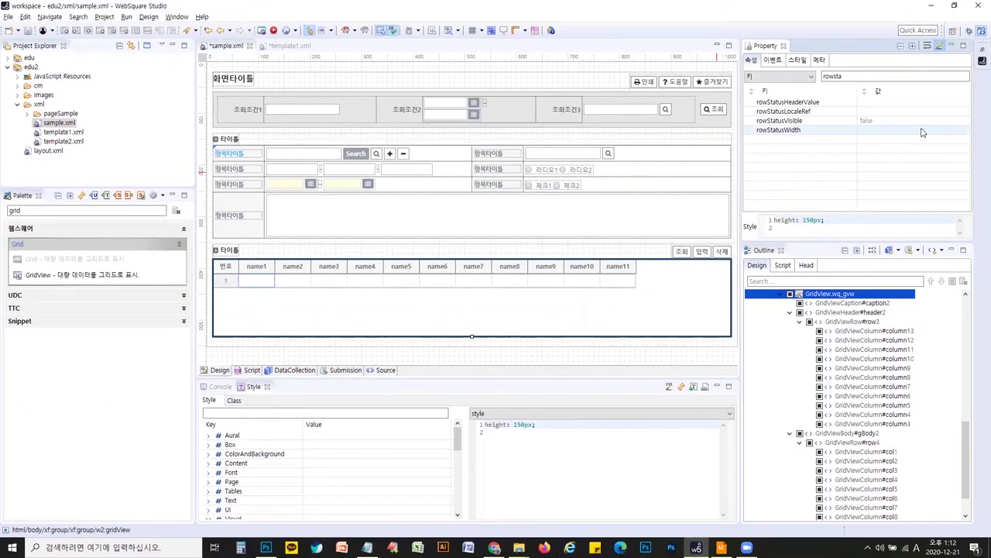
left_click(923, 121)
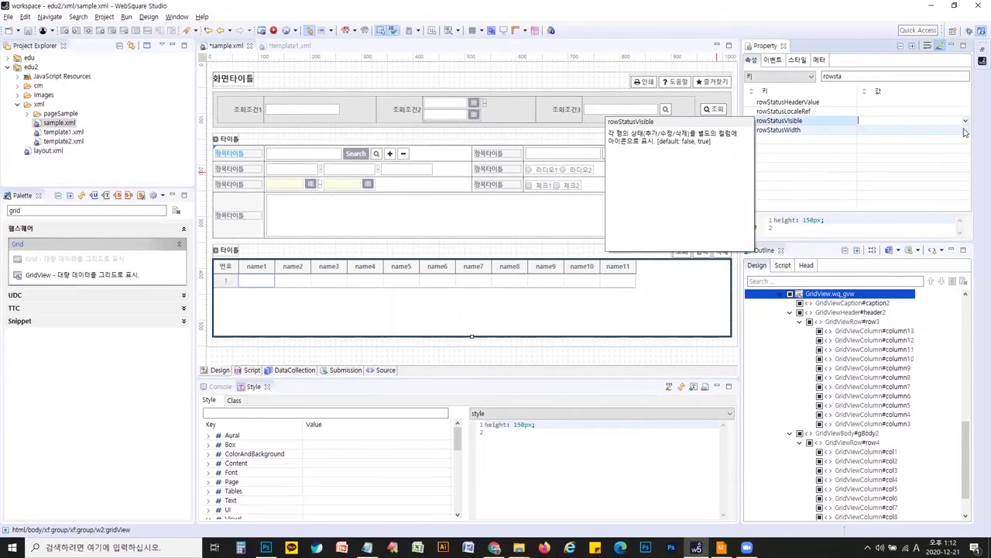
left_click(965, 121)
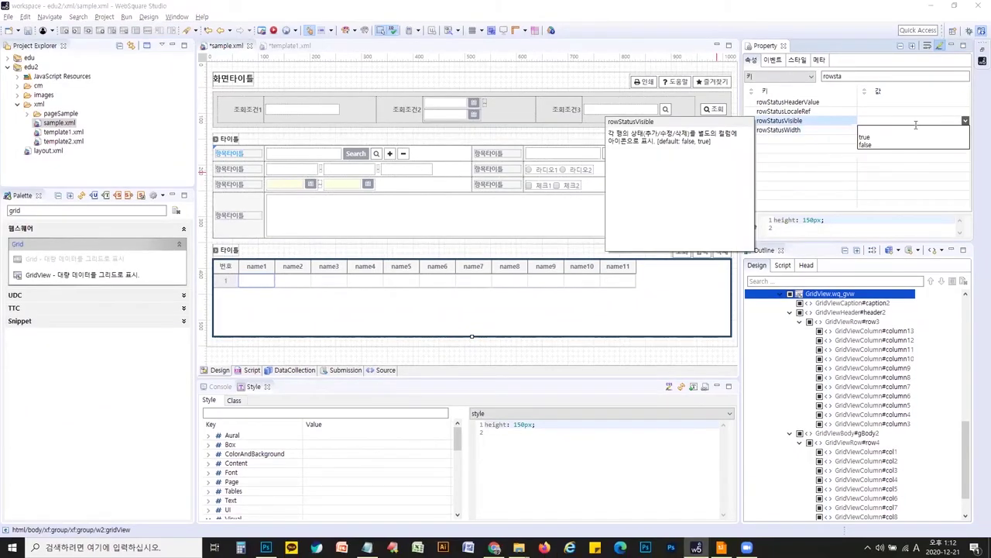
left_click(878, 138)
left_click(875, 130)
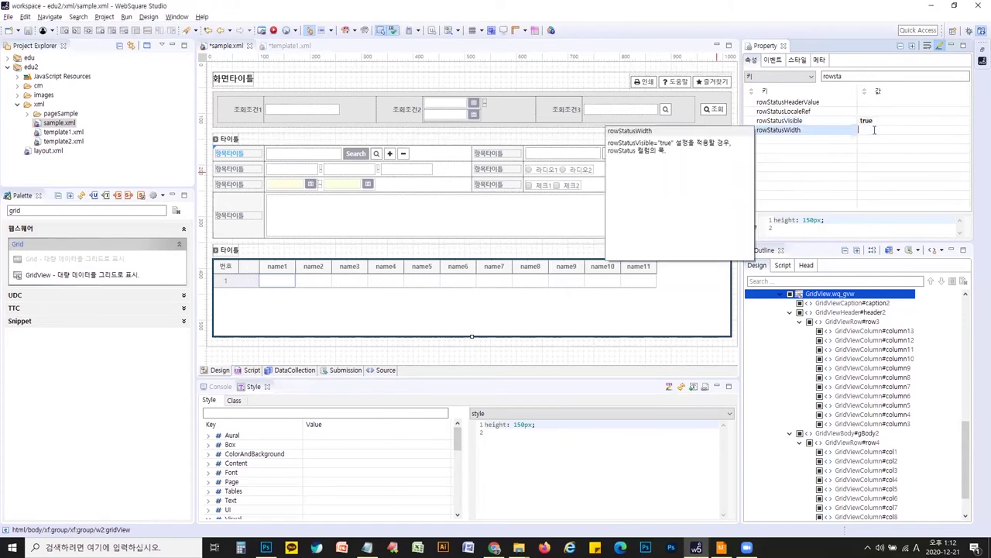
key("Return")
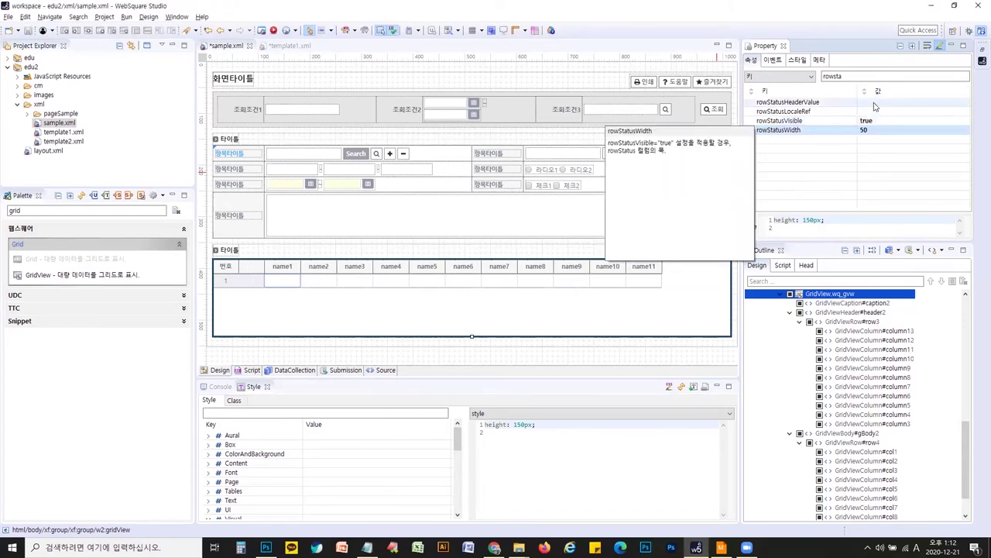
left_click(875, 103)
type("상태")
key("Return")
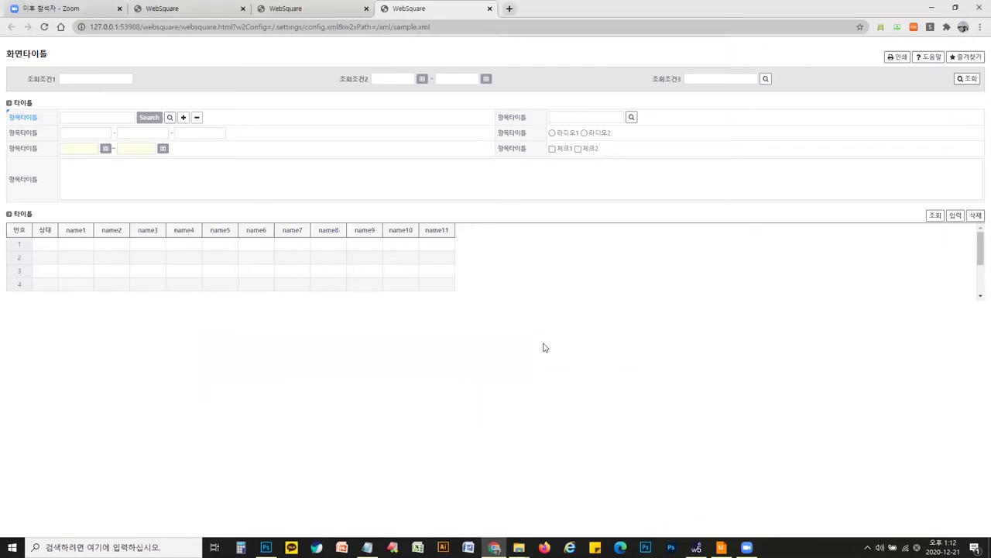
Inspect the grid's width and scroll area on the previewed sample page with the browser's element inspector
key("ctrl+shift+c")
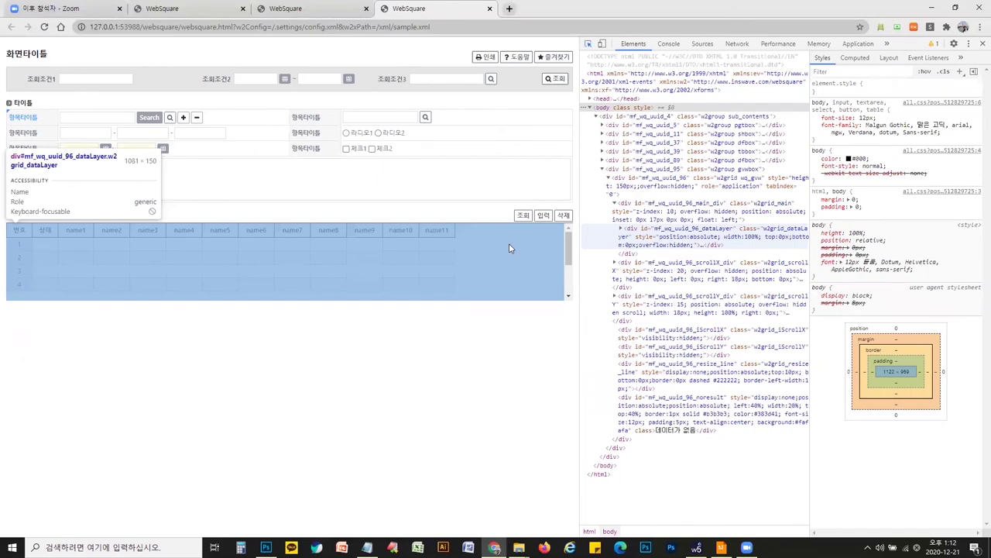
left_click(486, 343)
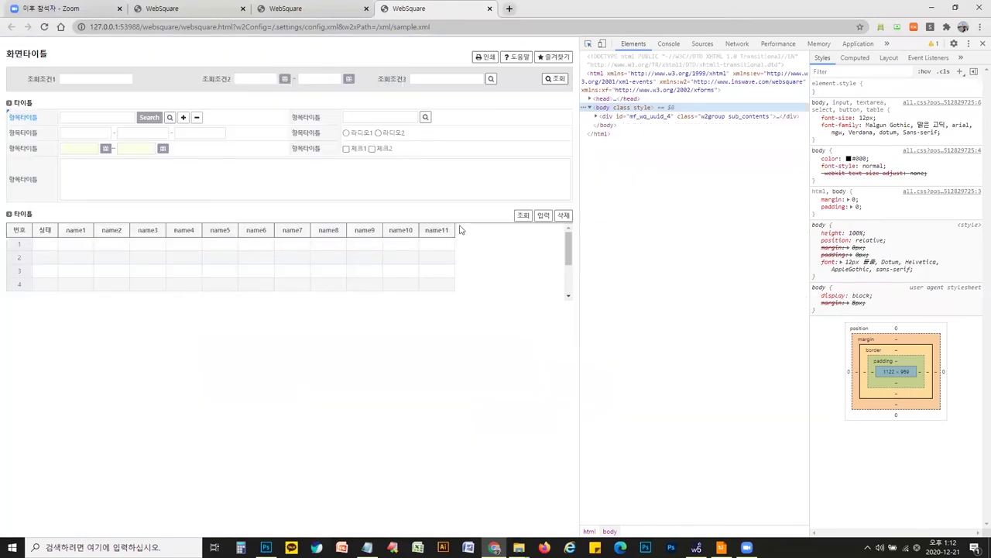
left_click(567, 244)
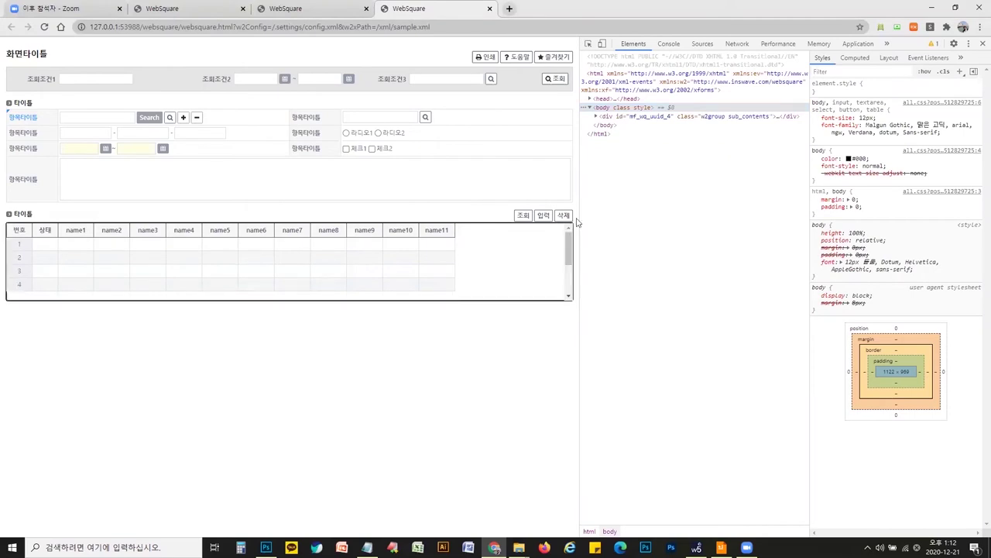
In WebSquare Studio, set the autoFit property of sample.xml's GridView to allColumn
key("alt+Tab")
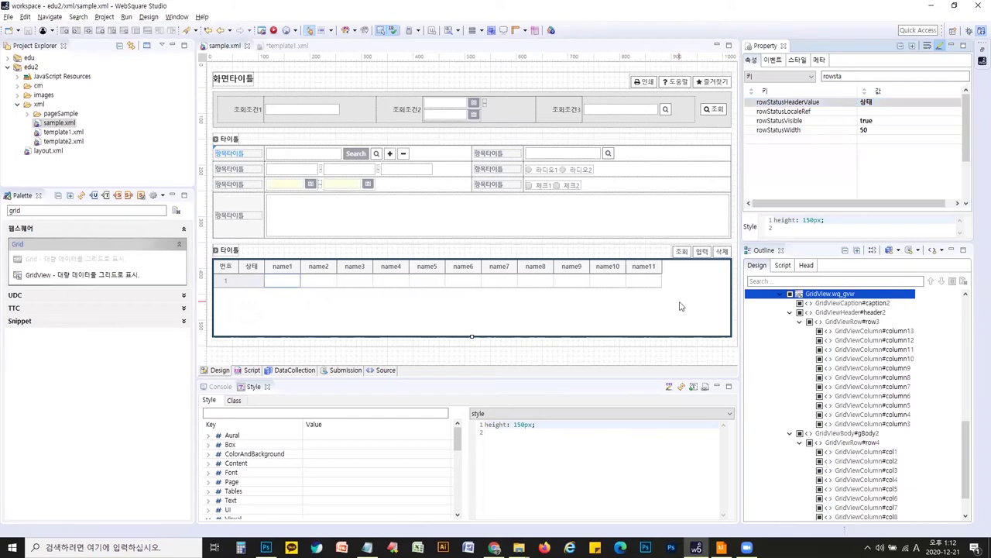
left_click(790, 293)
left_click(817, 499)
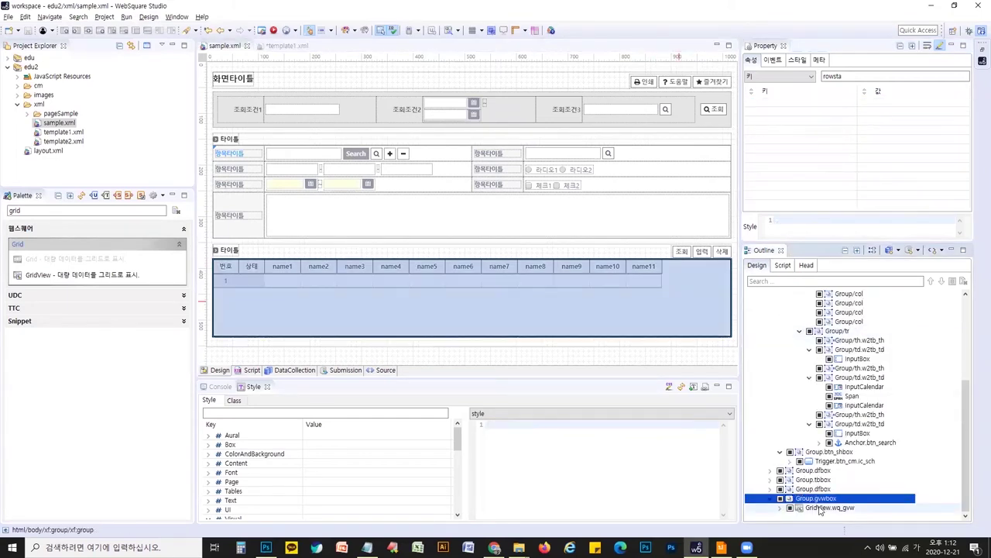
left_click(819, 508)
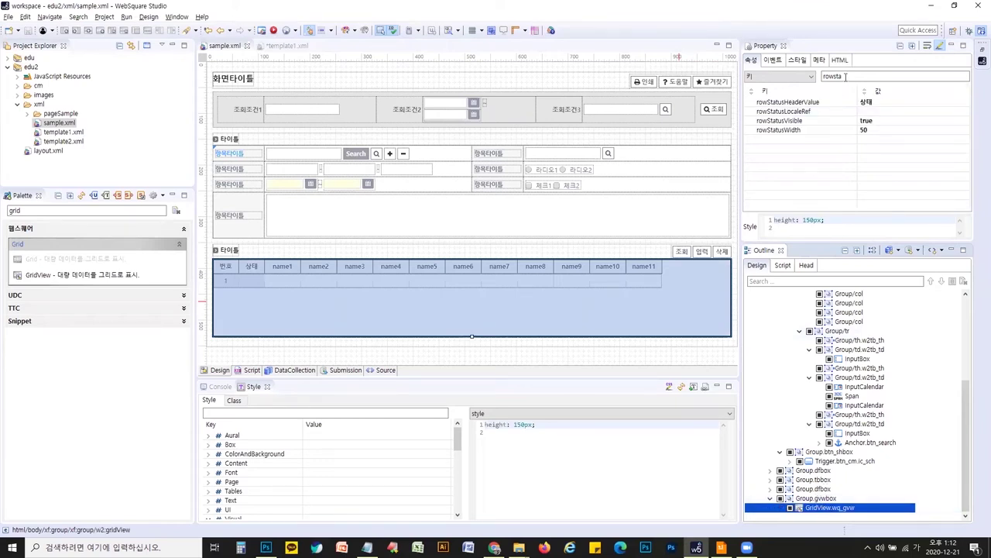
left_click(807, 77)
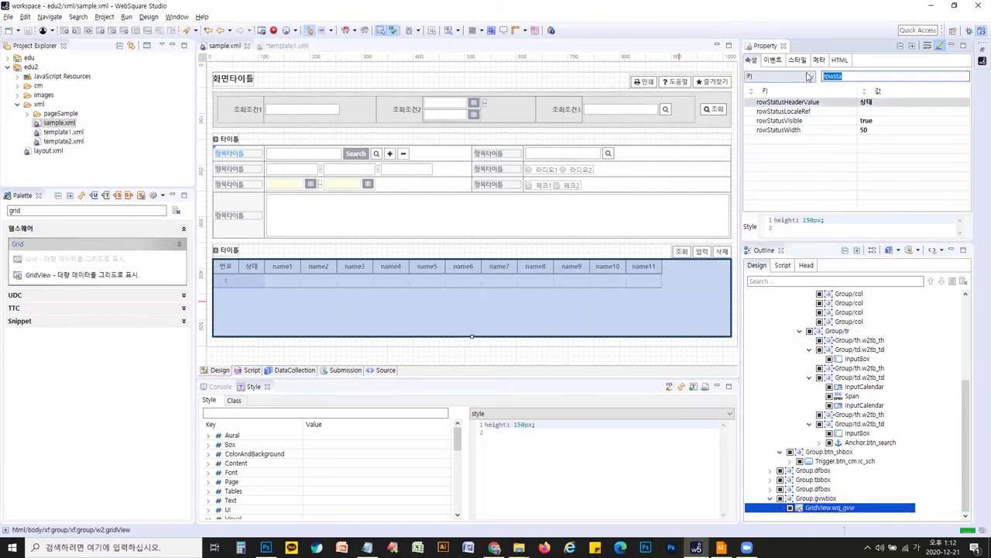
left_click(772, 93)
left_click(866, 141)
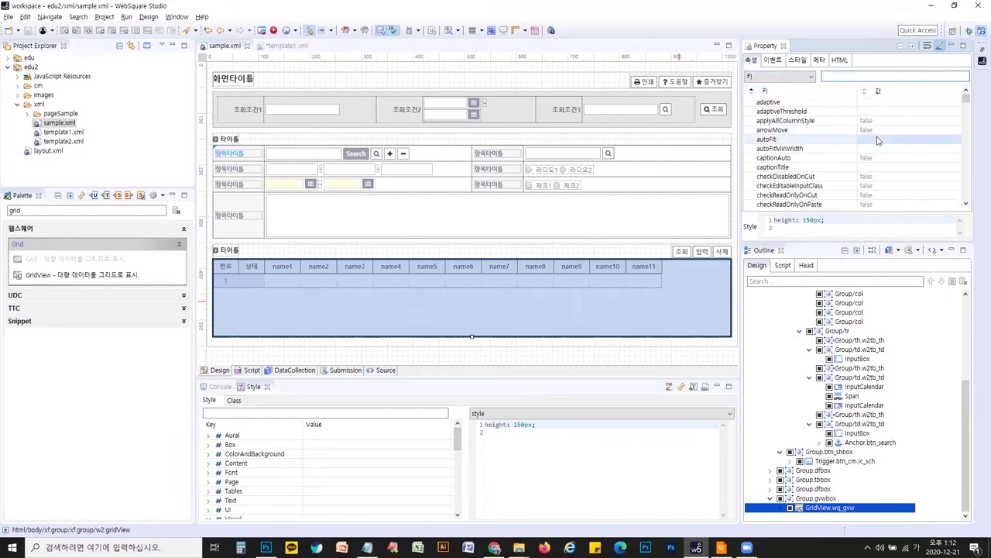
left_click(957, 144)
left_click(870, 162)
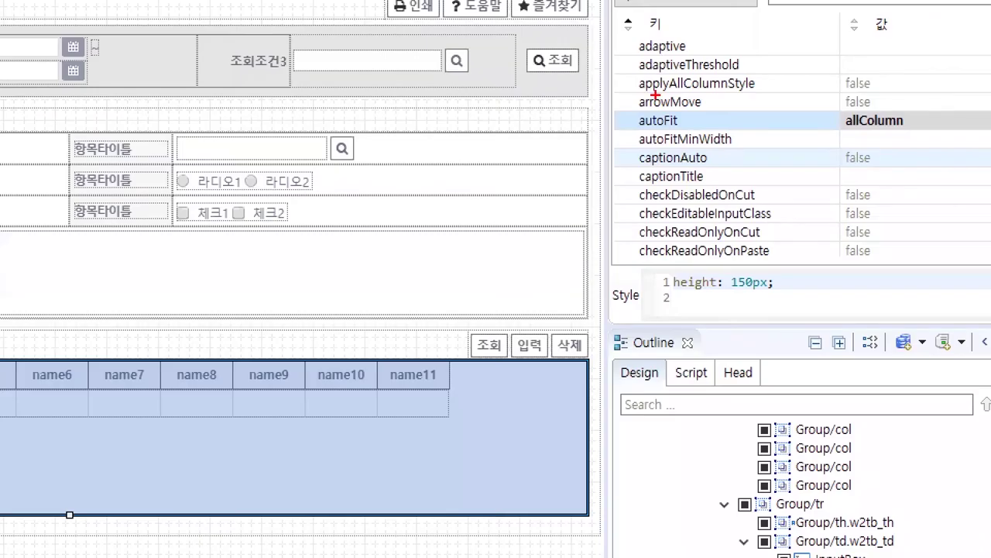
left_click_drag(748, 131, 914, 140)
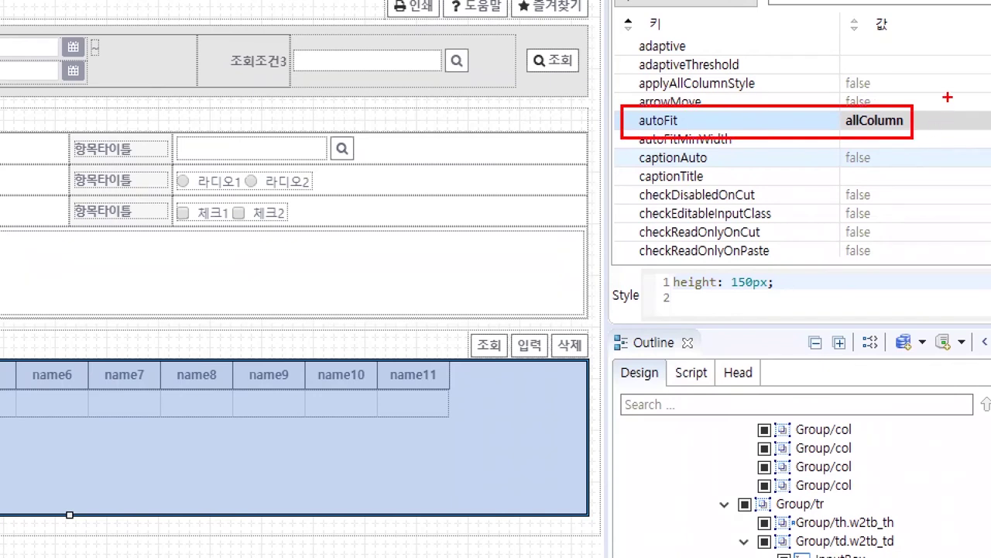
key("Escape")
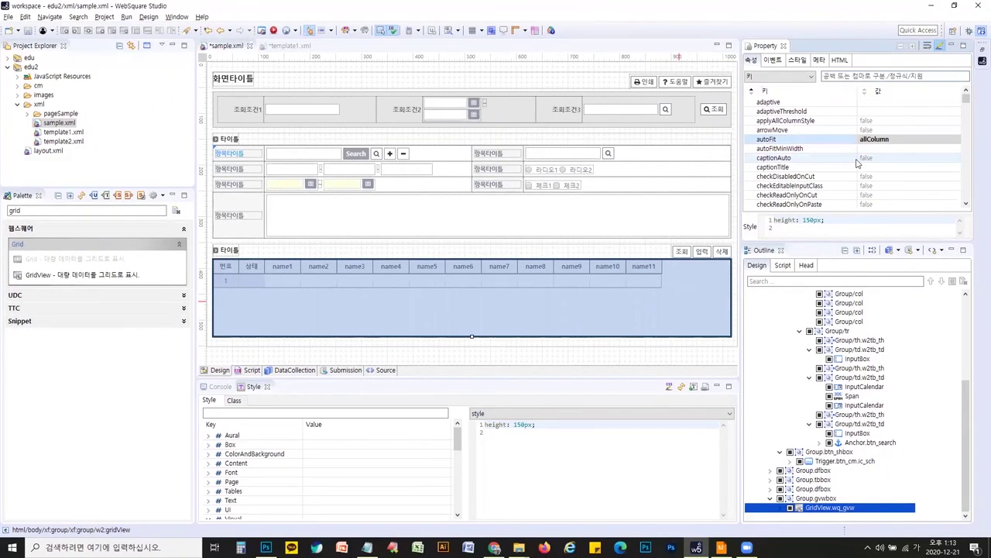
Save sample.xml and reload its preview page in the browser
mouse_move(858, 161)
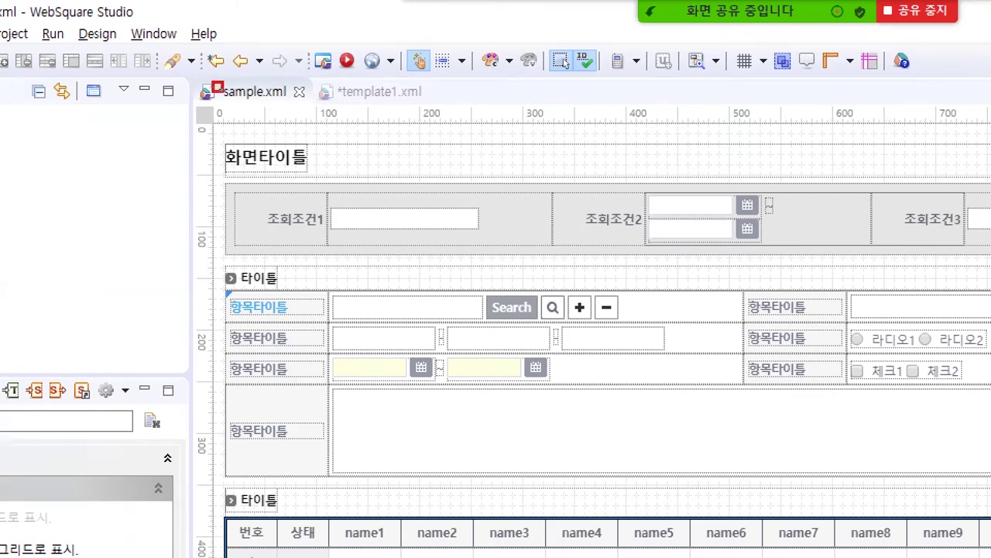
left_click_drag(227, 99, 290, 101)
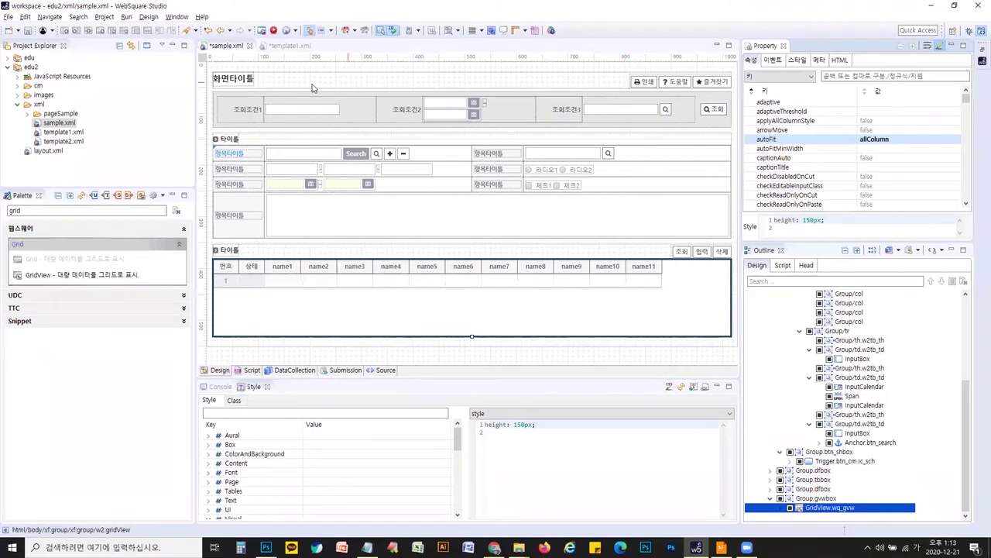
key("ctrl+s")
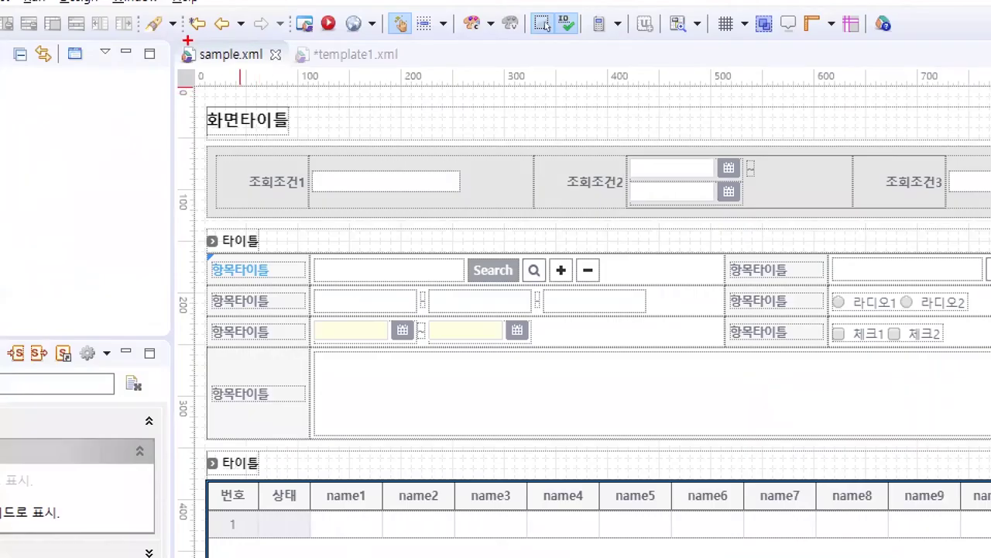
left_click_drag(205, 40, 241, 49)
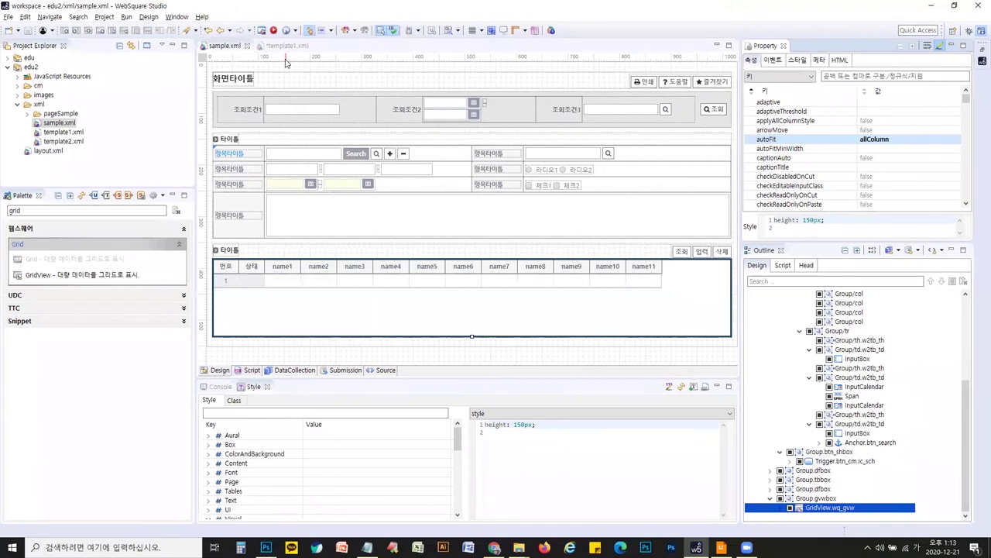
key("alt+Tab")
key("F5")
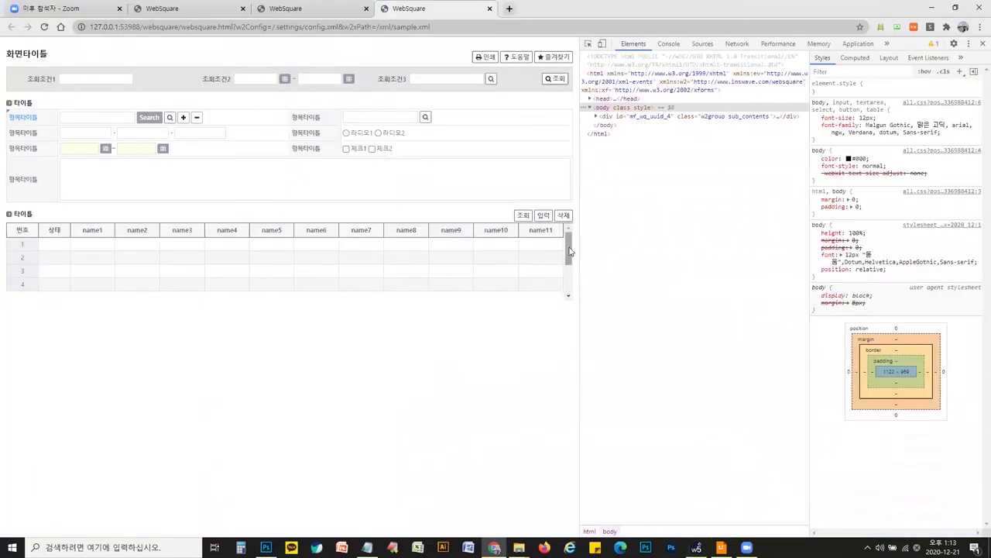
Scroll through the previewed grid's rows to check the column fit and the vertical scrolling
left_click_drag(566, 250, 565, 266)
scroll(565, 266, "up", 3)
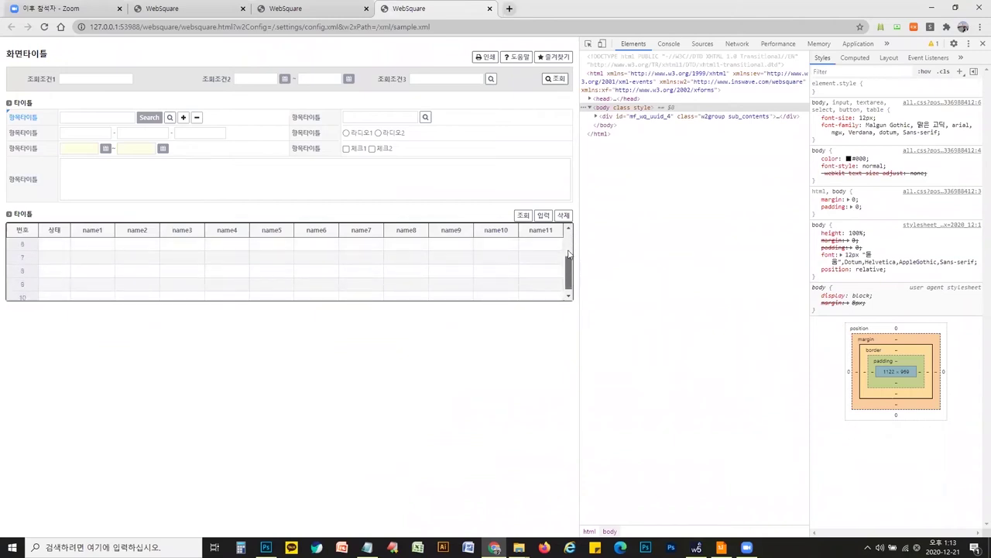
scroll(565, 271, "down", 1)
scroll(565, 269, "up", 1)
scroll(566, 267, "down", 3)
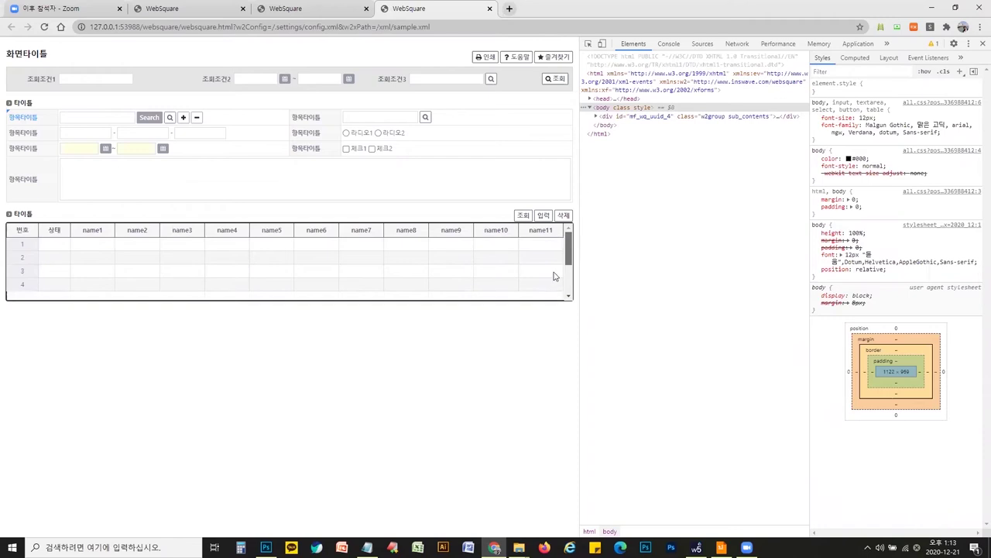
scroll(557, 280, "up", 3)
key("alt+Tab")
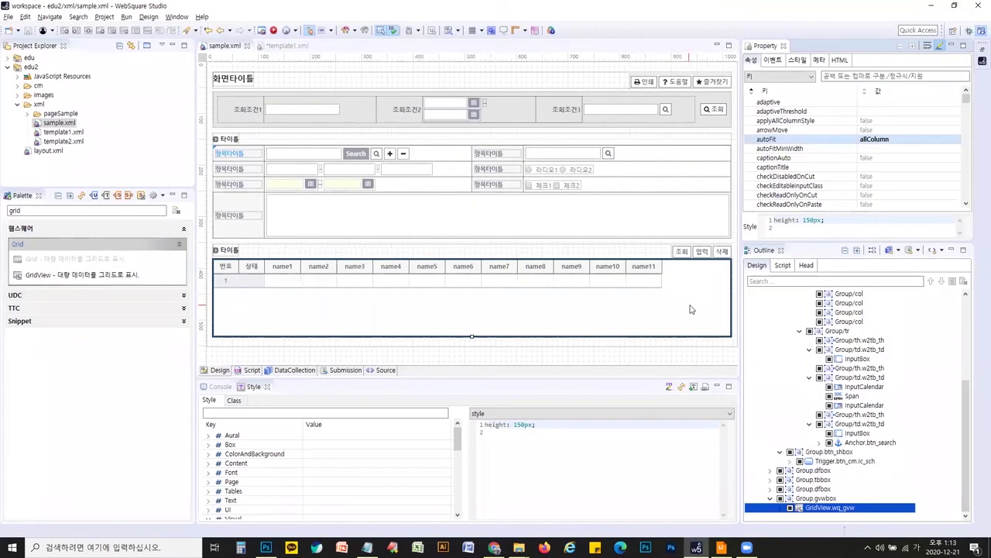
Set the visibleRowNum property of sample.xml's GridView to all so every row displays without scrolling
left_click(254, 361)
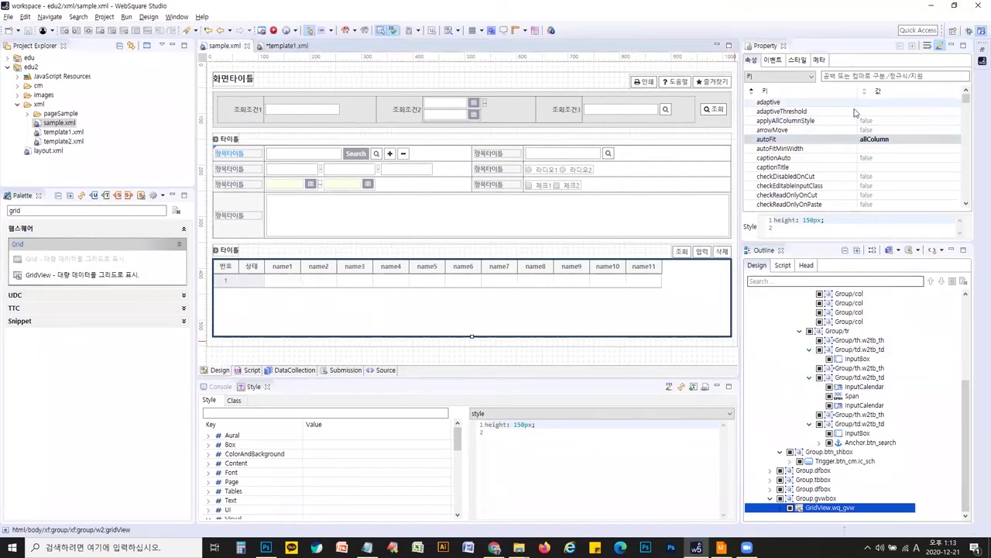
left_click_drag(967, 98, 968, 206)
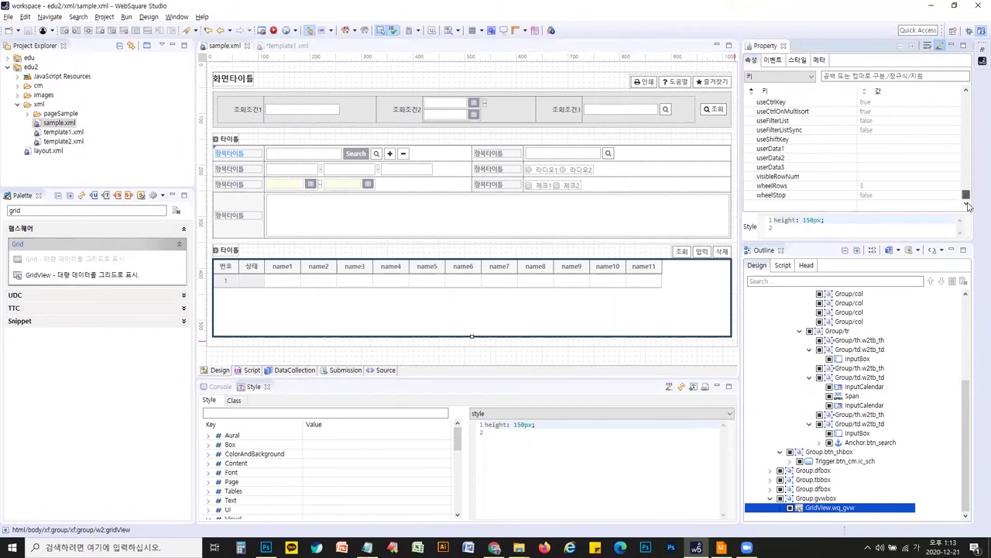
left_click(782, 178)
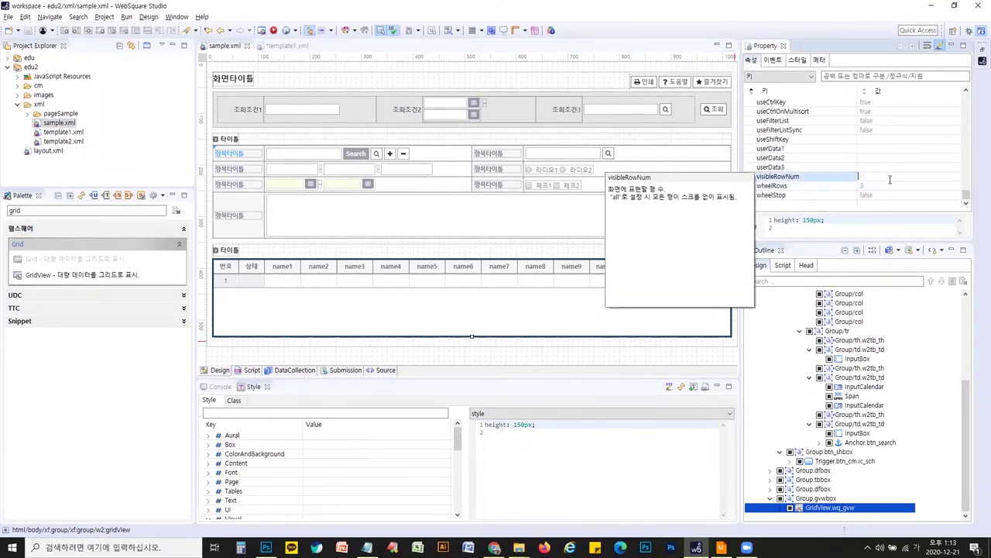
left_click(888, 179)
key("Return")
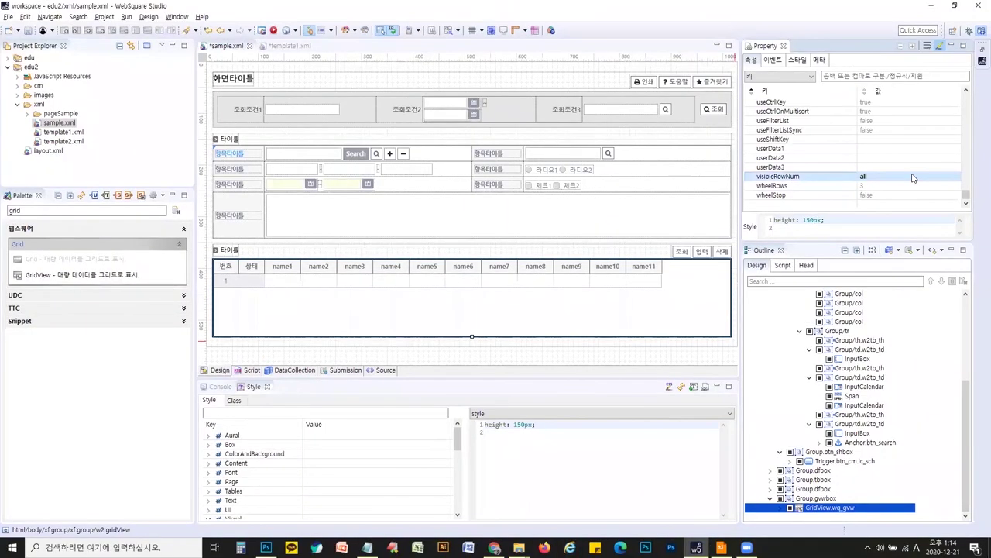
Reload the sample page preview in the browser to check the grid's rows, and inspect the PageList below the grid in template1.xml
key("alt+Tab")
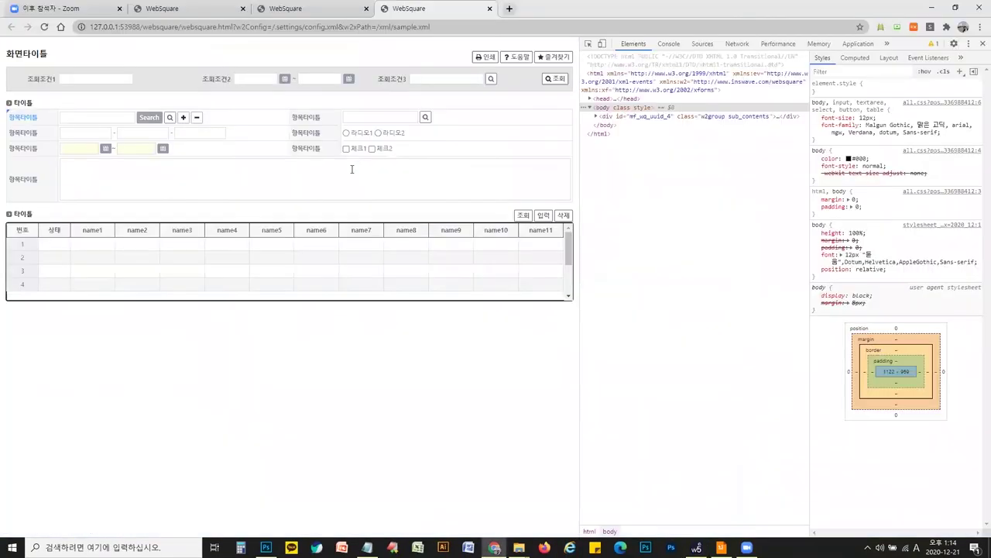
key("F5")
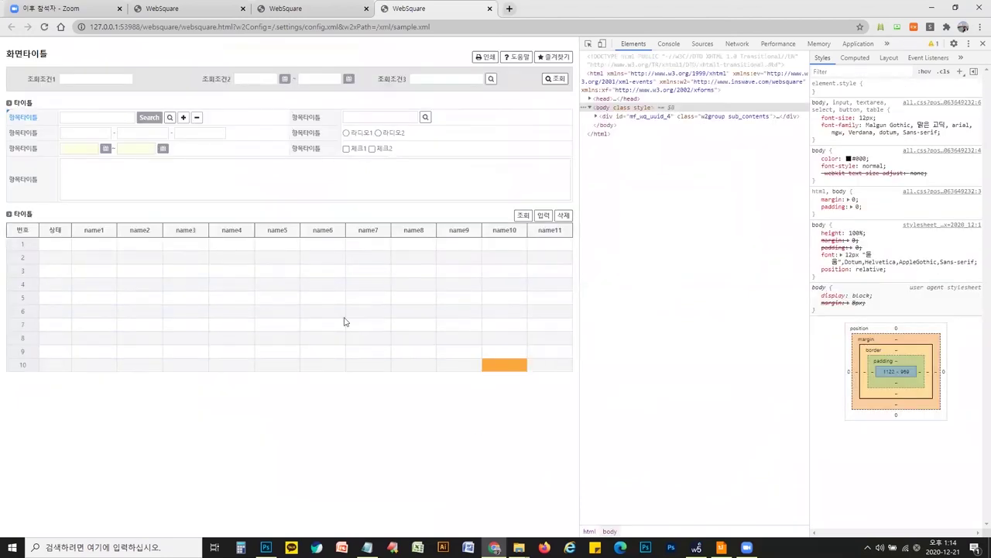
key("ctrl+shift+Tab")
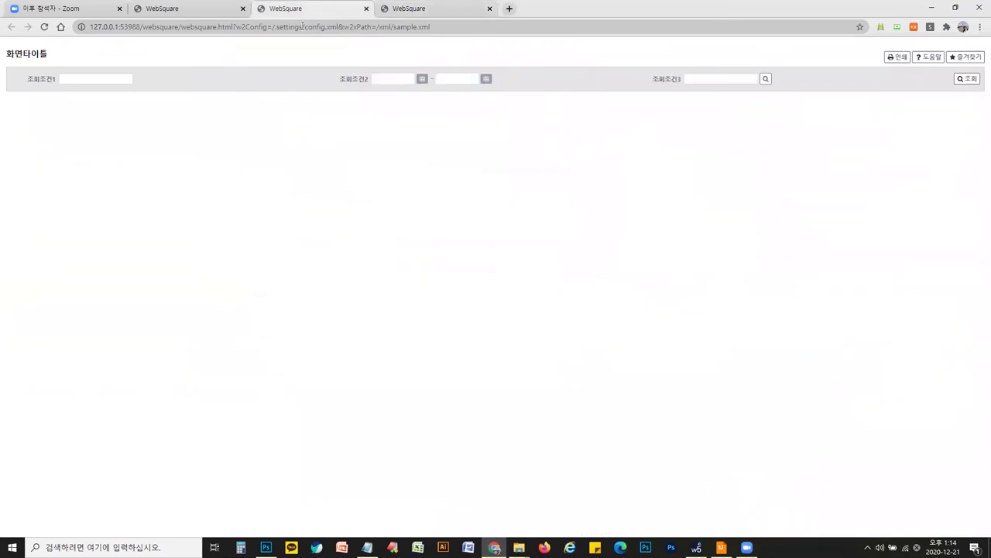
key("ctrl+Tab")
key("alt+Tab")
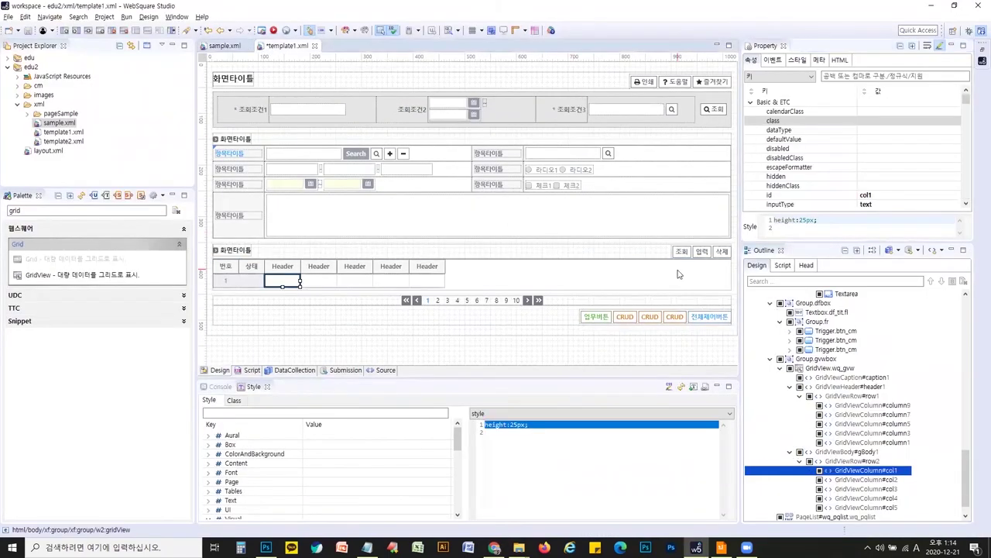
left_click(553, 300)
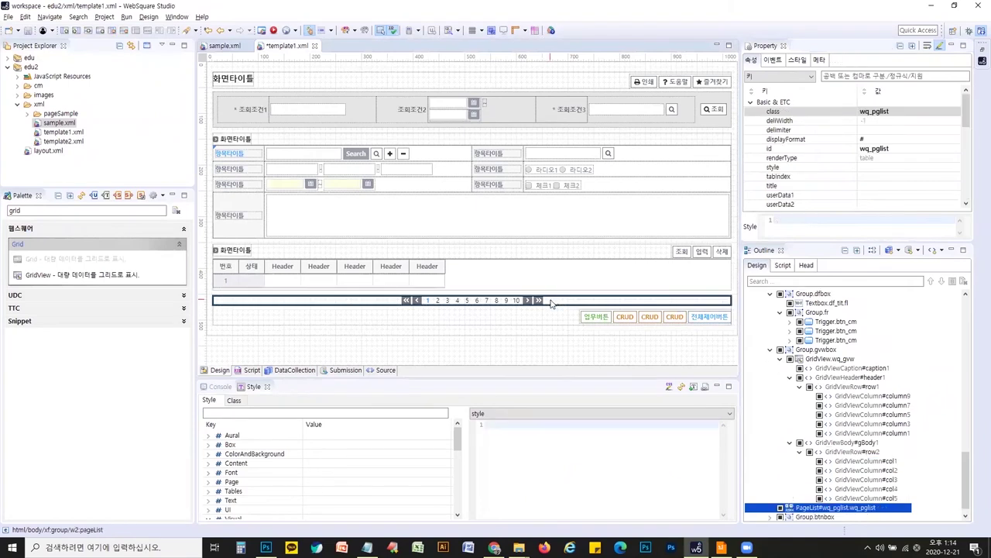
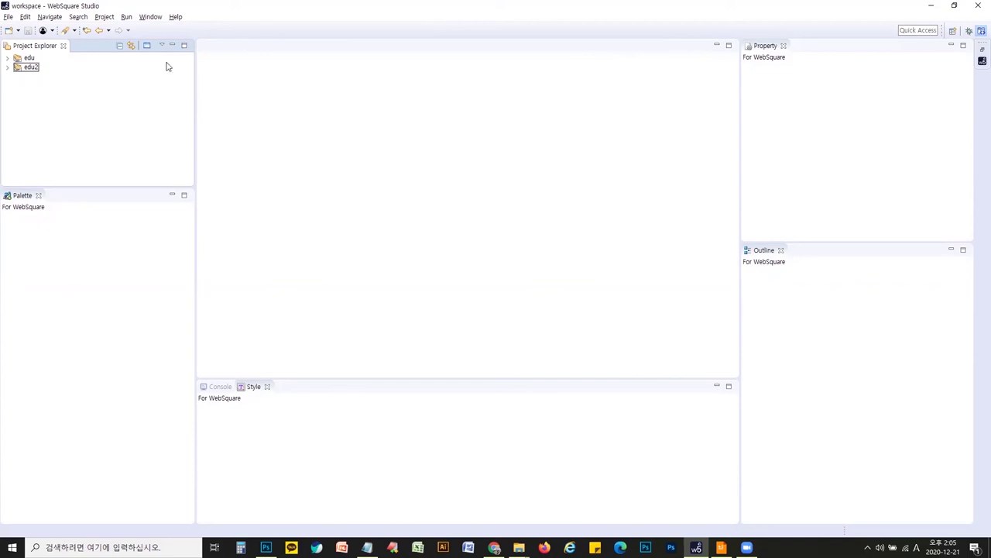
Create a new WebSquare project named edu3 in the default workspace location
right_click(84, 110)
left_click(294, 77)
right_click(87, 128)
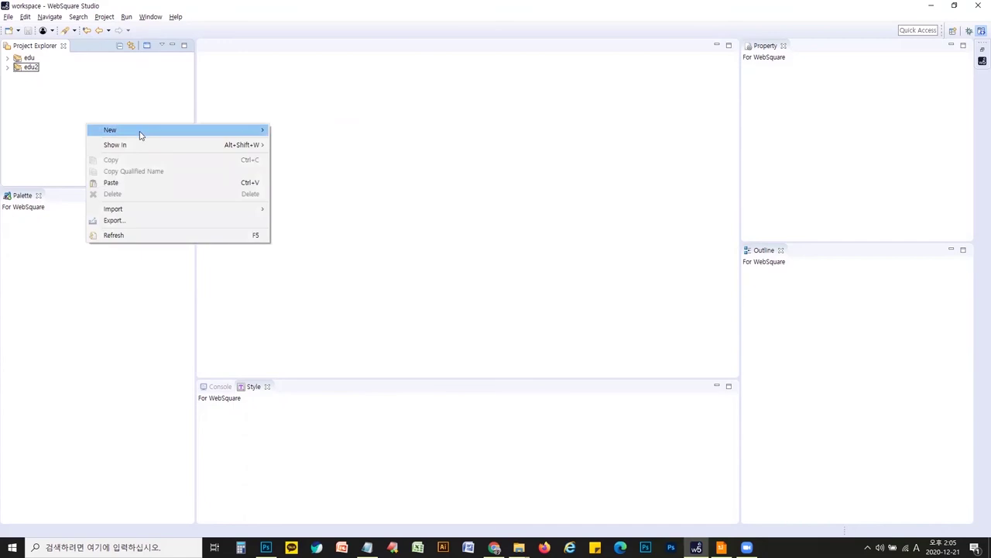
mouse_move(143, 133)
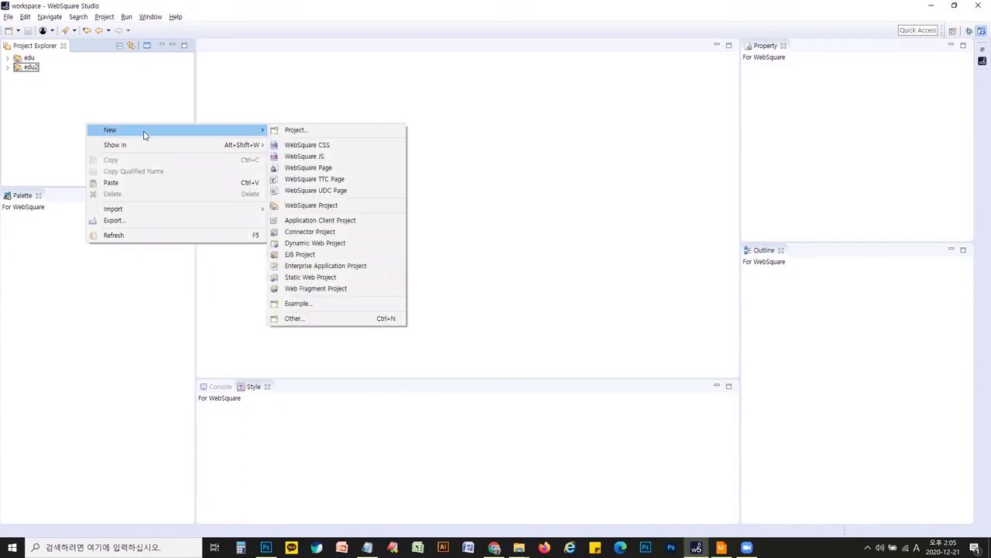
left_click(343, 206)
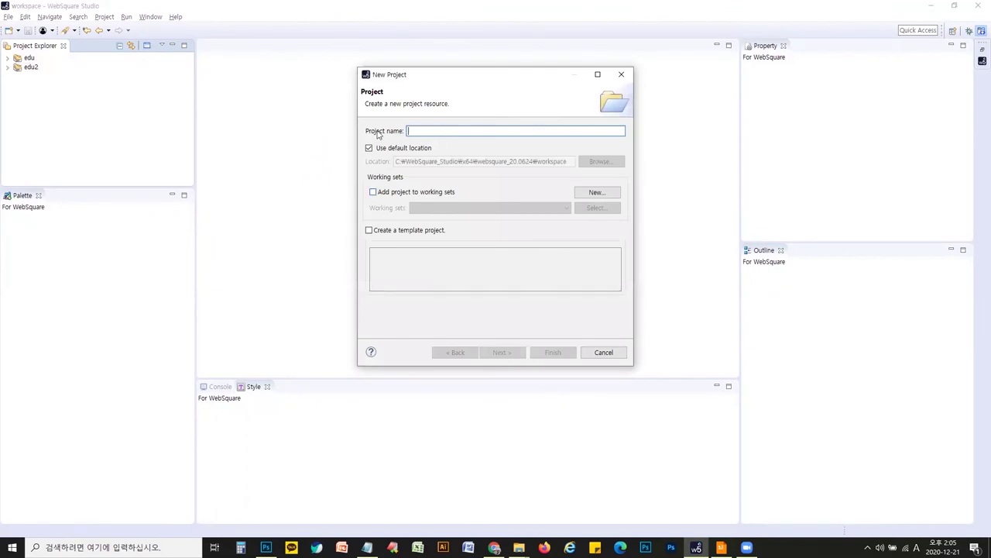
type("edu3")
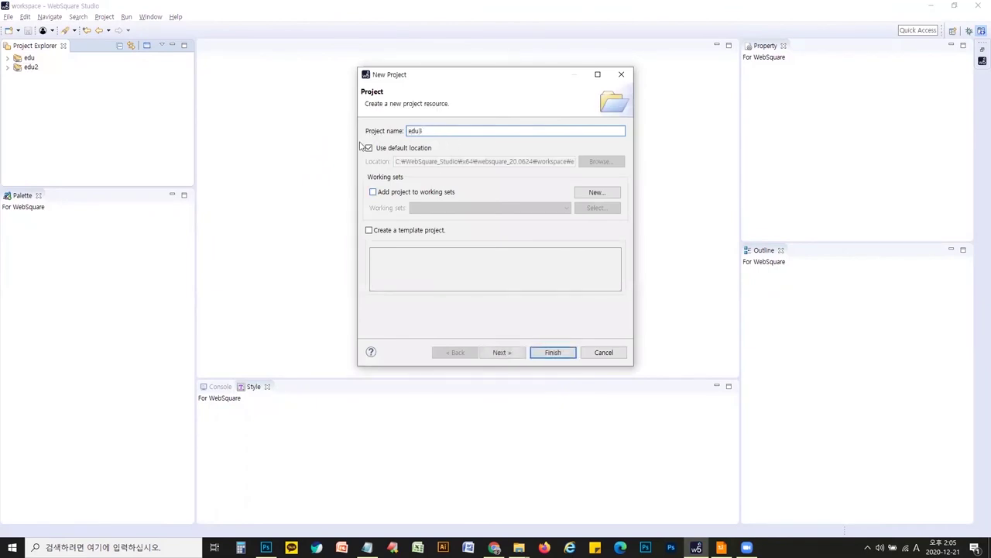
left_click(571, 352)
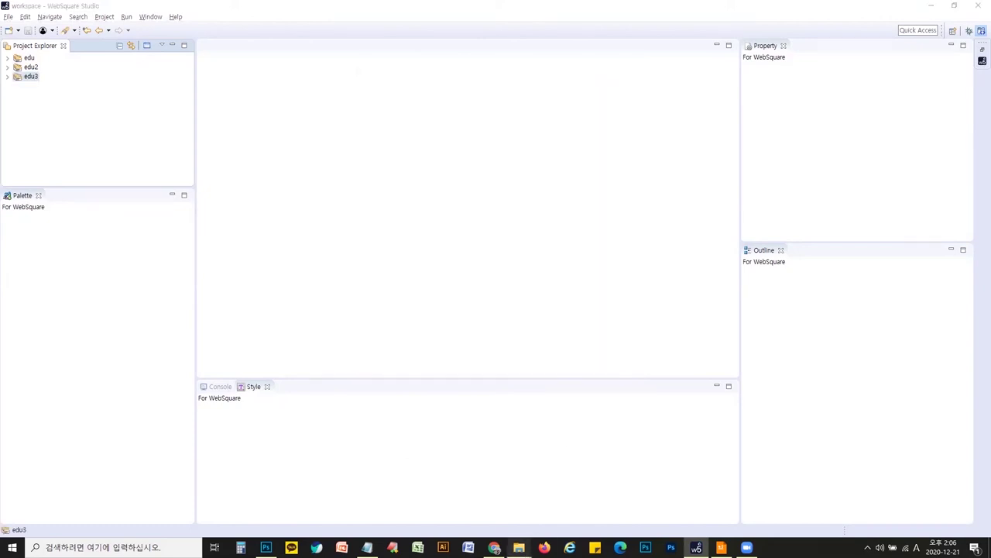
Switch to File Explorer, view the contents of the w5_edu_snippets folder, and return to its parent folder 02.실습자료
mouse_move(519, 547)
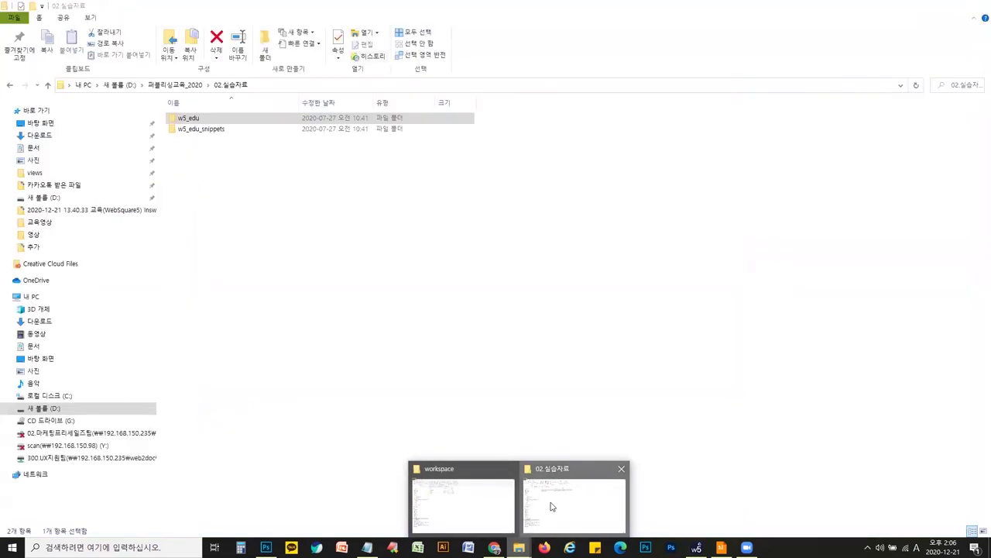
left_click(552, 507)
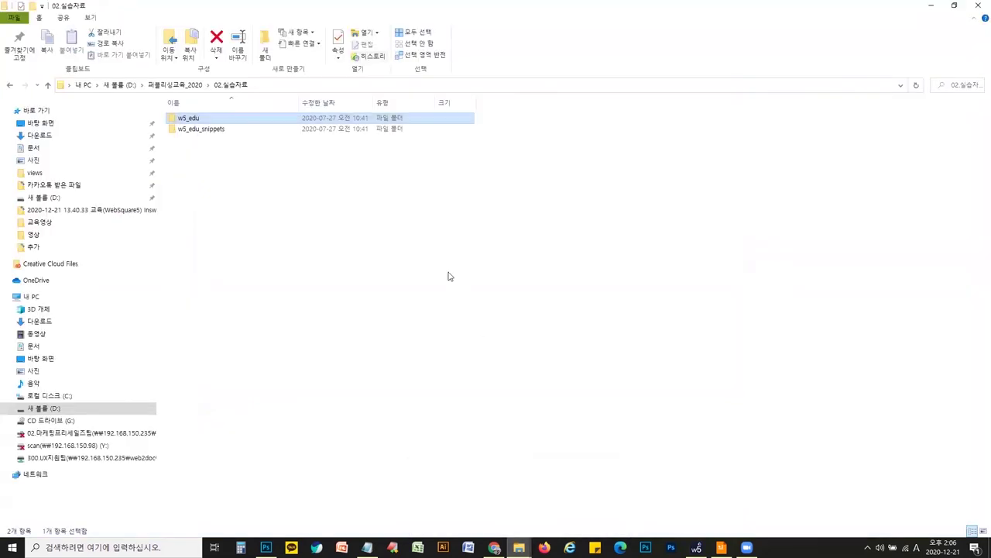
double_click(221, 132)
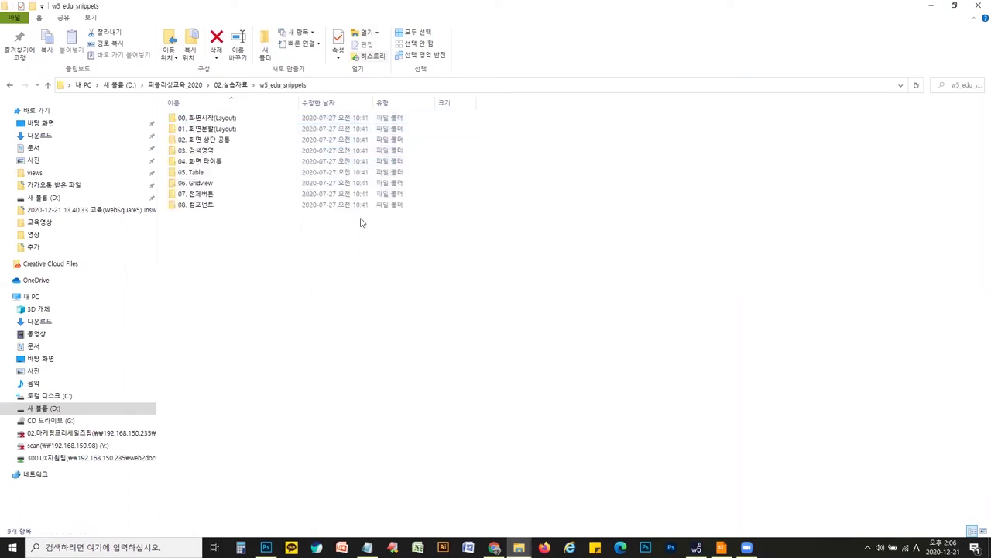
left_click(236, 85)
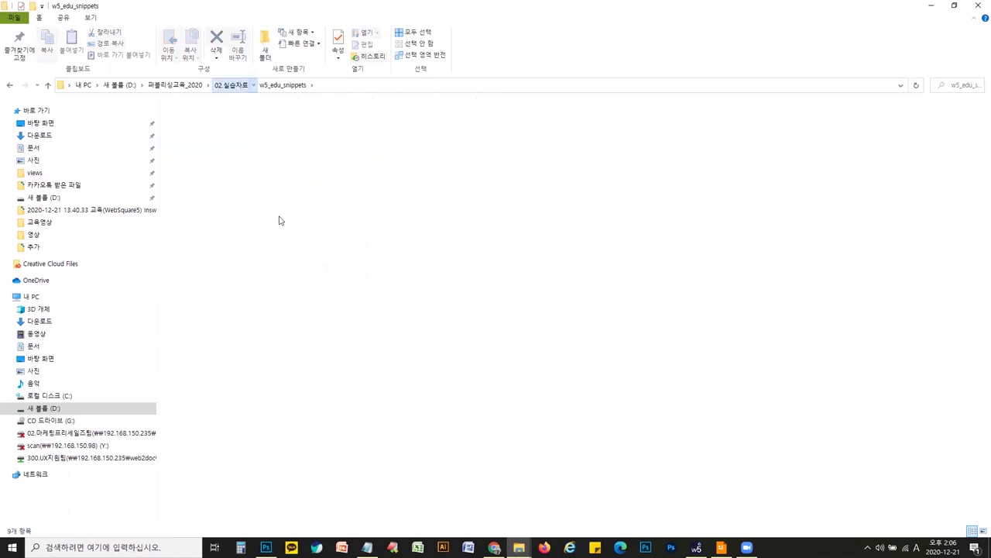
Copy the cm, images and xml folders and layout.xml from w5_edu into the edu3 project, and expand the project in WebSquare Studio
double_click(188, 118)
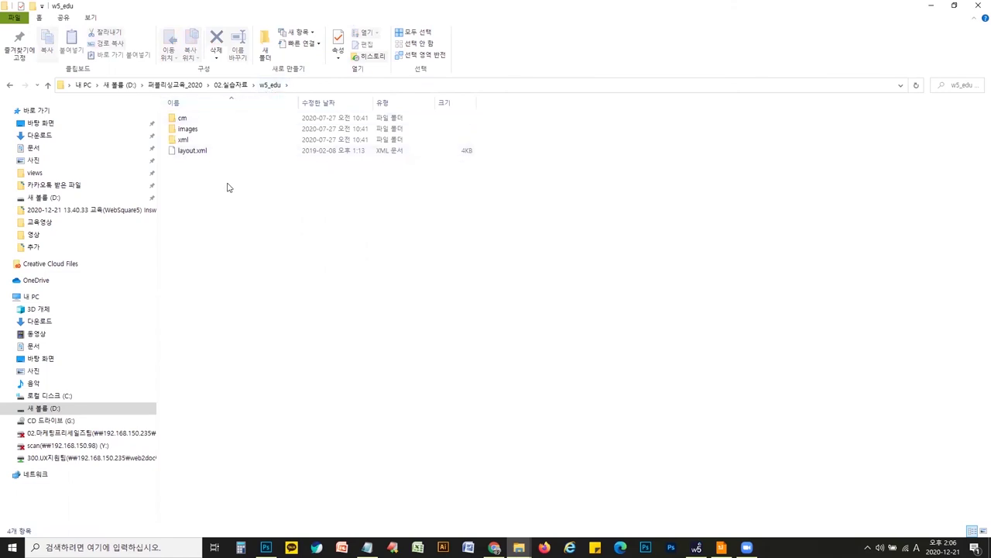
left_click(186, 118)
left_click(195, 152, "shift")
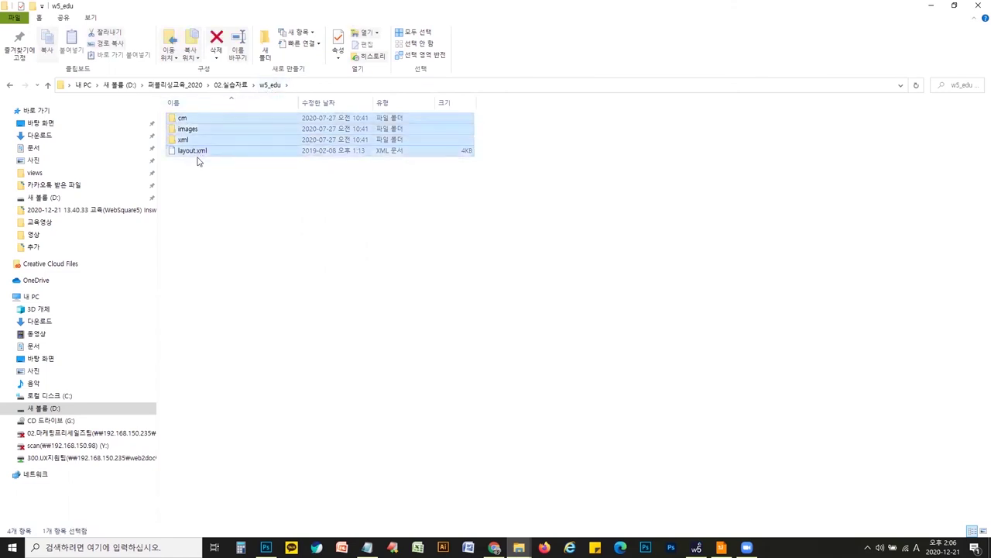
key("ctrl+c")
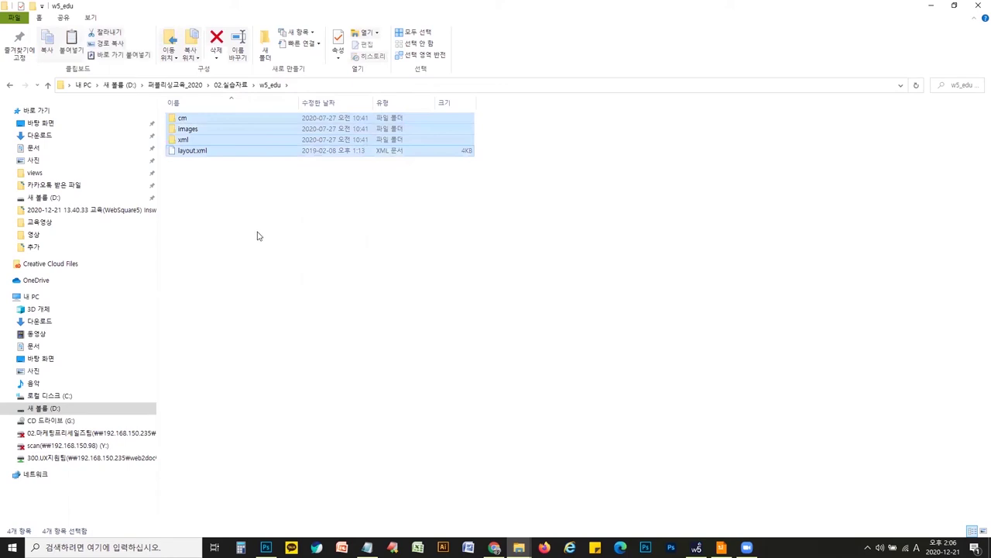
key("alt+Tab")
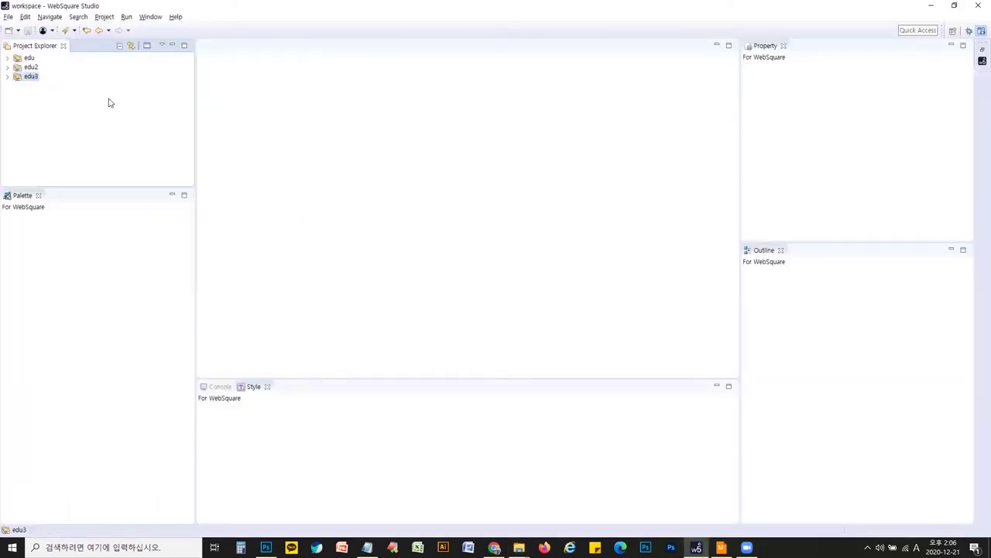
left_click(7, 76)
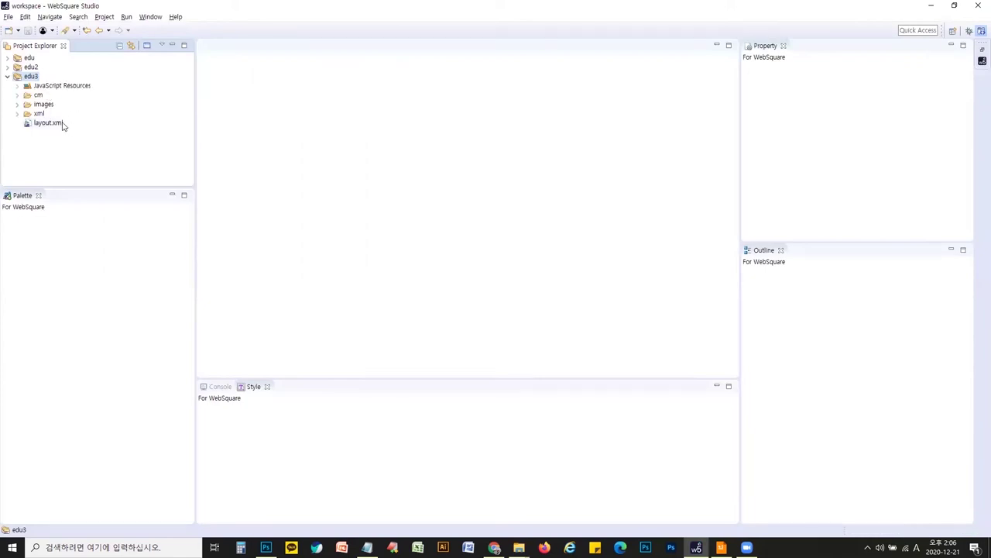
Create a new WebSquare page named sample.xml in edu3's xml folder and collapse the folder
left_click(17, 114)
left_click(43, 114)
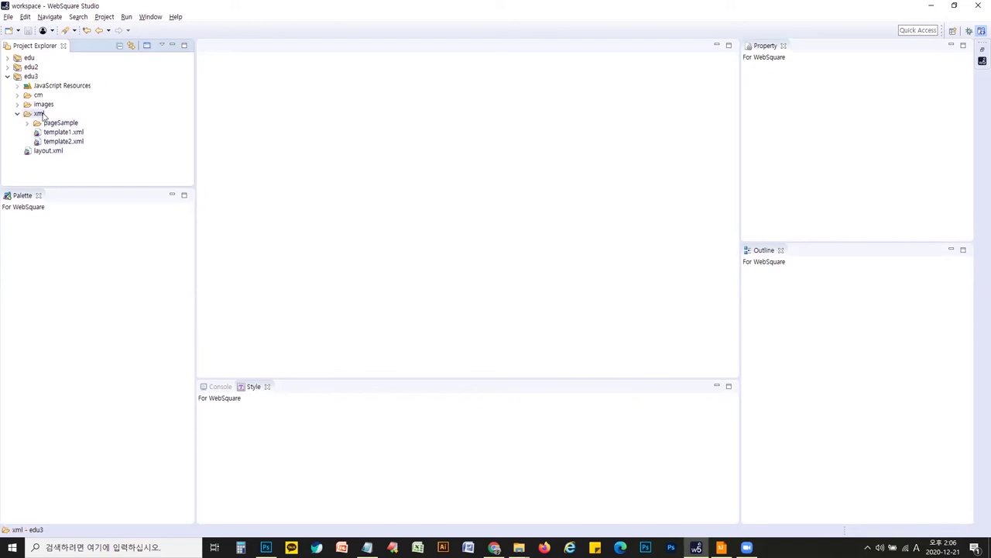
right_click(43, 114)
mouse_move(124, 121)
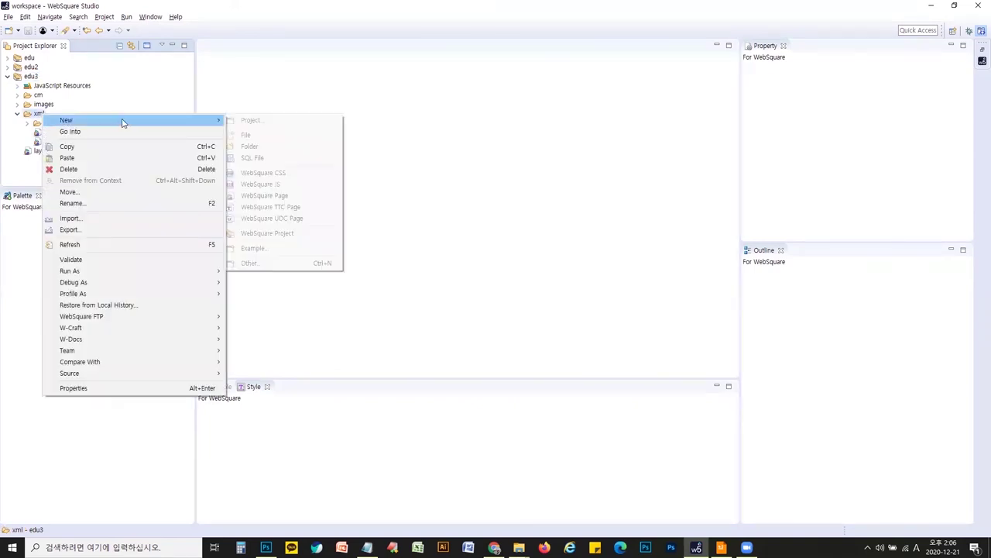
left_click(267, 195)
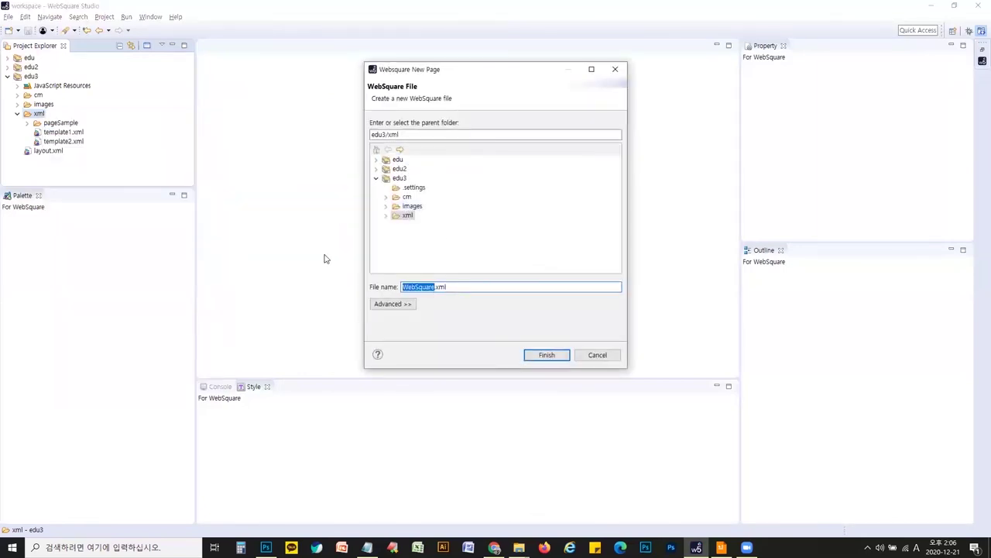
type("sample")
key("Return")
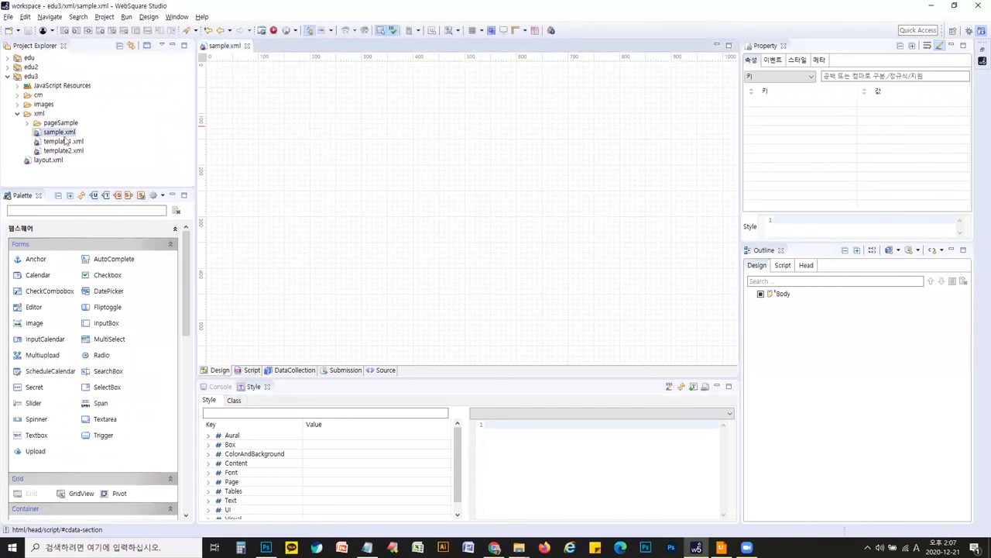
left_click(17, 114)
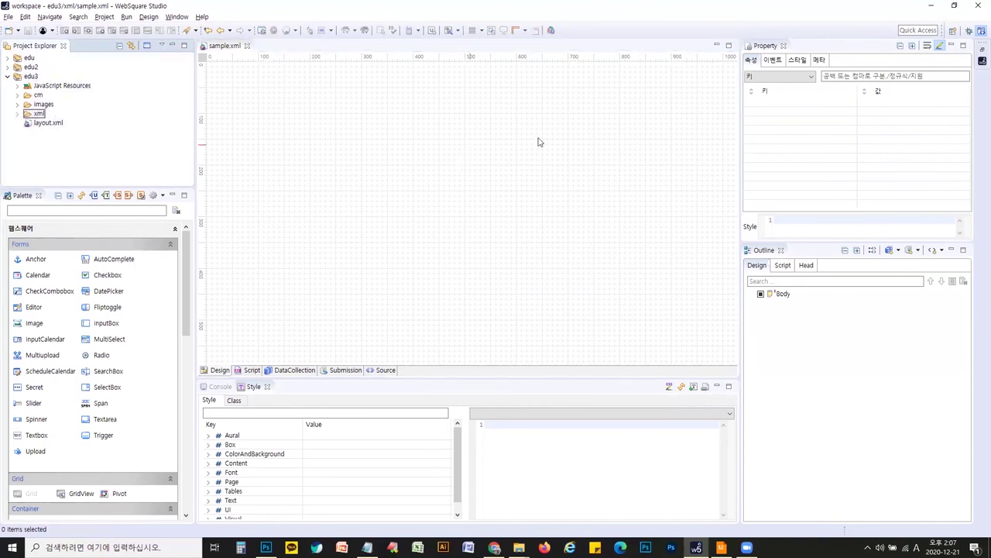
Remove edu3 from the Context Root path in the edu3 project's WebSquare properties and apply the change
right_click(34, 77)
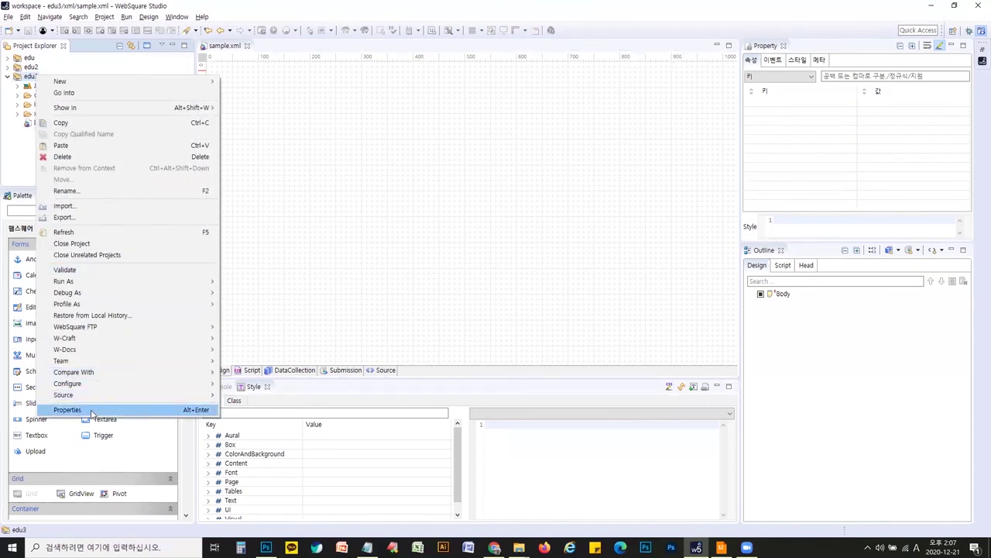
left_click(91, 410)
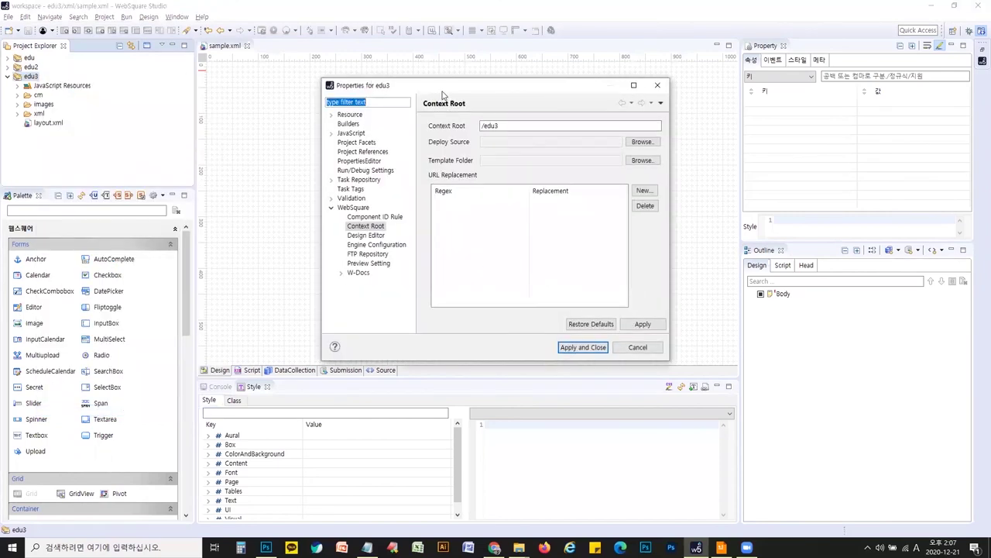
left_click(357, 208)
left_click(369, 227)
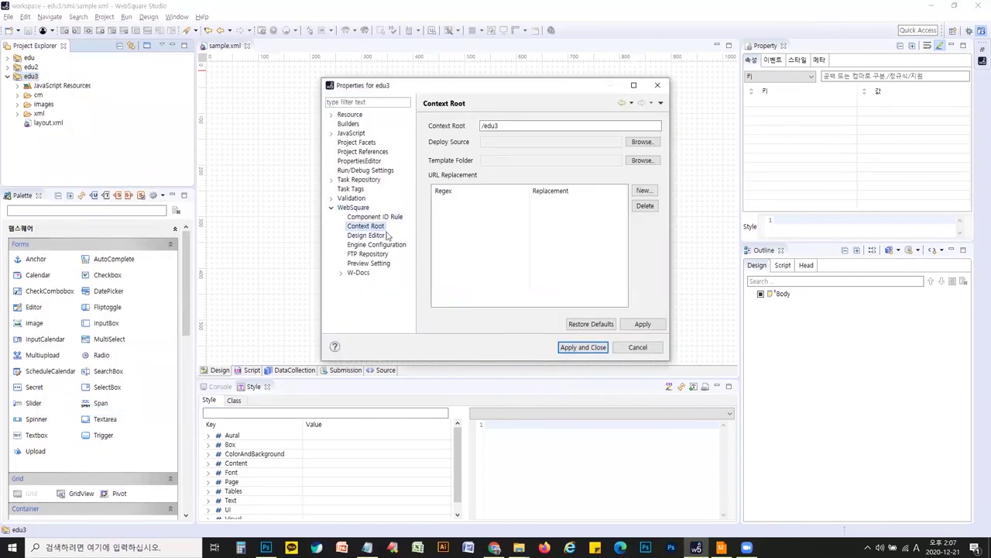
double_click(549, 130)
key("BackSpace")
left_click(589, 350)
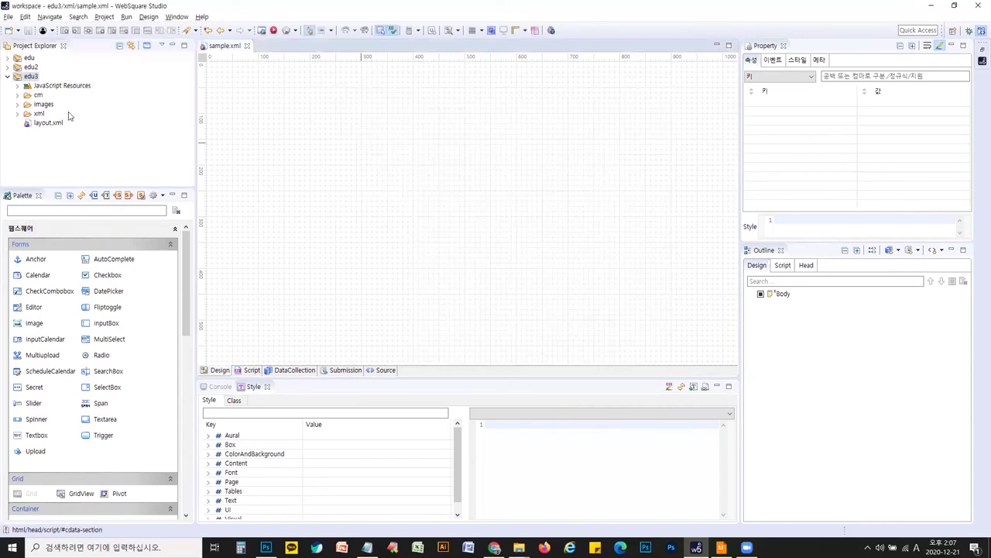
Attach all.css and contents.css from edu3's cm/css folder to the sample.xml page
left_click(17, 95)
left_click(27, 104)
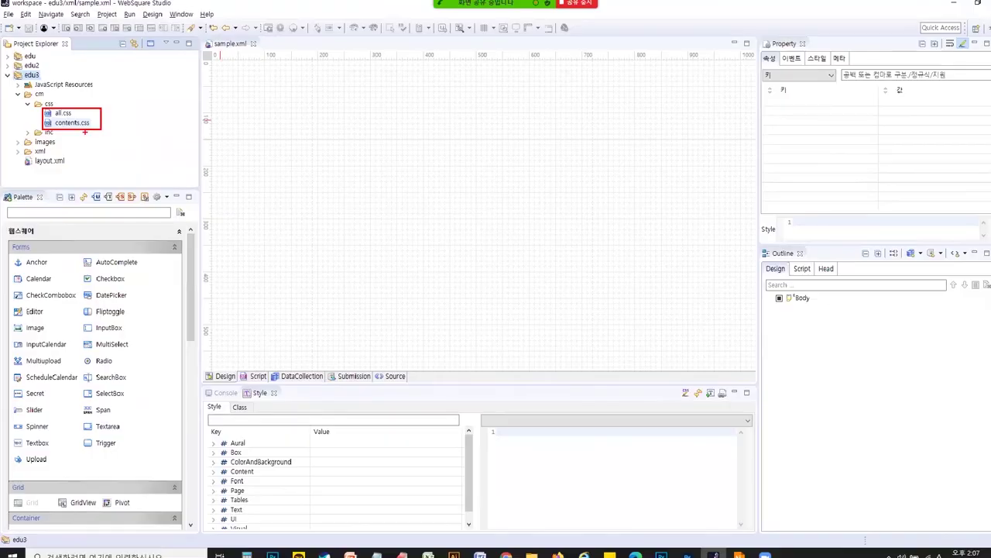
left_click(123, 114)
left_click(140, 134, "shift")
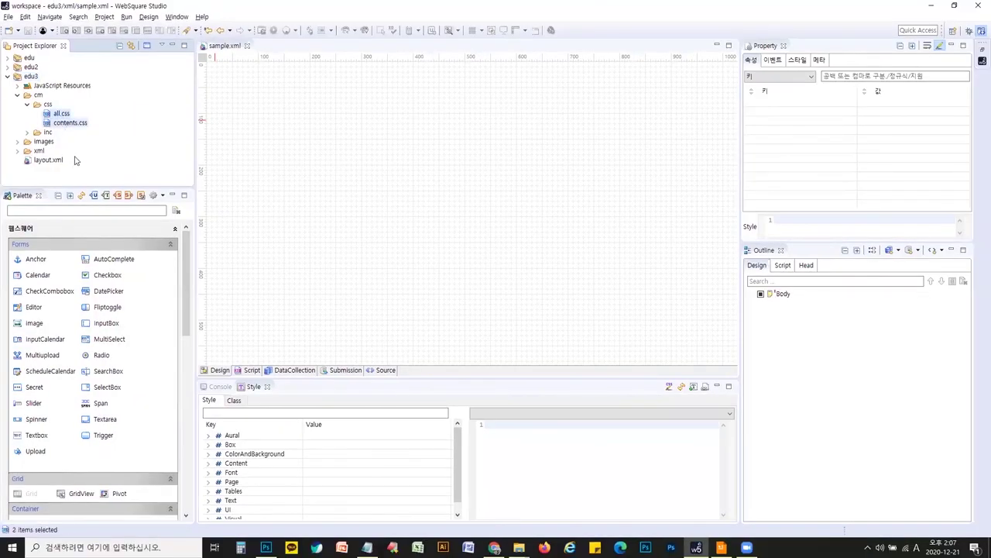
left_click_drag(72, 130, 457, 190)
Check the two stylesheet declarations in sample.xml's source, save the page and return to its design view
left_click(385, 369)
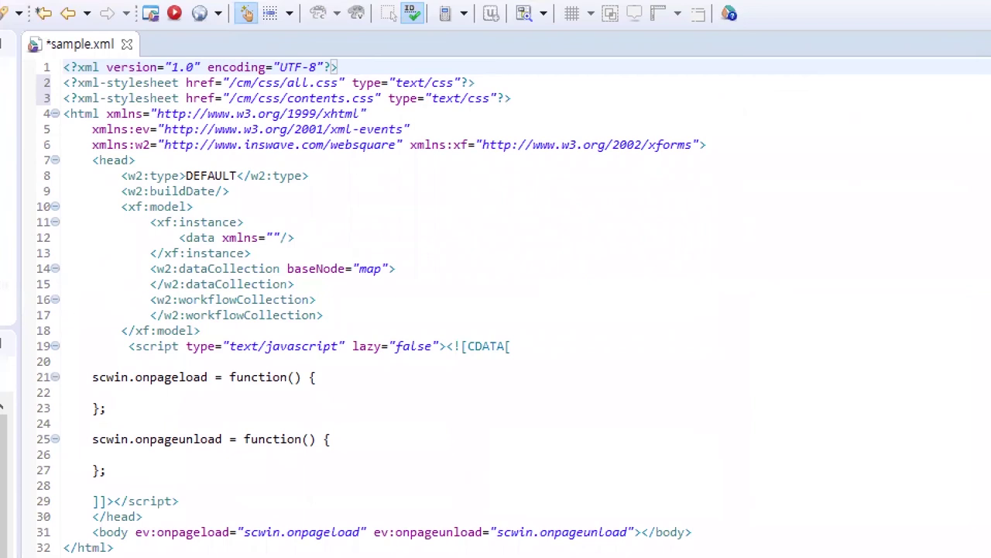
left_click_drag(51, 71, 525, 106)
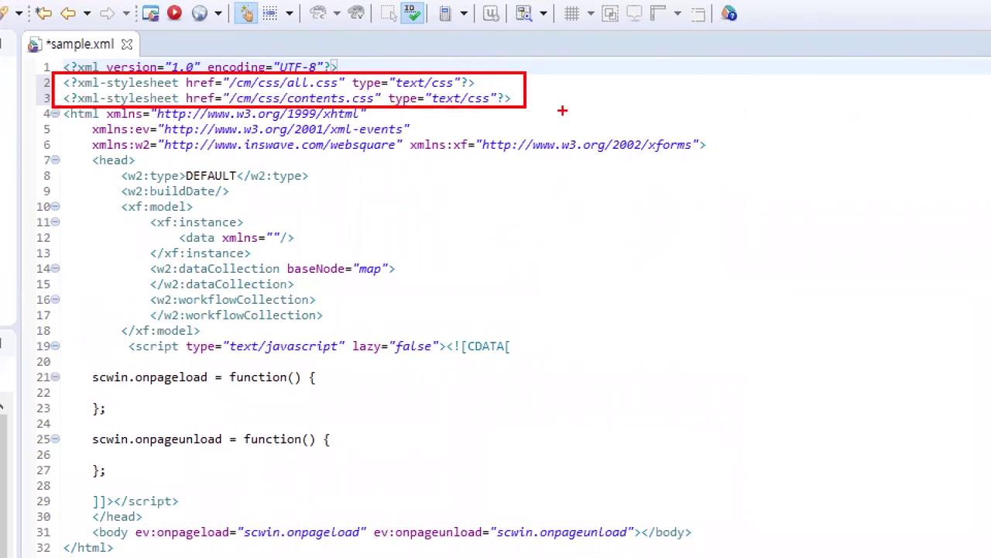
key("ctrl+s")
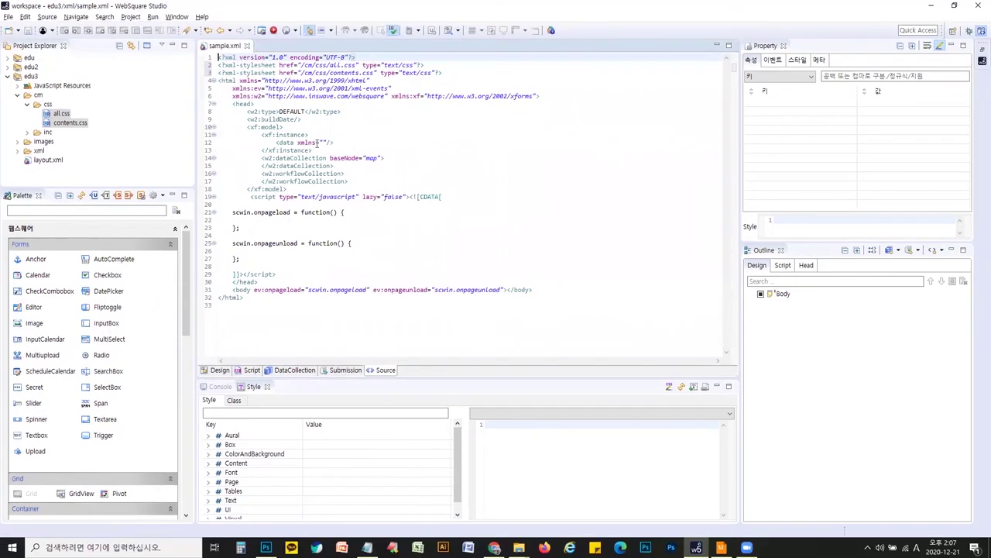
left_click(217, 370)
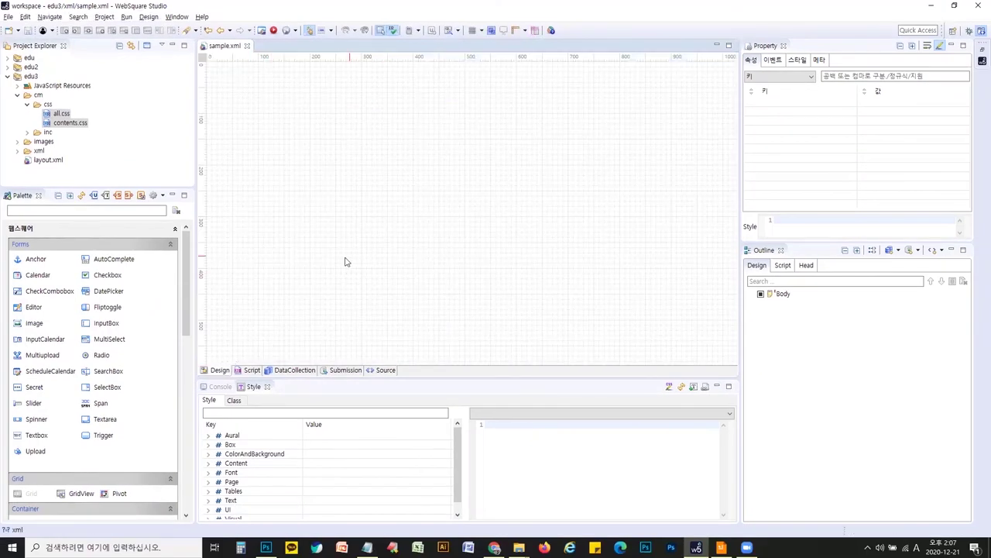
left_click(18, 95)
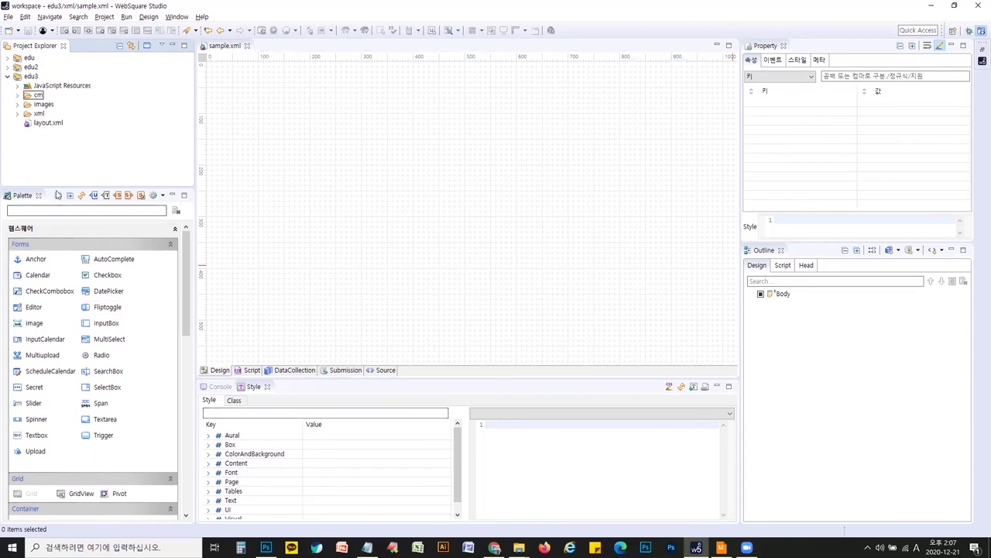
left_click(919, 29)
type("1")
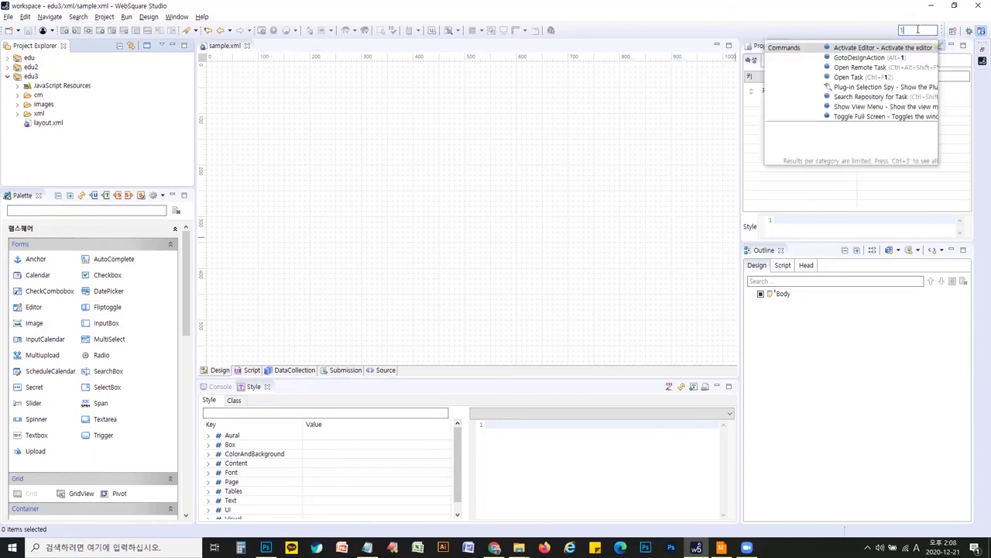
key("BackSpace")
type("snipp")
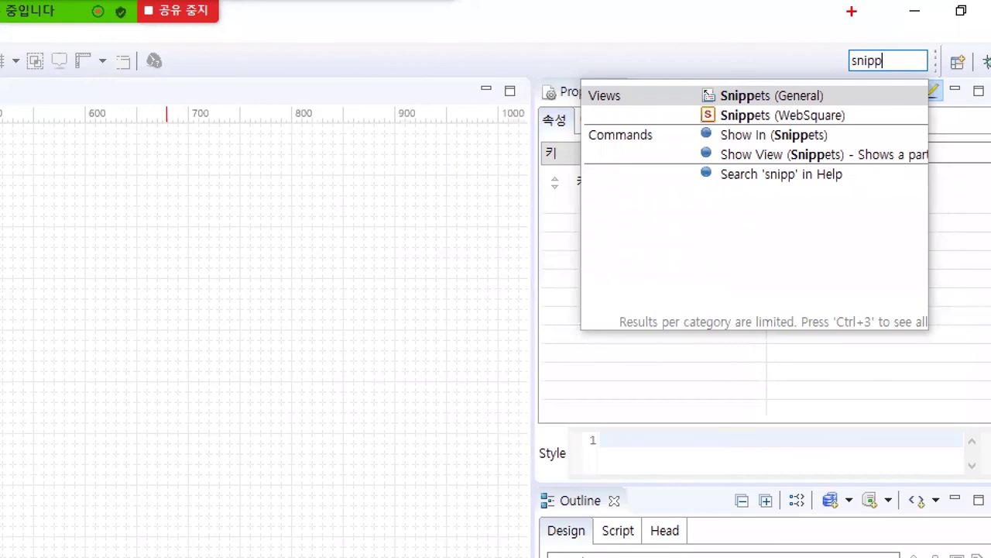
left_click_drag(870, 125, 686, 101)
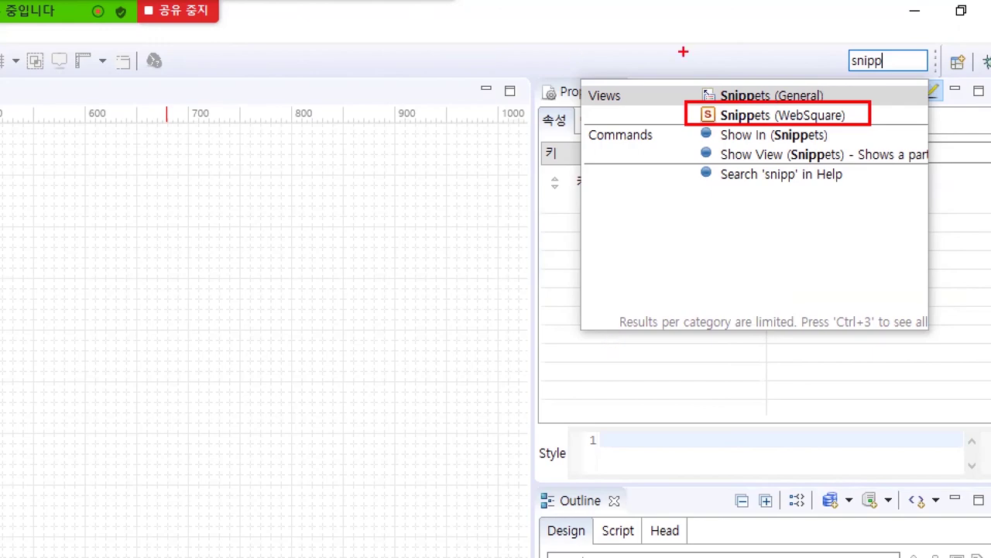
key("Escape")
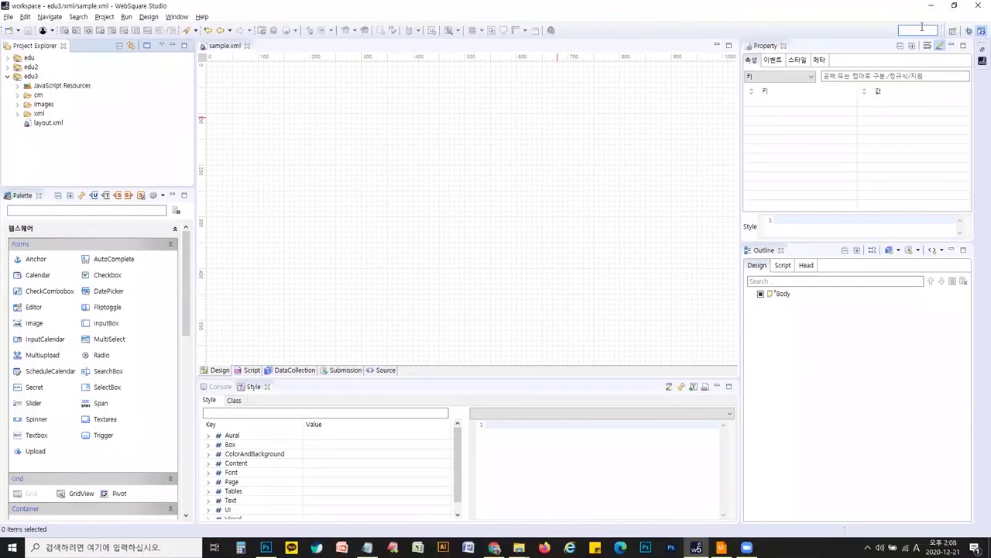
Open the general Snippets view
left_click(922, 29)
type("sni")
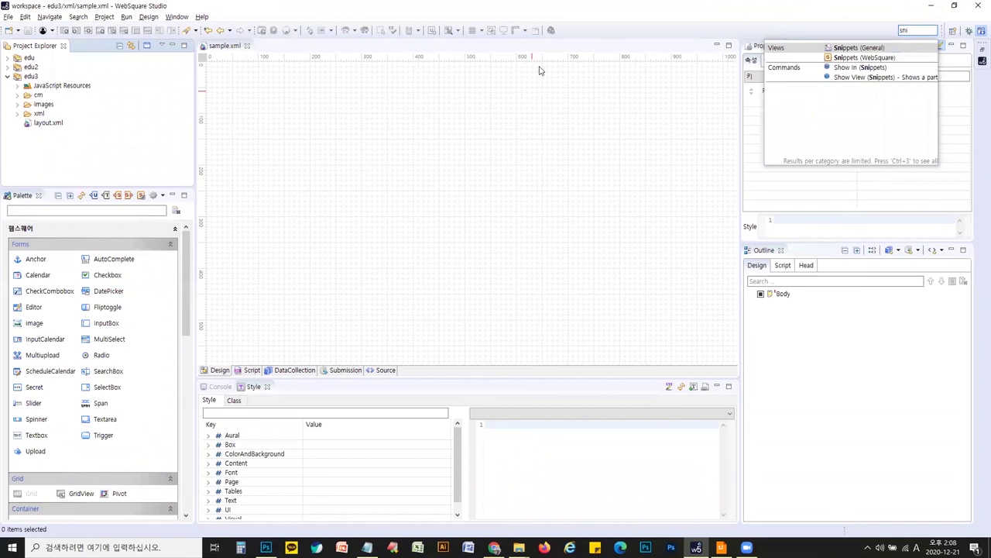
key("Return")
Open the WebSquare Snippets view and dock it beside the Console and Style views below the editor
left_click(907, 33)
type("sni")
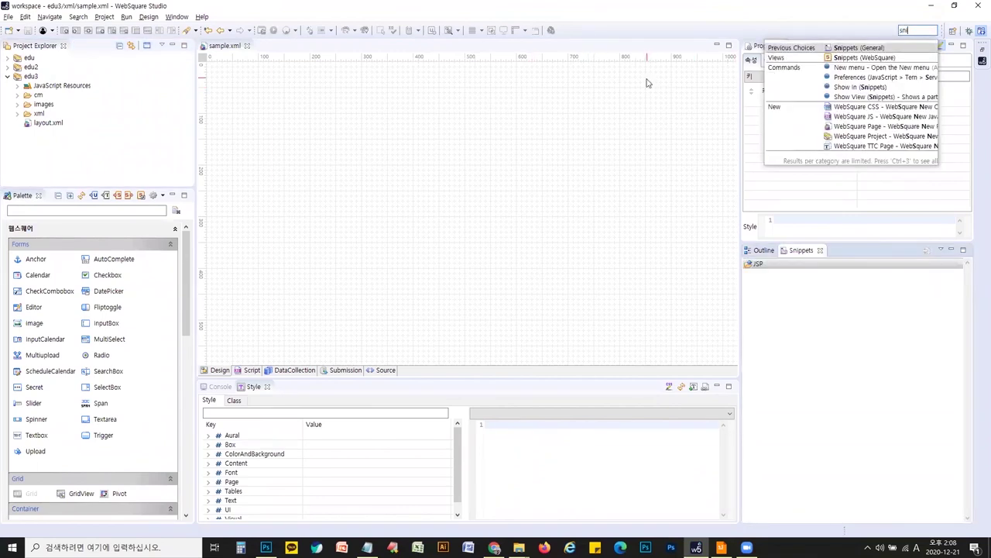
left_click(862, 58)
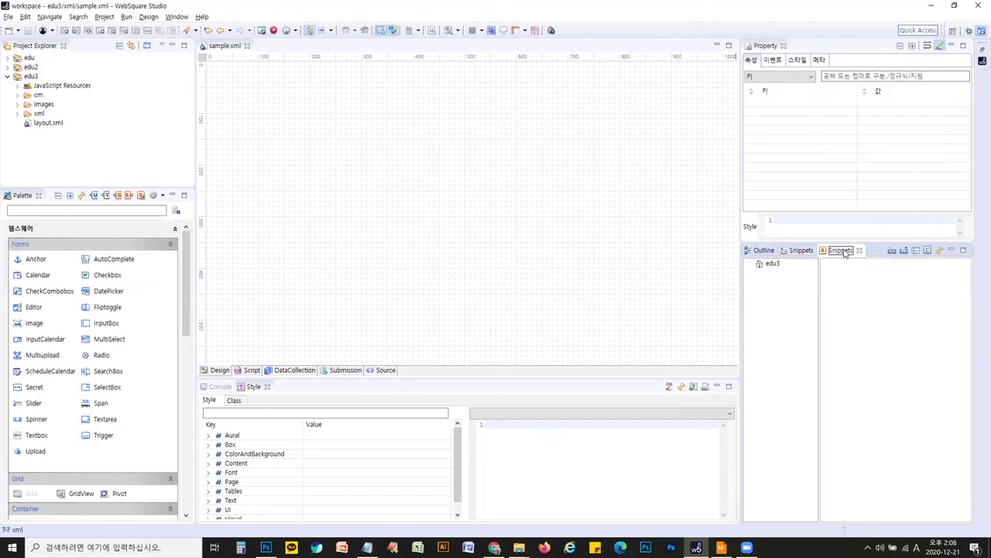
left_click_drag(843, 252, 283, 391)
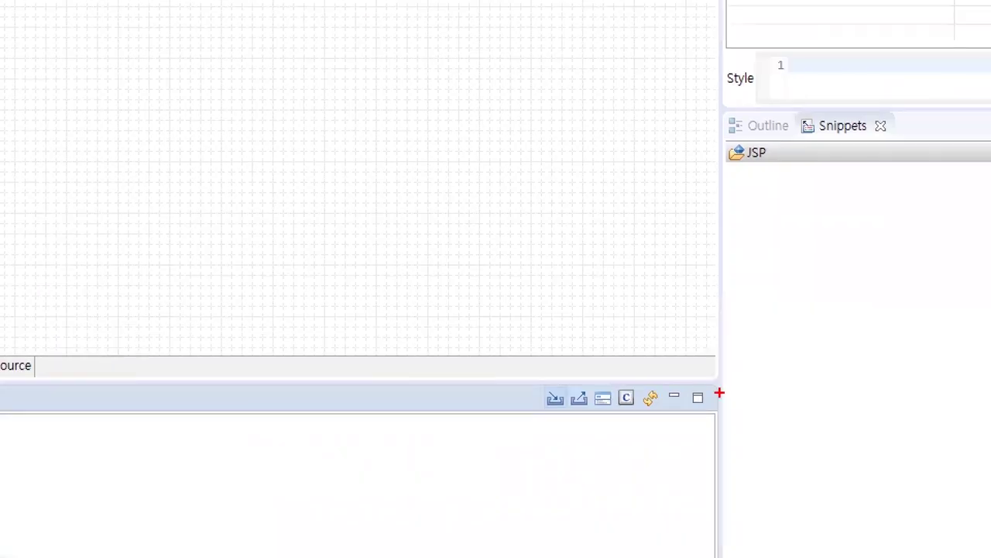
left_click_drag(527, 378, 713, 419)
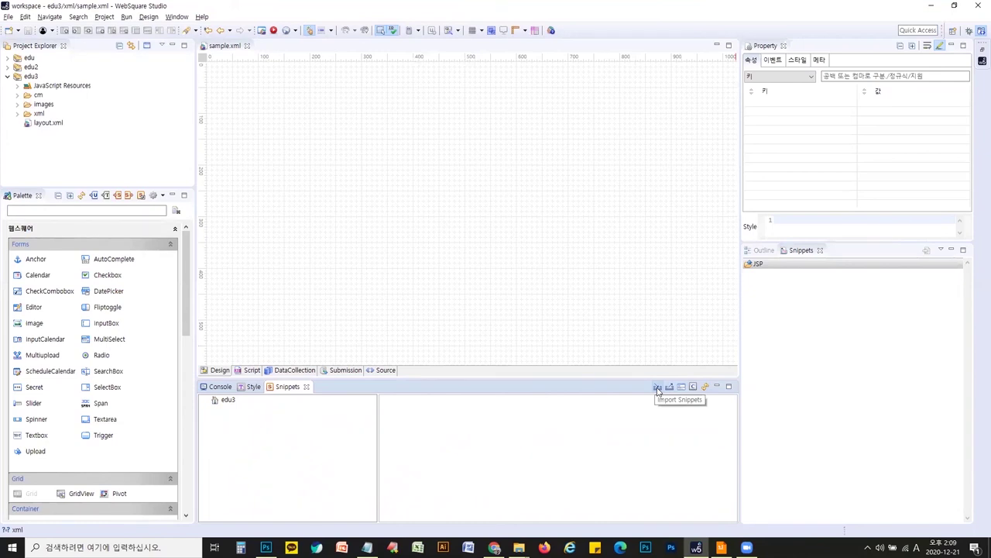
Start a snippets import for edu3 from the directory D:\퍼블리싱교육_2020\02.실습자료\w5_edu_snippets
left_click(658, 389)
left_click_drag(243, 93, 533, 146)
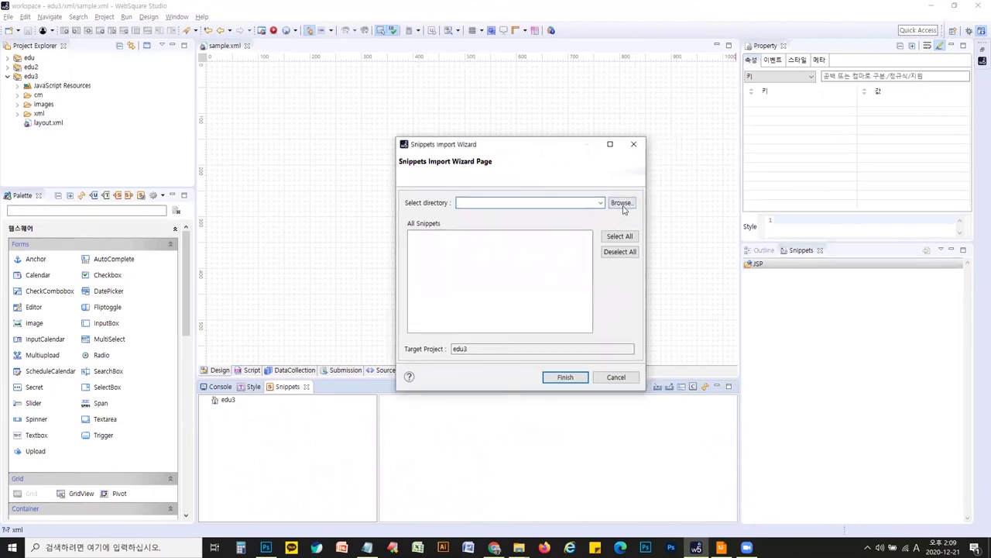
left_click(623, 204)
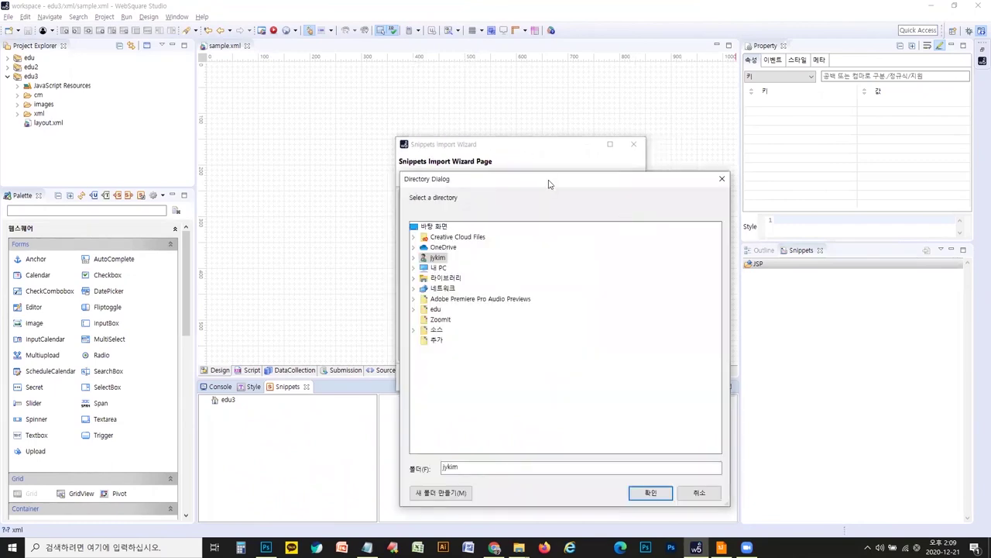
left_click_drag(549, 184, 697, 65)
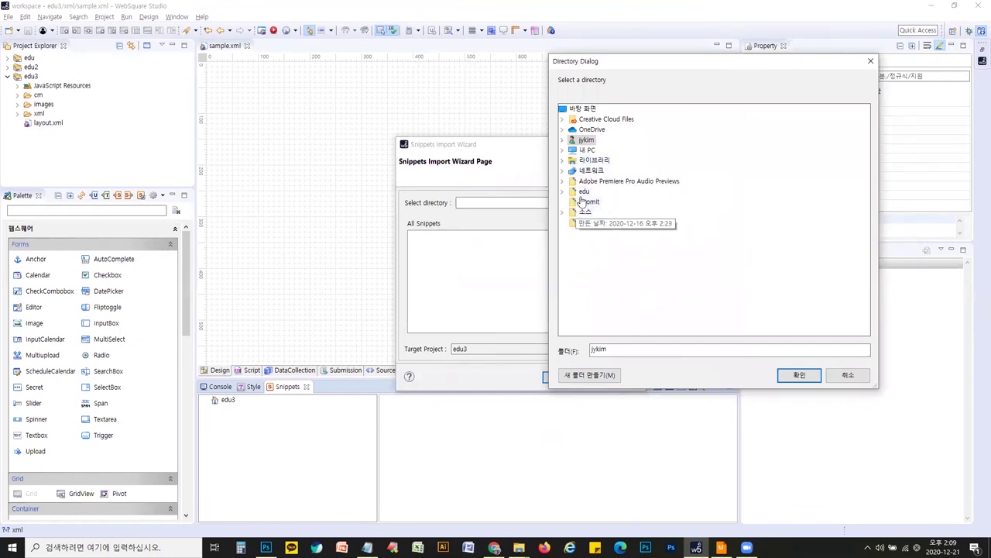
left_click(562, 150)
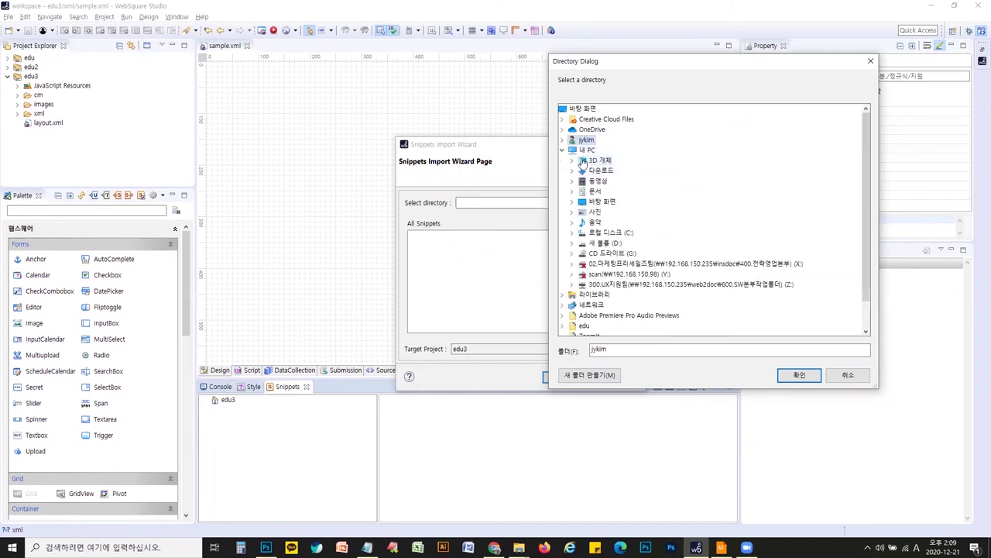
double_click(614, 243)
scroll(643, 294, "down", 2)
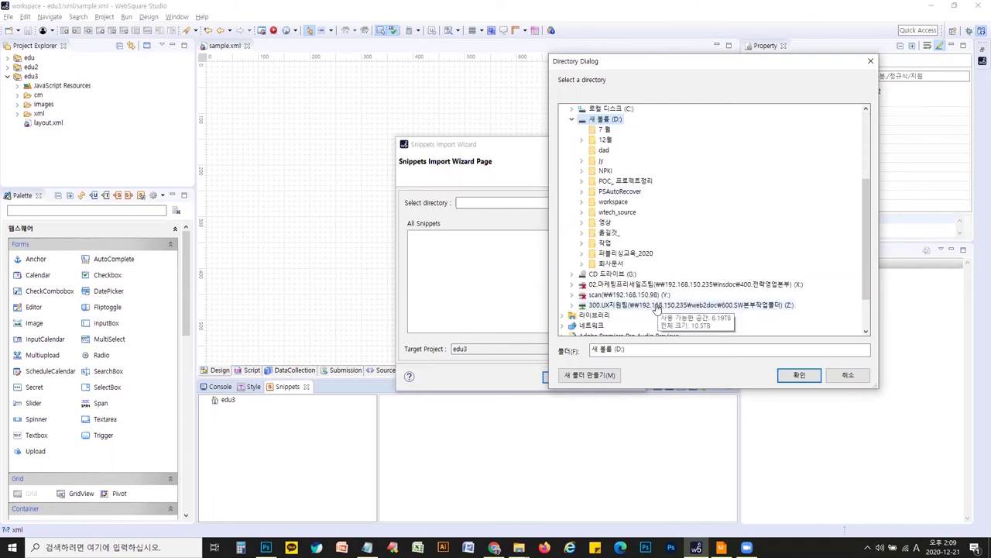
double_click(635, 254)
scroll(645, 266, "down", 3)
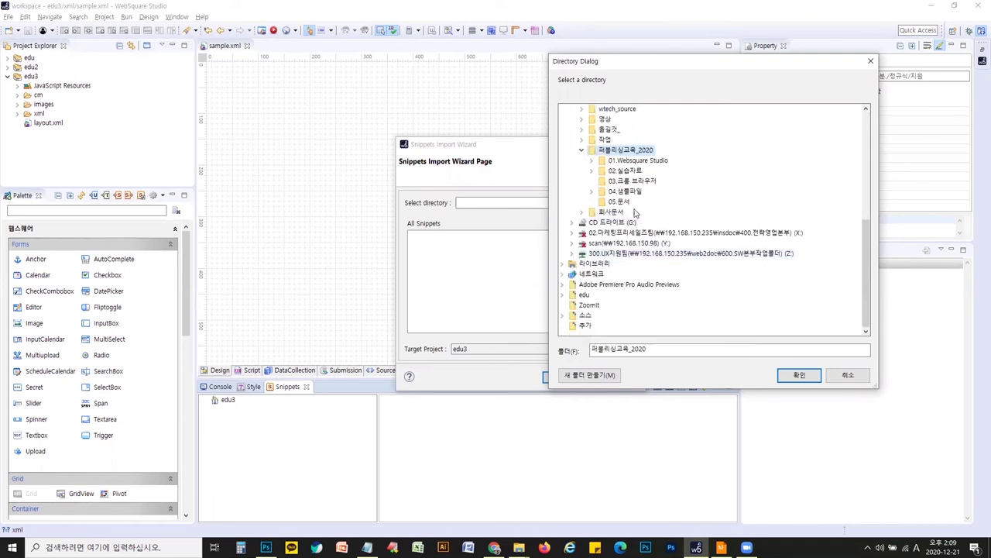
double_click(631, 171)
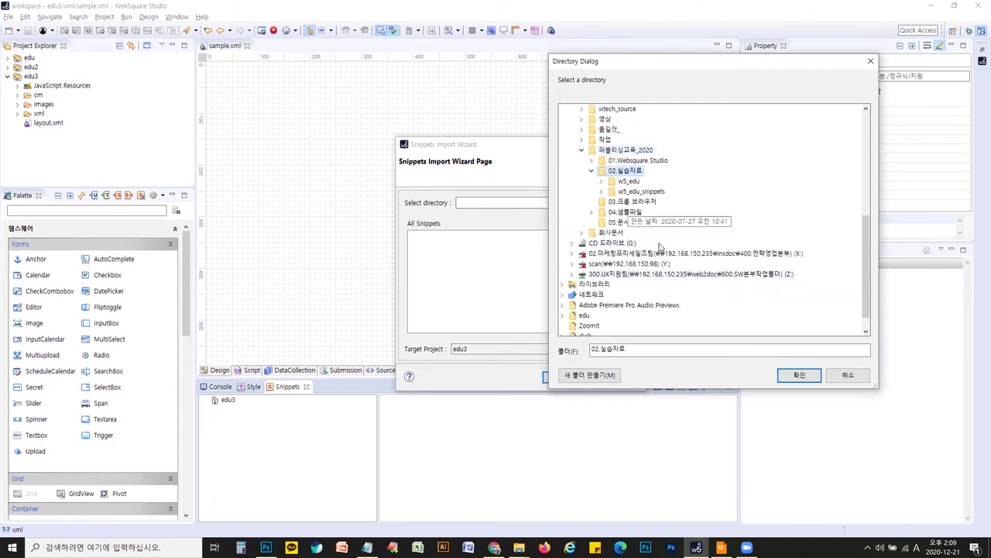
double_click(642, 192)
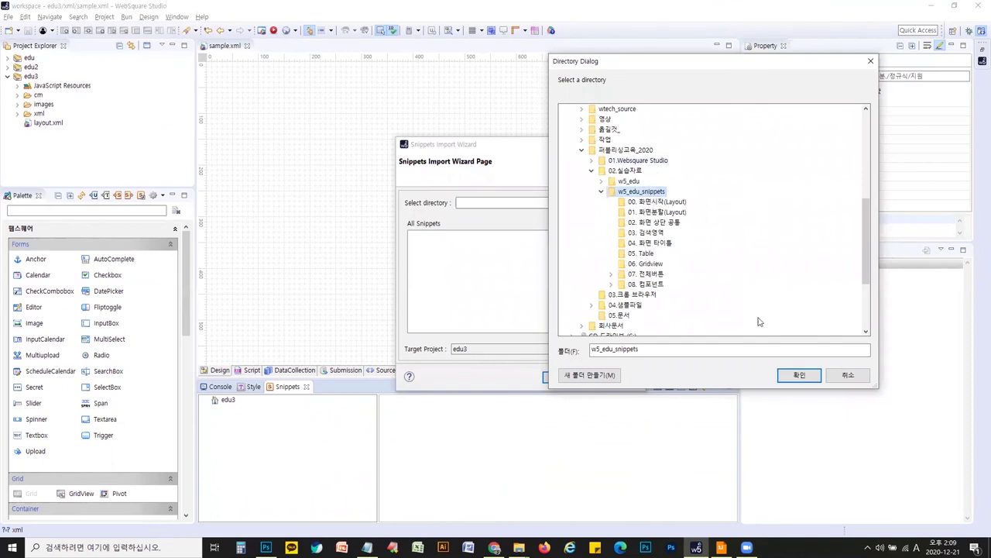
left_click(786, 377)
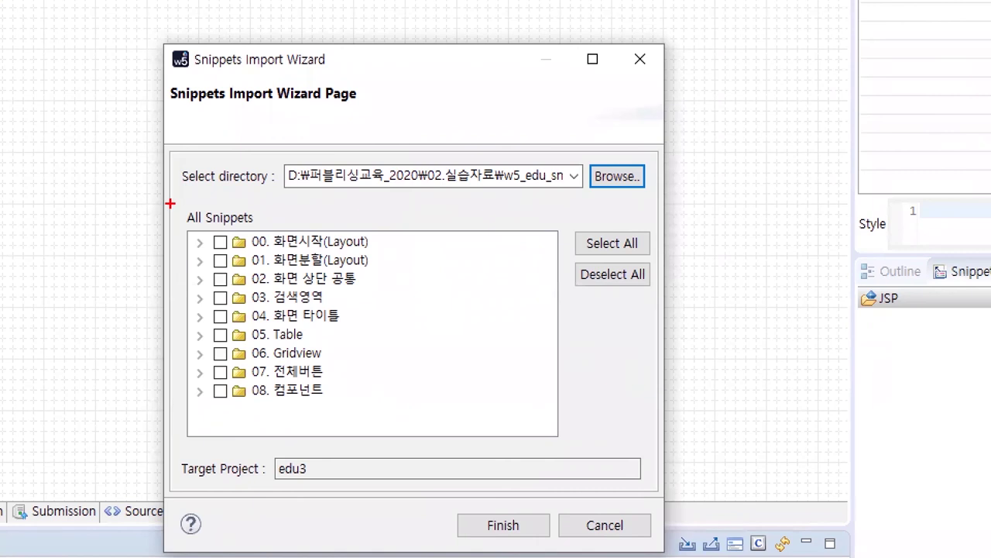
Select all snippet folders from 00. 화면시작(Layout) to 08. 컴포넌트 and import them into edu3
left_click_drag(169, 203, 577, 449)
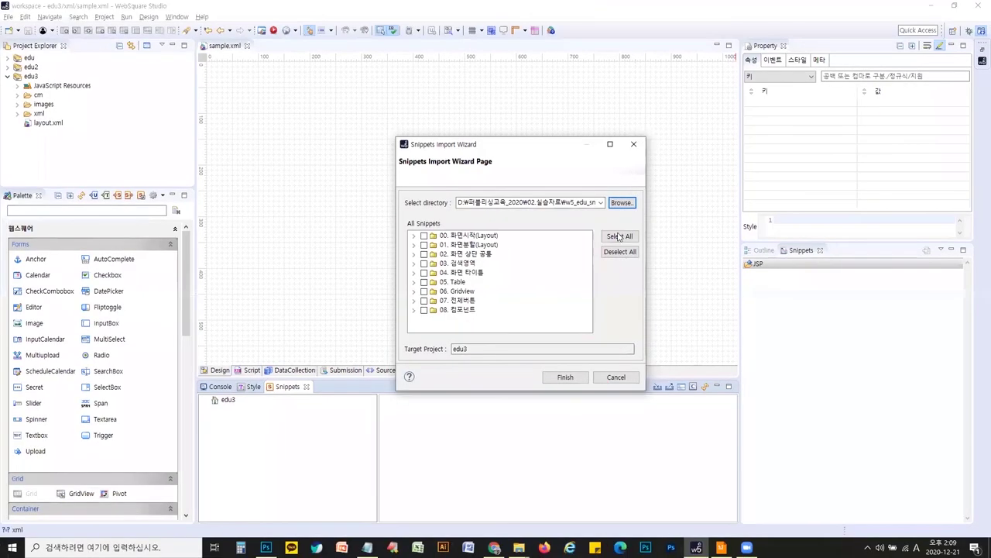
left_click(623, 239)
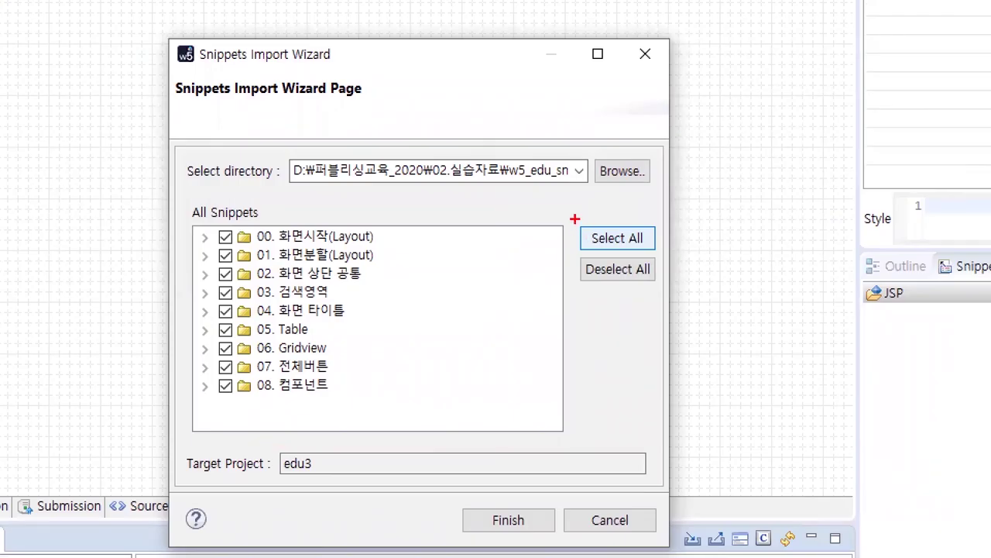
left_click_drag(599, 228, 643, 246)
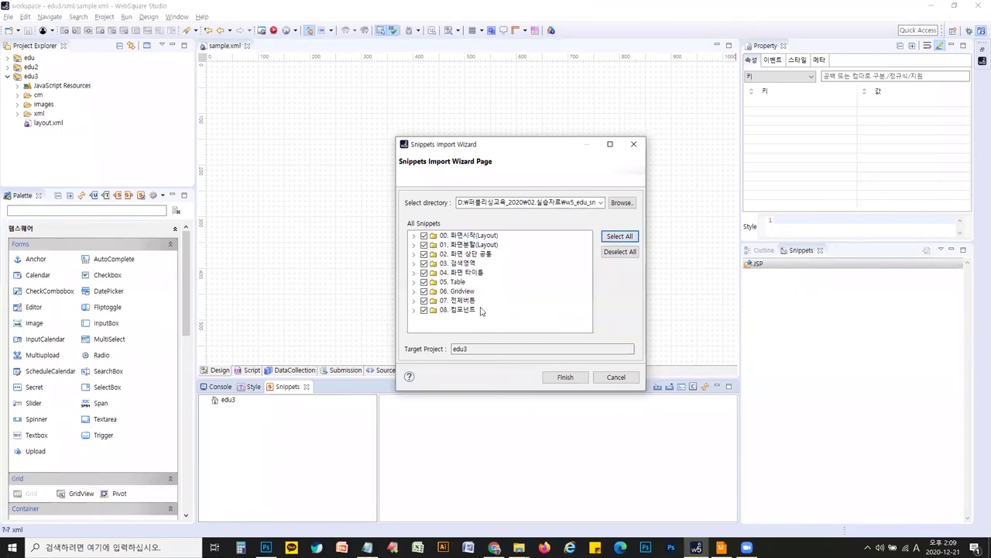
left_click(566, 377)
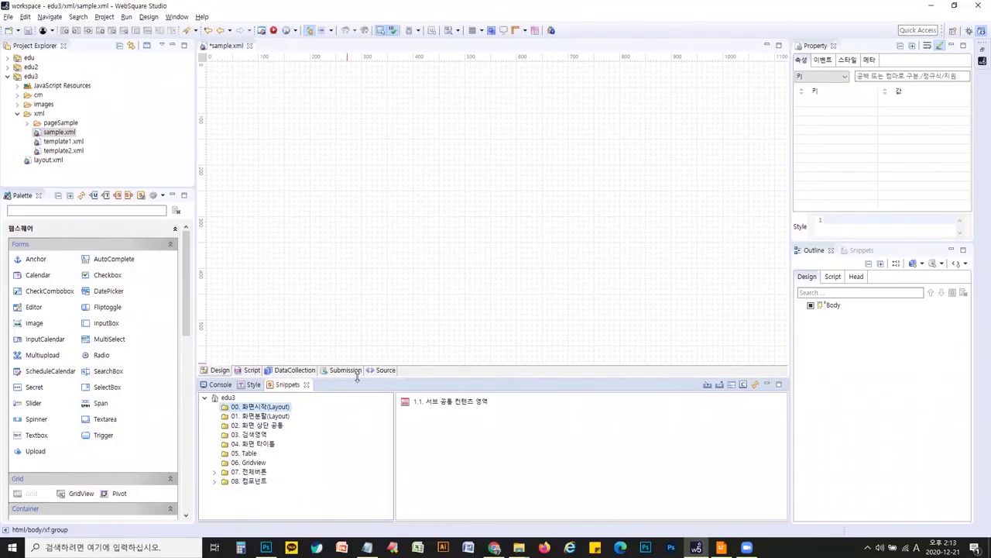
Enlarge the snippets area and insert the 1.1. 서브 공통 컨텐츠 영역 snippet as the first child of Body
left_click_drag(354, 380, 354, 365)
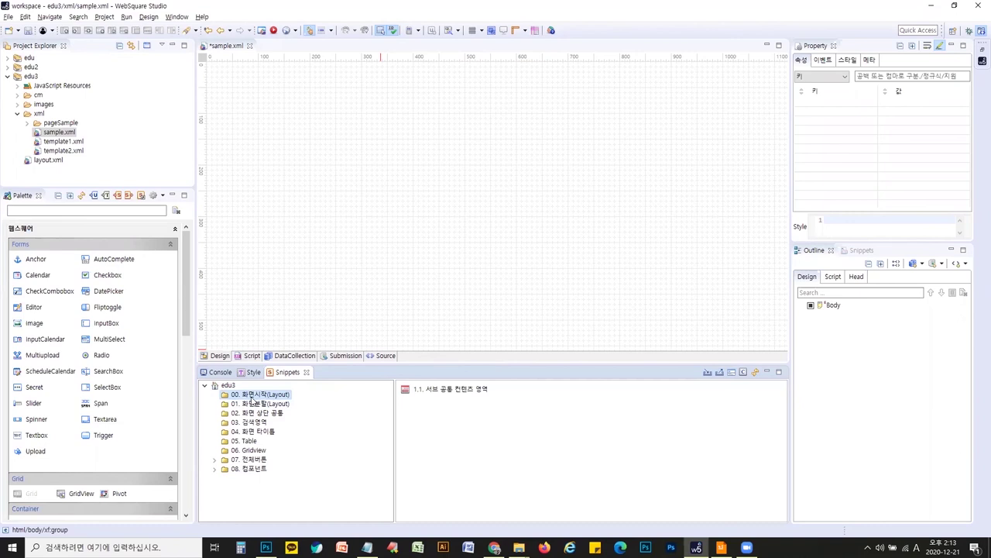
double_click(451, 389)
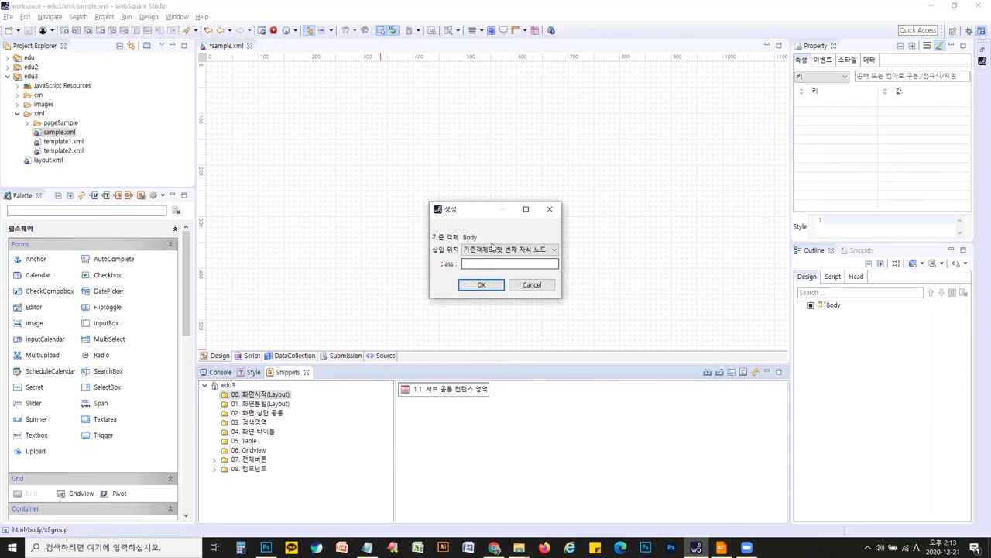
left_click_drag(478, 208, 472, 173)
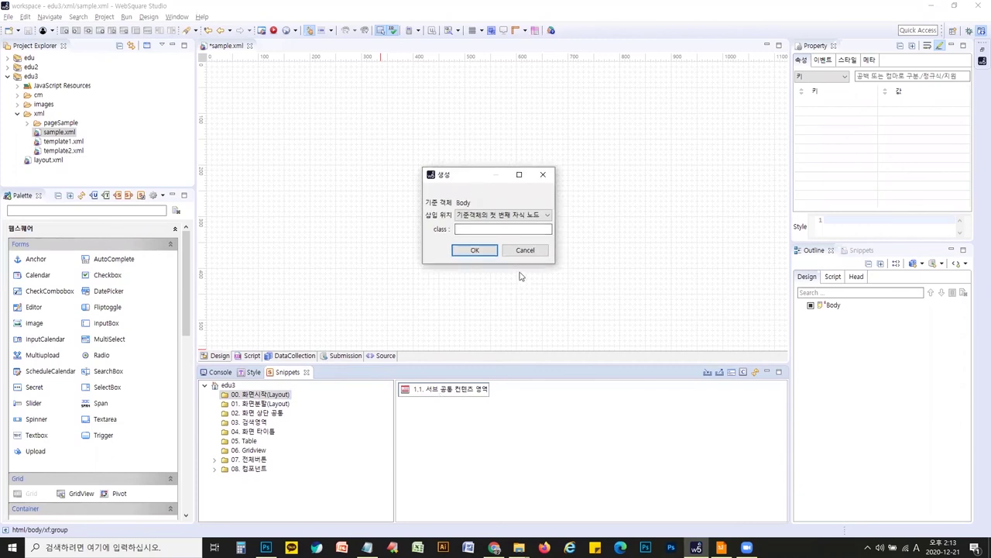
left_click(487, 253)
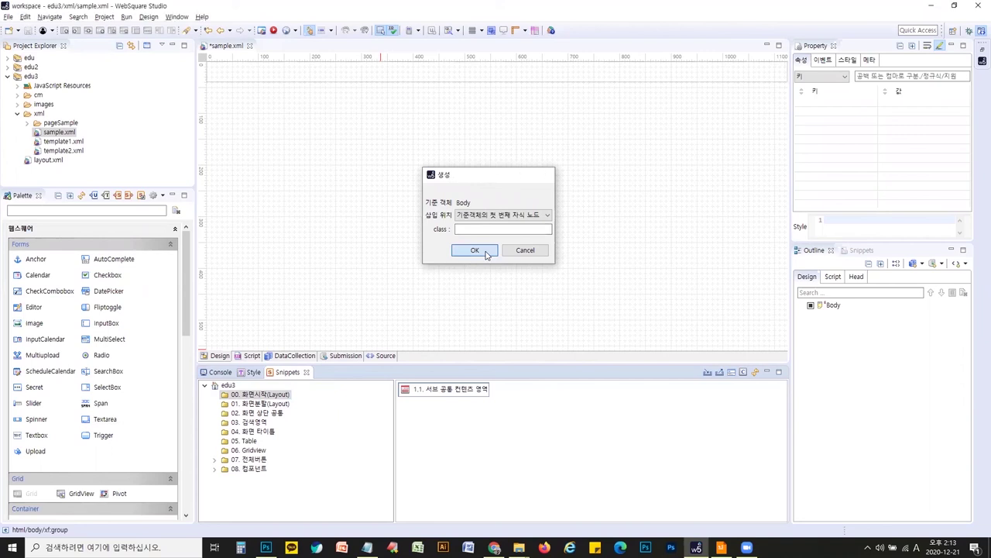
Insert the 1.1 가변 2단 분할 layout as the sub_contents group's first child, with 1.2 가변 3단 분할 after it
left_click(261, 404)
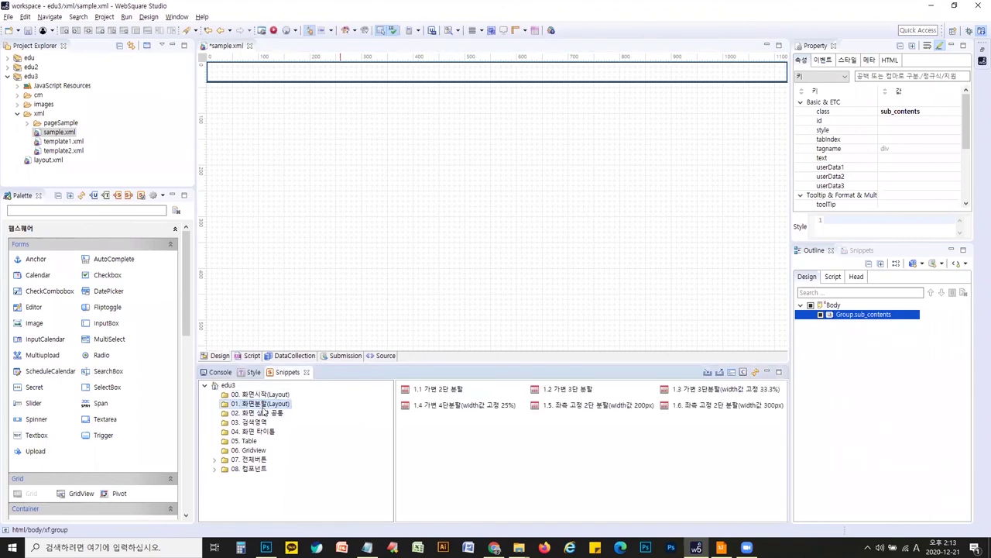
double_click(453, 391)
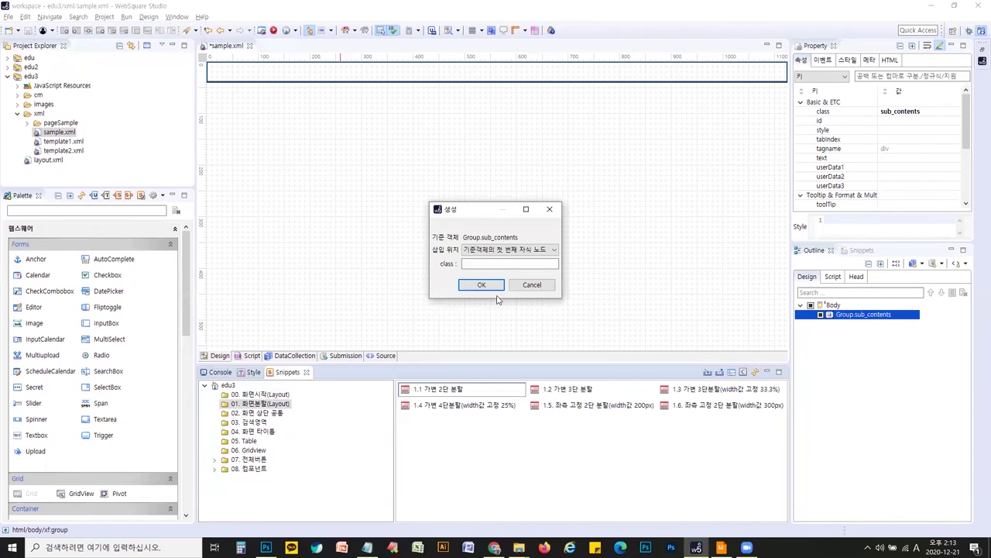
left_click(481, 285)
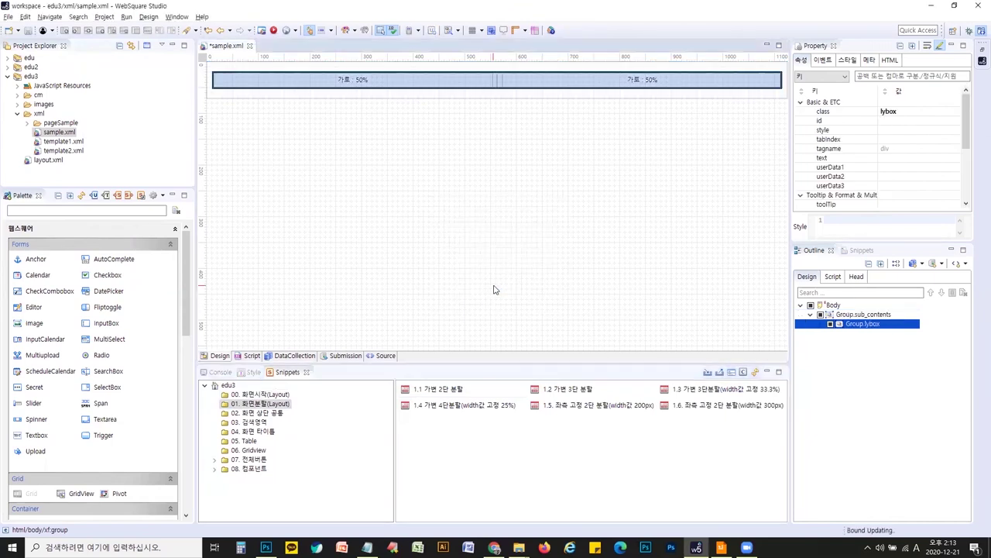
double_click(560, 390)
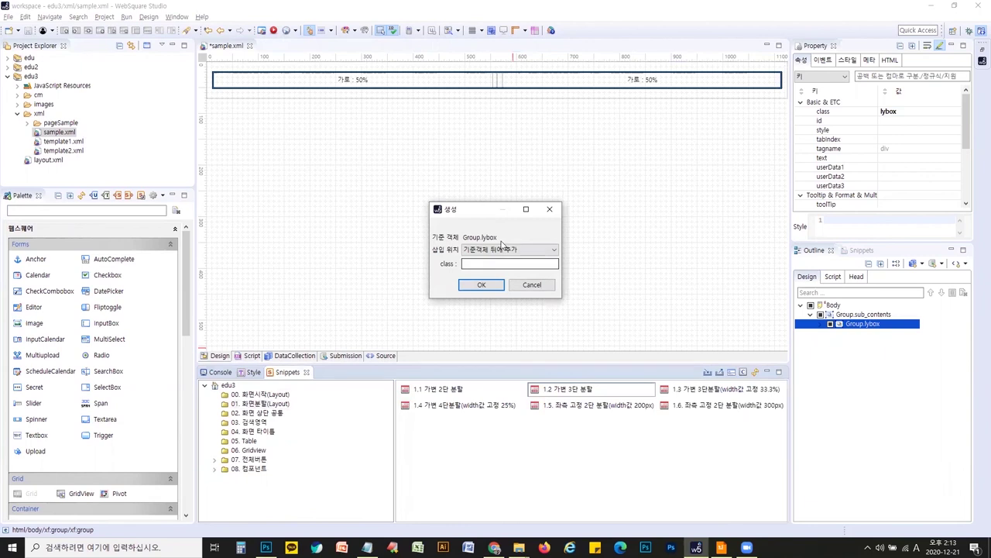
left_click(481, 285)
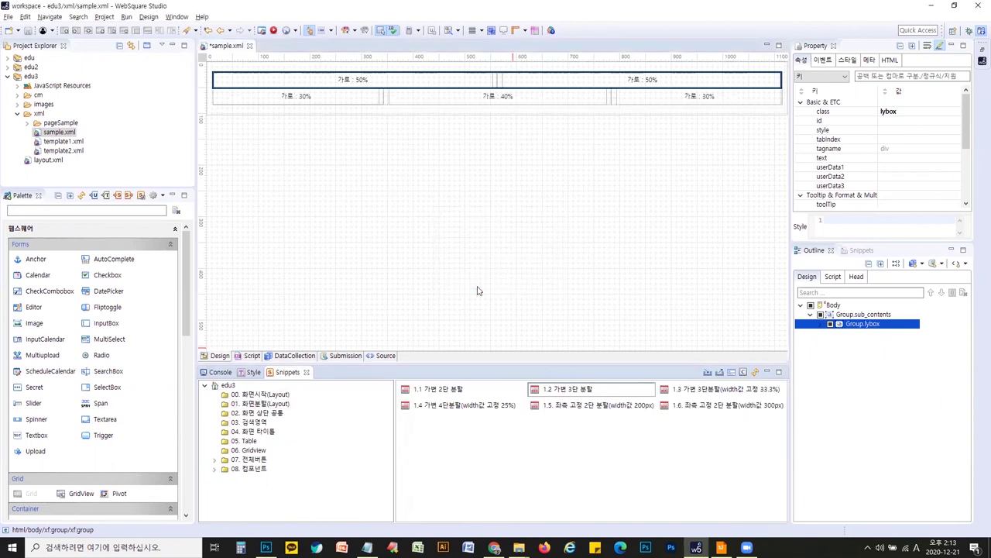
Insert the 1.3 가변 3단분할(width값 고정 33.3%) snippet after the 30/40/30% layout row
double_click(686, 389)
left_click(514, 249)
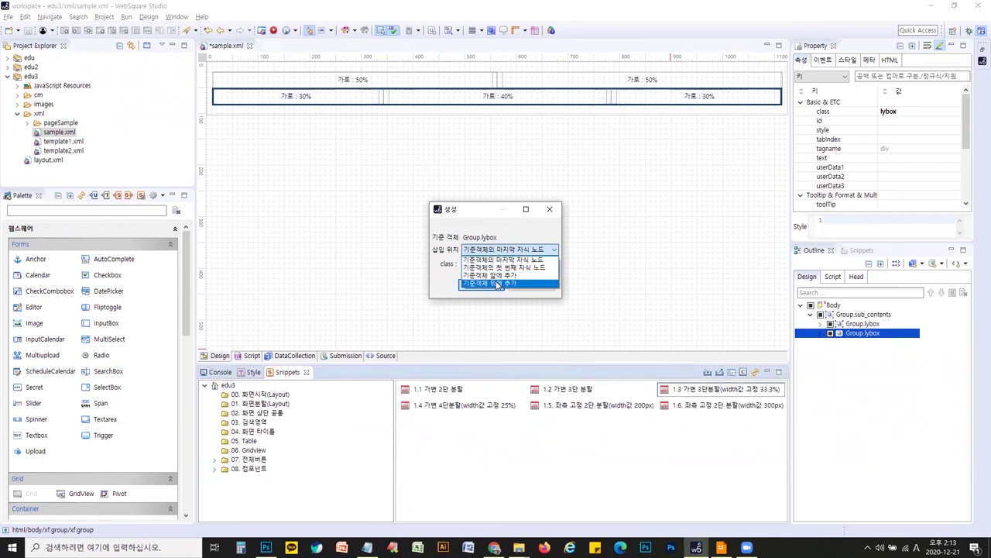
left_click(497, 285)
left_click(488, 285)
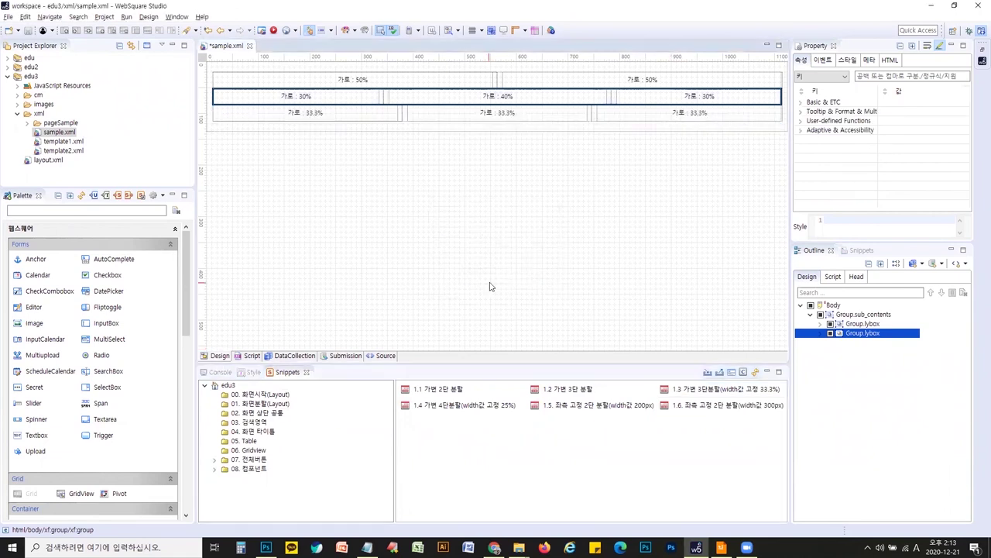
Insert the 1.4 가변 4단분할(width값 고정 25%) snippet after the 33.3% layout row
double_click(469, 405)
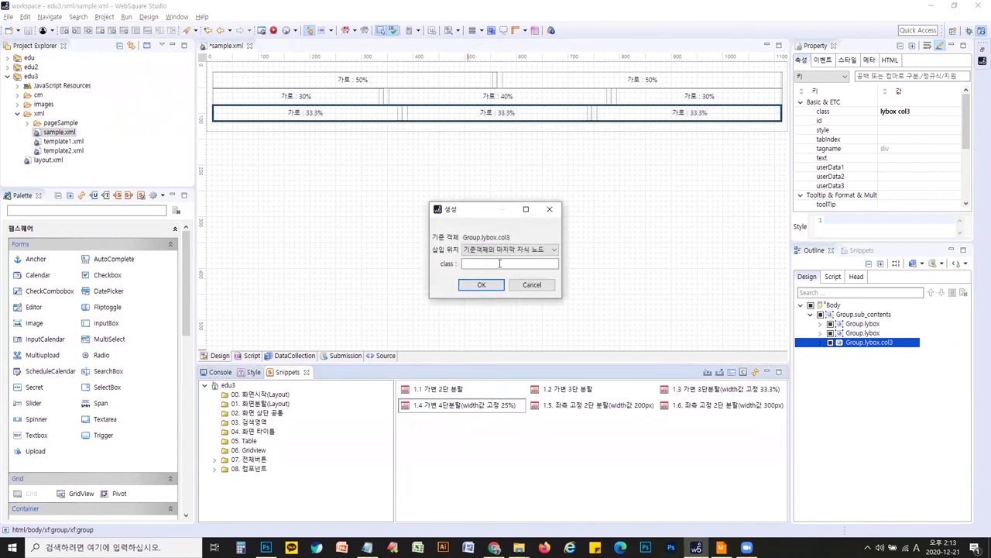
left_click(507, 249)
left_click(500, 285)
left_click(500, 286)
Add the 1.5. 좌측 고정 2단 분할(width값 200px) and 1.6. 좌측 고정 2단 분할(width값 300px) snippets after the 25% row
double_click(589, 405)
left_click(517, 253)
left_click(500, 284)
left_click(481, 285)
double_click(692, 405)
left_click(508, 249)
left_click(478, 282)
left_click(481, 284)
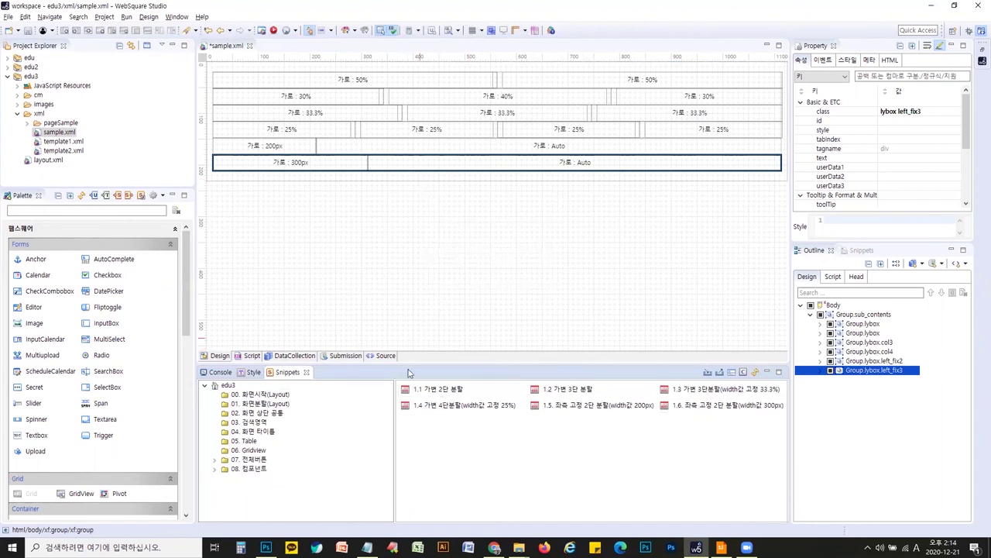
Insert the 1.1. 화면상단 공통영역 snippet from 02. 화면 상단 공통 after the 300px layout row, leaving its pgtbox group selected
left_click(262, 414)
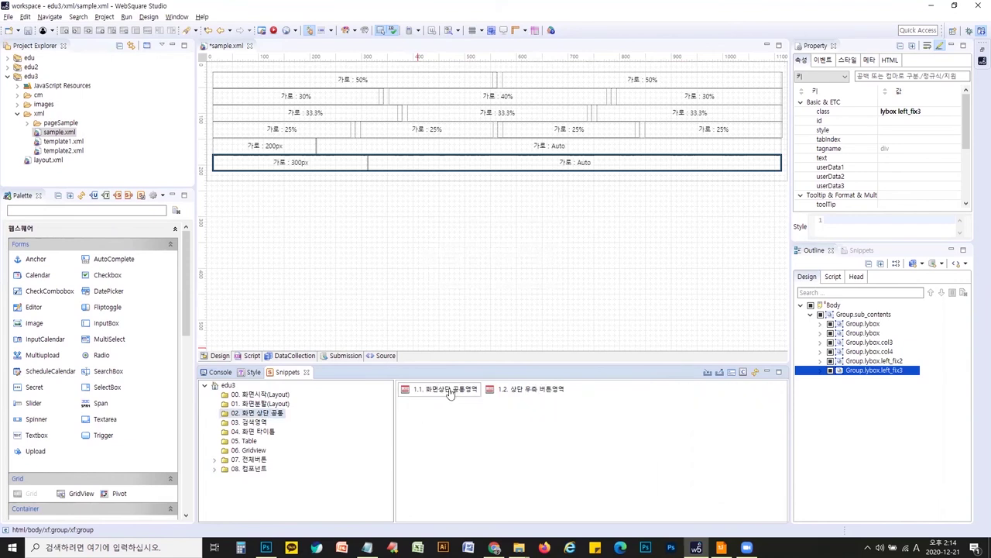
double_click(449, 392)
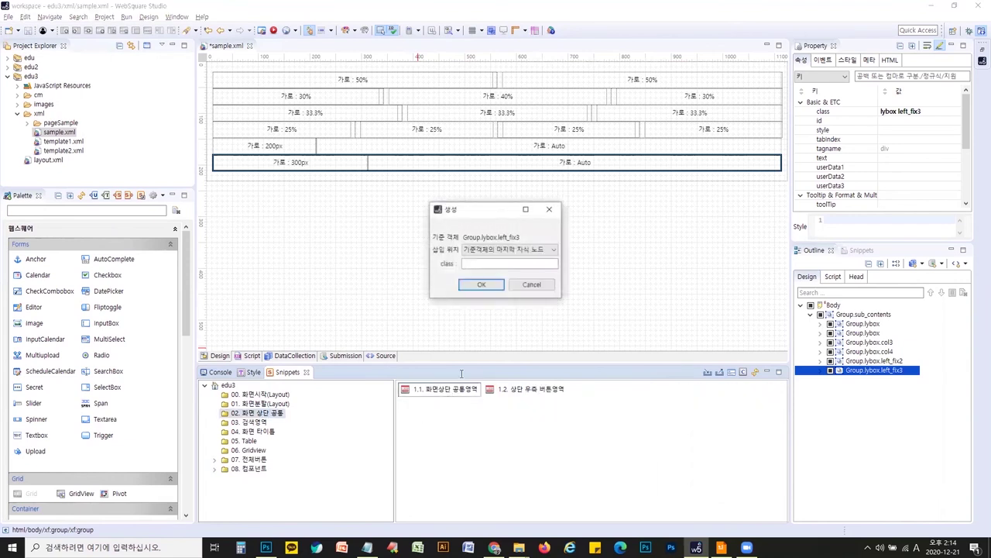
left_click(511, 250)
left_click(489, 285)
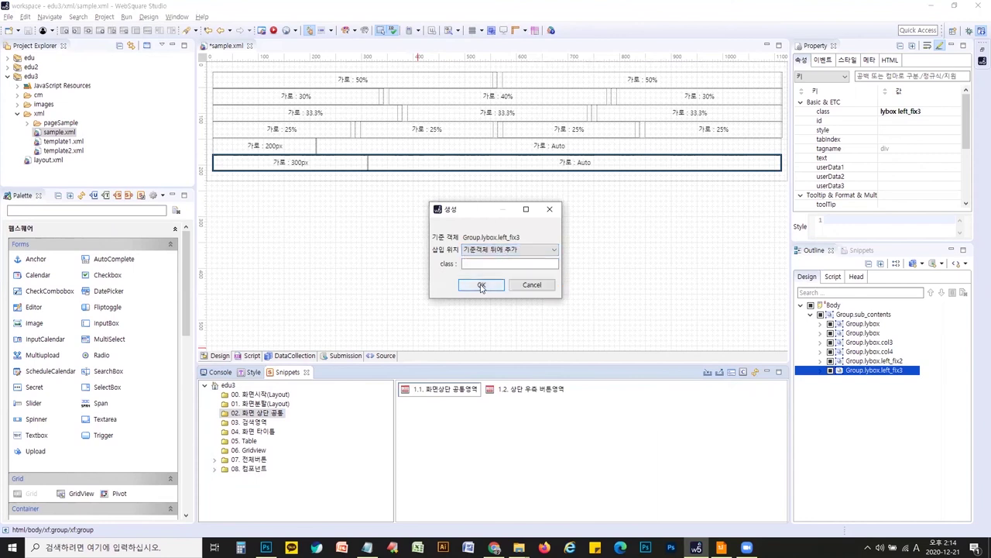
left_click(481, 284)
left_click(246, 184)
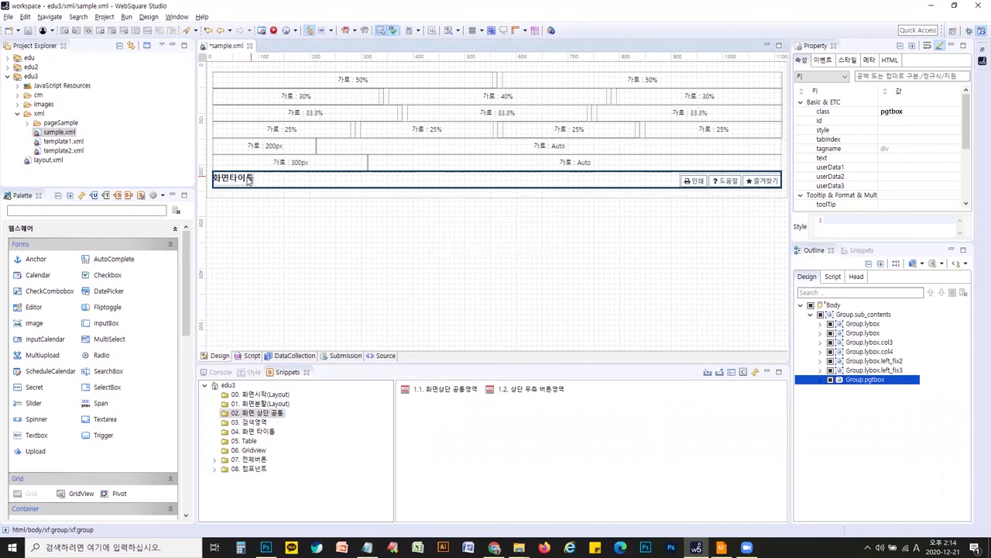
left_click(248, 180)
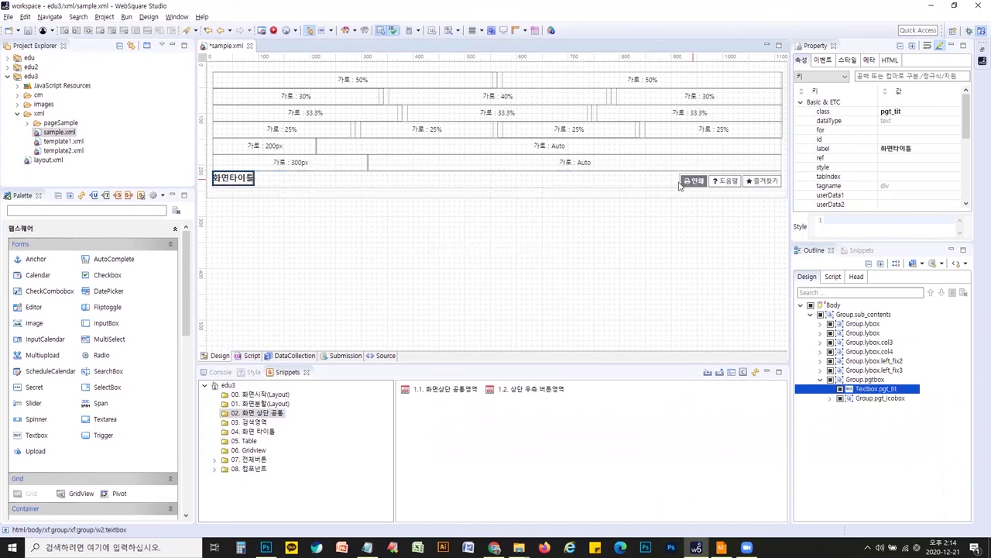
left_click(644, 186)
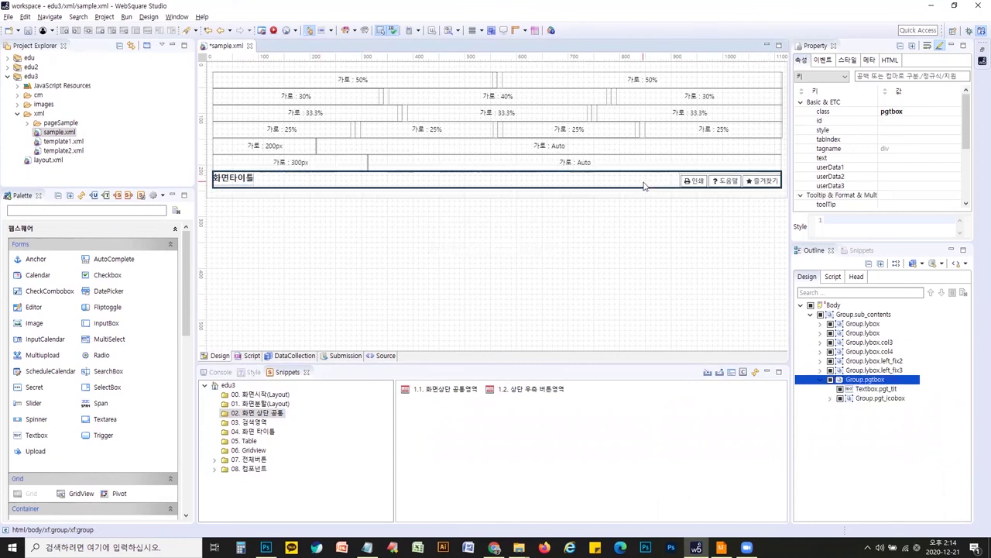
Insert the 1.1. 검색영역 1단 - 기본 snippet from 03. 검색영역 after the pgtbox group
left_click(252, 423)
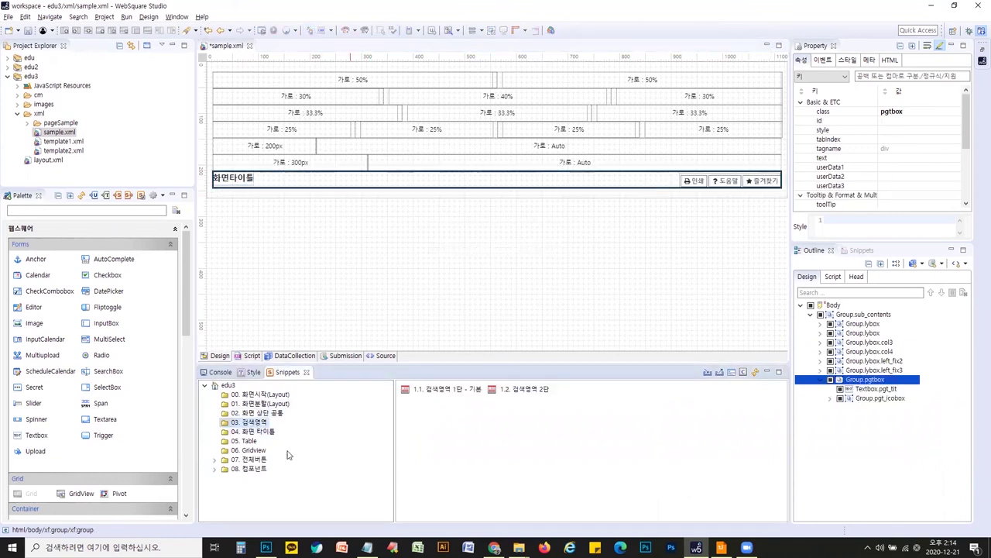
double_click(433, 392)
left_click(498, 249)
left_click(490, 284)
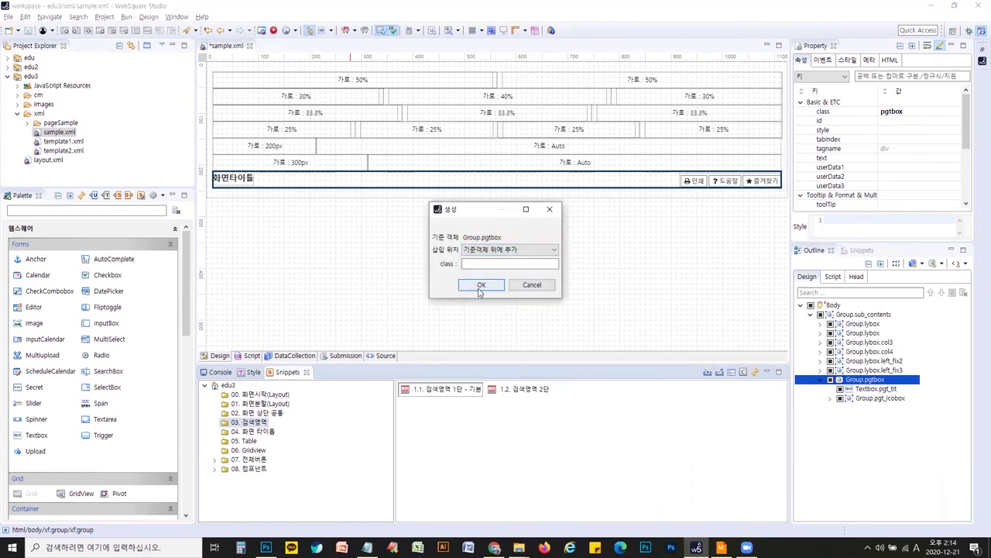
left_click(481, 293)
Insert the 1.2. 검색영역 2단 snippet after the single-row search group
double_click(509, 390)
left_click(511, 250)
left_click(504, 282)
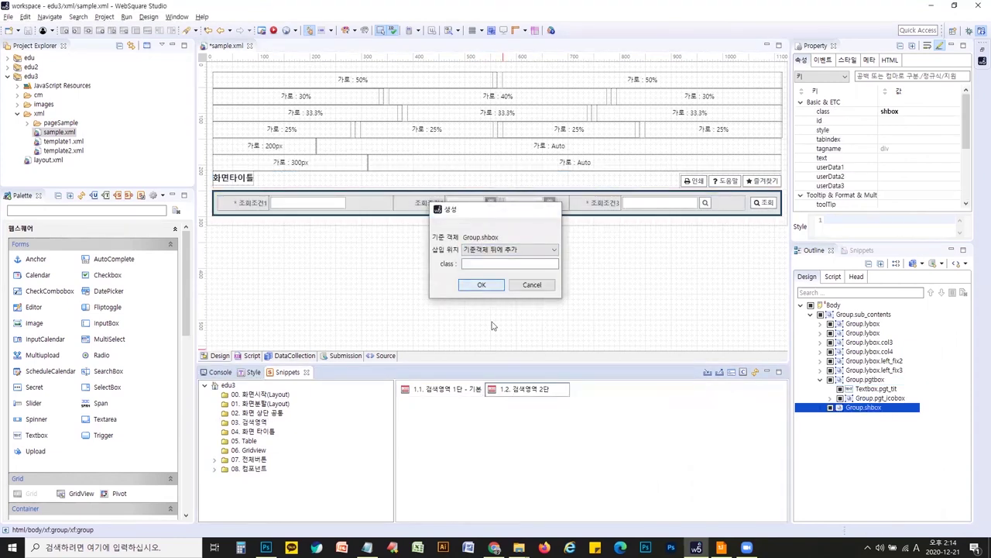
left_click(481, 293)
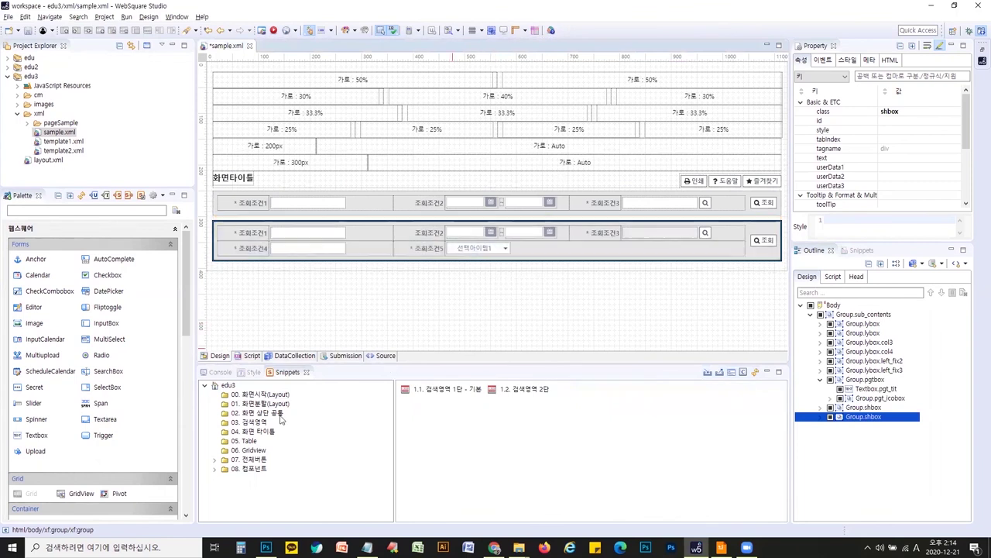
Insert the 1.1. Table 1X3 snippet from 05. Table after the two-row search group
left_click(250, 433)
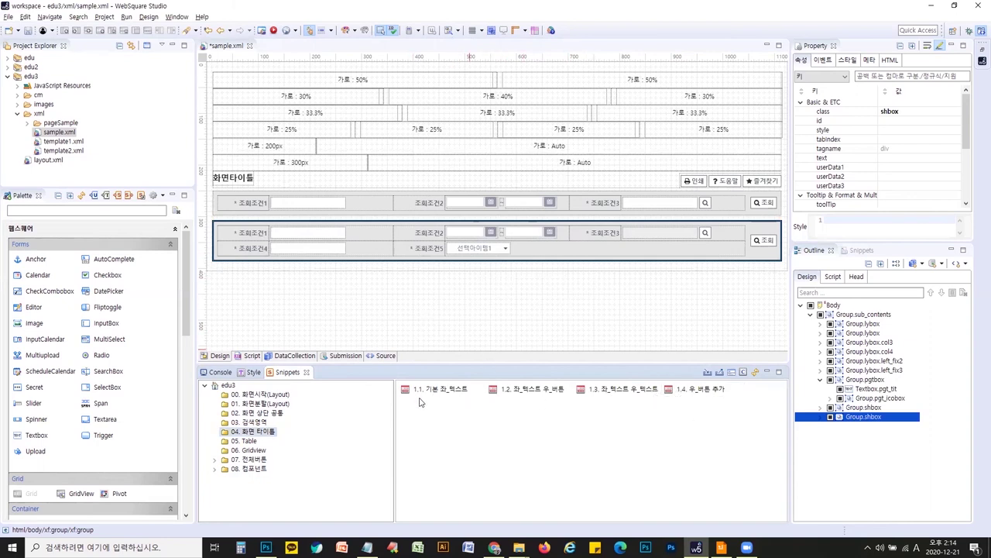
left_click(251, 440)
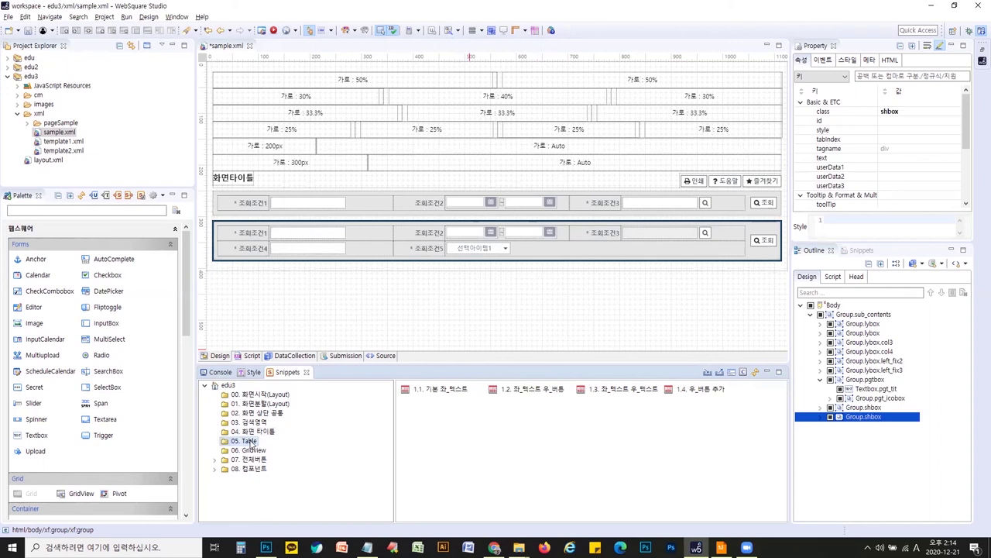
double_click(431, 389)
left_click(509, 249)
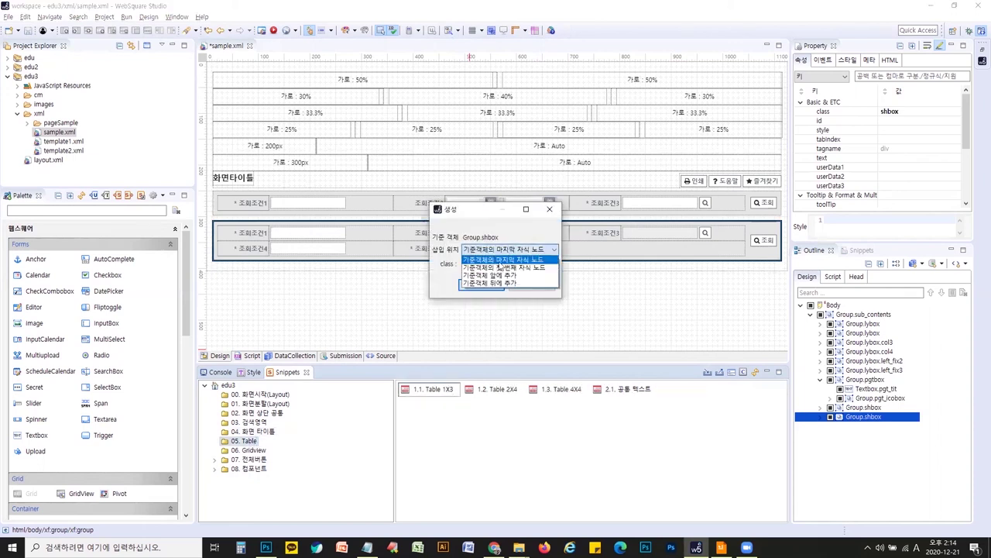
left_click(489, 284)
left_click(483, 285)
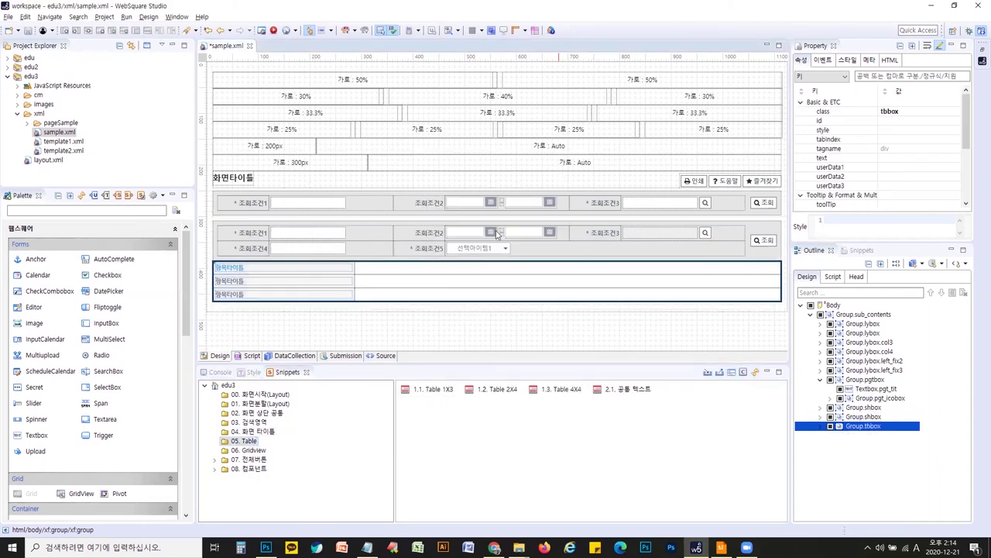
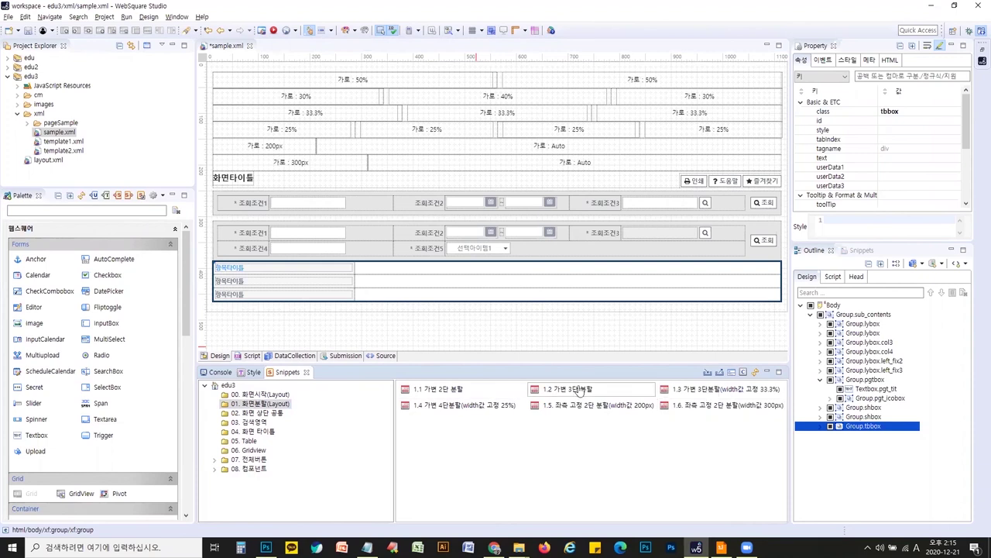
Switch to the browser to examine the rendered template1.xml page, and return to WebSquare Studio with the blank sample.xml
left_click(251, 414)
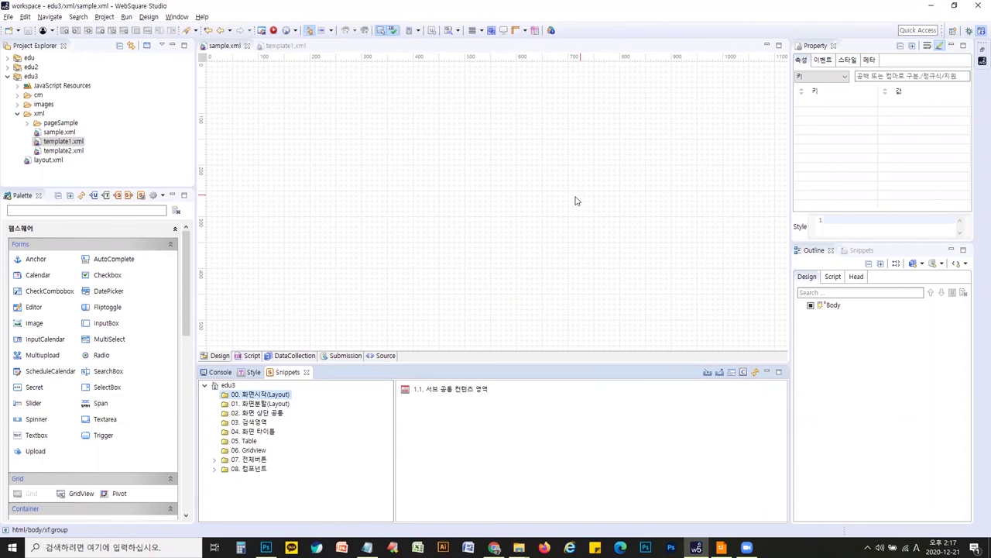
key("alt+Tab")
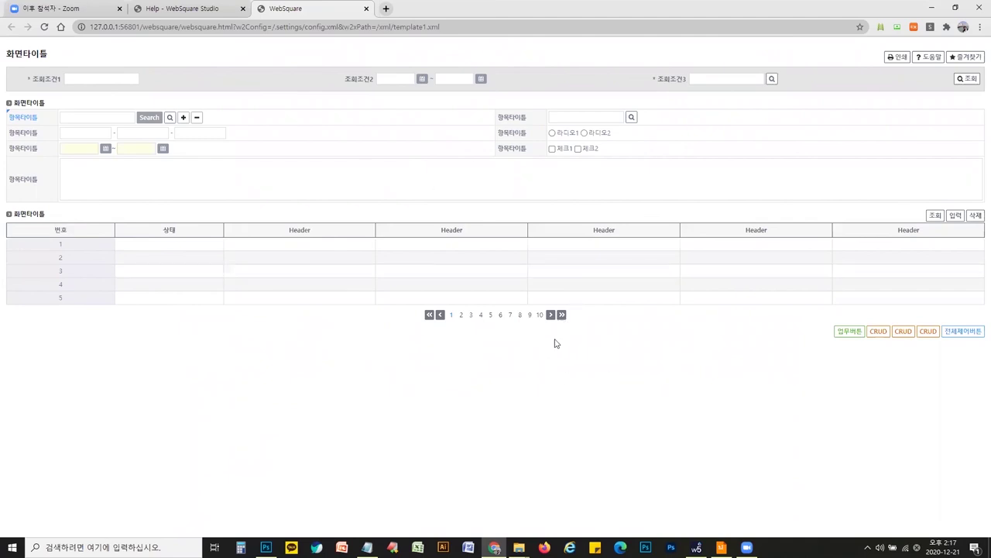
key("alt+Tab")
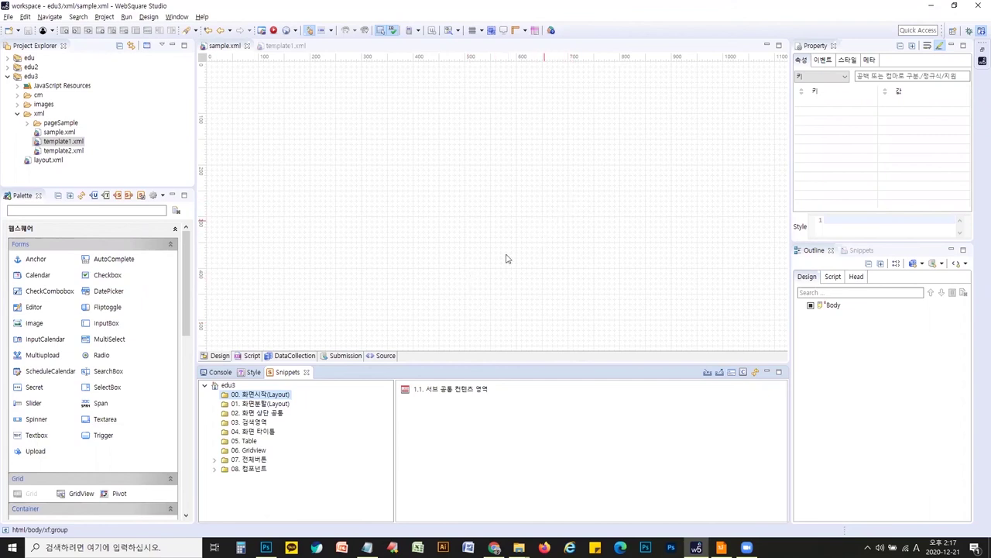
Insert the 1.1. 서브 공통 컨텐츠 영역 snippet into the Body and the 1.1. 화면상단 공통영역 snippet inside its sub_contents group
double_click(443, 395)
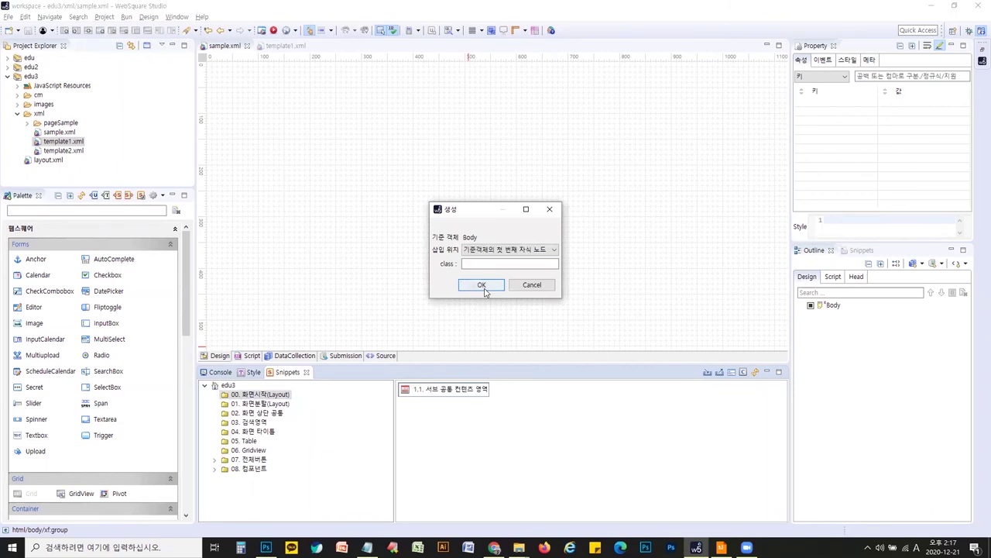
left_click(482, 285)
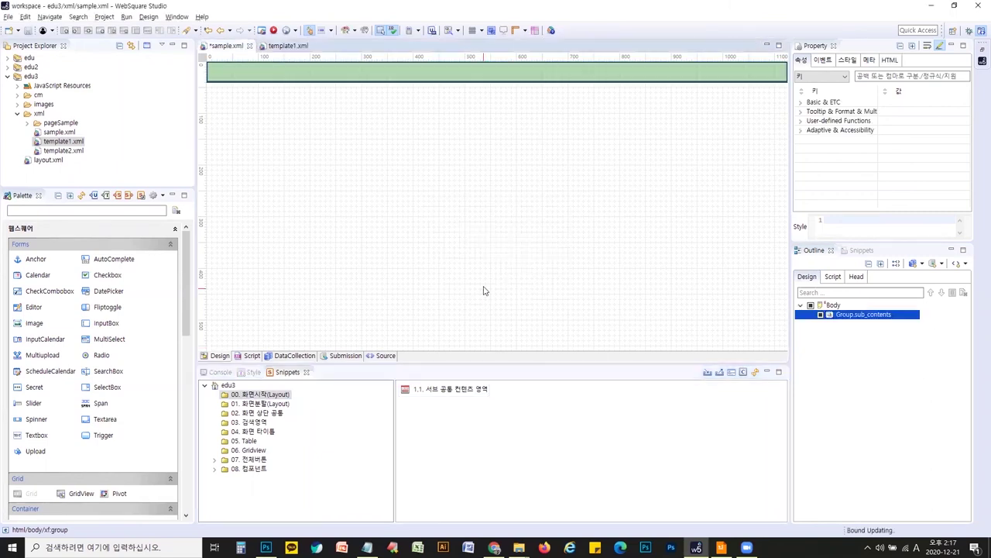
left_click(266, 415)
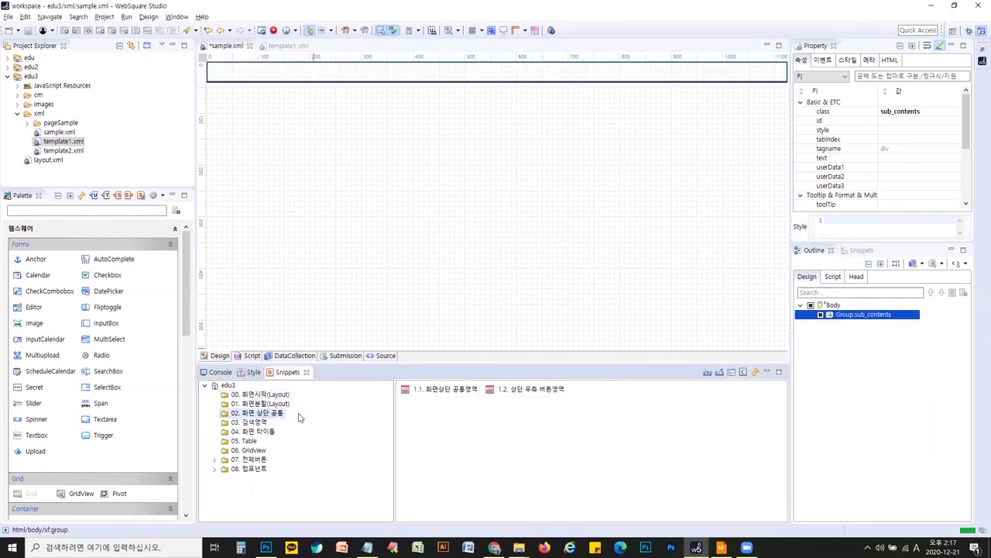
double_click(463, 393)
left_click(481, 285)
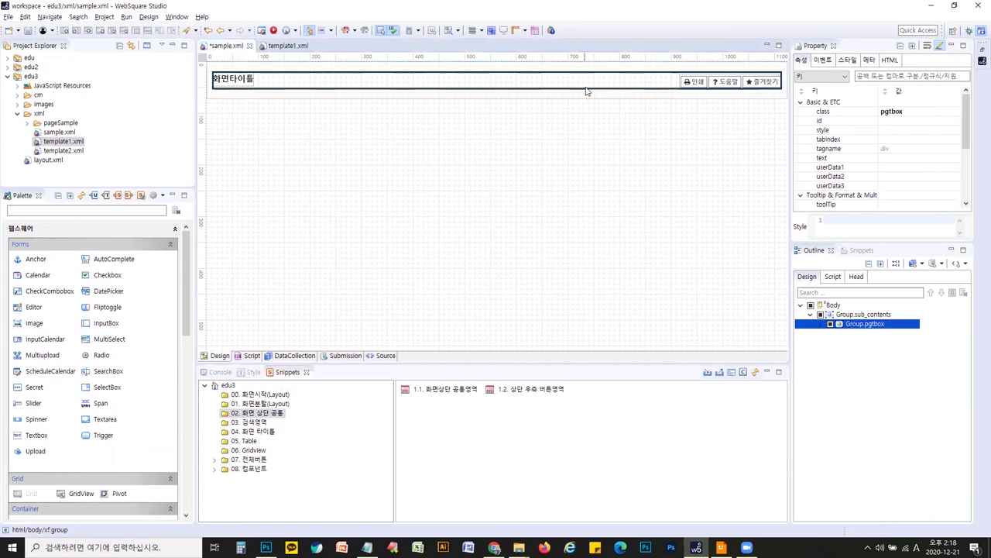
Insert the 1.1. 검색영역 1단 - 기본 snippet from 03. 검색영역 after the page title group
left_click(262, 424)
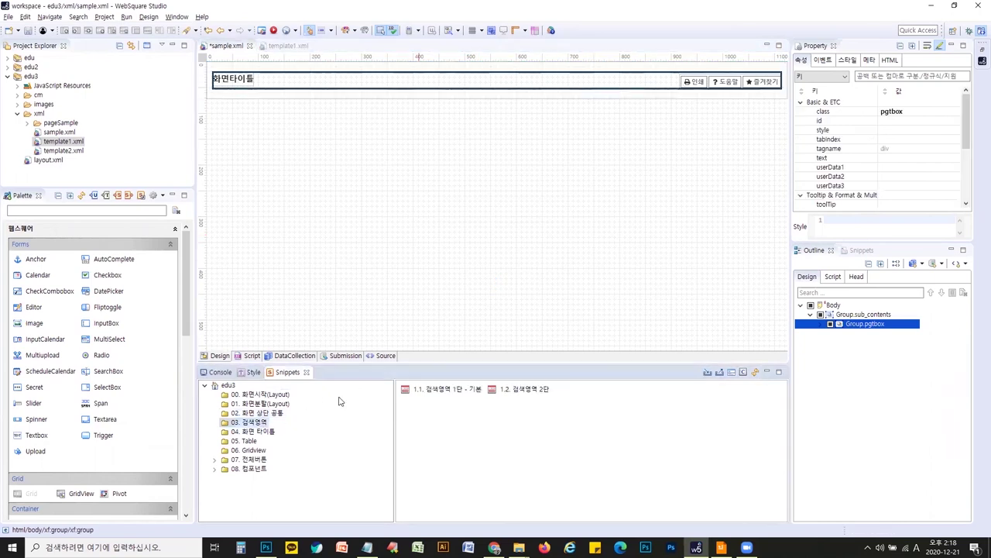
double_click(481, 387)
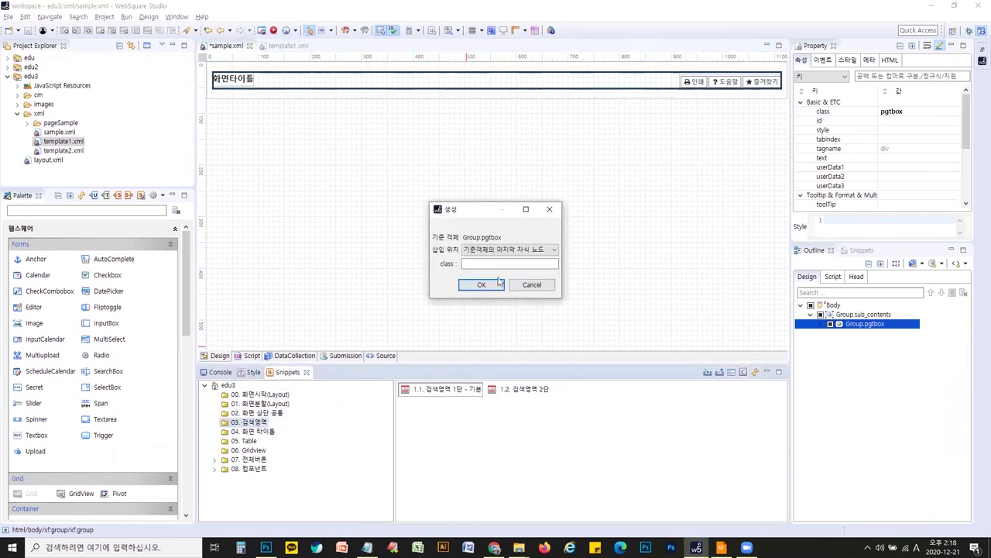
left_click(508, 250)
left_click(484, 284)
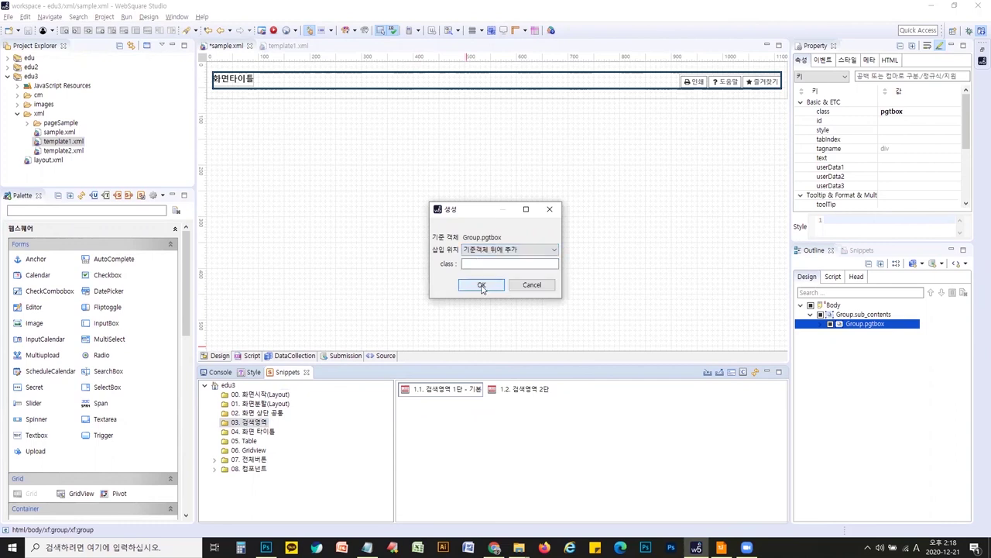
left_click(482, 285)
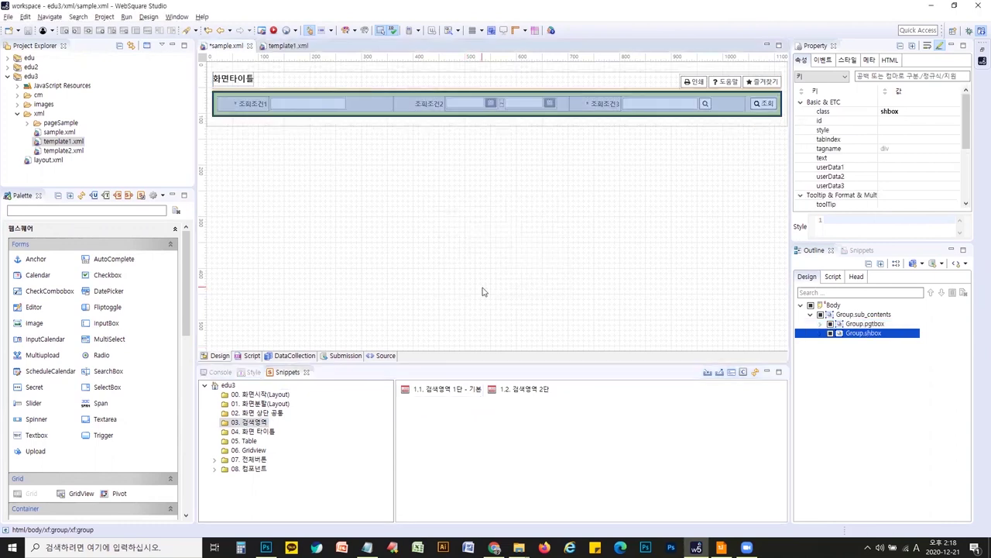
Insert the 1.2. 좌_텍스트 우_버튼 title snippet from 04. 화면 타이틀 after the search group
left_click(264, 432)
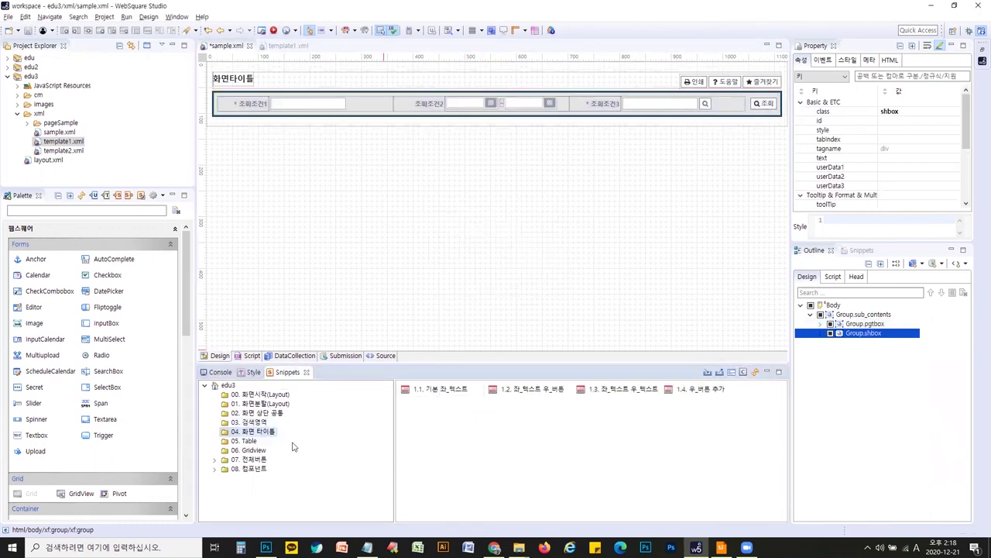
double_click(531, 397)
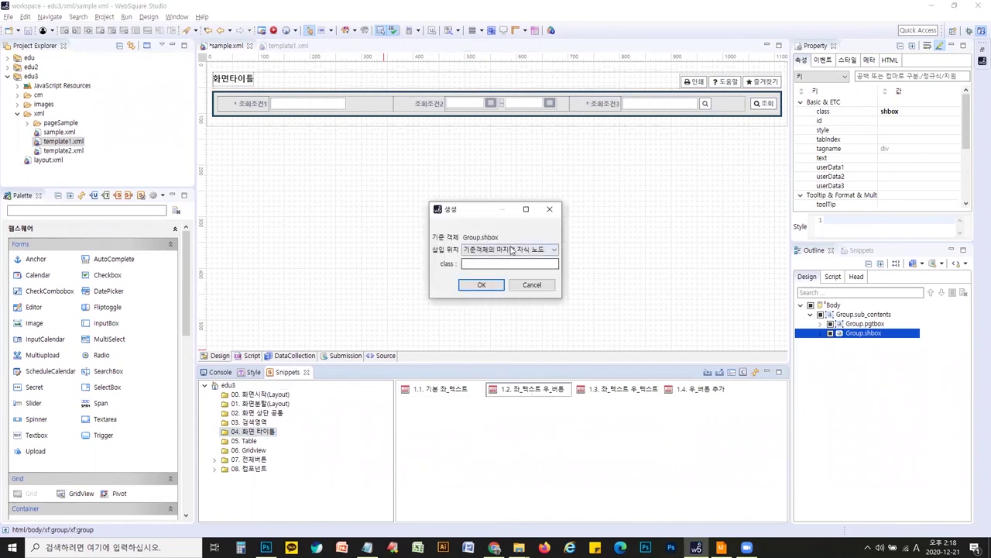
left_click(496, 249)
left_click(491, 284)
left_click(477, 285)
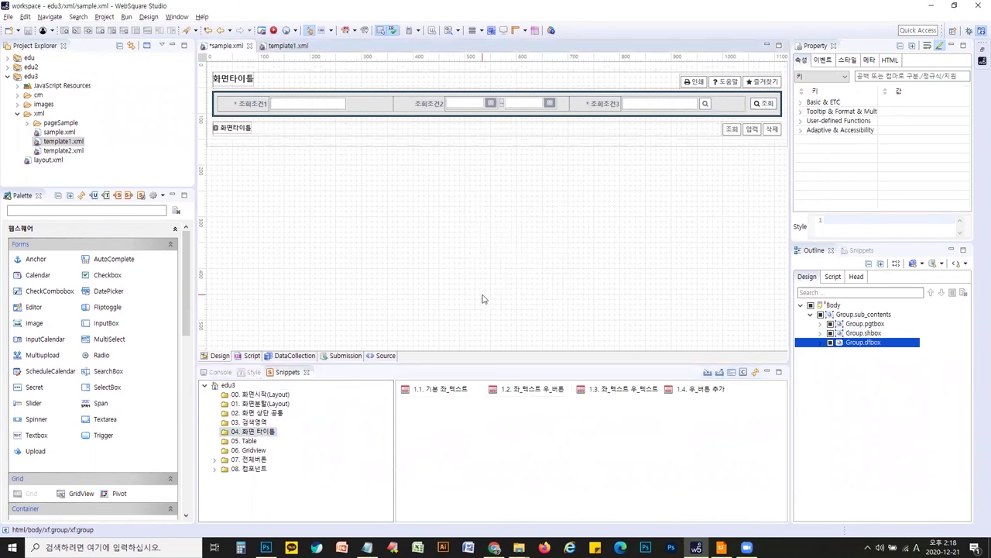
Insert the 1.2. Table 2X4 snippet from 05. Table after the dfbox title group
left_click(245, 441)
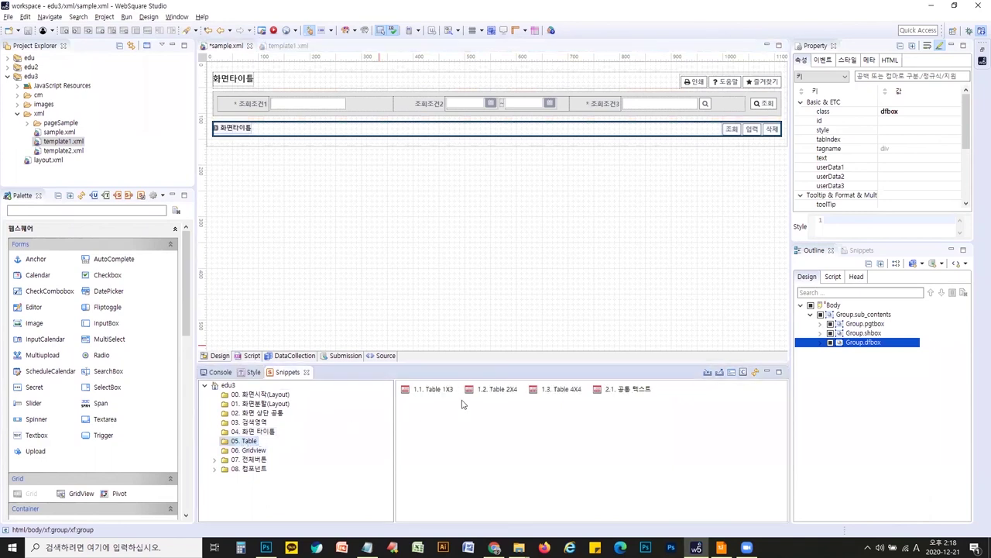
double_click(493, 394)
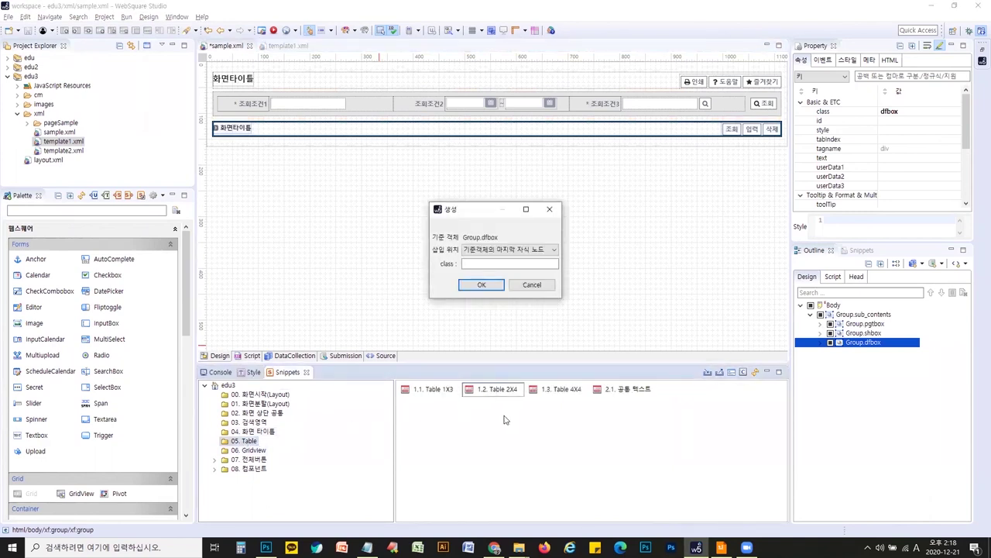
left_click(508, 249)
left_click(495, 283)
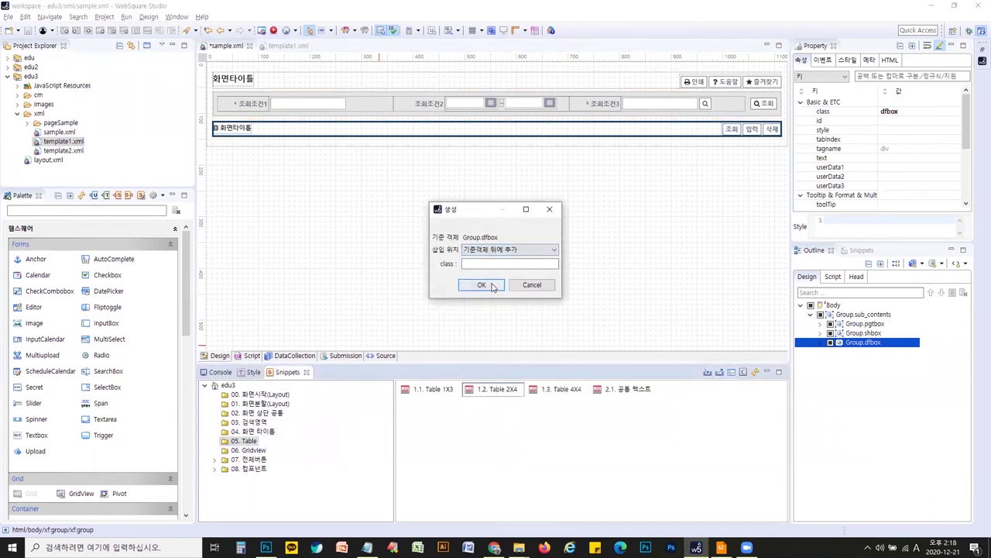
left_click(491, 286)
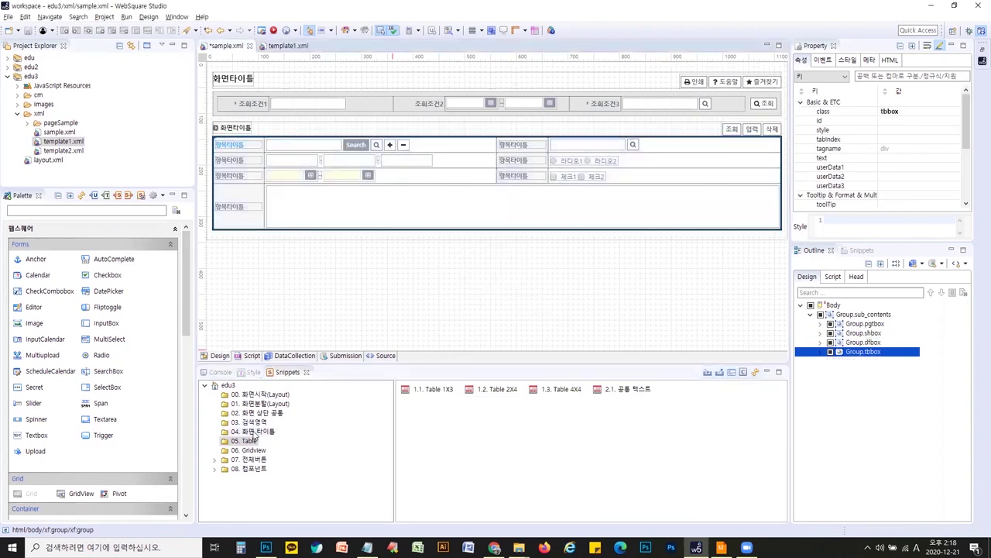
Insert the 1.1. 기본 좌_텍스트 title snippet from 04. 화면 타이틀 after the tbbox table group
left_click(256, 431)
double_click(439, 389)
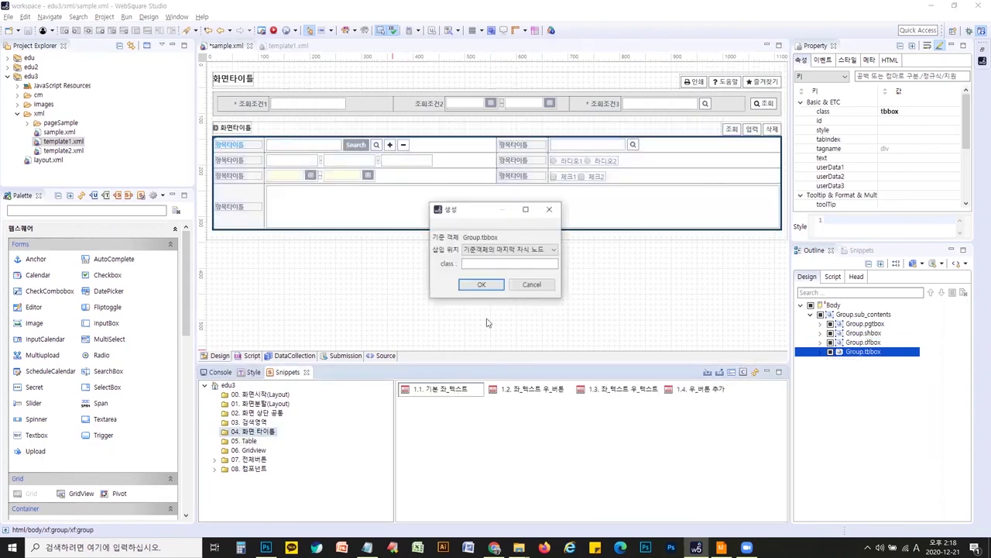
left_click(508, 248)
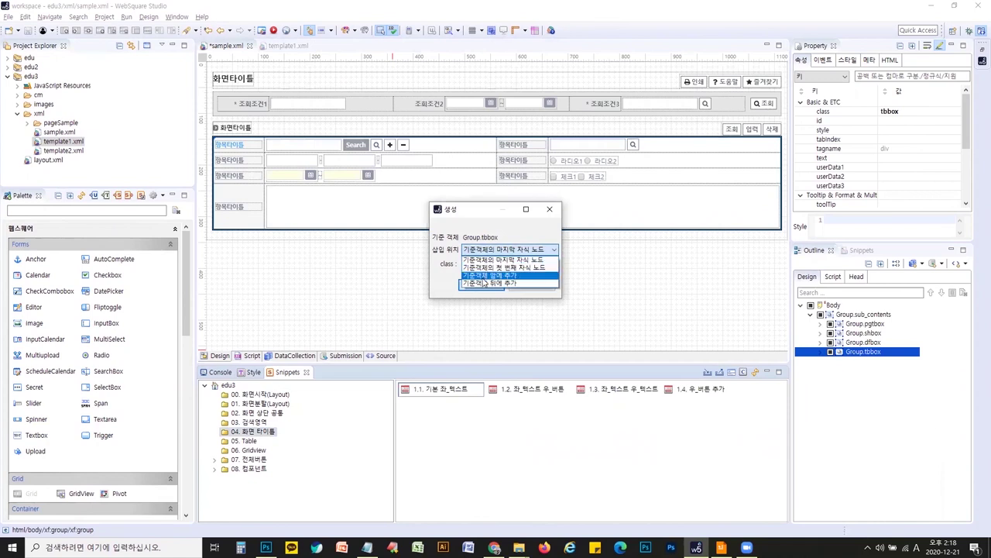
left_click(484, 284)
left_click(483, 285)
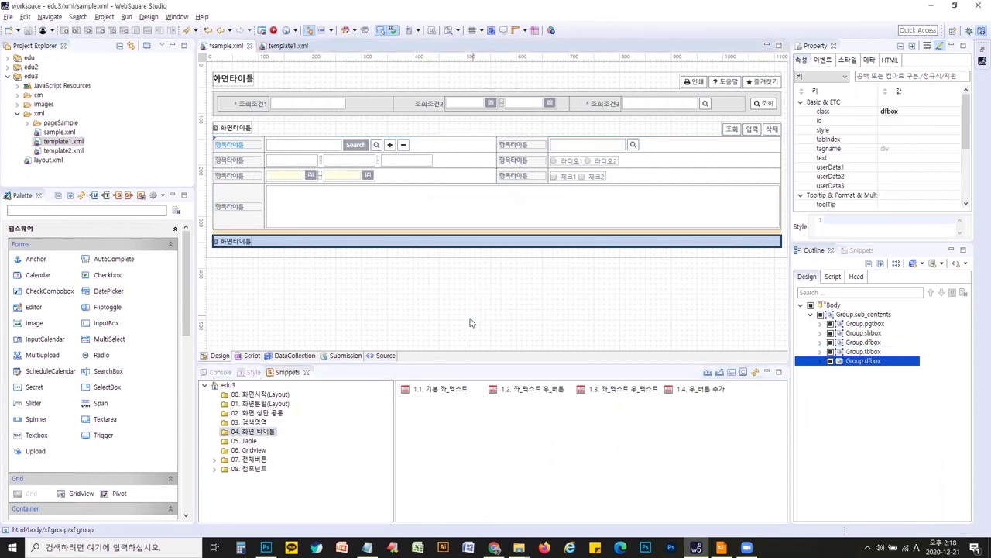
Insert the 1.1. Gridview 기본 snippet from 06. Gridview after the second dfbox title group
left_click(249, 449)
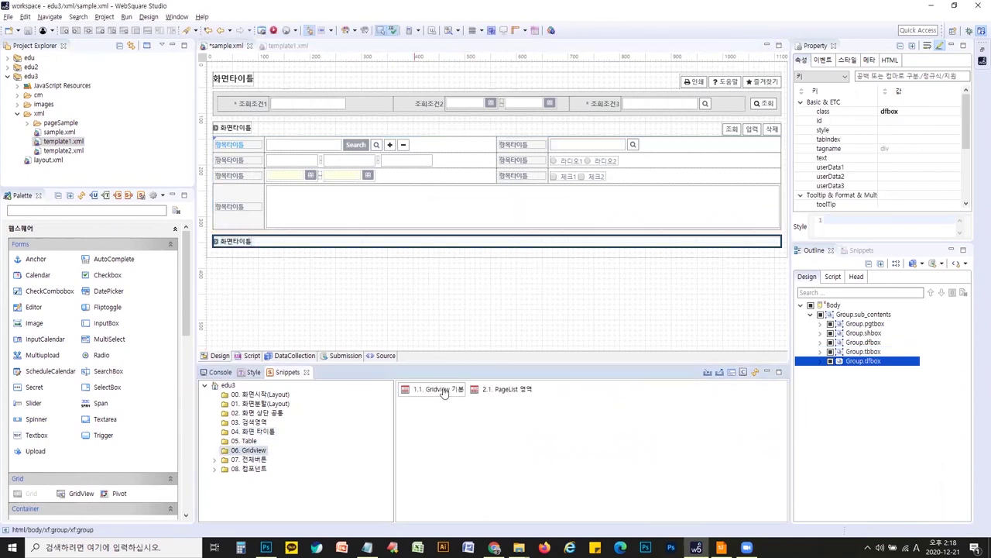
double_click(444, 393)
left_click(503, 249)
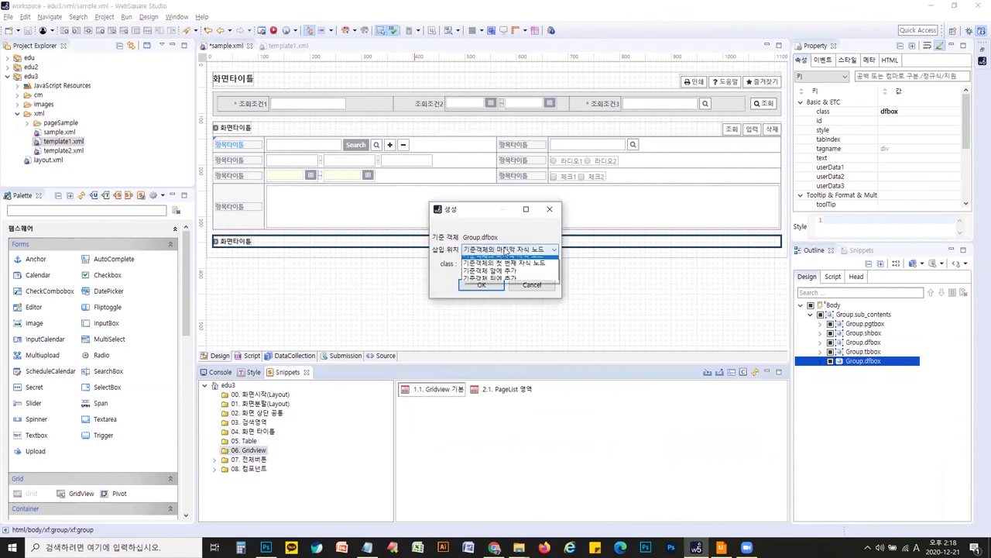
left_click(496, 284)
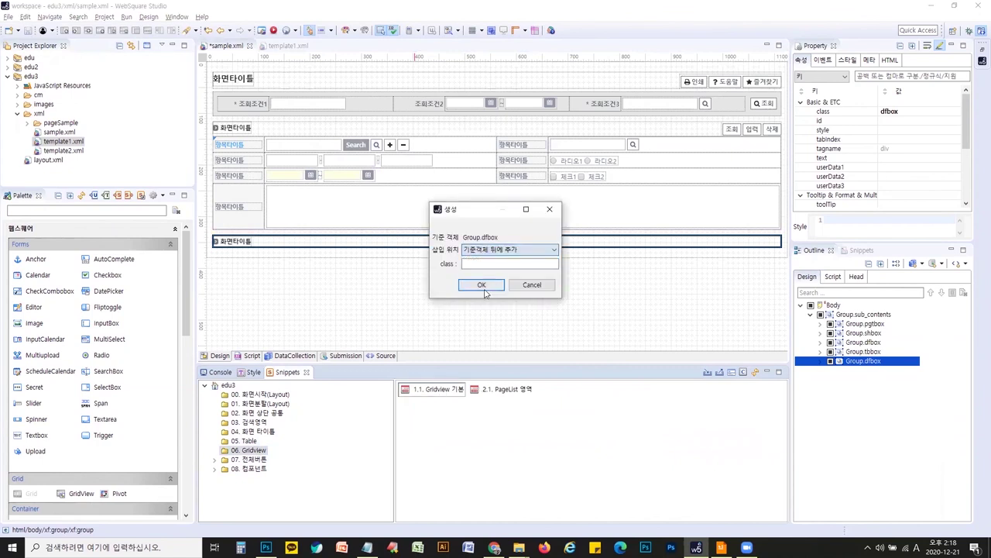
left_click(482, 284)
Insert the 2.1. PageList 영역 snippet after the gvwbox grid group
double_click(502, 390)
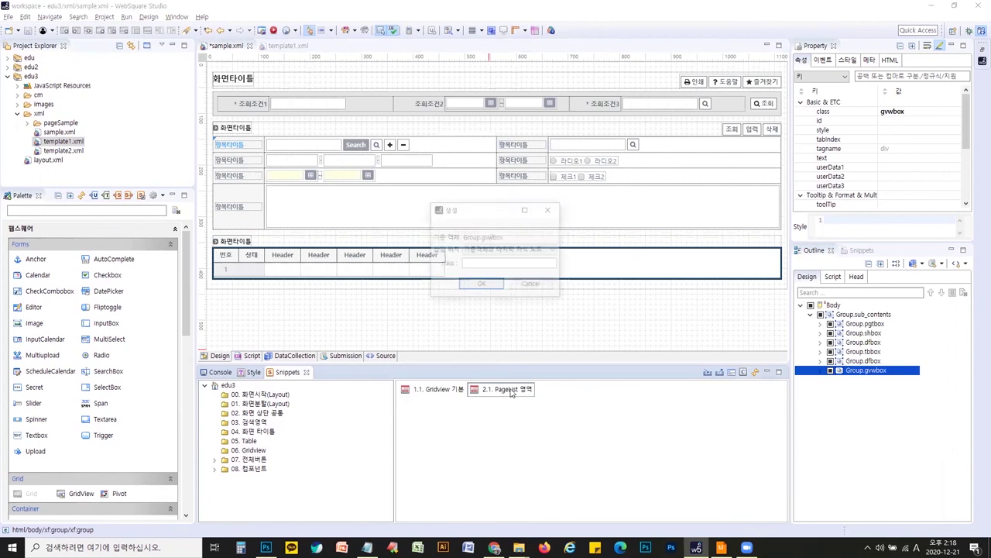
left_click(508, 250)
left_click(500, 283)
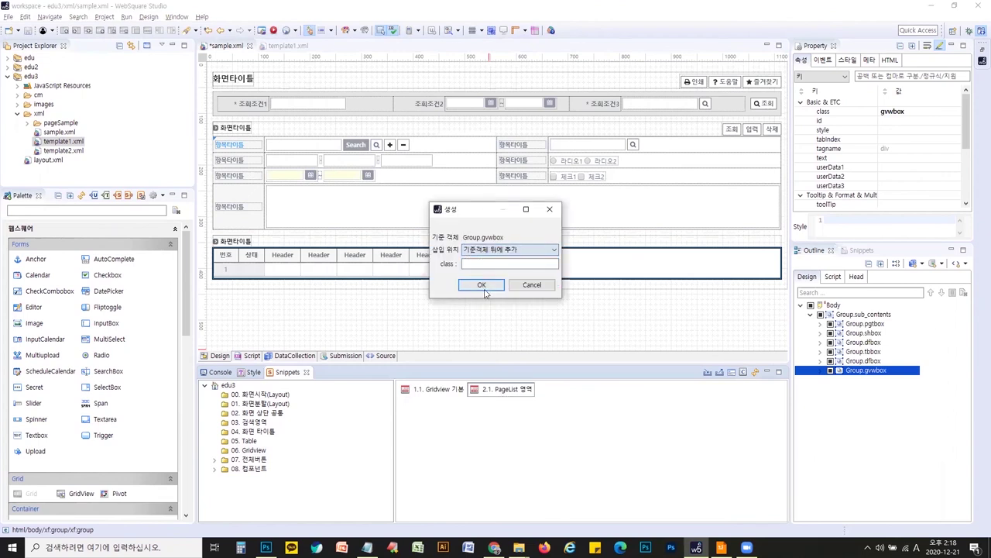
left_click(483, 284)
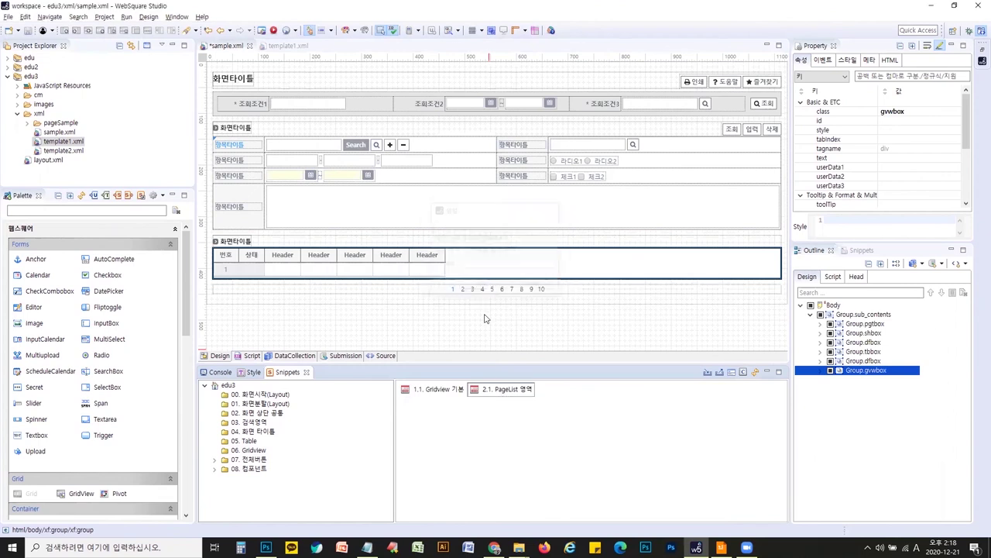
Insert the 3.1. 전체제어버튼 영역 snippet from 07. 전체버튼 > 02. 공통버튼 after the PageList and save sample.xml
left_click(254, 459)
left_click(215, 460)
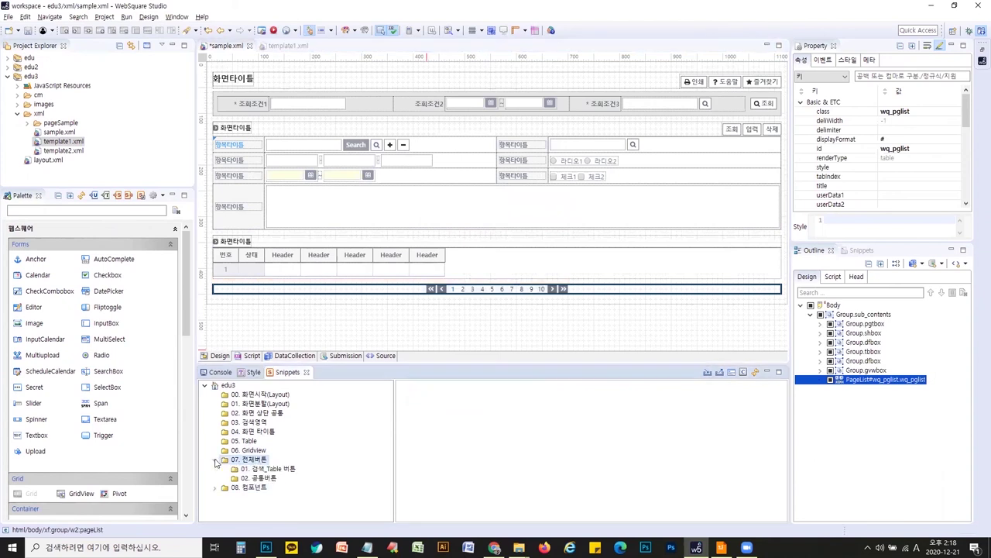
left_click(268, 478)
double_click(449, 420)
left_click(517, 251)
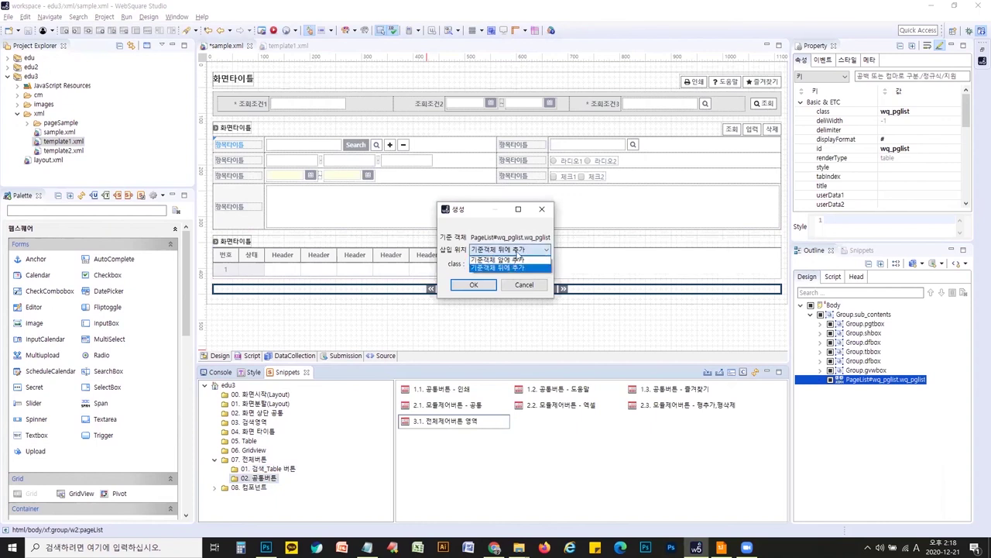
left_click(496, 276)
left_click(474, 285)
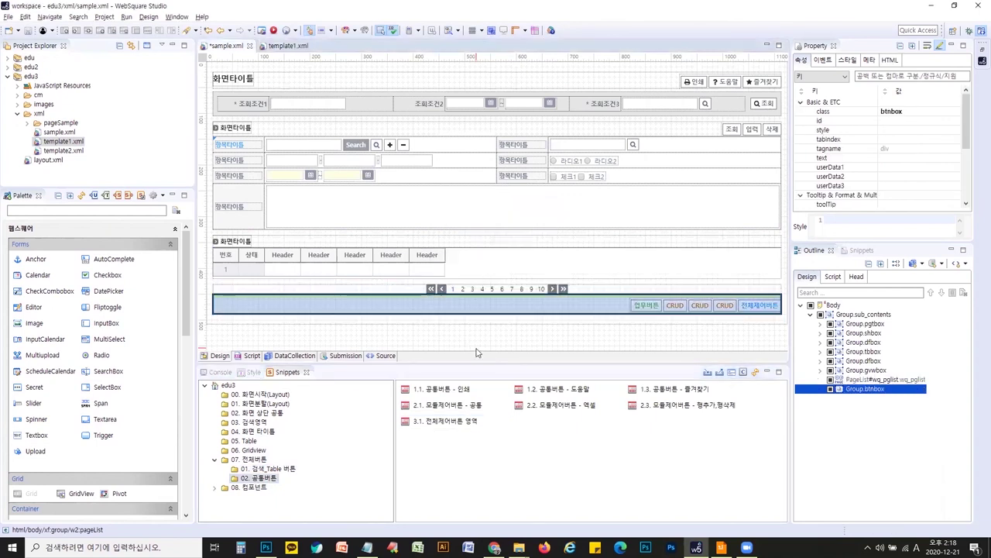
left_click(517, 336)
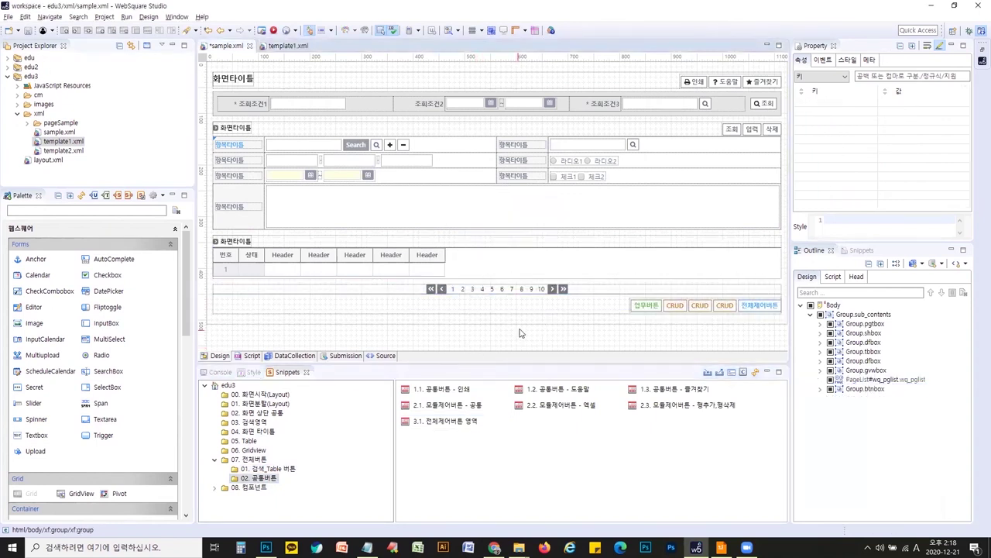
key("ctrl+s")
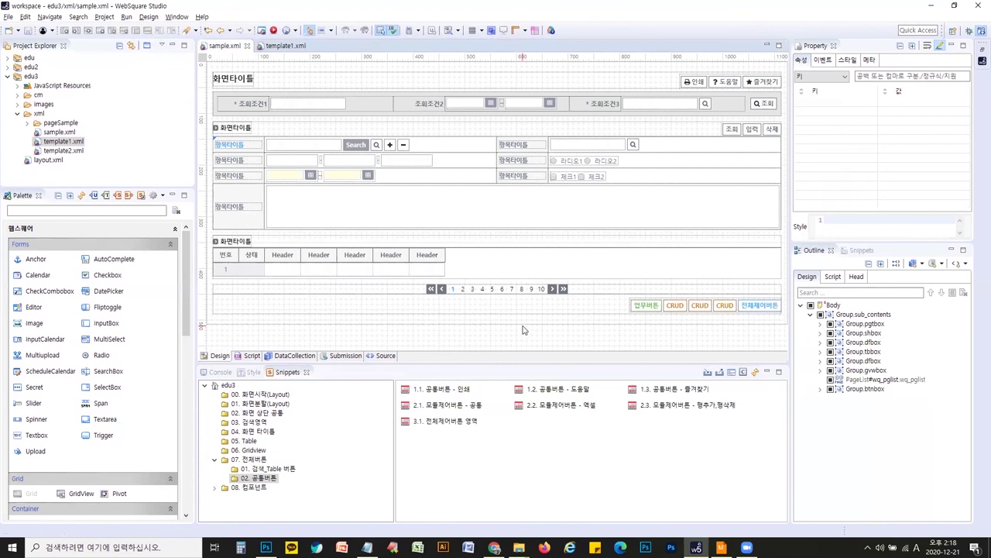
Run sample.xml in the browser and inspect the rendered form, grid and page list areas
key("alt+Tab")
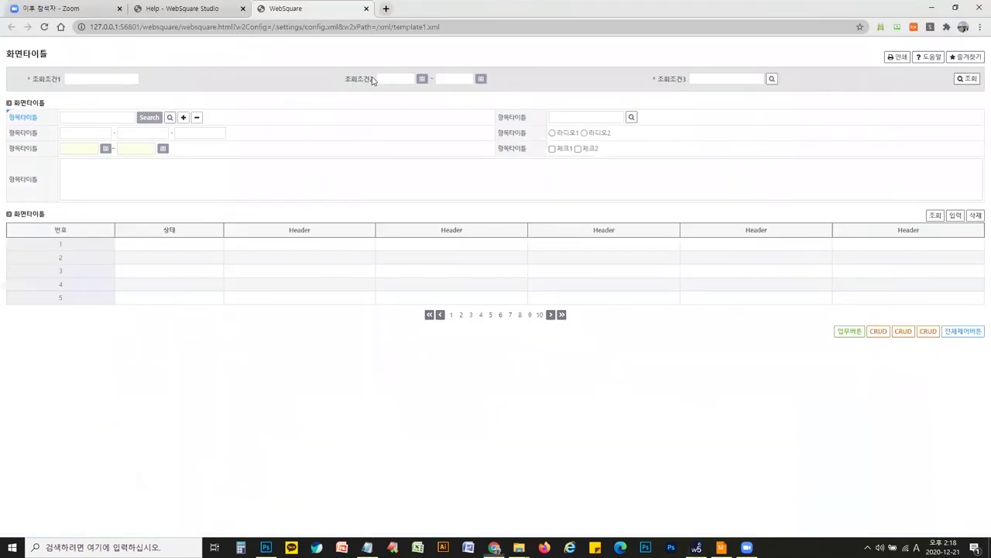
key("alt+Tab")
left_click(273, 30)
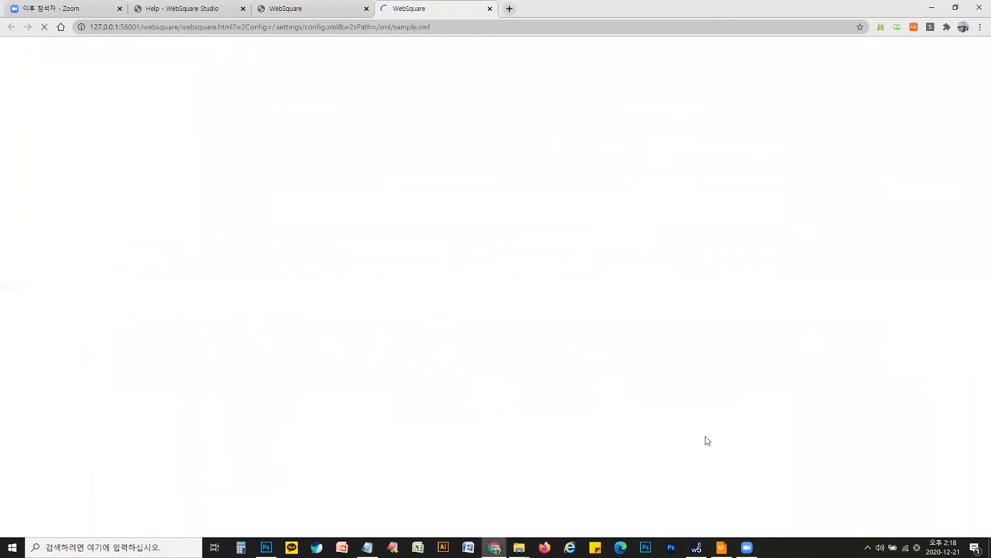
left_click_drag(617, 78, 685, 353)
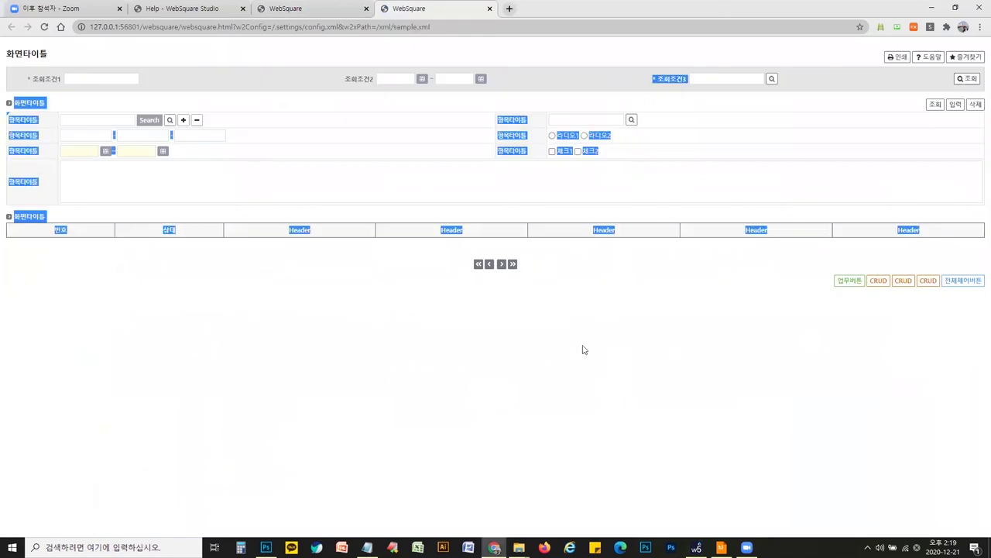
left_click(529, 310)
left_click(475, 248)
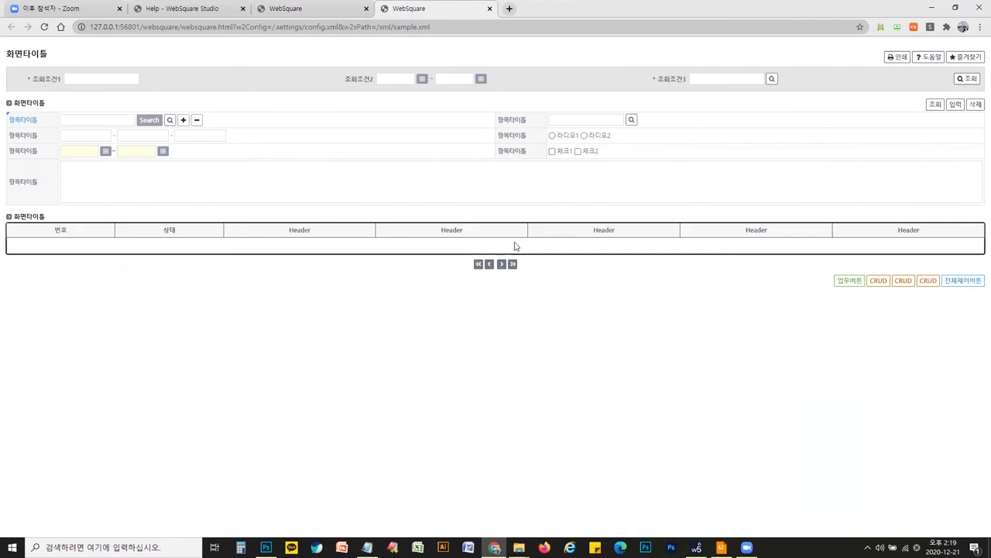
left_click(537, 292)
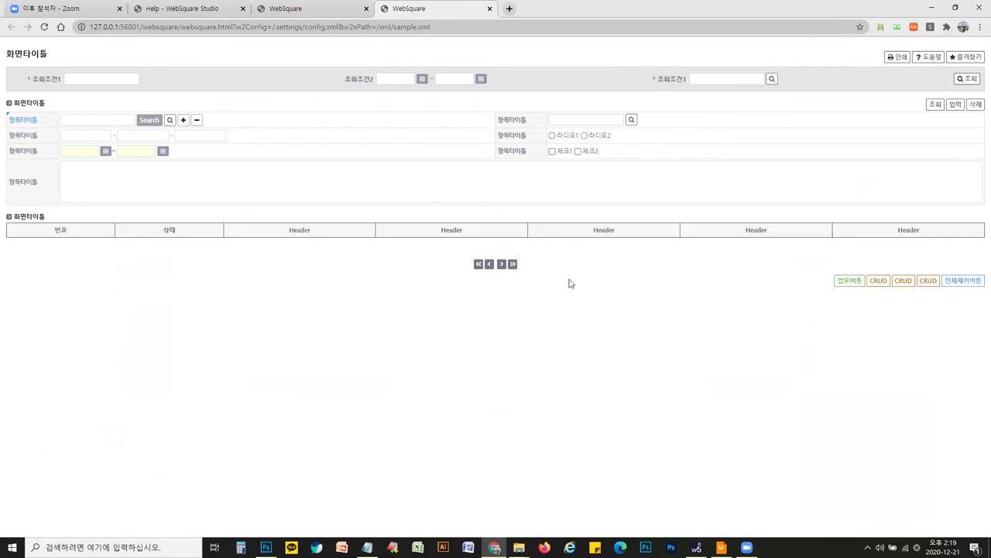
Examine the dataCollection definition and the onpageload and onpageunload script in template1.xml's source
key("alt+Tab")
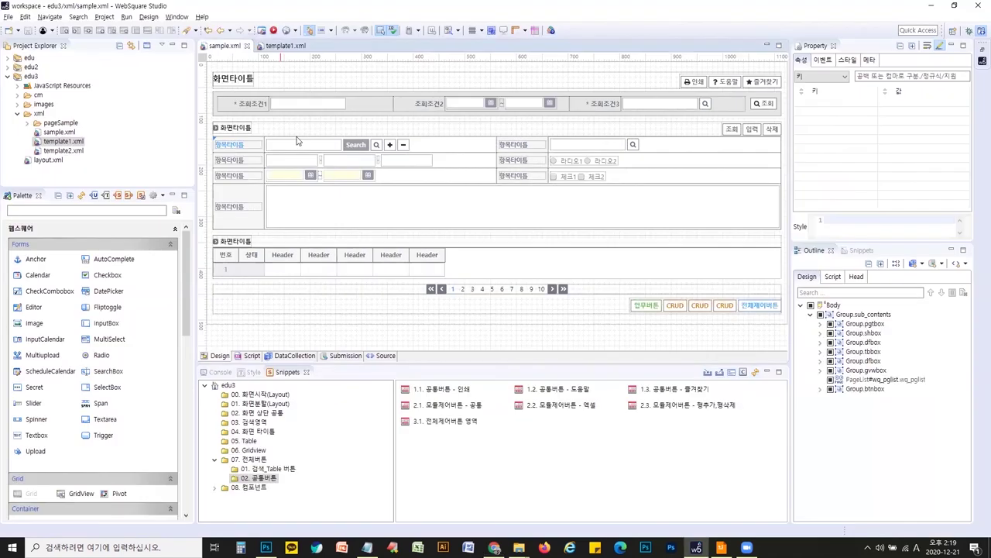
double_click(357, 284)
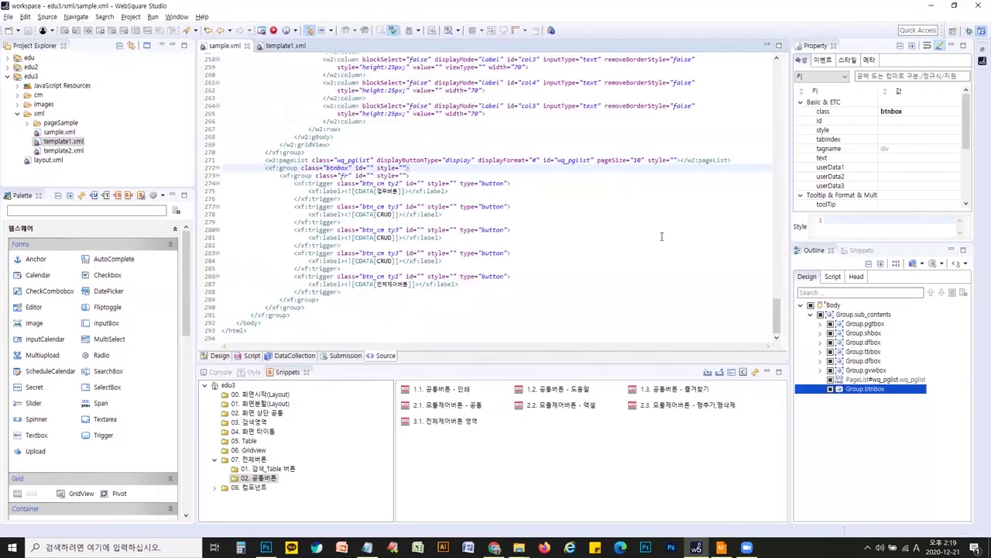
left_click(285, 45)
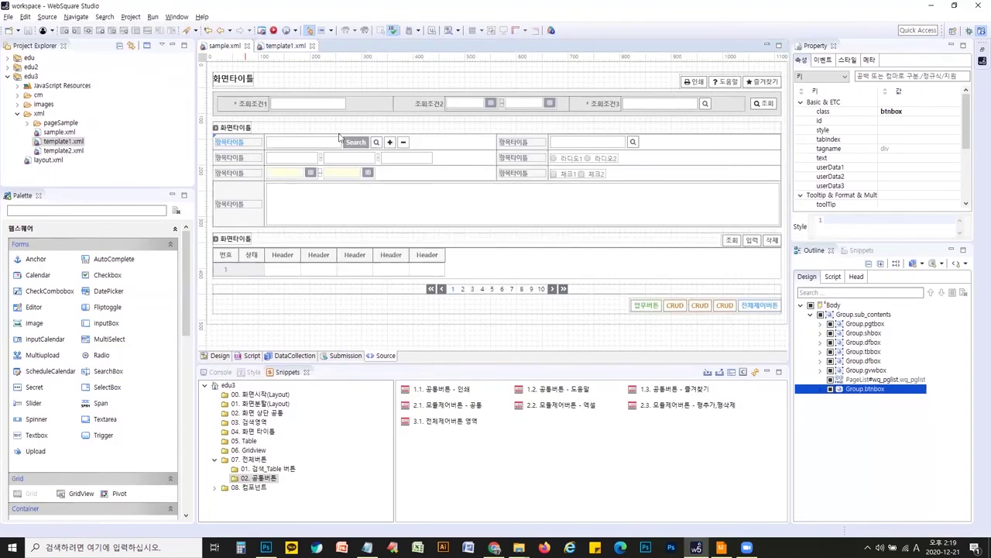
left_click(251, 356)
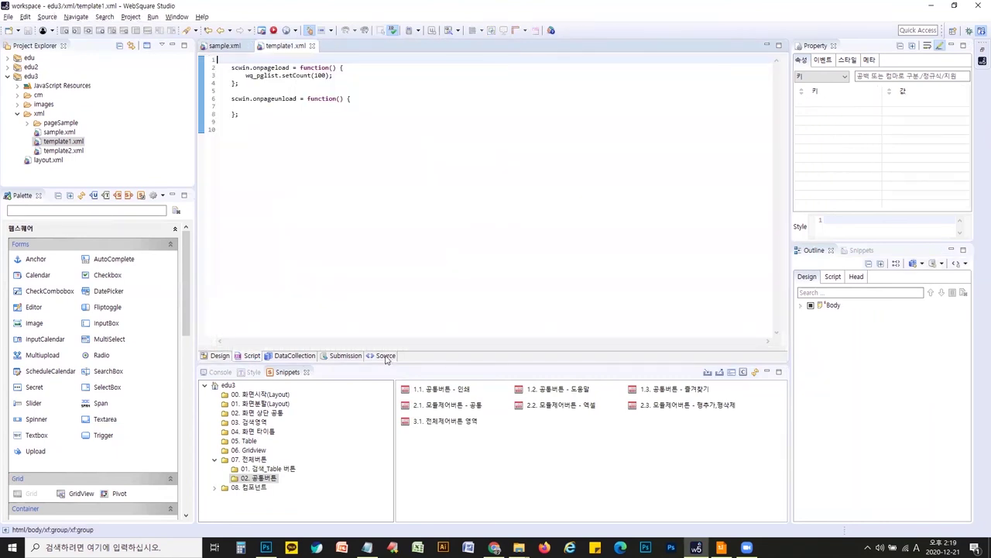
left_click(386, 357)
left_click_drag(266, 159, 379, 284)
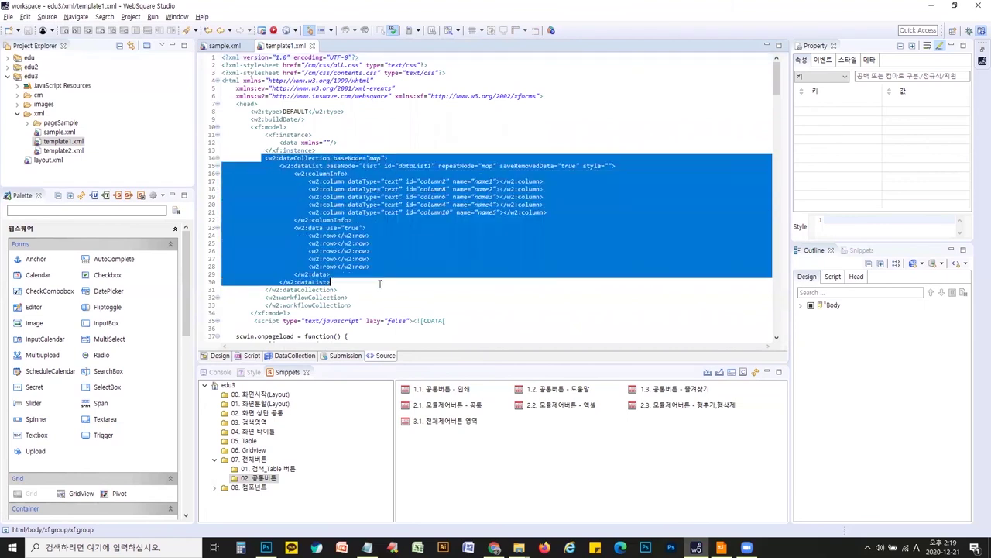
scroll(380, 284, "down", 6)
left_click_drag(273, 267, 199, 172)
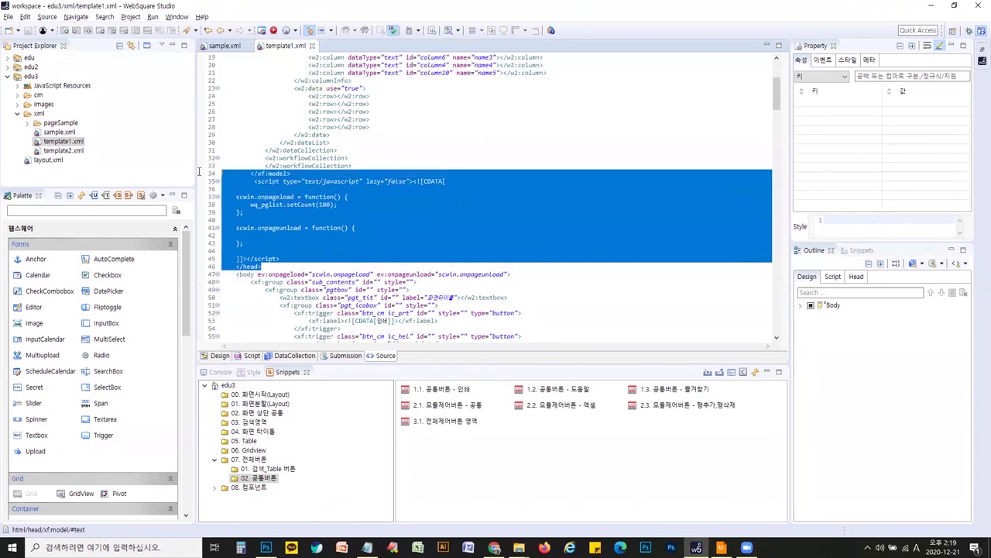
left_click(246, 212)
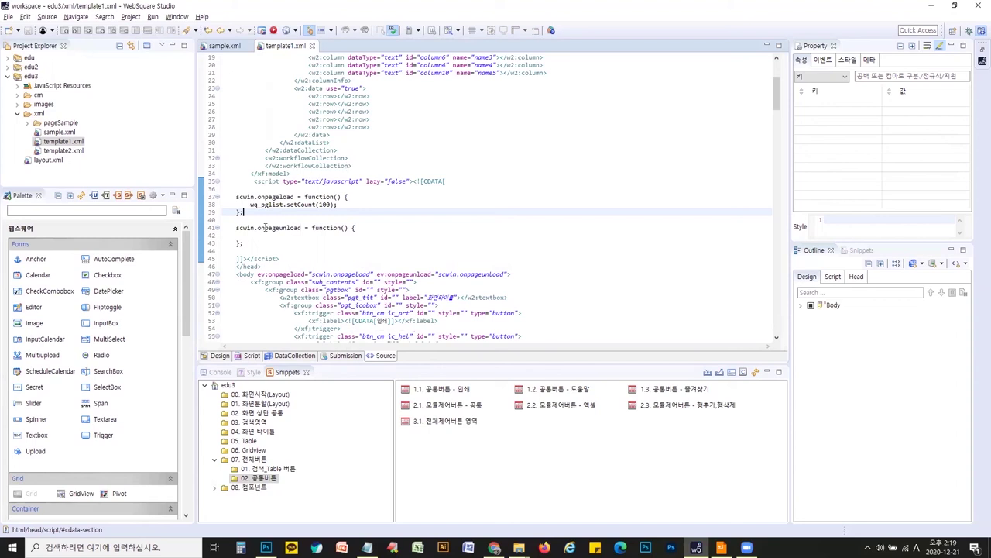
left_click_drag(250, 241, 213, 195)
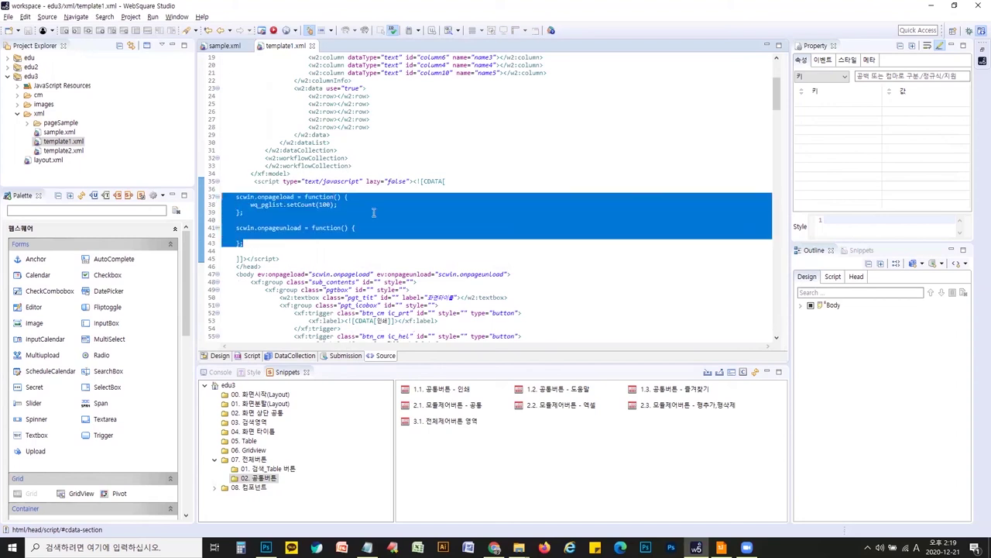
left_click(347, 250)
left_click_drag(251, 245, 217, 203)
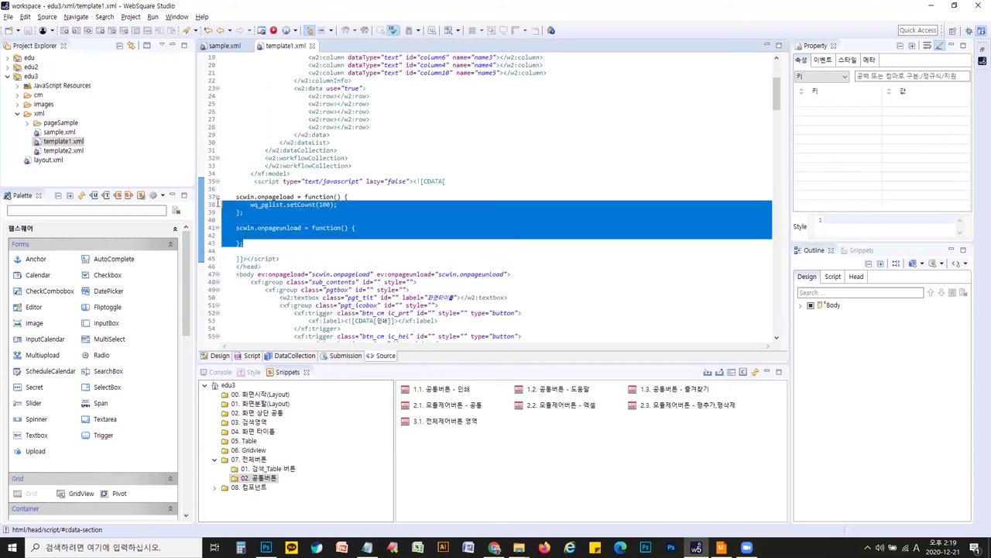
left_click(267, 199)
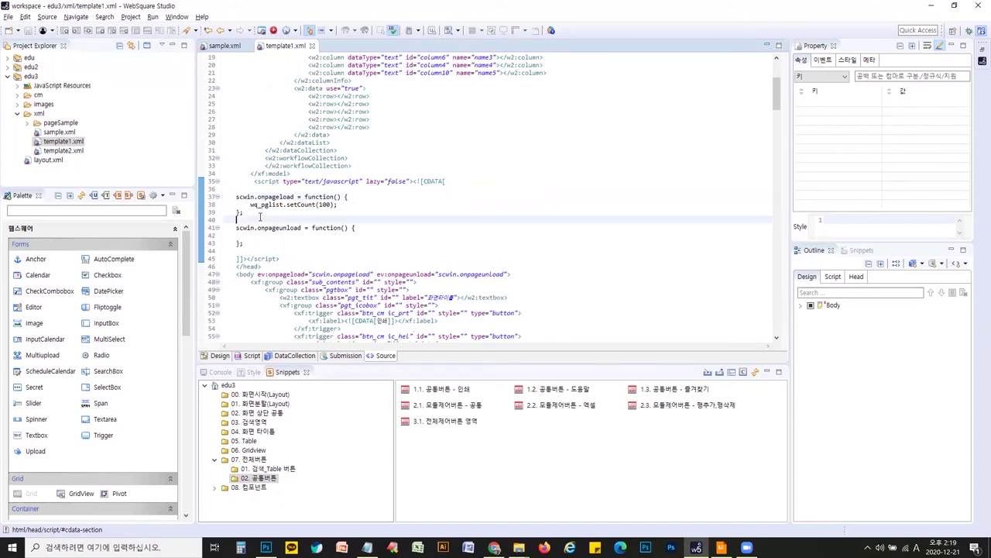
Copy the line wq_pglist.setCount(100); from template1.xml into sample.xml's scwin.onpageload function and save the file
left_click_drag(249, 205, 349, 203)
key("ctrl+c")
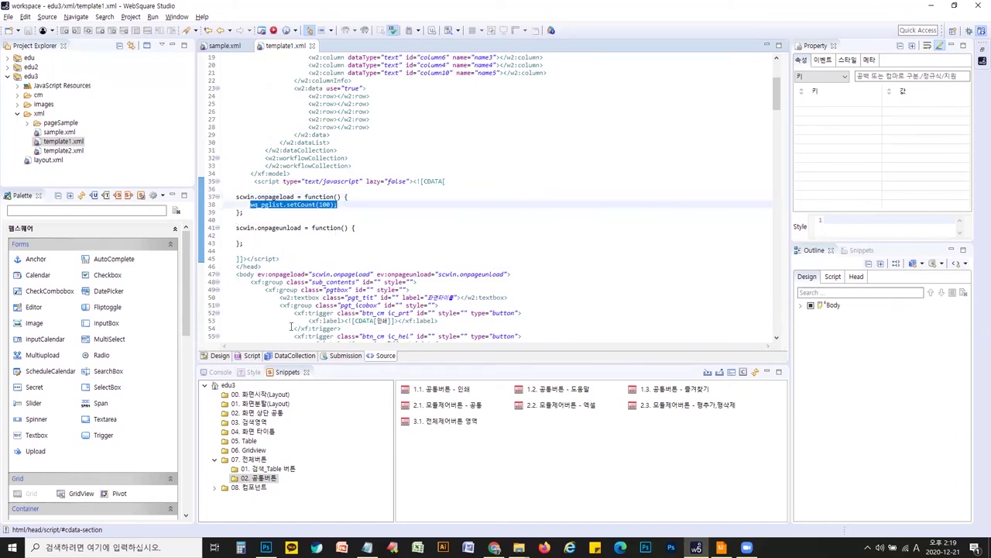
left_click(224, 47)
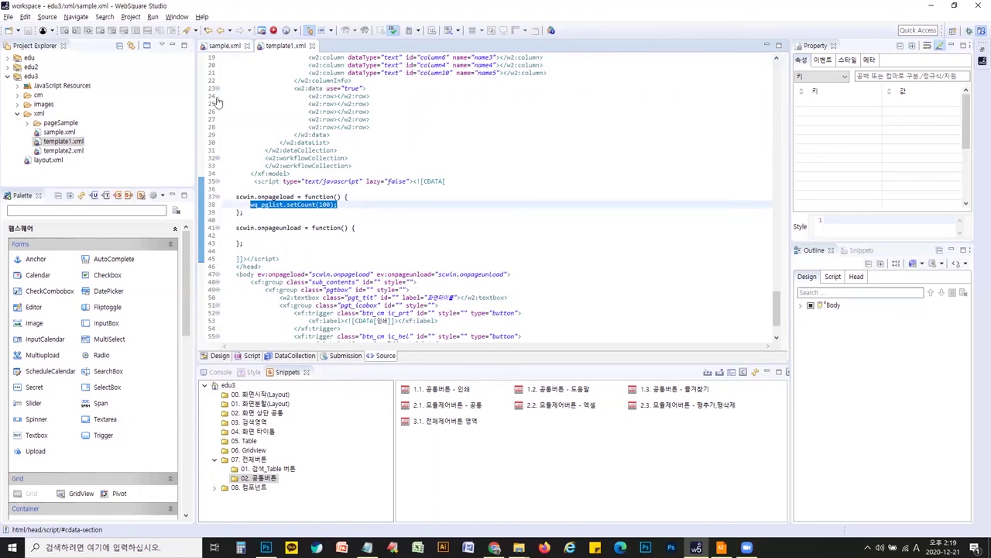
left_click(252, 356)
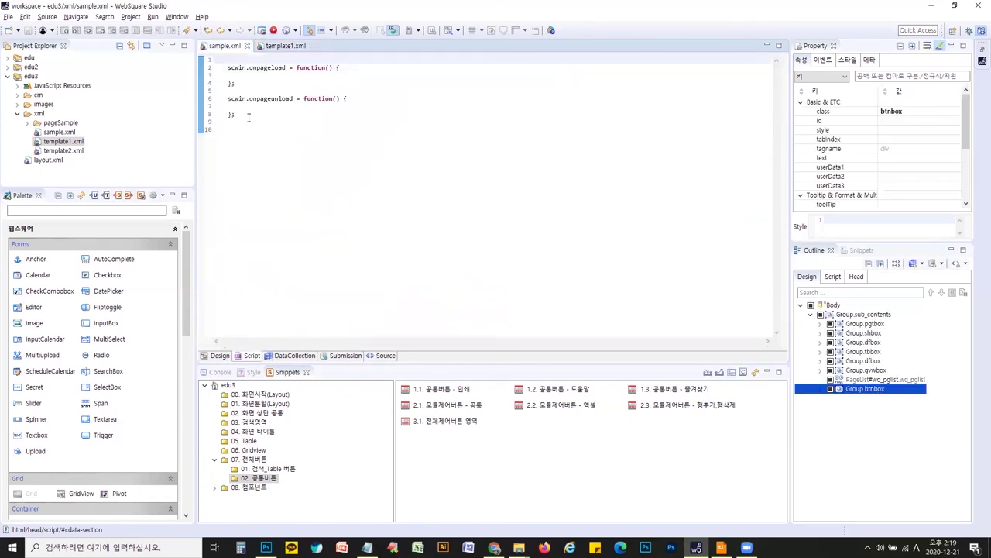
left_click(285, 73)
key("ctrl+v")
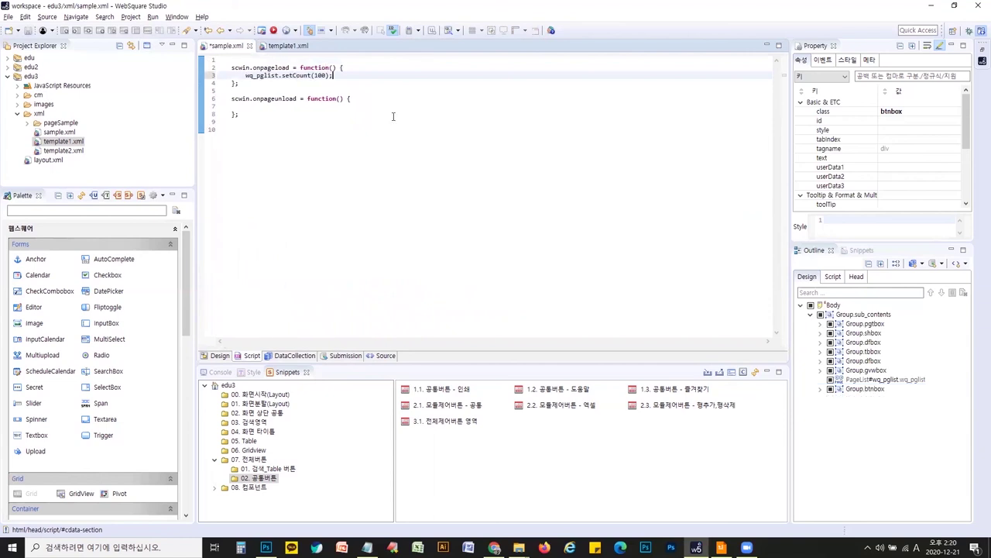
key("ctrl+s")
Compare the wq_pglist name used in sample.xml's script with the PageList component's id property
double_click(262, 75)
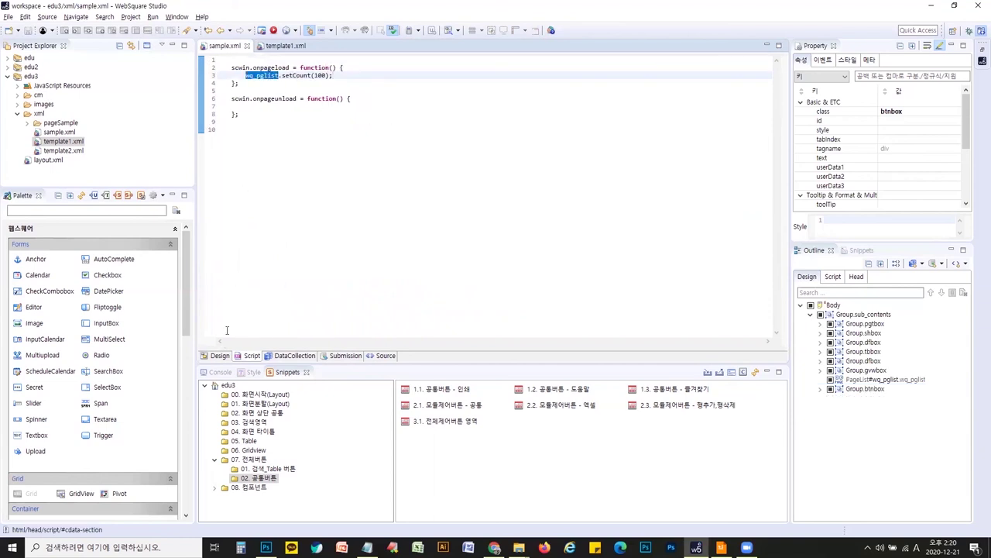
left_click(220, 355)
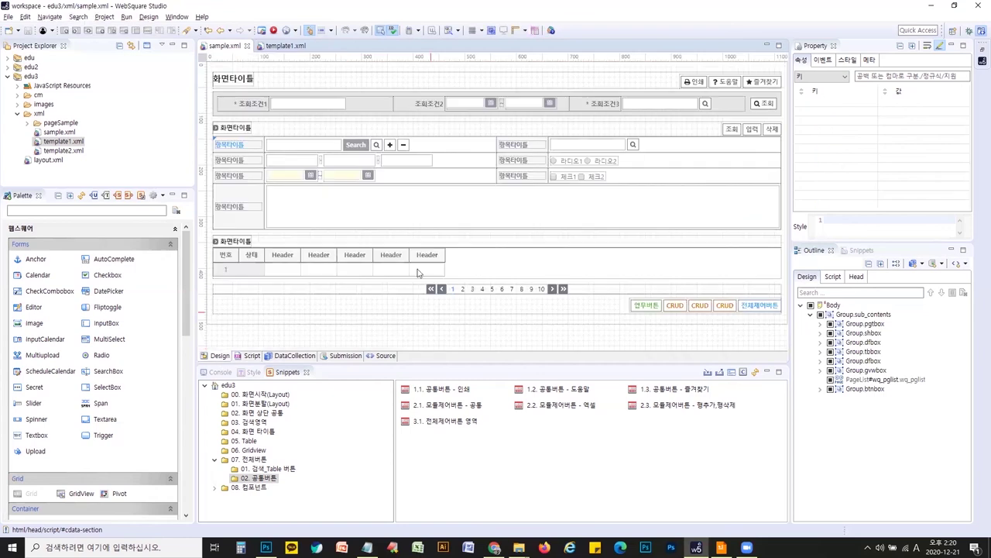
left_click(505, 295)
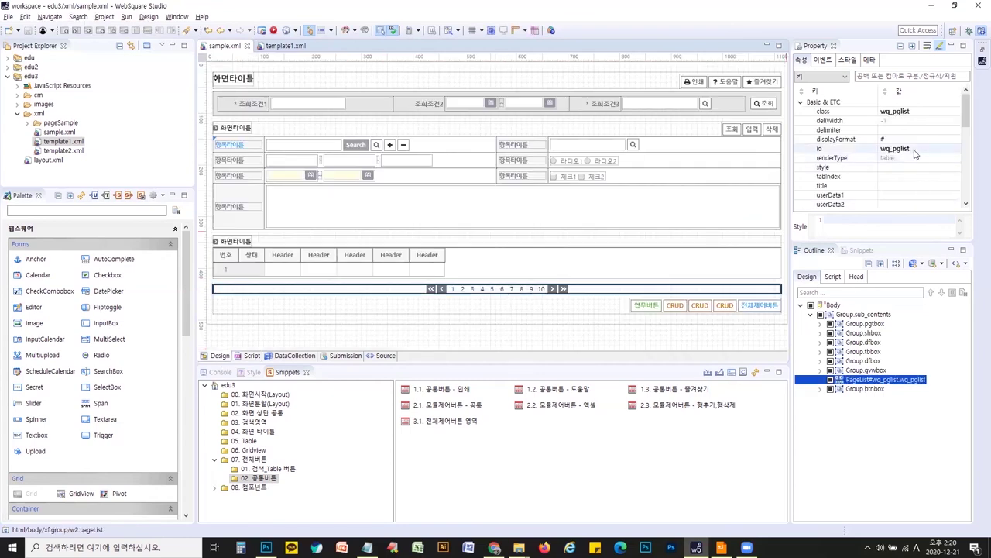
left_click(912, 148)
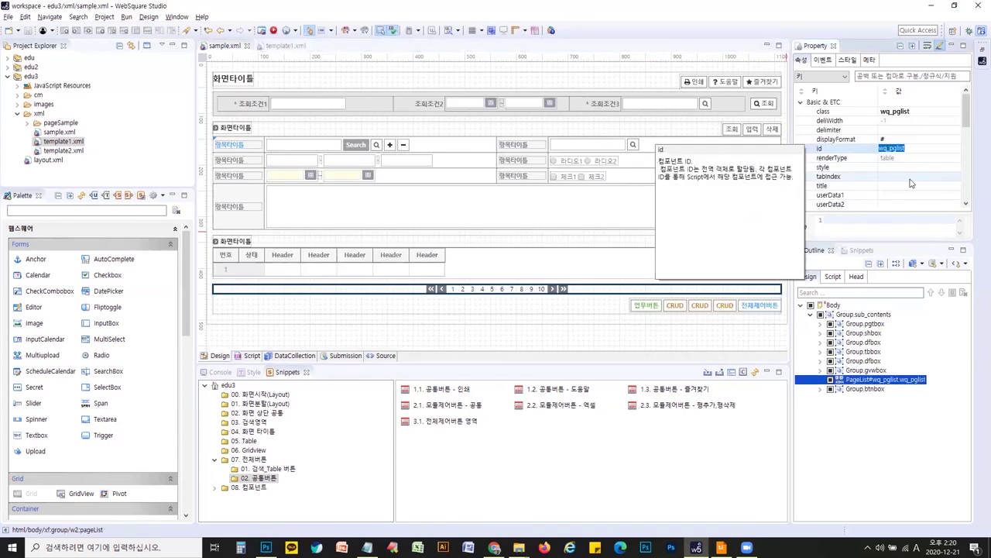
Copy dataList1 from template1.xml's DataCollection into the DataCollection of sample.xml and save the file
left_click(286, 48)
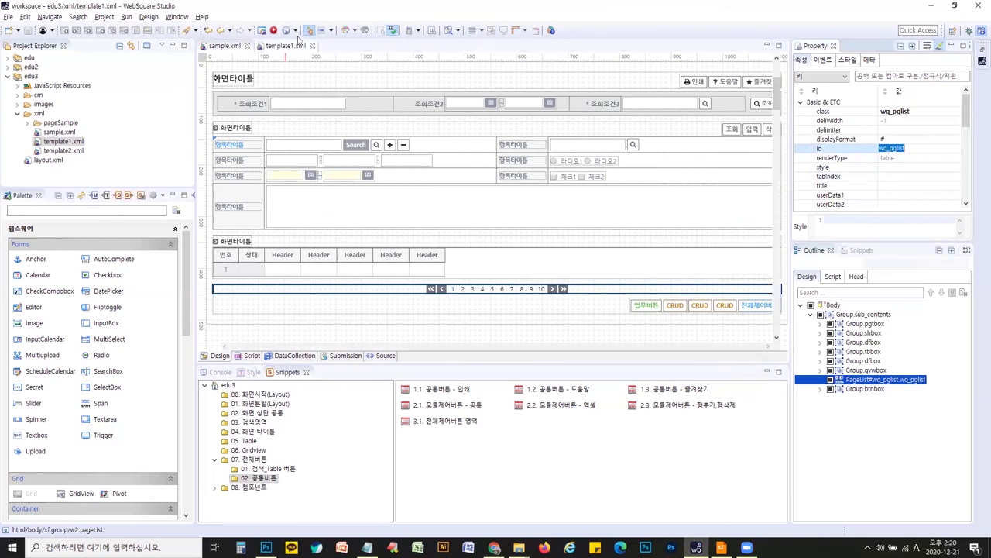
left_click(219, 356)
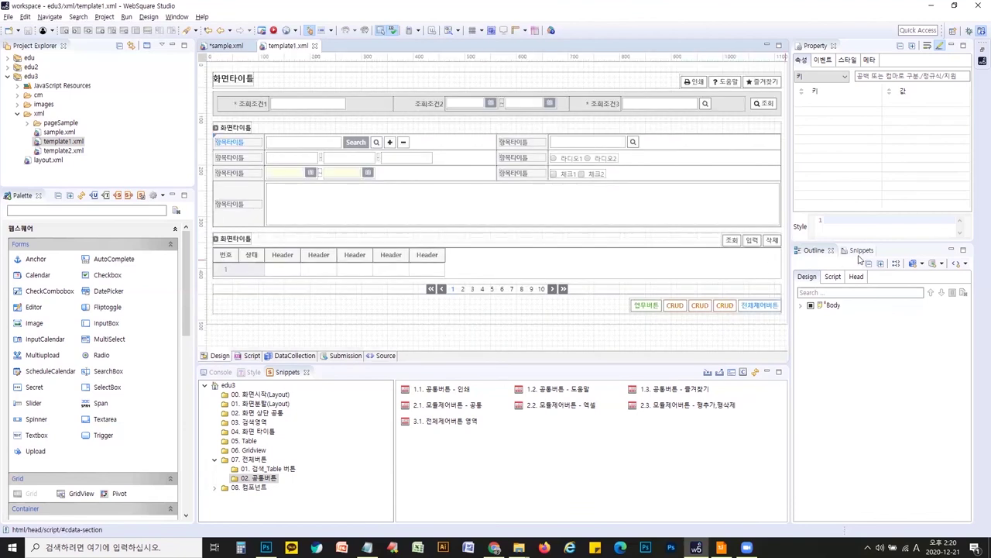
left_click(857, 276)
double_click(838, 325)
left_click(852, 333)
right_click(861, 334)
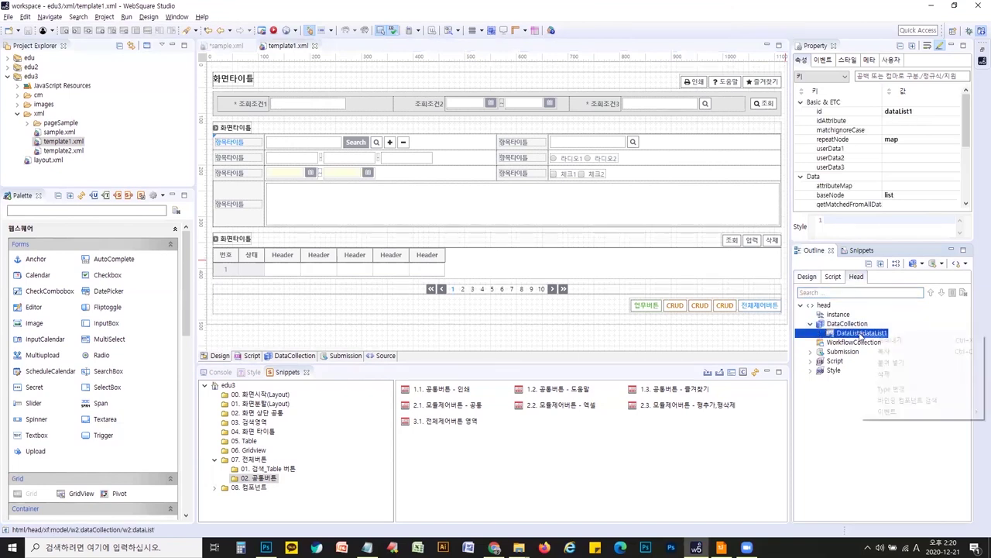
left_click(883, 351)
left_click(226, 46)
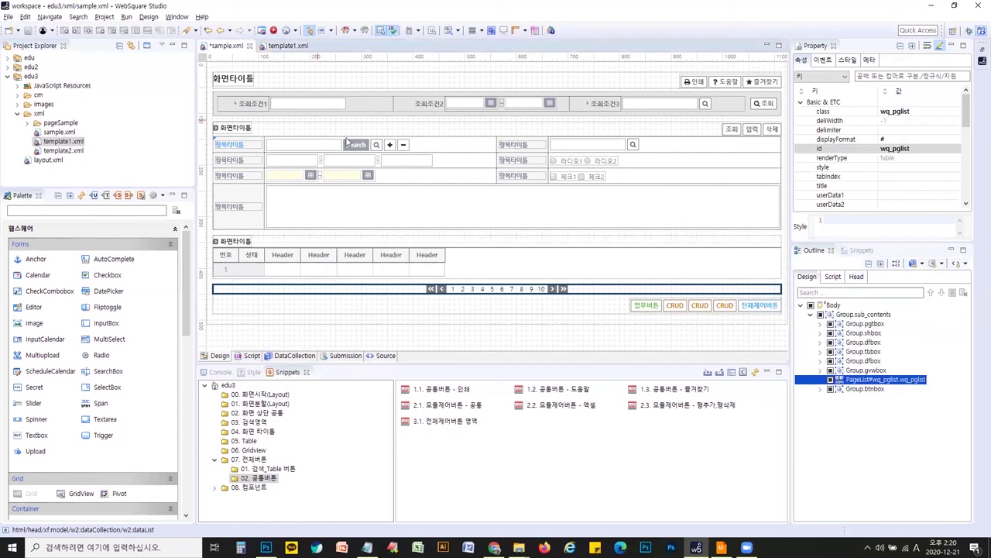
left_click(856, 277)
right_click(853, 323)
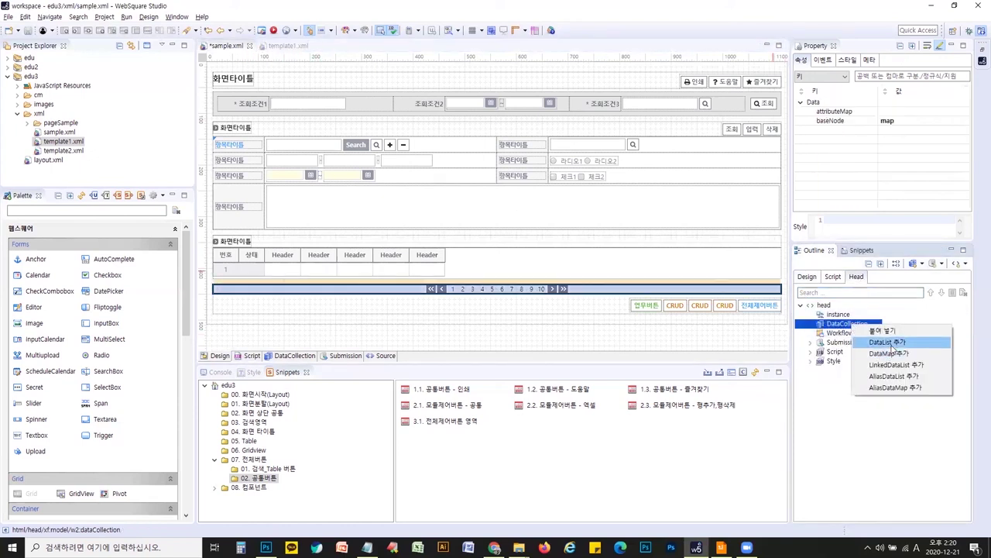
left_click(887, 343)
key("ctrl+s")
Check the dataList binding and visibleRowNum among the properties of sample.xml's grid
left_click(517, 260)
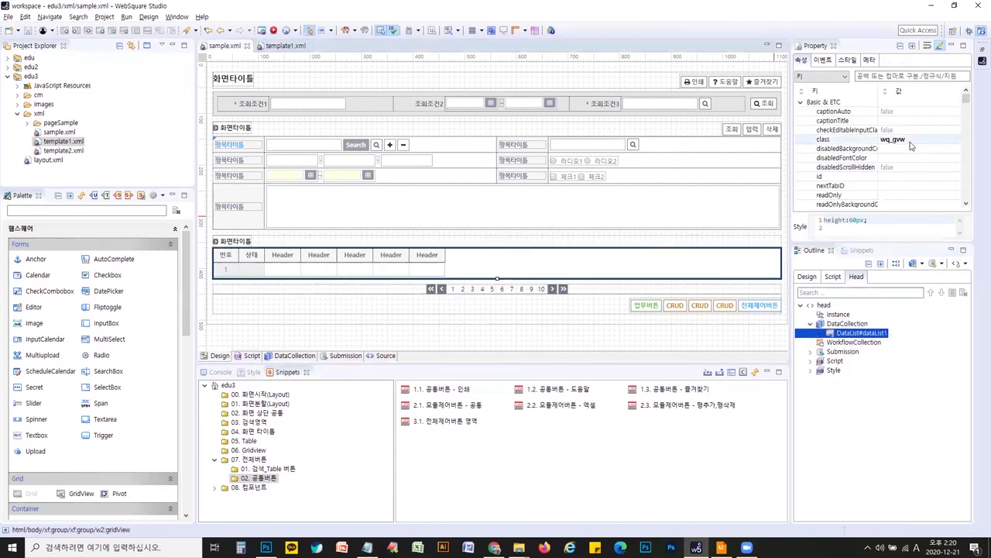
scroll(931, 180, "down", 4)
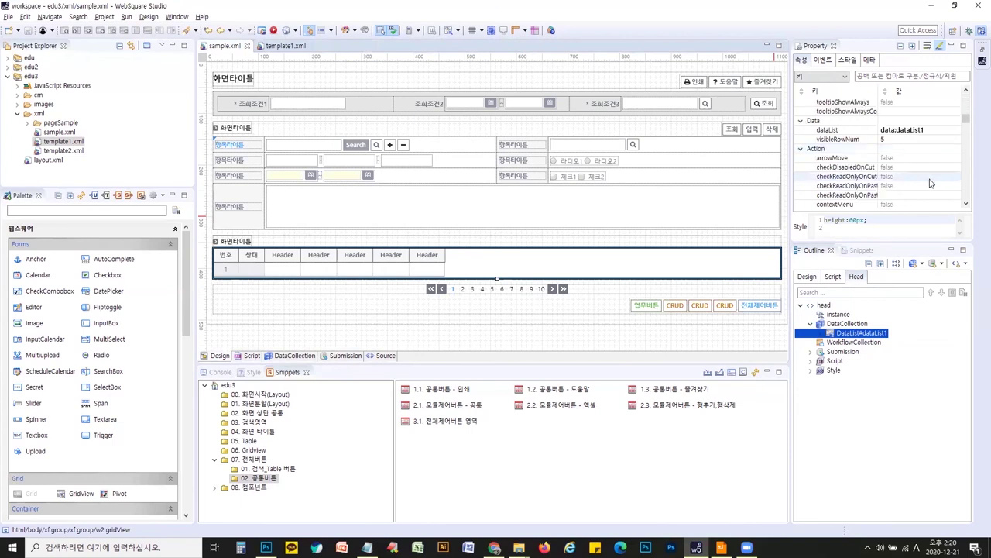
Preview sample.xml in the browser and return to WebSquare Studio
left_click(275, 30)
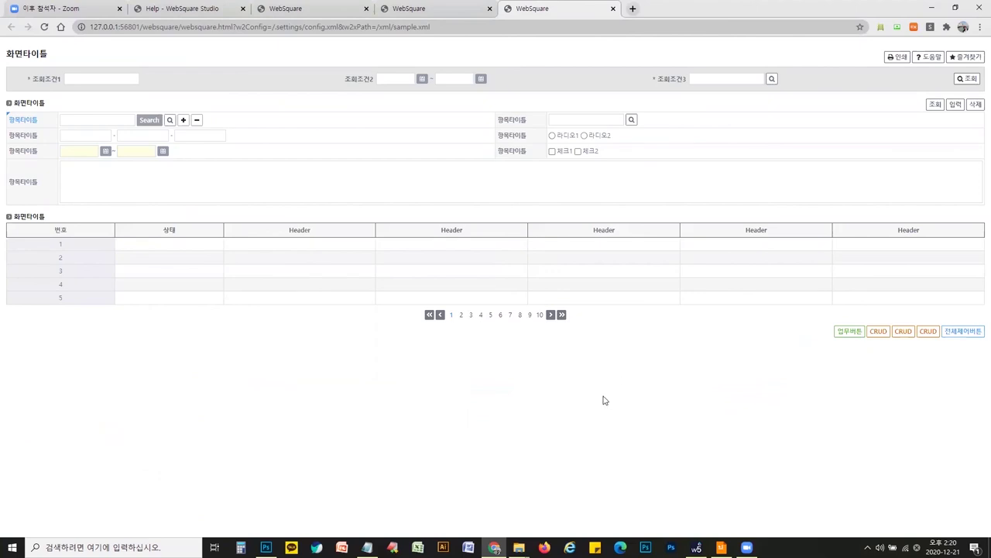
key("alt+Tab")
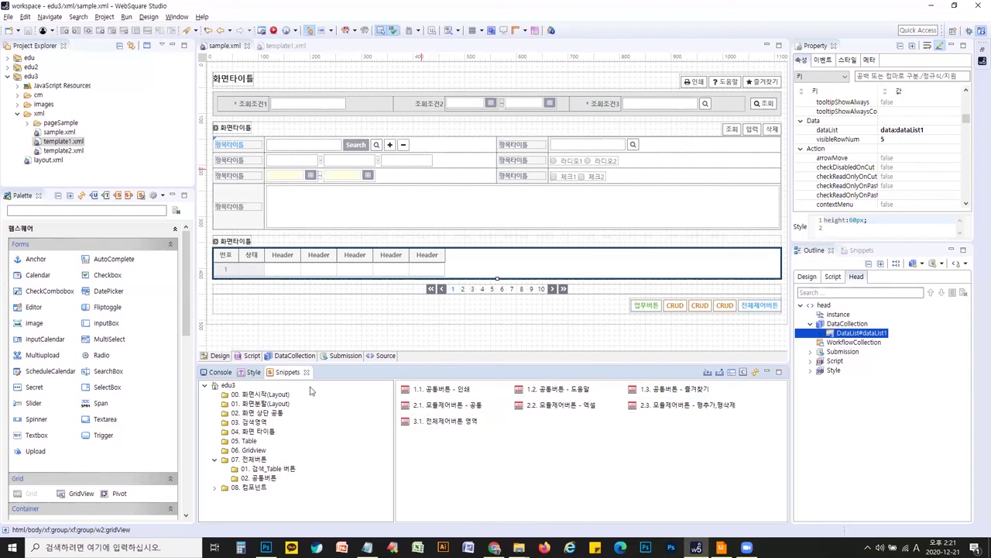
Add a snippet folder named "09. 페이지" directly under edu3
left_click(213, 460)
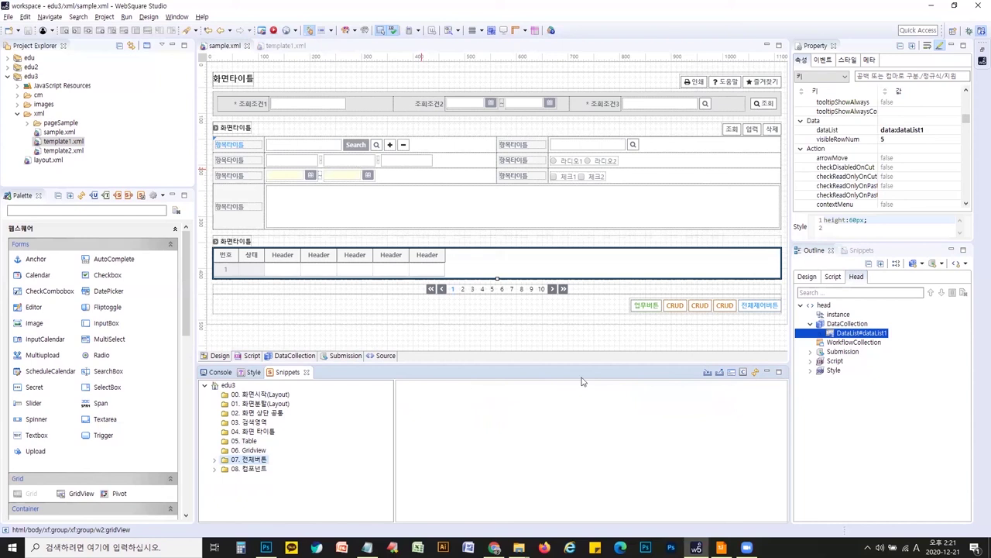
left_click(285, 89)
left_click(593, 304)
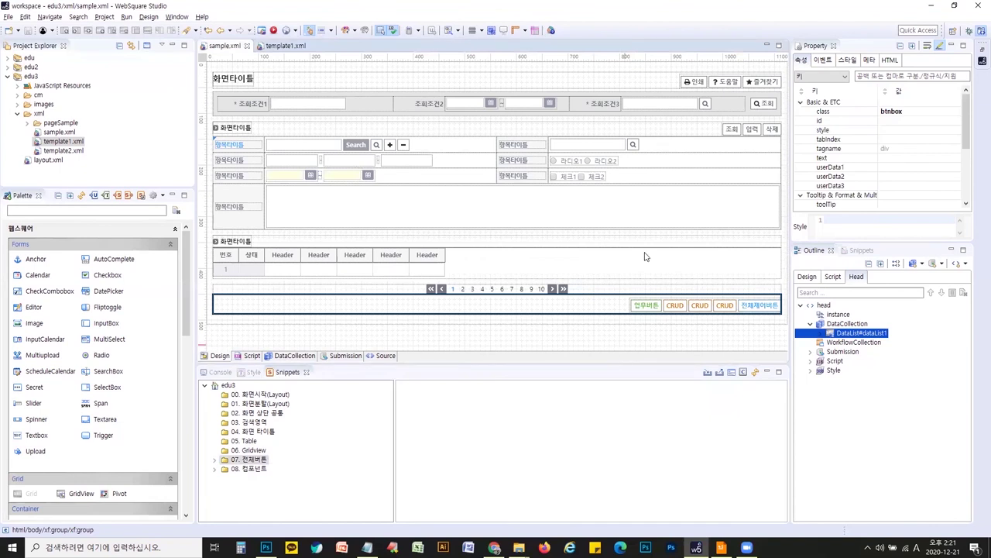
left_click(346, 80)
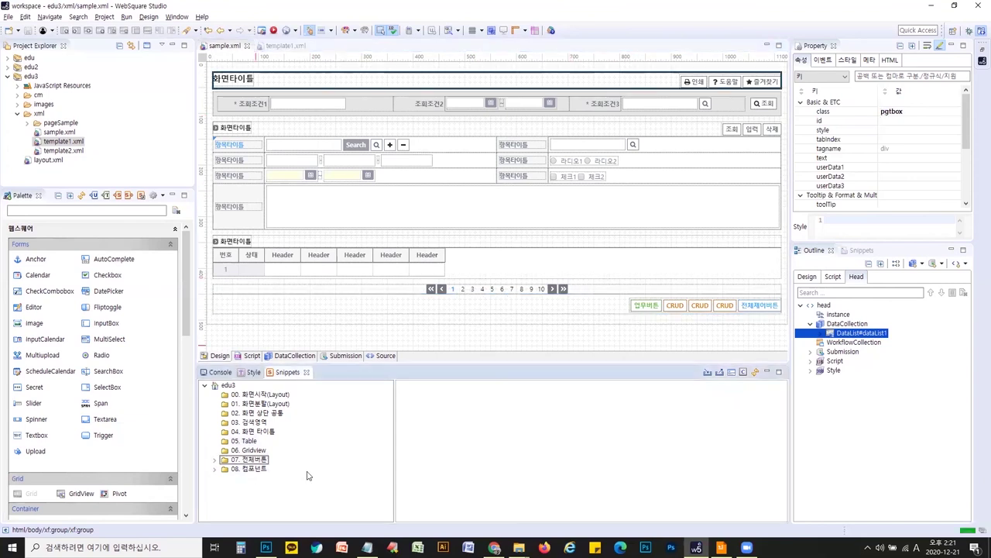
left_click_drag(401, 364, 400, 293)
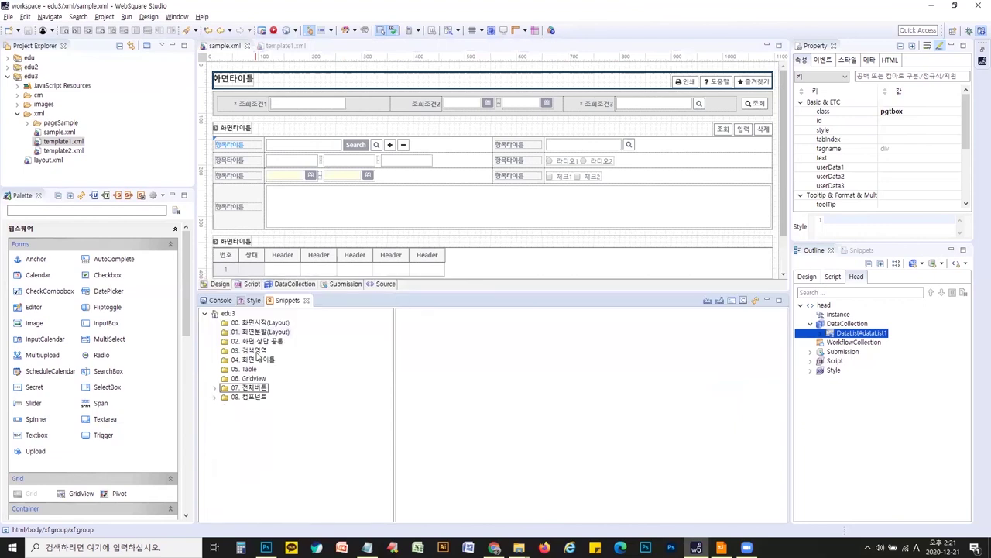
right_click(227, 315)
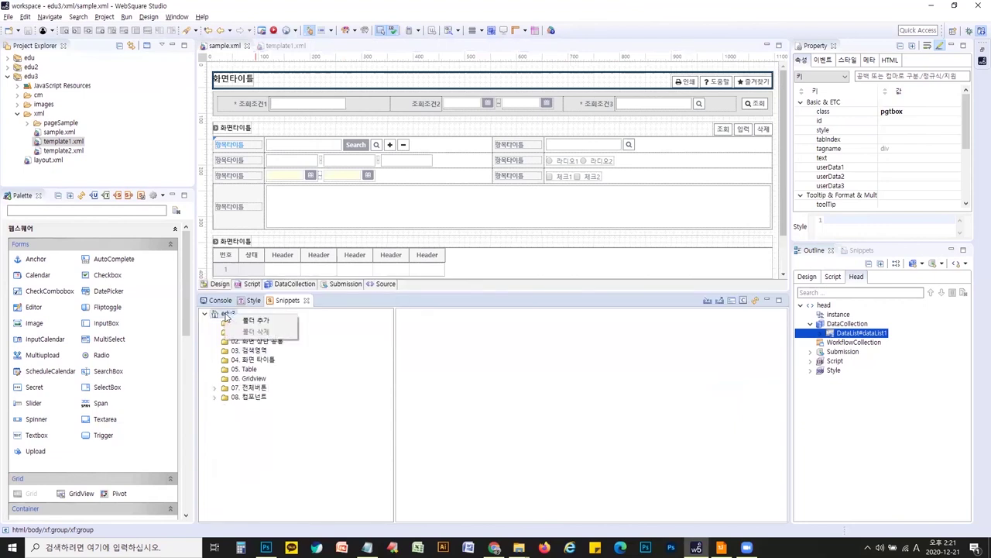
left_click(271, 323)
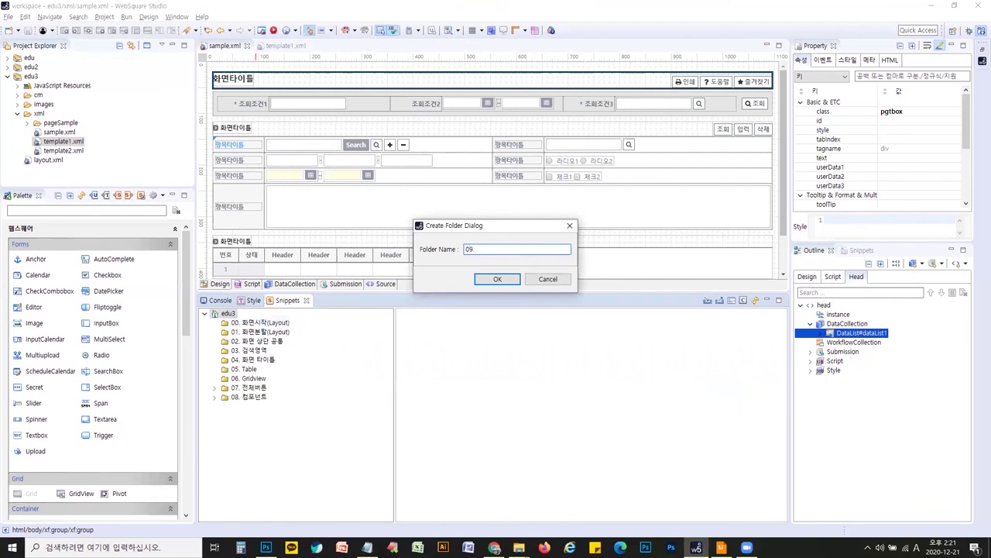
type("09. 페이지")
key("Return")
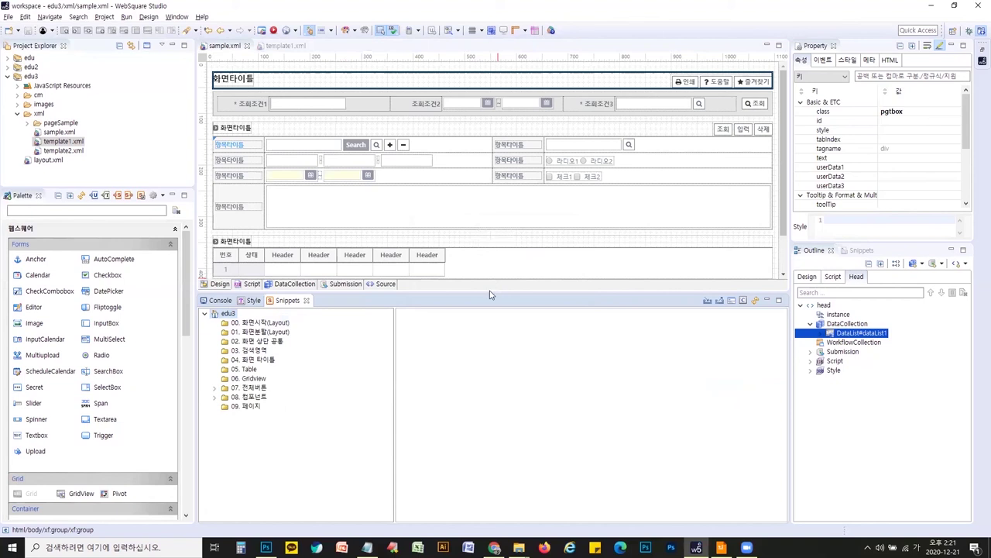
left_click_drag(488, 293, 492, 370)
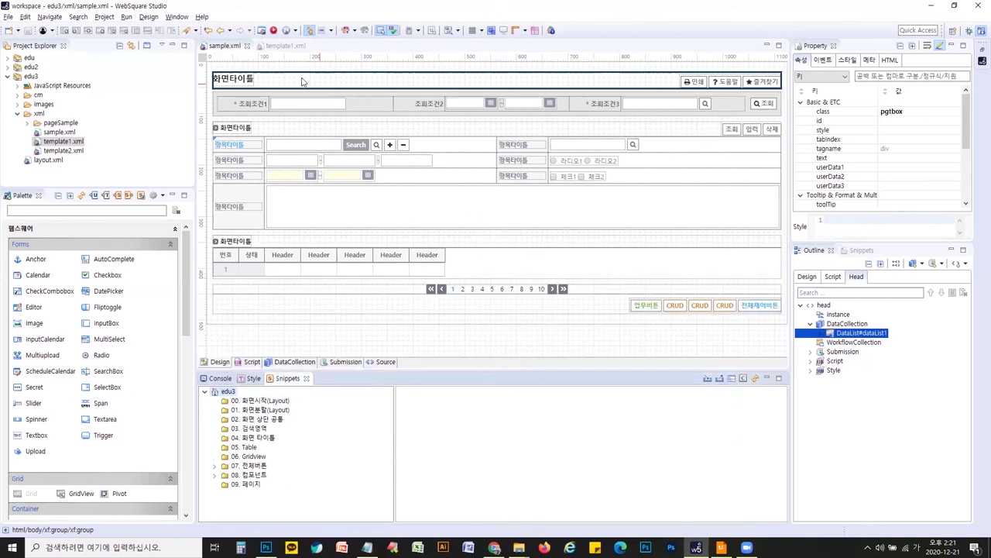
Start registering sample.xml's whole Group.sub_contents as a snippet in the "09. 페이지" folder
left_click(254, 99)
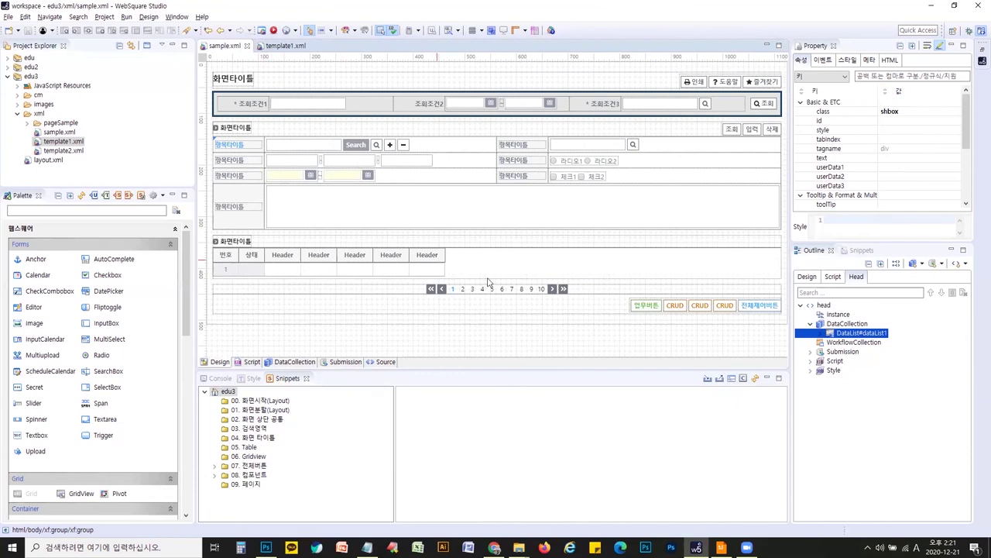
left_click(247, 484)
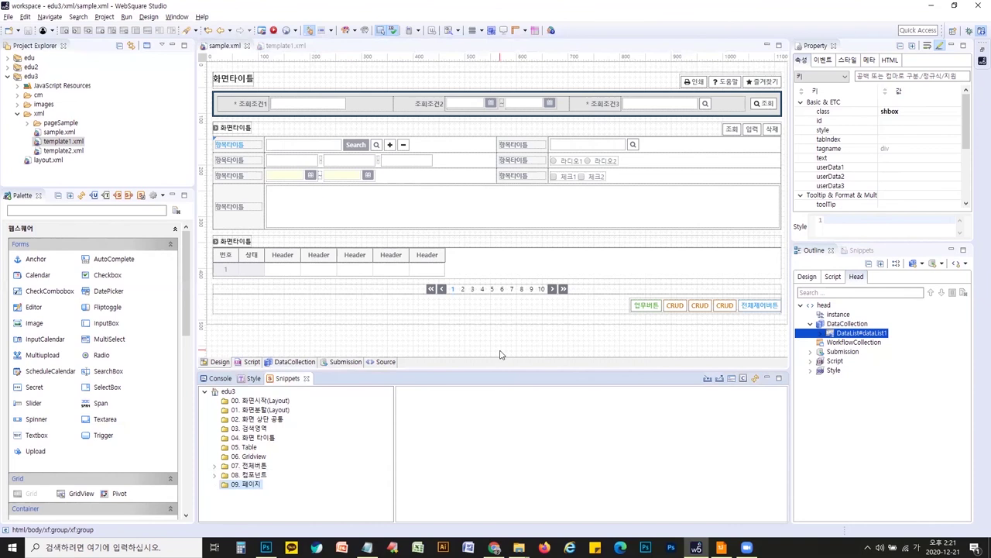
left_click(806, 277)
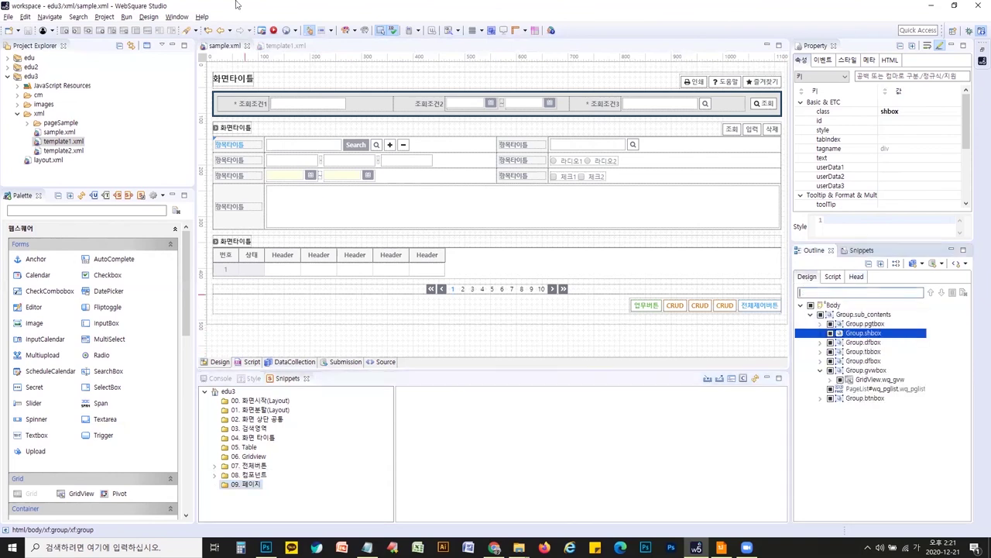
left_click(821, 371)
left_click(879, 314)
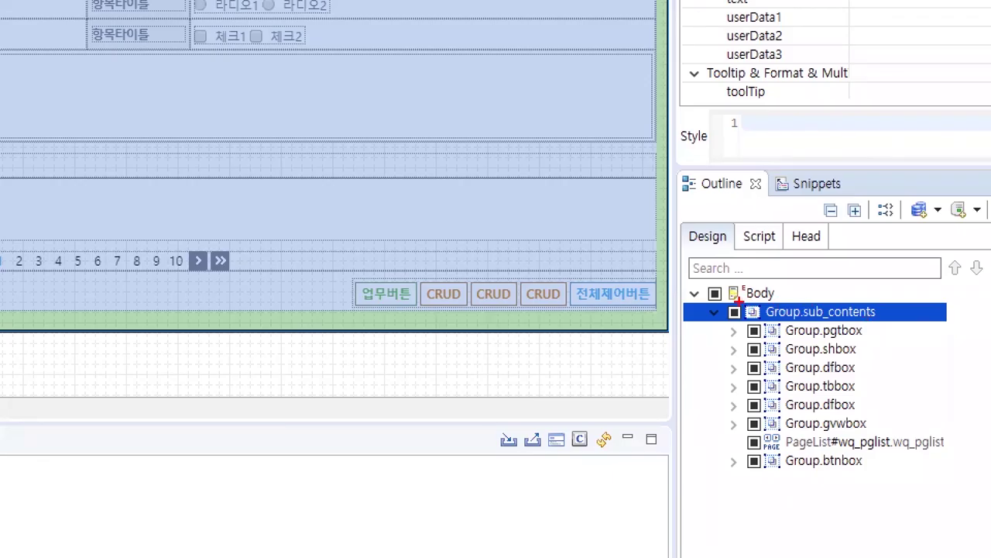
mouse_move(737, 297)
left_mouse_down()
mouse_move(891, 310)
mouse_move(885, 323)
left_mouse_up()
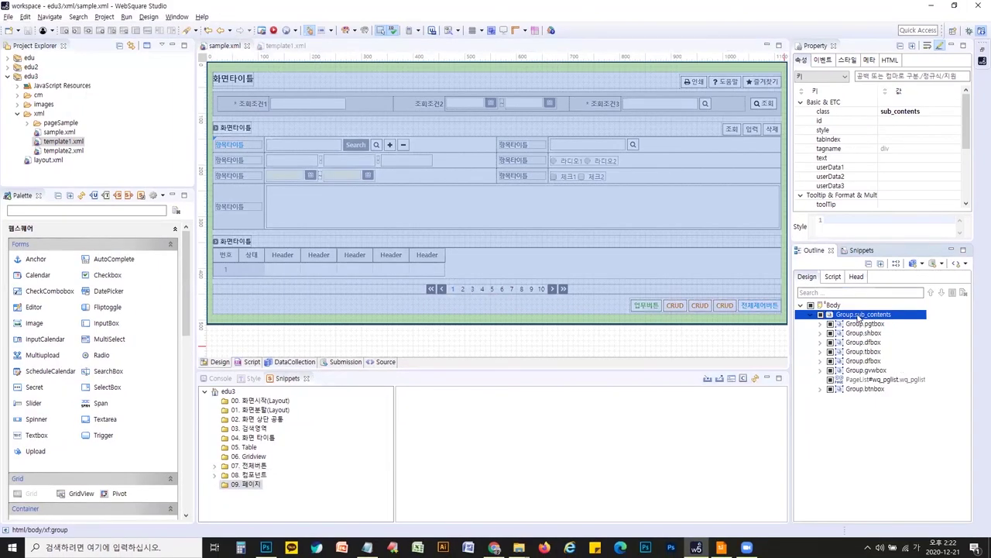
right_click(858, 318)
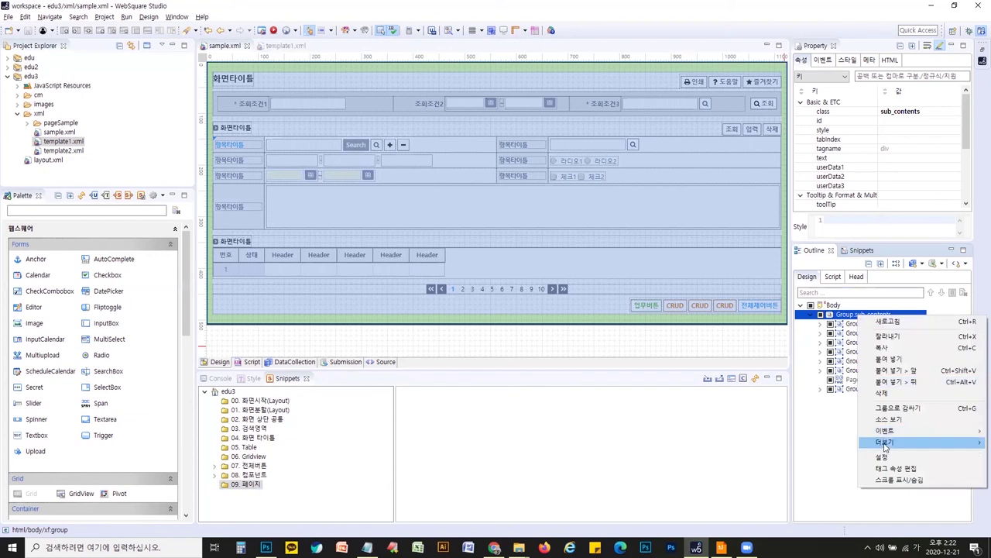
mouse_move(885, 443)
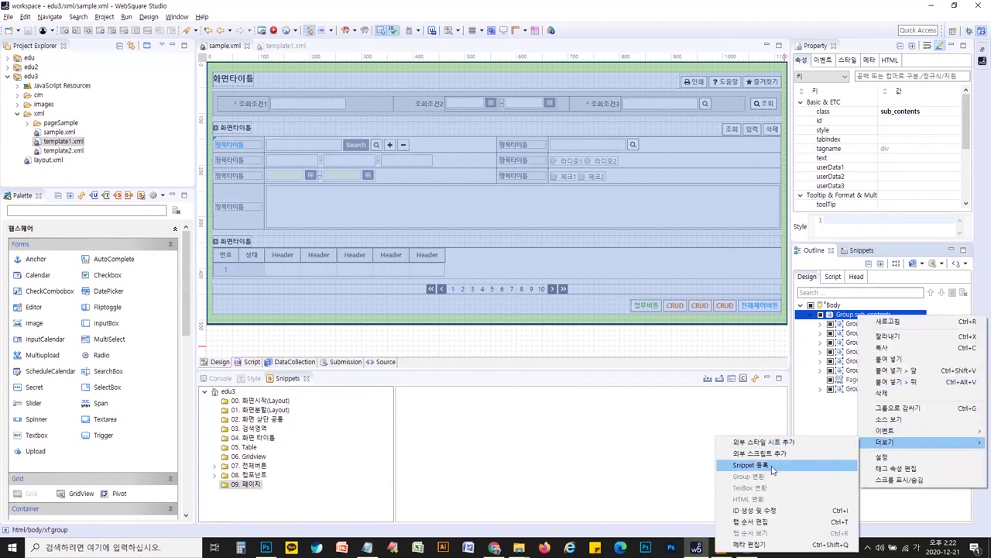
left_click(772, 469)
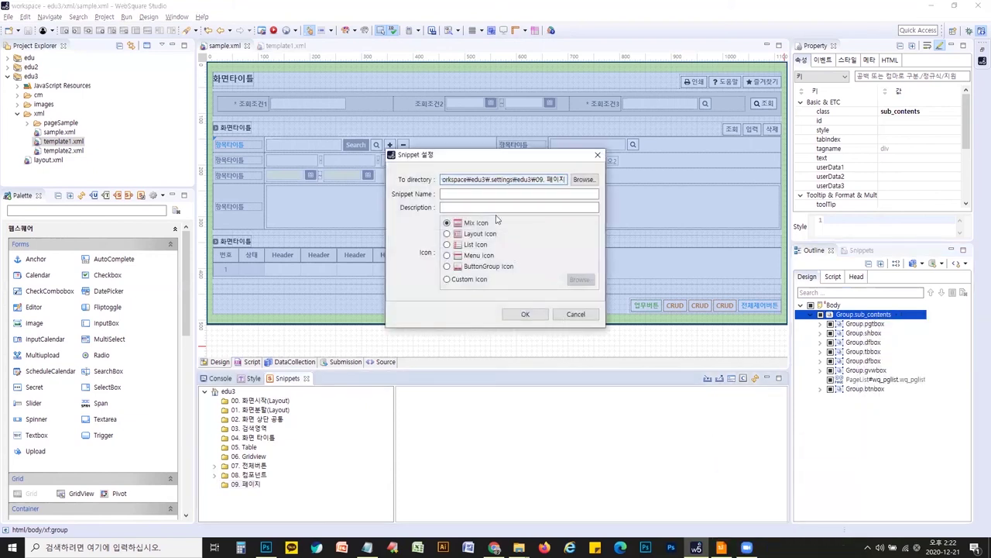
Set both the snippet's name and description to "1. 조회_그리드" and register it with the Mix Icon
left_click_drag(498, 155, 509, 137)
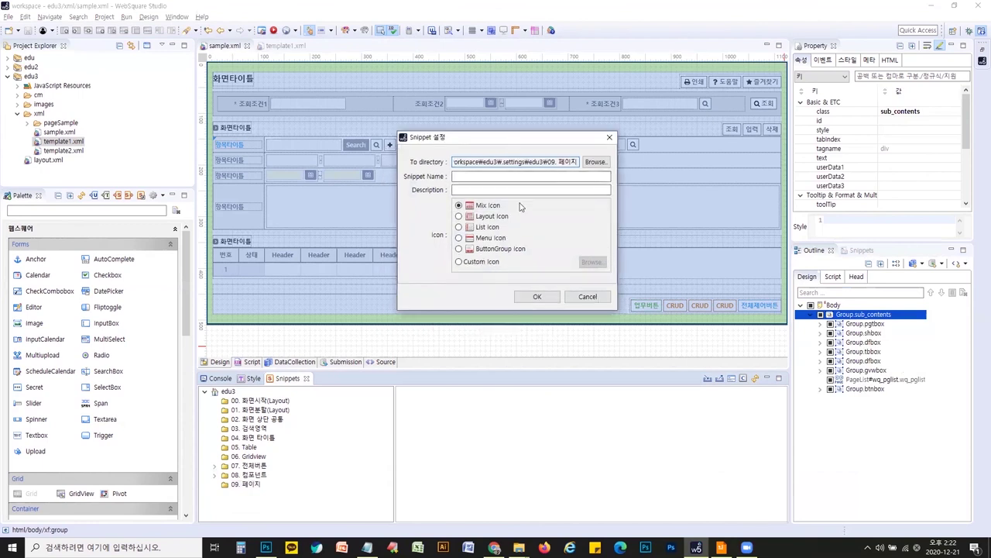
left_click(487, 175)
type("1. 조회 그리드")
key("ctrl+a")
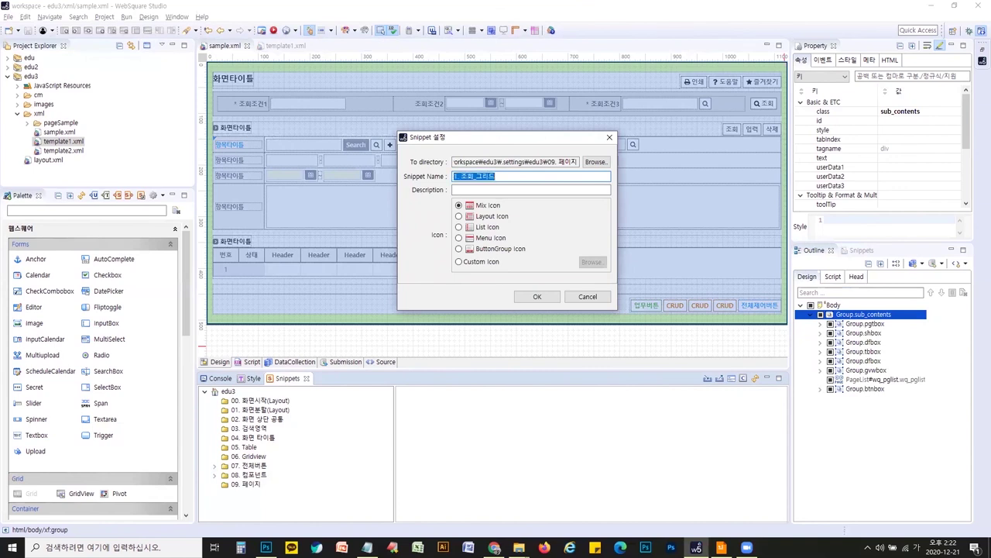
left_click(476, 187)
type("1. 조회_그리드")
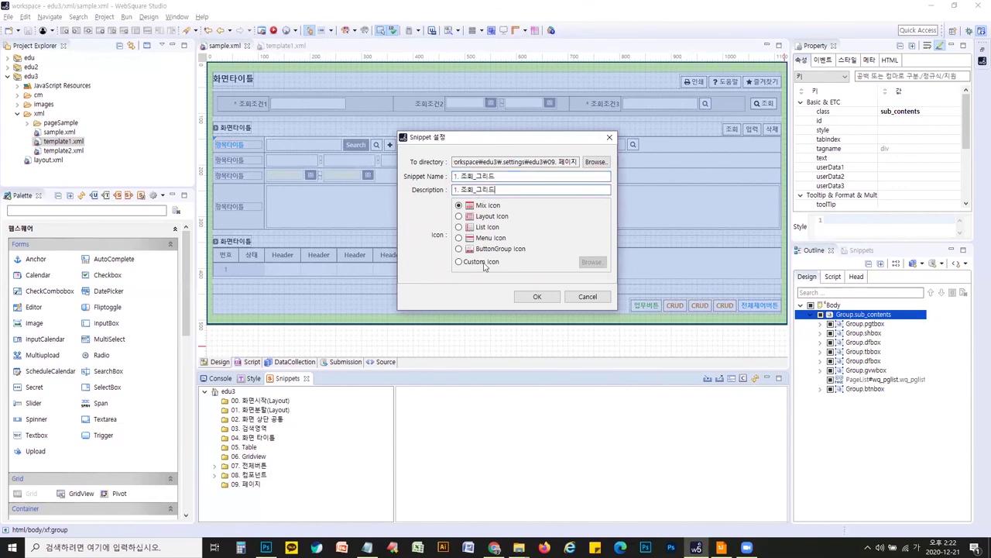
left_click(539, 302)
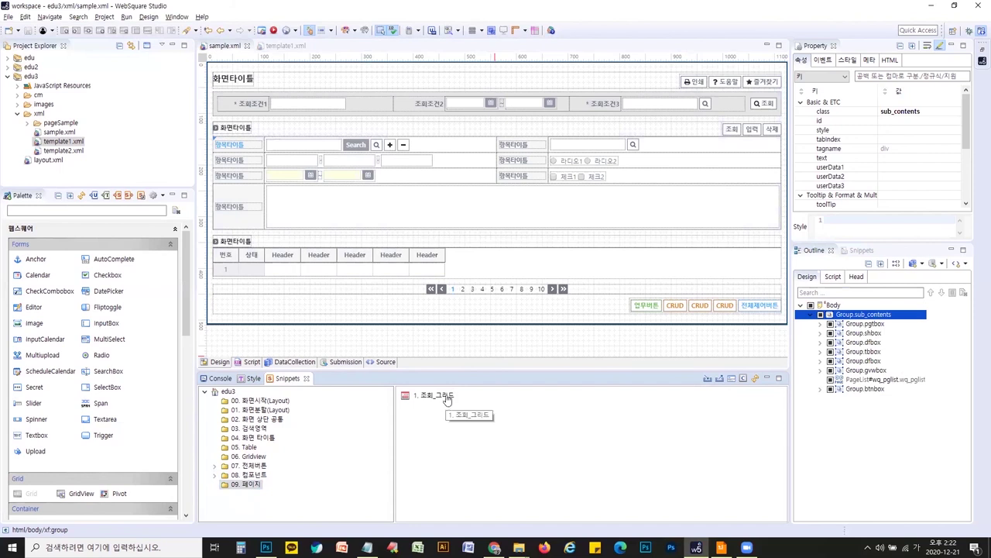
left_click(229, 81)
left_click(301, 87)
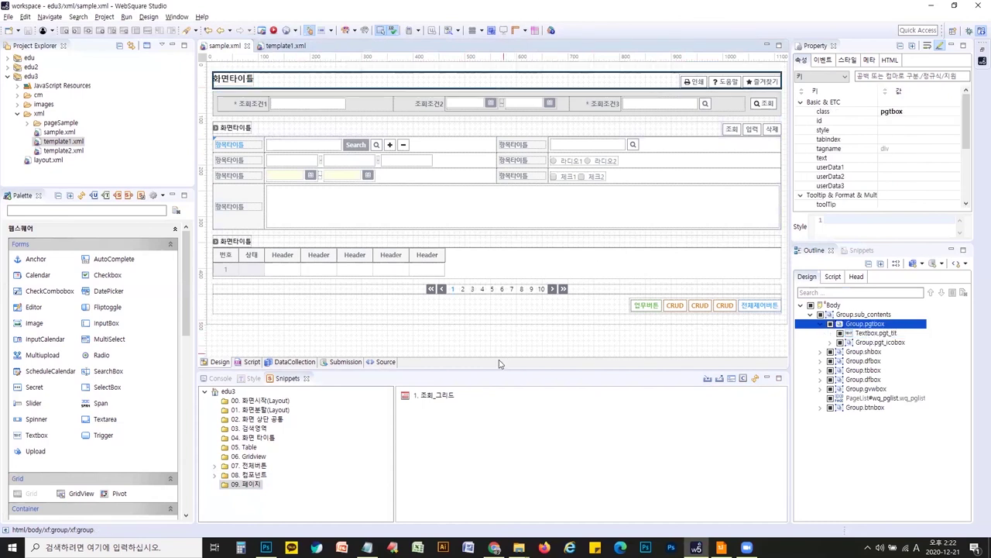
left_click(444, 396)
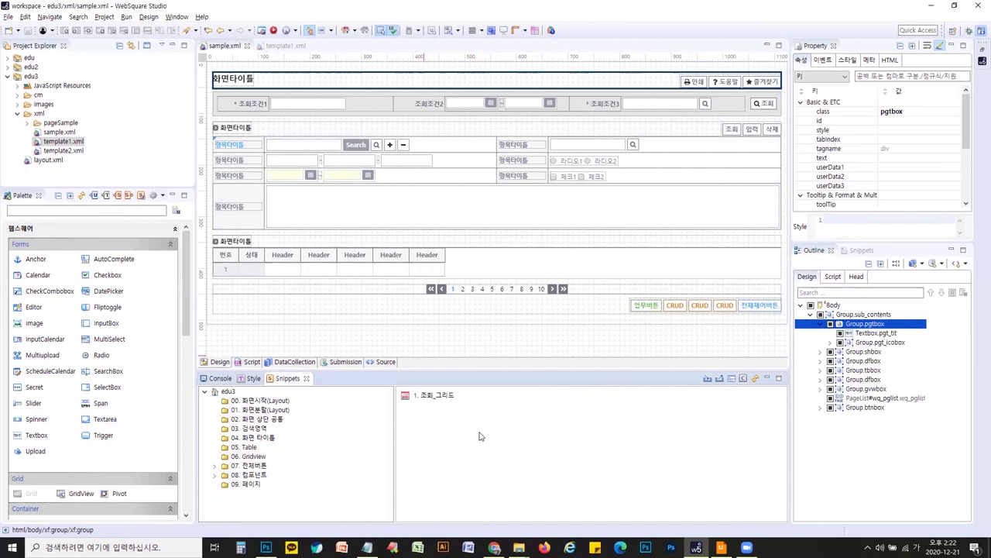
Create a new WebSquare page named WebSquare.xml in edu3's xml folder
right_click(41, 115)
mouse_move(155, 122)
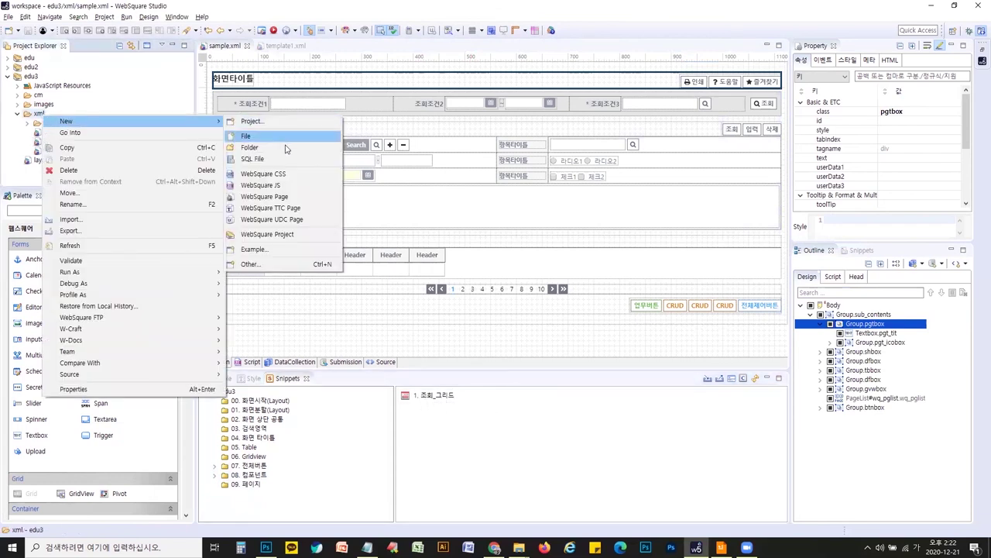
left_click(294, 197)
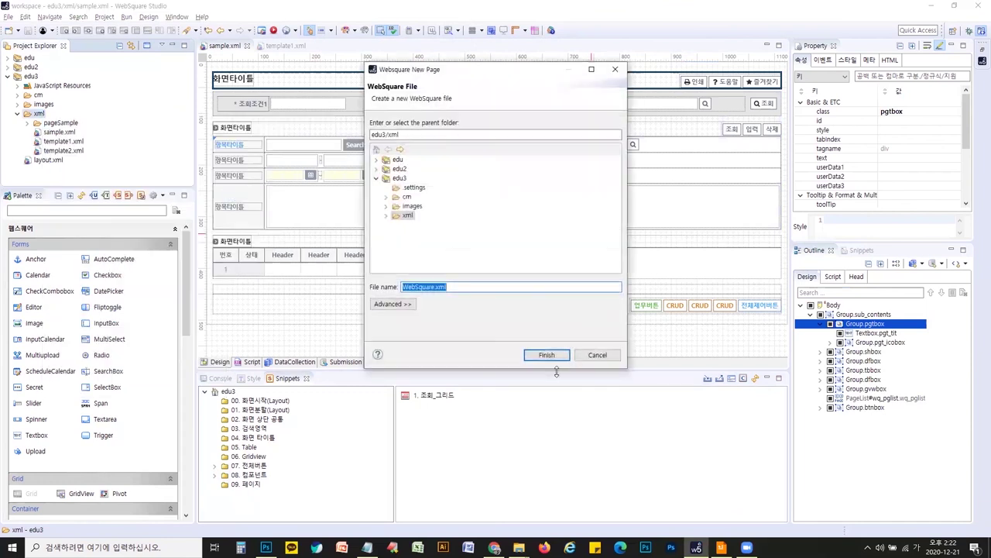
left_click(558, 357)
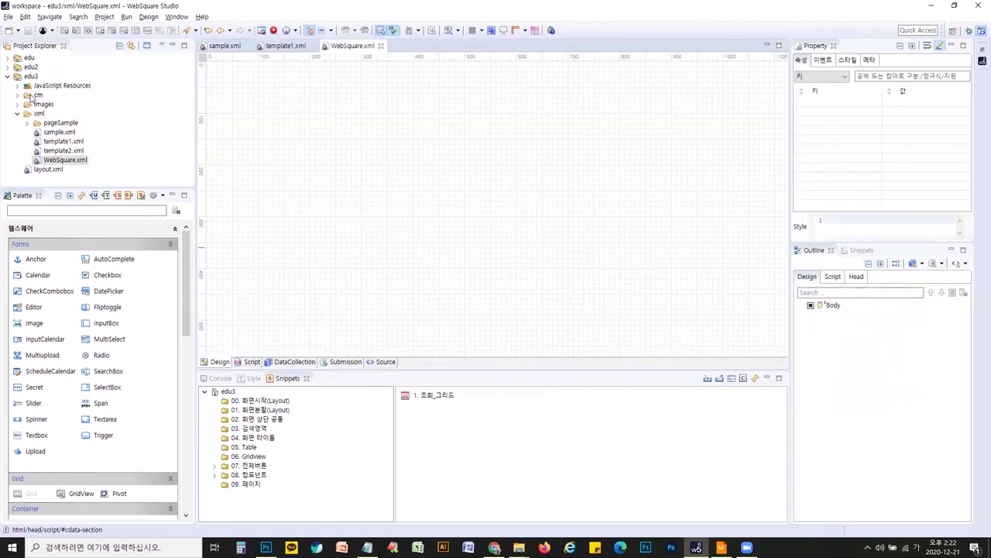
Attach all.css and contents.css from cm/css to the WebSquare.xml page and save the file
left_click(19, 95)
left_click(62, 114)
left_click(75, 125, "ctrl")
left_click_drag(71, 126, 457, 191)
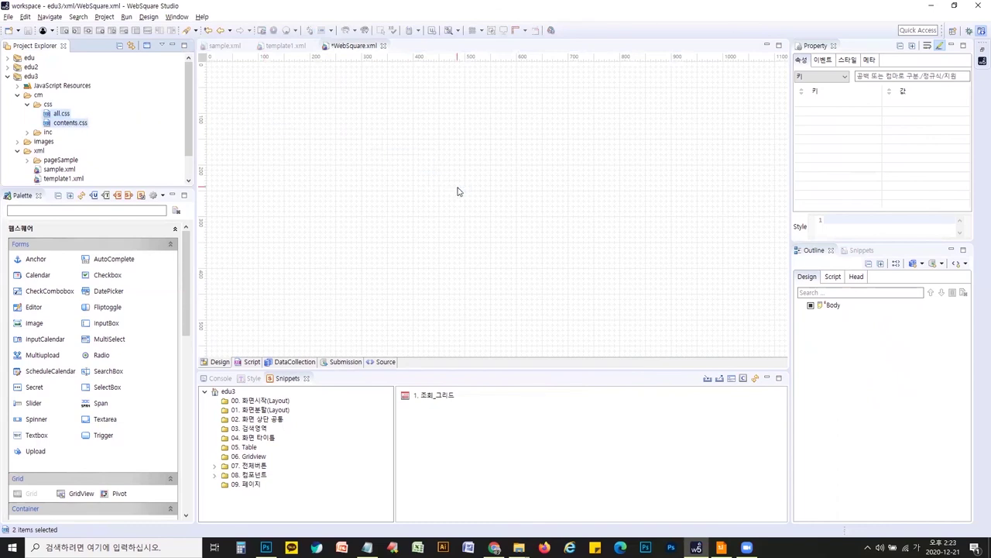
key("ctrl+s")
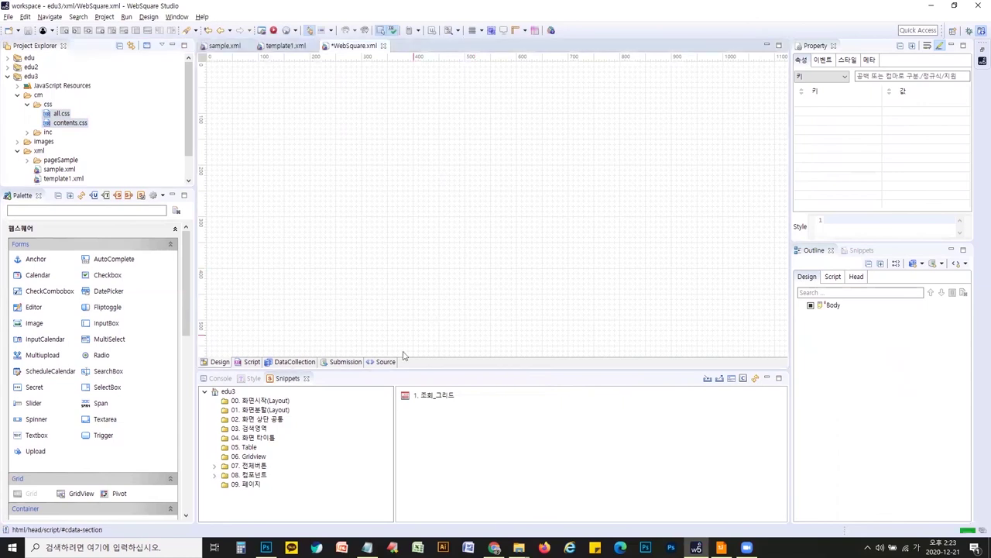
Insert the "1. 조회_그리드" snippet as the first child node of WebSquare.xml's Body and save the file
left_click(438, 397)
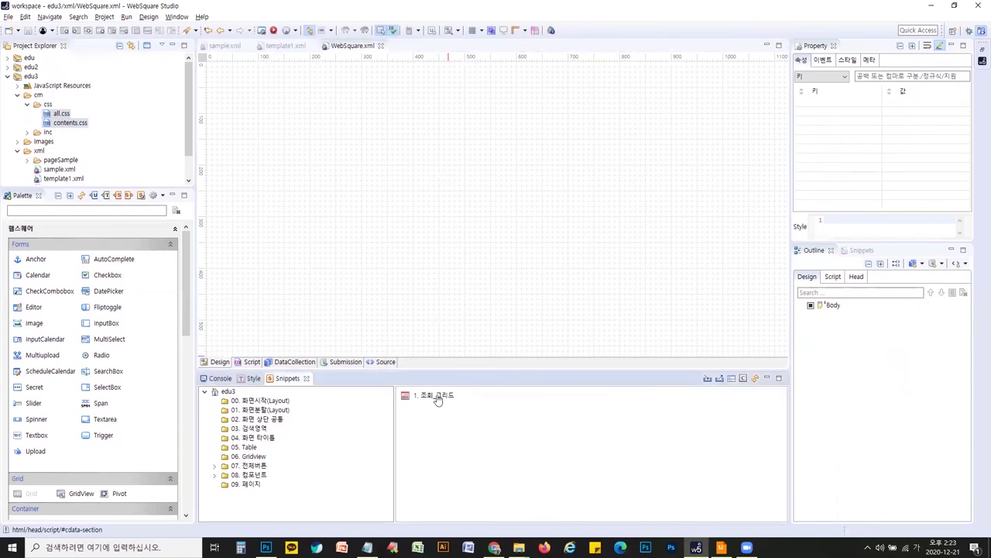
double_click(437, 397)
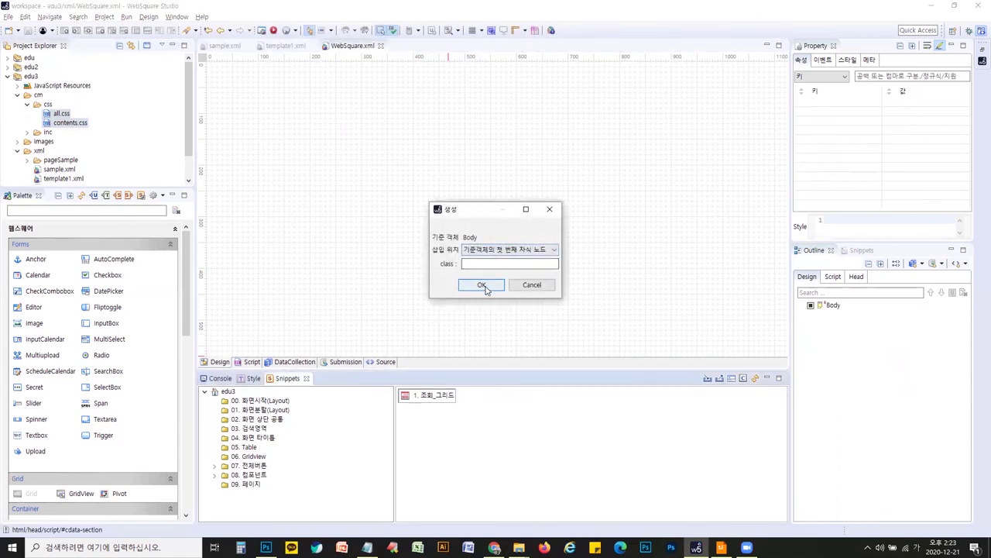
left_click(481, 285)
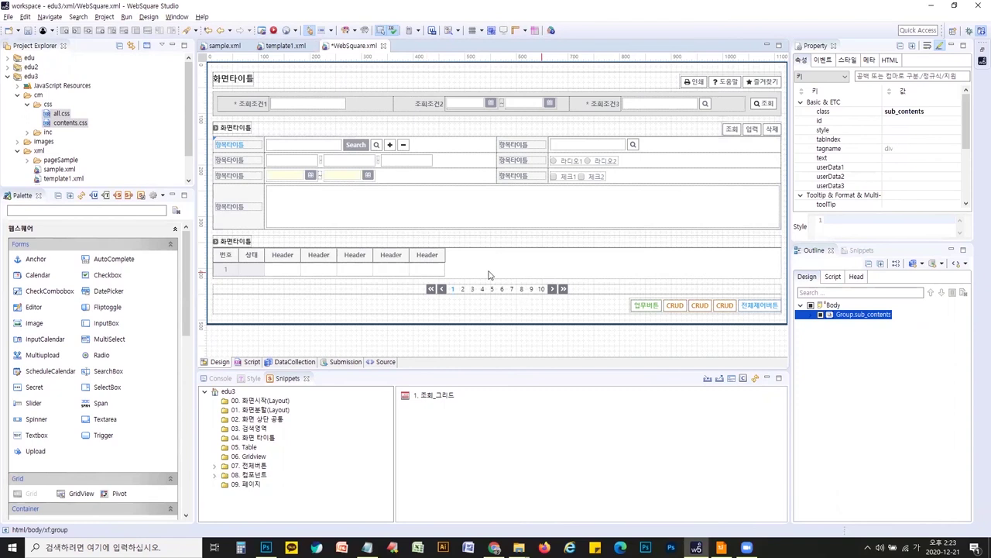
left_click(511, 345)
key("ctrl+s")
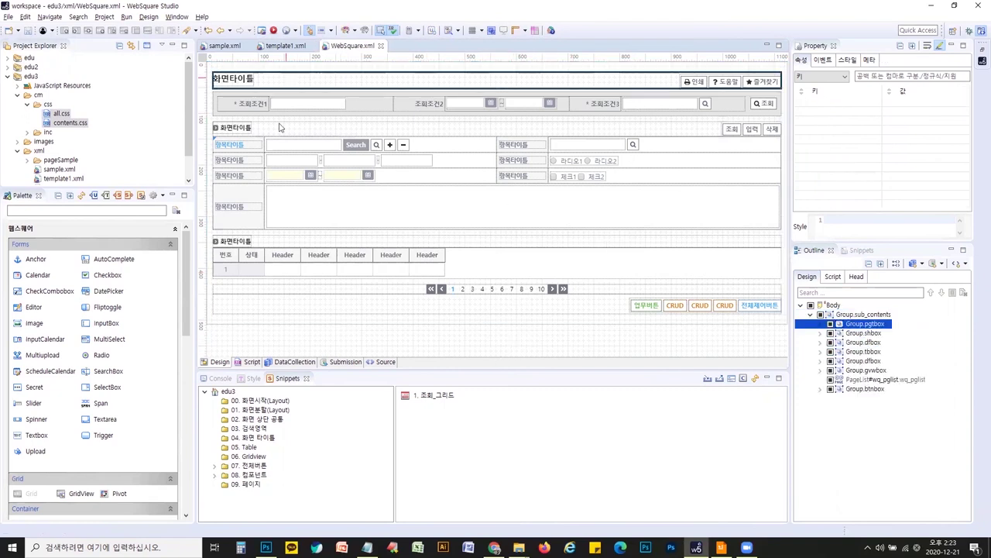
left_click(289, 83)
left_click(368, 129)
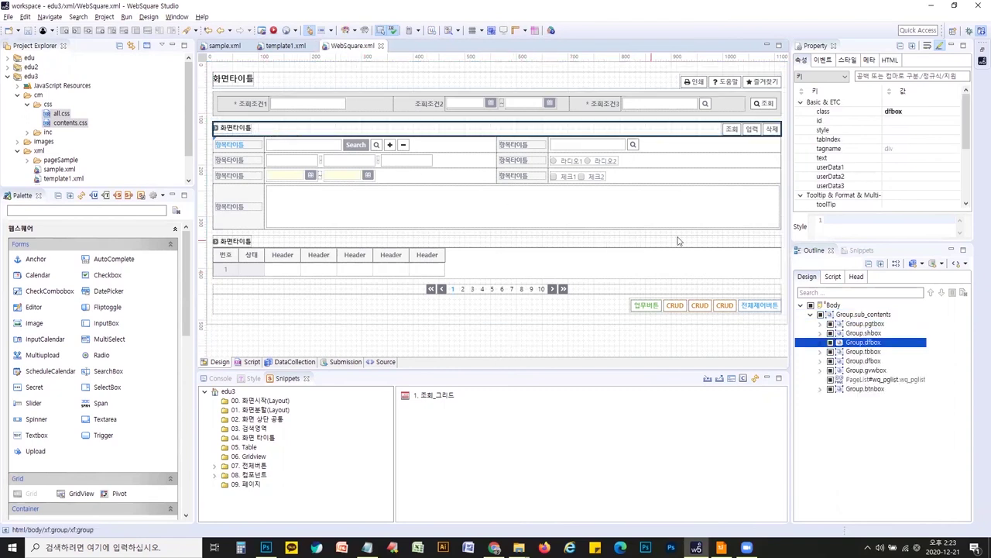
left_click(865, 352, "ctrl")
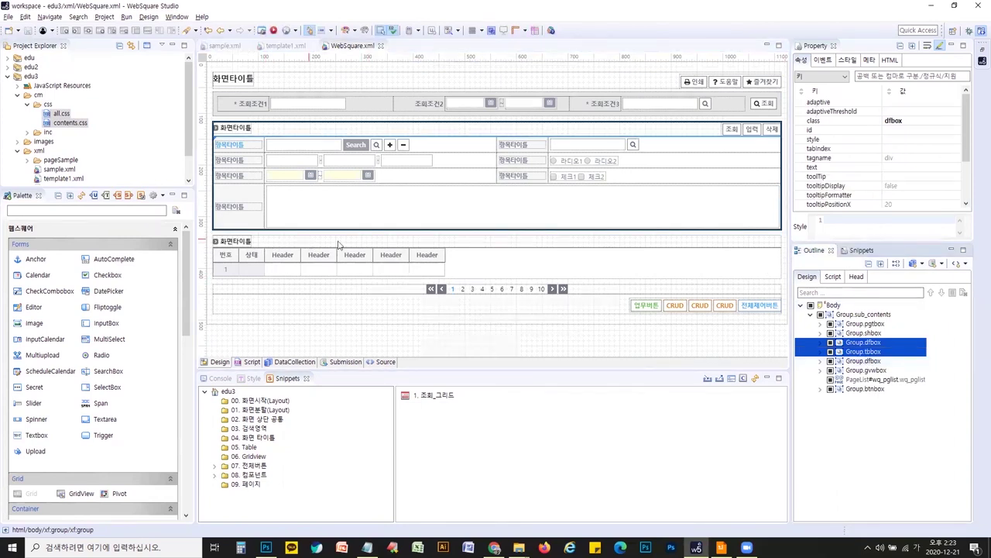
left_click(869, 353)
key("Delete")
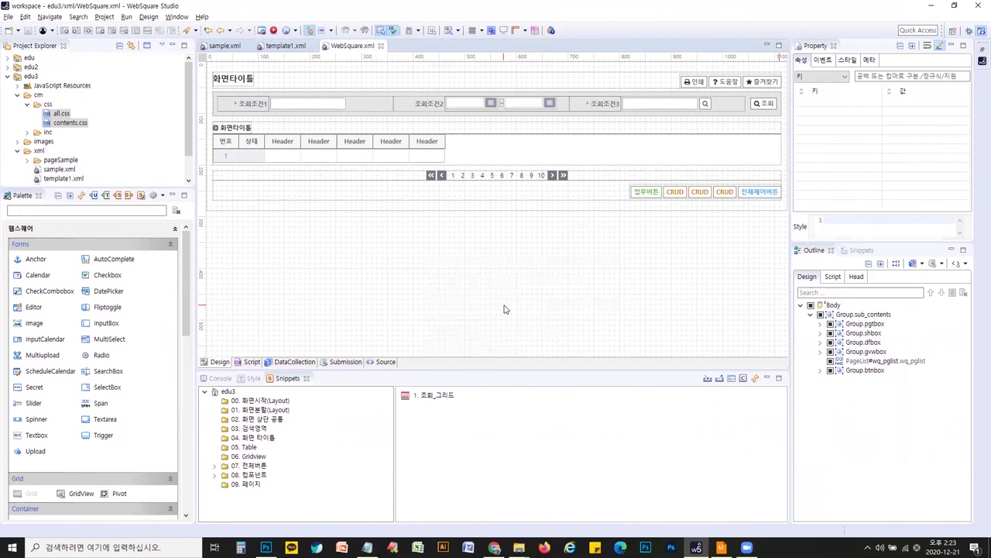
key("ctrl+z")
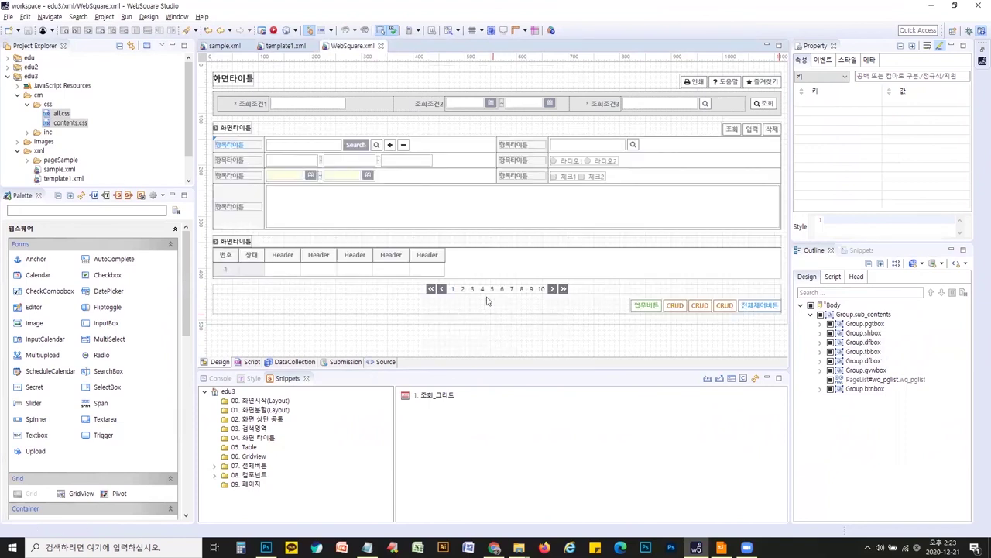
Delete the second dfbox group, gvwbox, the wq_pglist PageList and btnbox from Group.sub_contents in WebSquare.xml
left_click(459, 397)
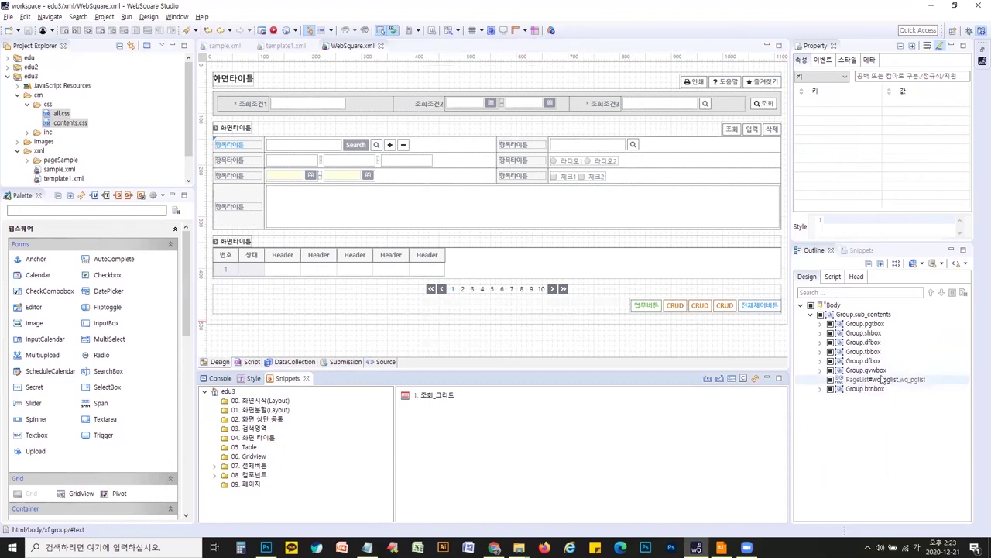
left_click(864, 361)
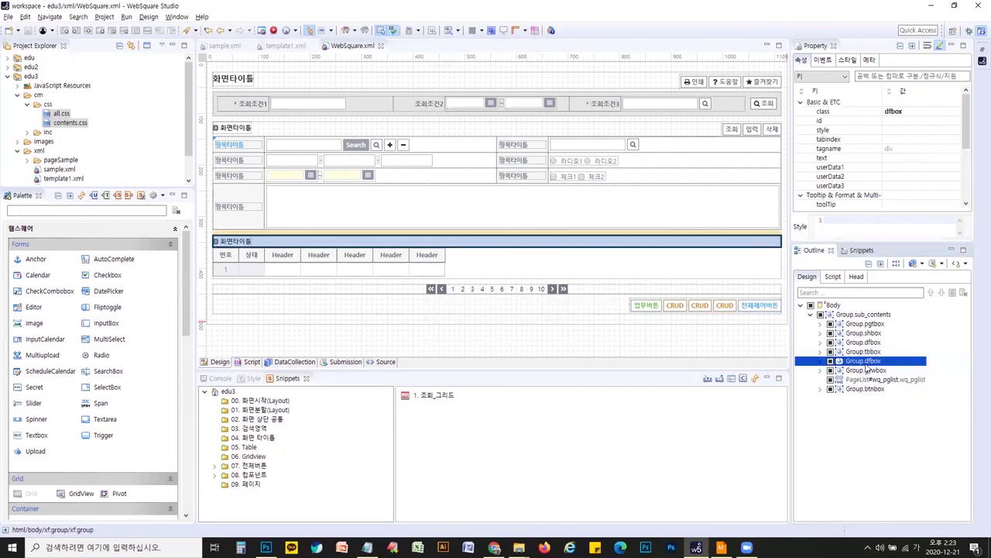
left_click(860, 389, "shift")
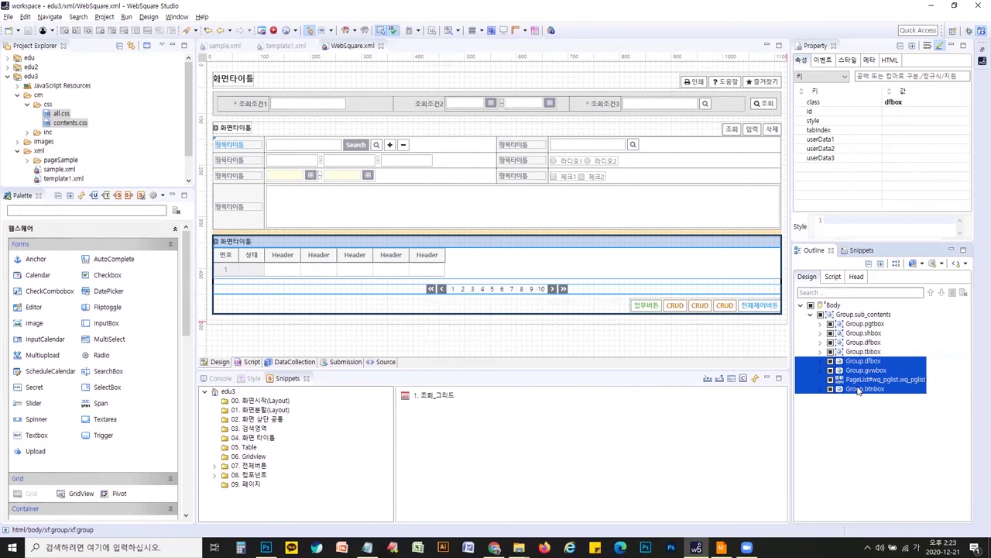
key("Delete")
Register Group.sub_contents as a snippet in the 09. 페이지 folder, with both name and description set to "2.조회_테이블" and the Mix Icon
left_click(853, 314)
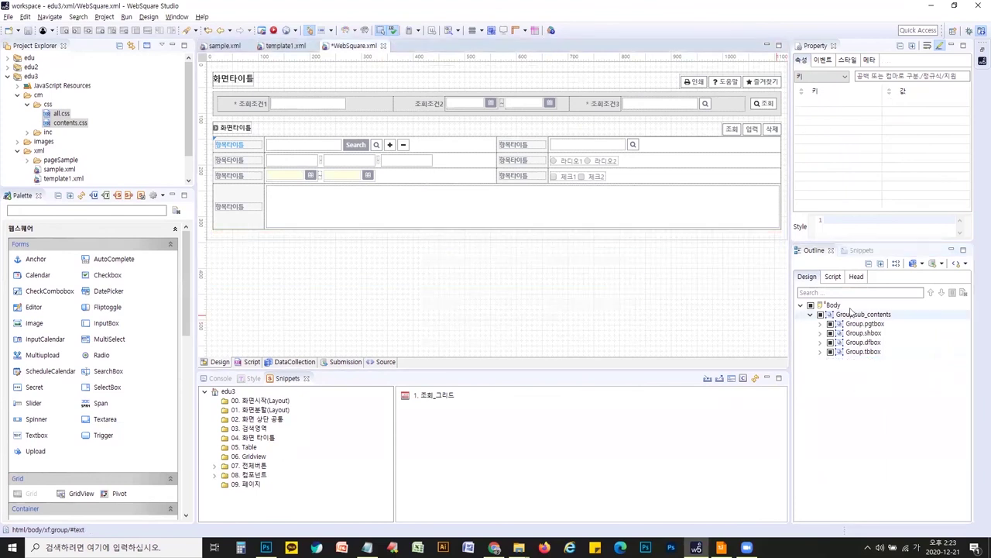
left_click(249, 484)
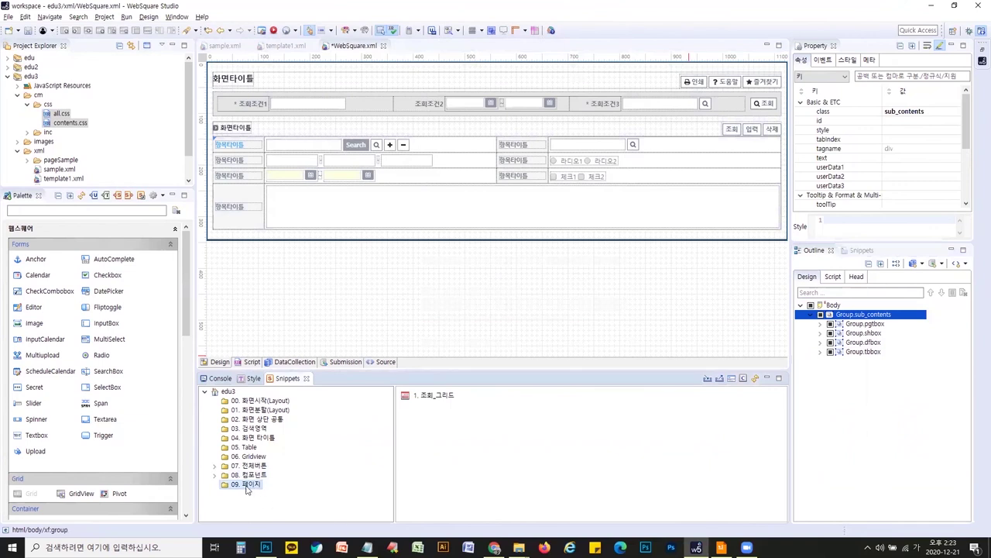
right_click(853, 315)
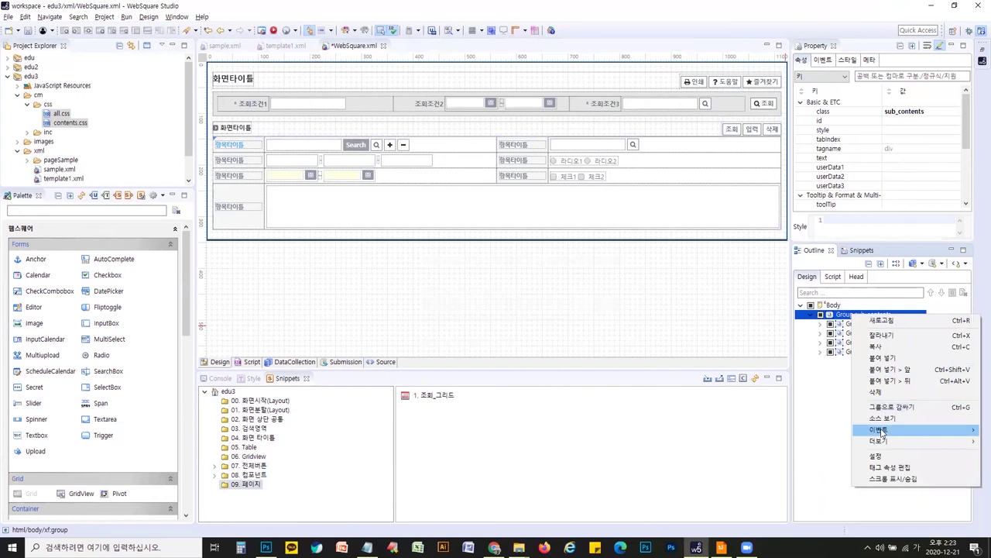
mouse_move(880, 440)
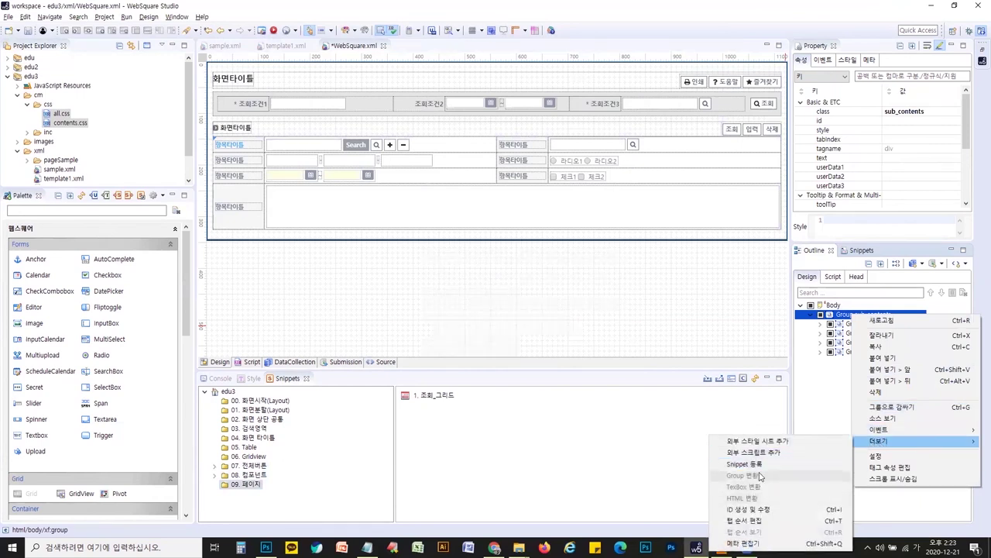
left_click(745, 464)
left_click(477, 196)
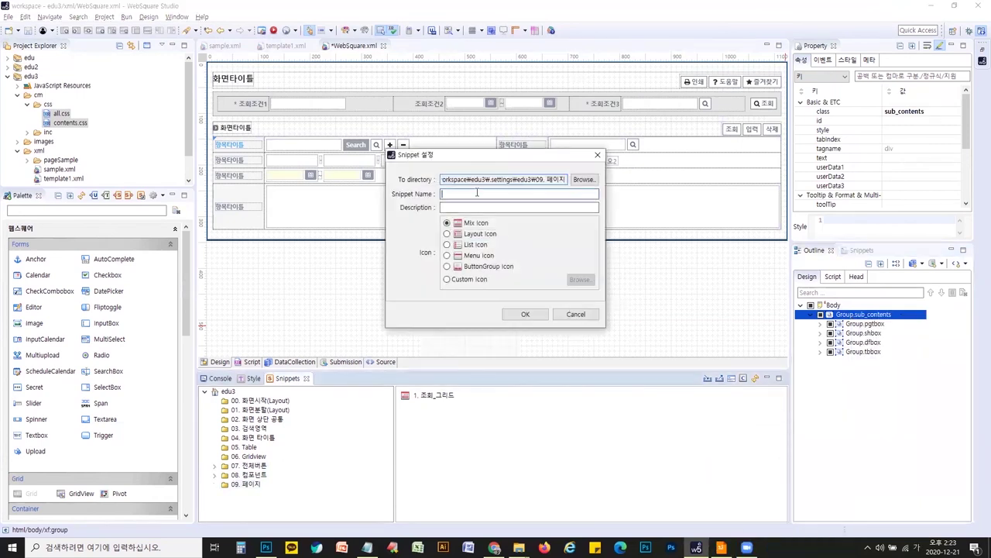
type(".조회_ 테이블")
key("ctrl+a")
left_click(475, 207)
type("2.조회_테이블")
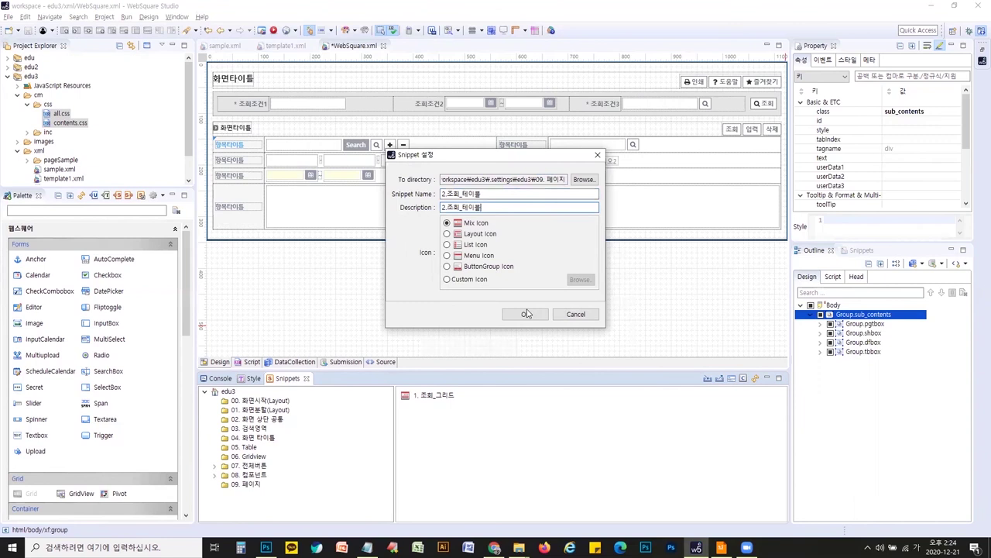
left_click(525, 313)
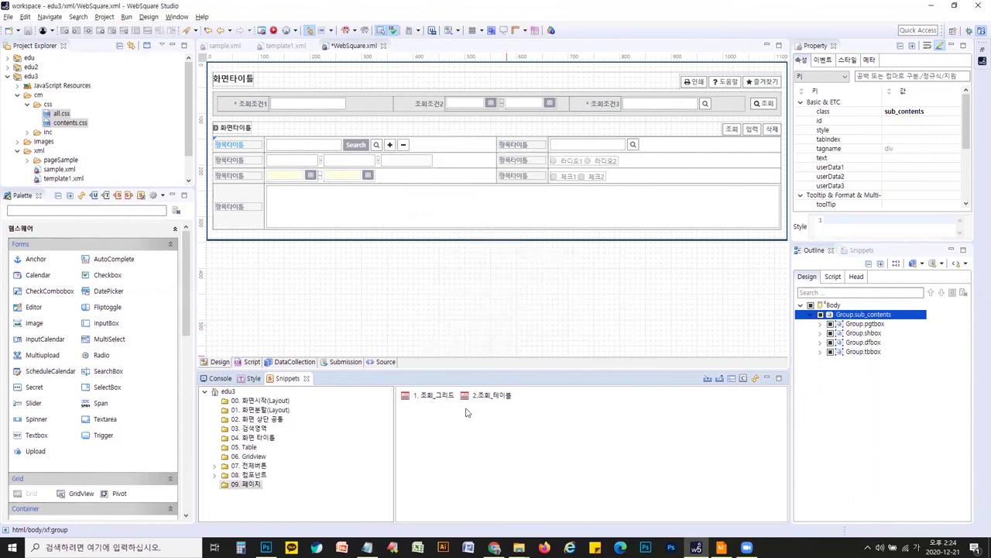
Clear the WebSquare.xml page and insert the "2.조회_테이블" snippet as the first child node of its Body
key("Delete")
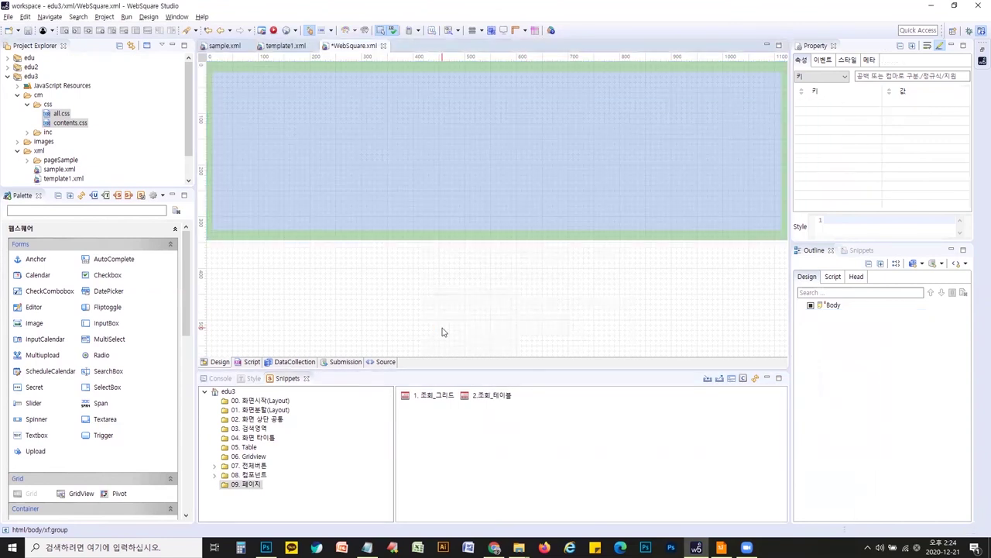
key("ctrl+s")
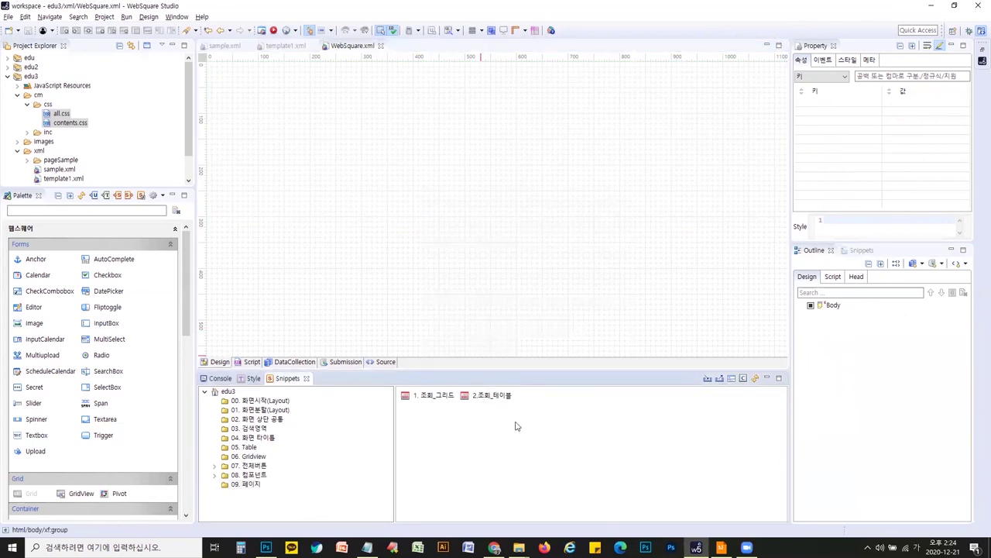
double_click(491, 395)
left_click_drag(486, 207, 530, 98)
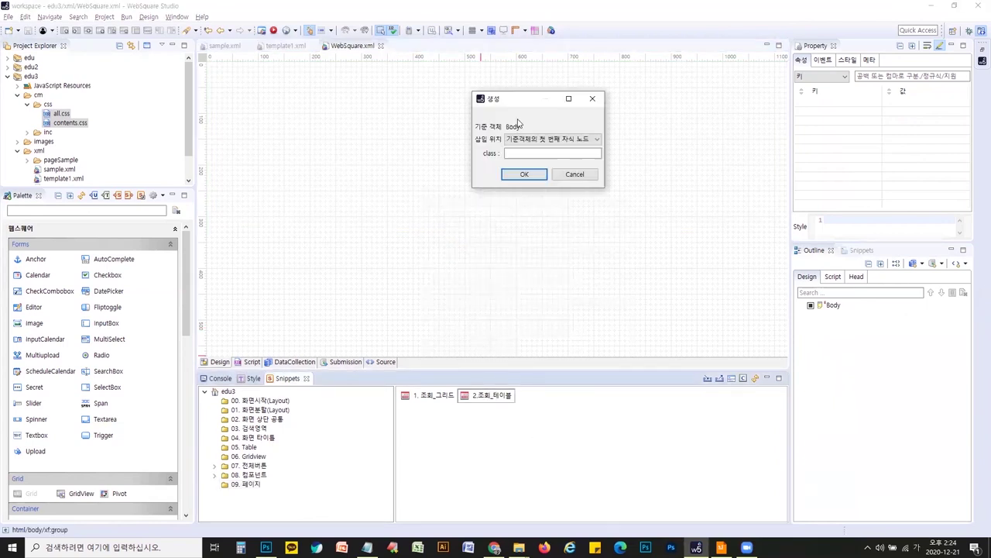
left_click(523, 174)
left_click(599, 320)
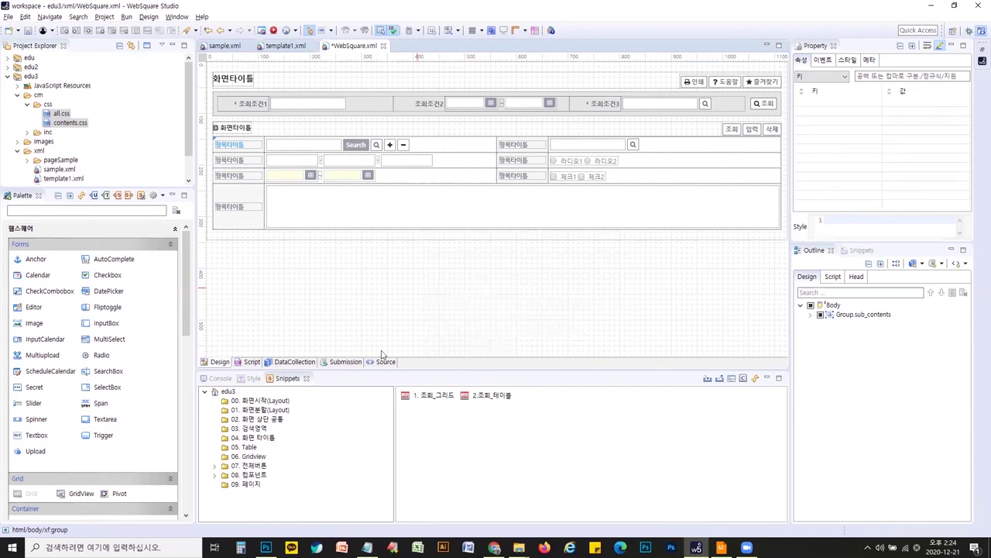
Enlarge the snippet library area and review the edu3 snippet folders from 00. 화면시작(Layout) through 09. 페이지
left_click_drag(330, 372, 337, 345)
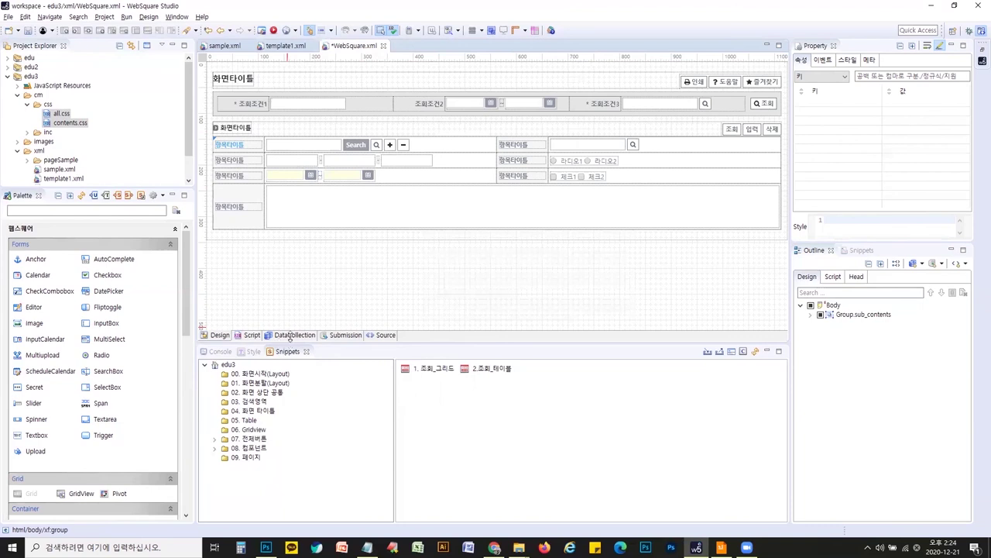
left_click_drag(289, 339, 291, 325)
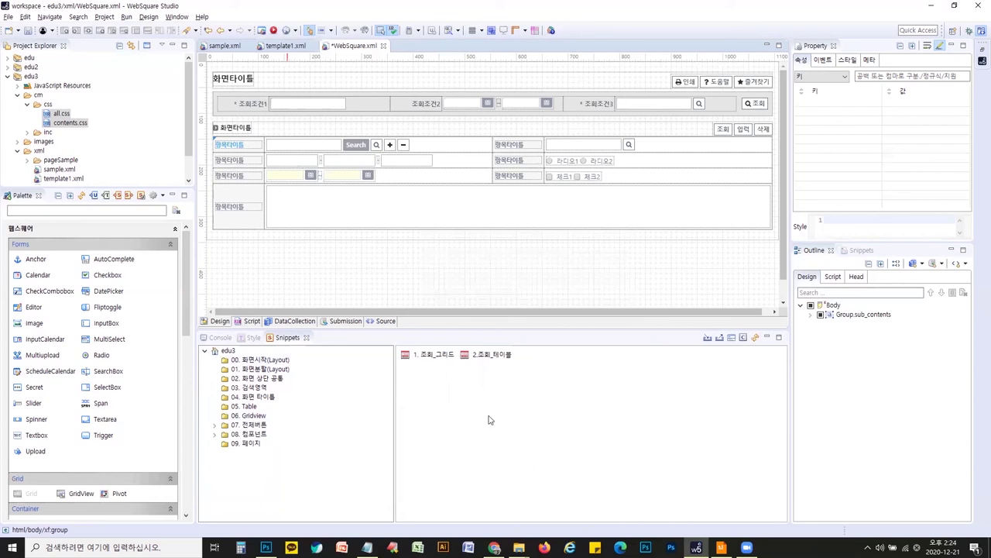
left_click(295, 361)
left_click(256, 368)
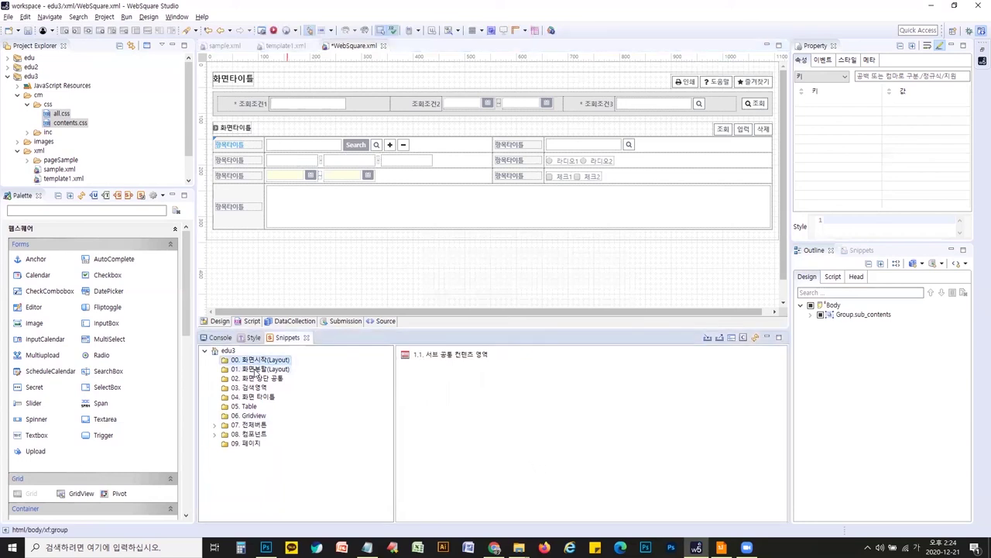
left_click(257, 378)
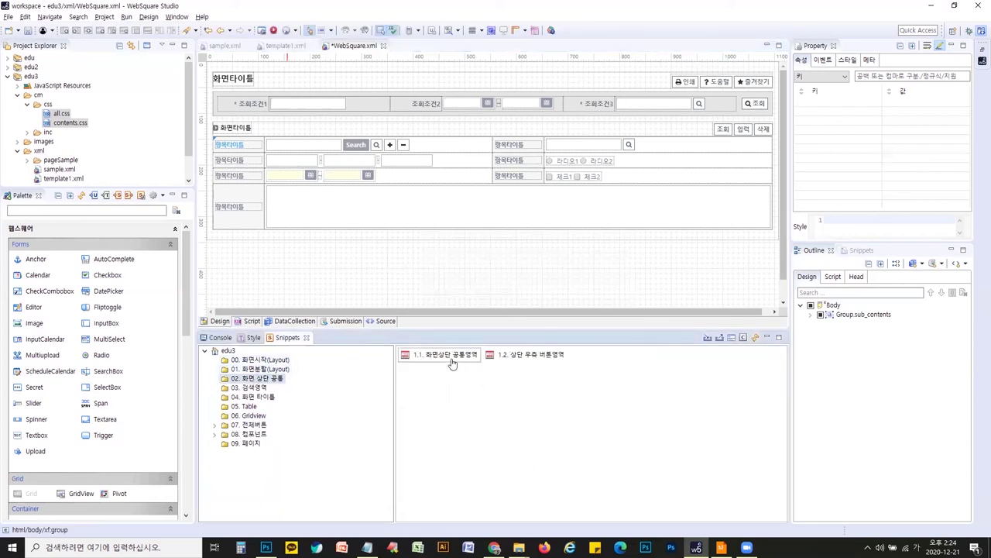
left_click(261, 388)
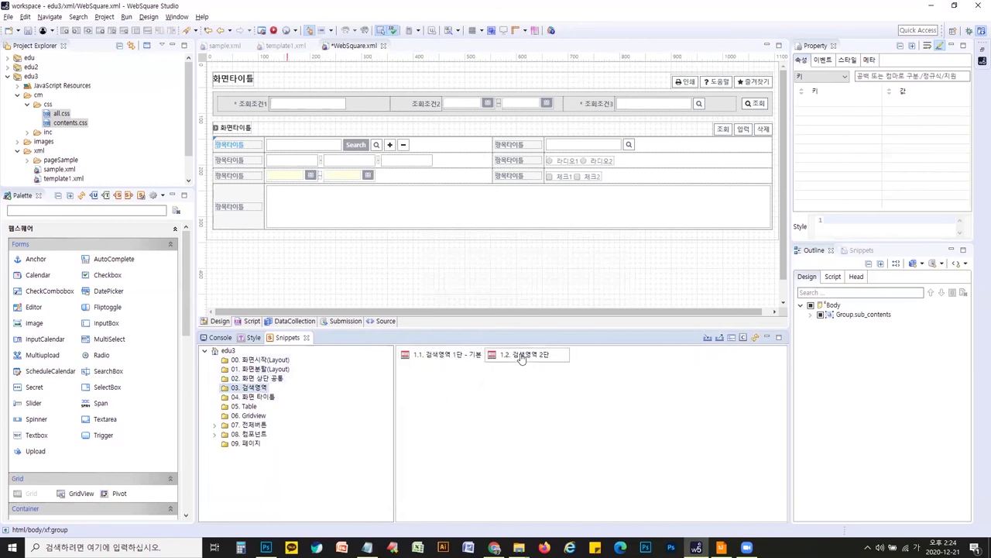
left_click(246, 396)
left_click(248, 406)
left_click(249, 416)
left_click(253, 425)
left_click(253, 434)
left_click(250, 444)
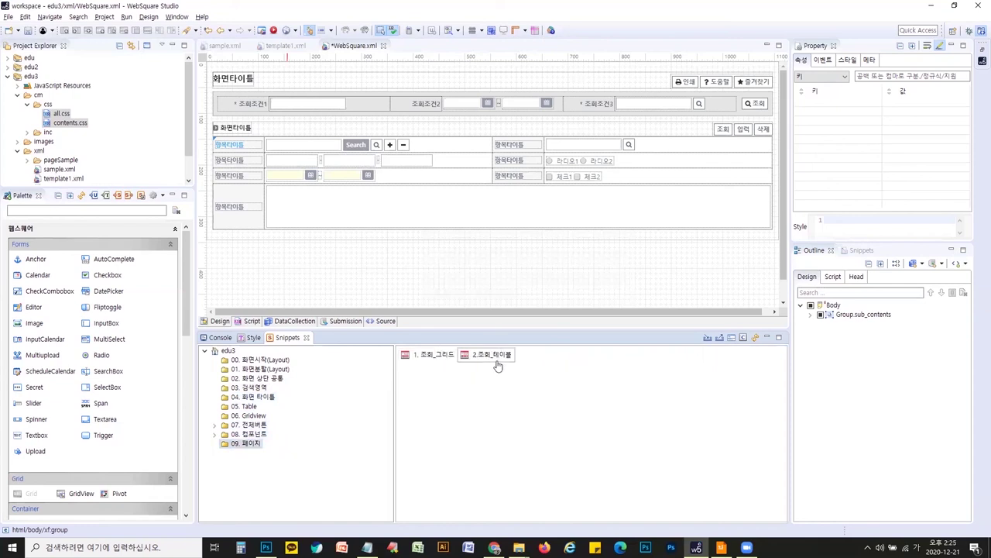
Save WebSquare.xml with the inserted "2.조회_테이블" snippet
left_click_drag(489, 364, 457, 306)
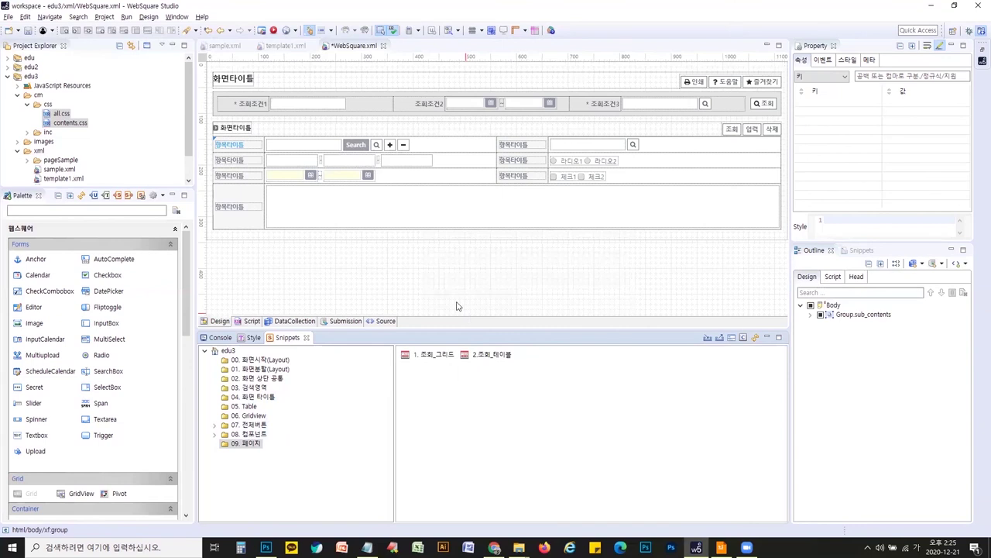
left_click(360, 47)
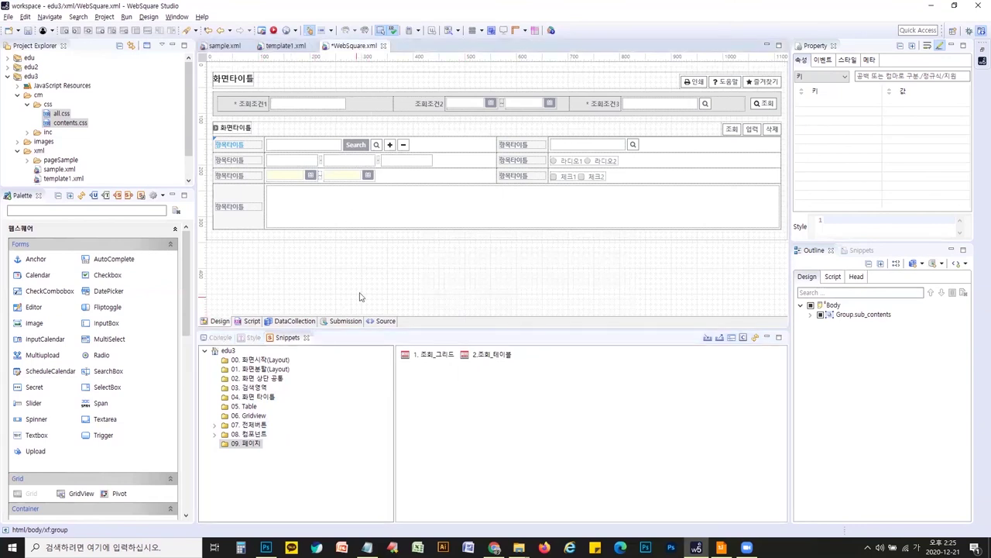
key("ctrl+s")
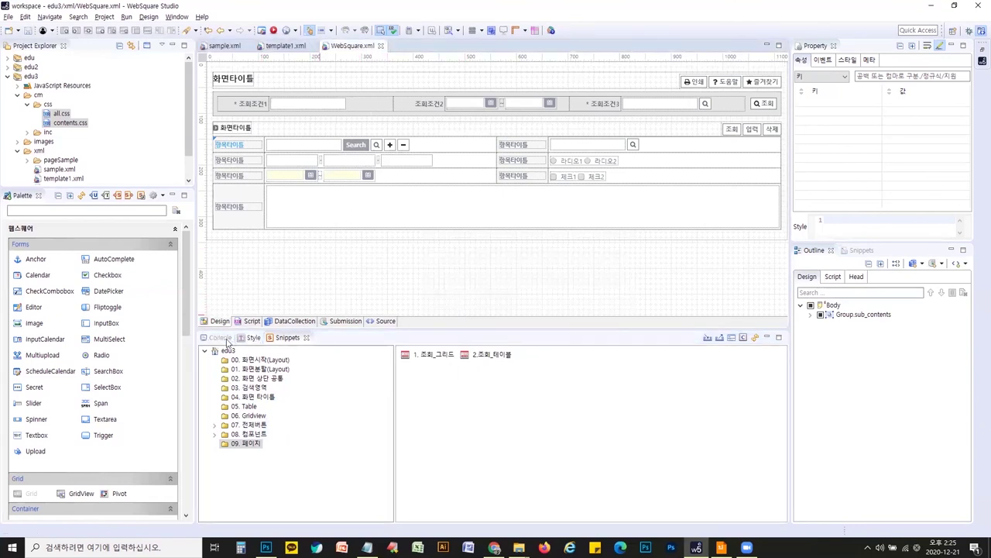
Export all edu3 snippets to the desktop (바탕 화면) directory
left_click(295, 338)
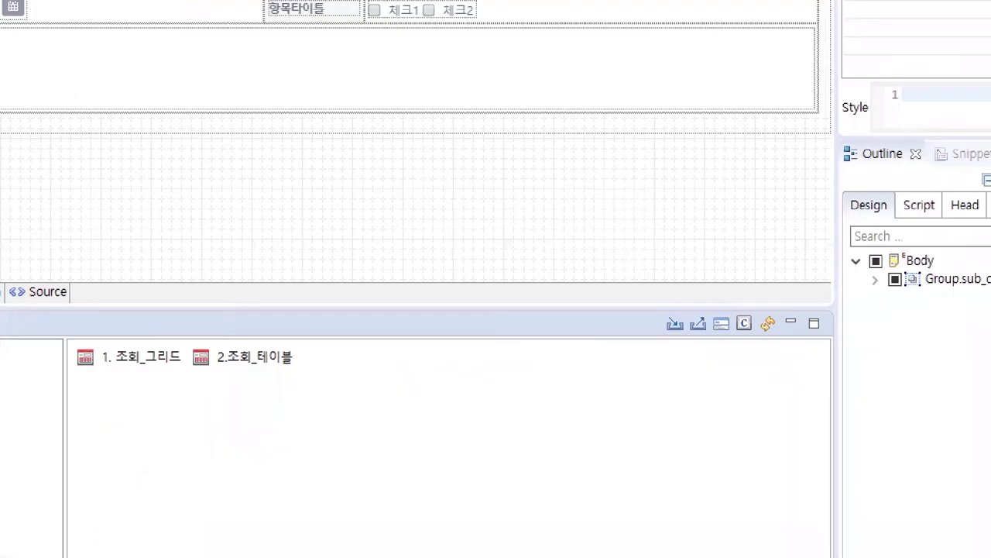
left_click_drag(699, 329, 714, 343)
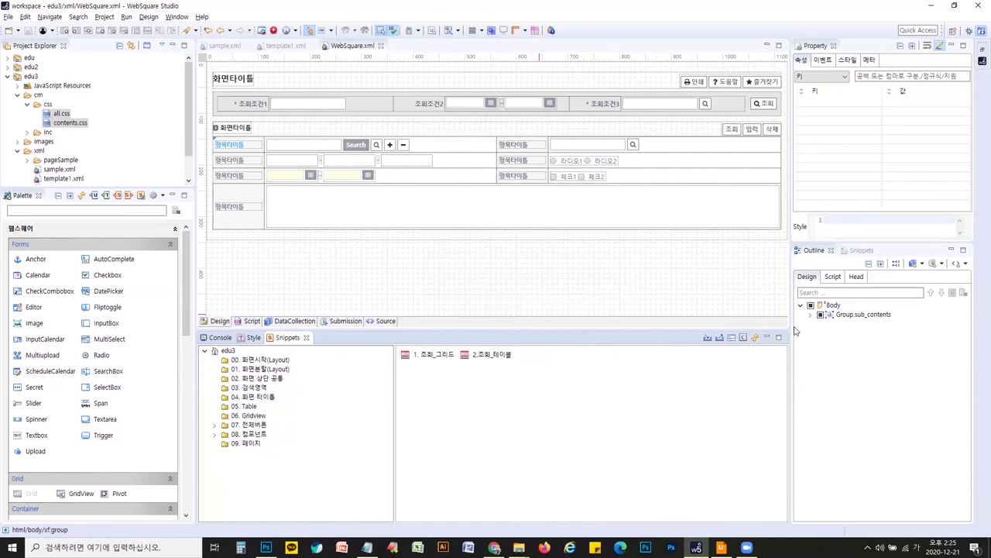
left_click(721, 340)
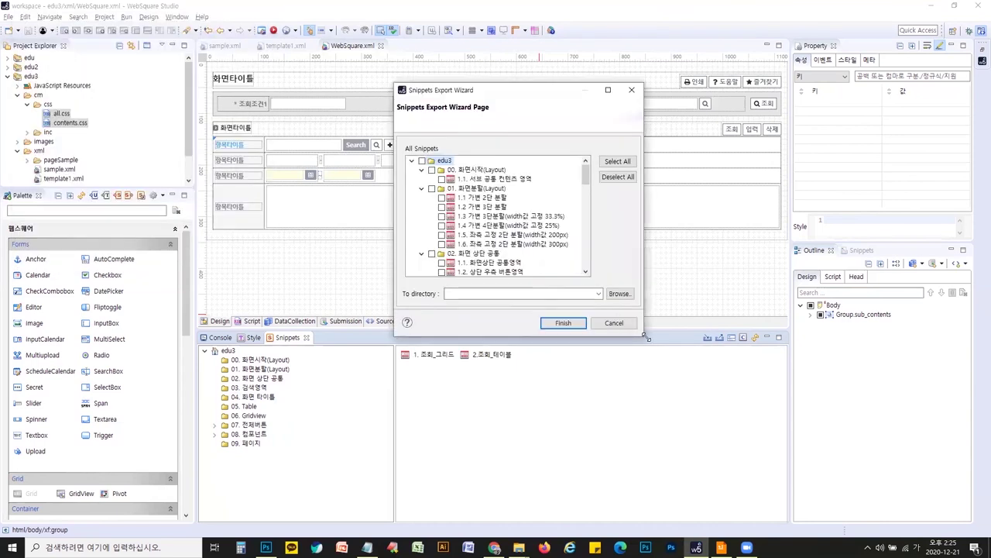
left_click_drag(645, 337, 721, 400)
left_click(697, 159)
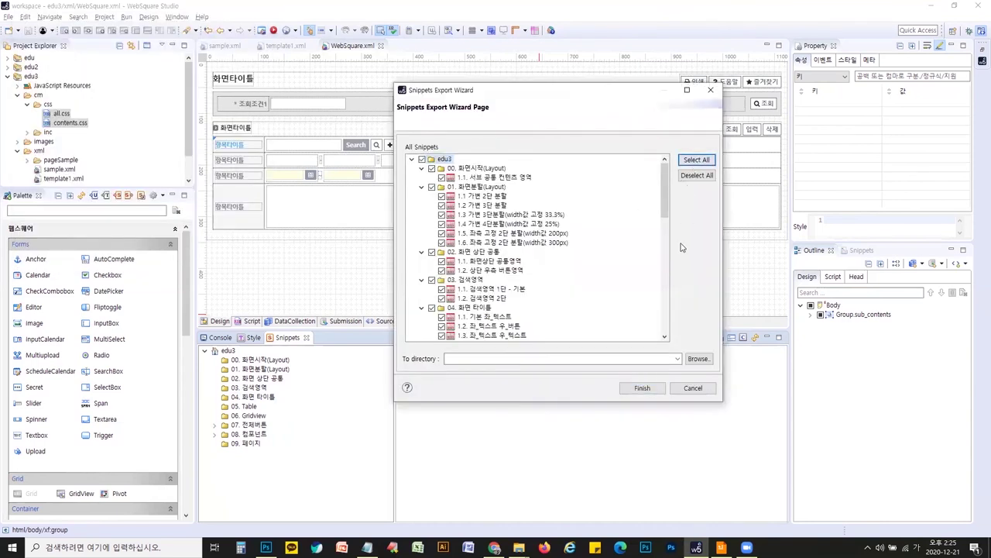
left_click(697, 361)
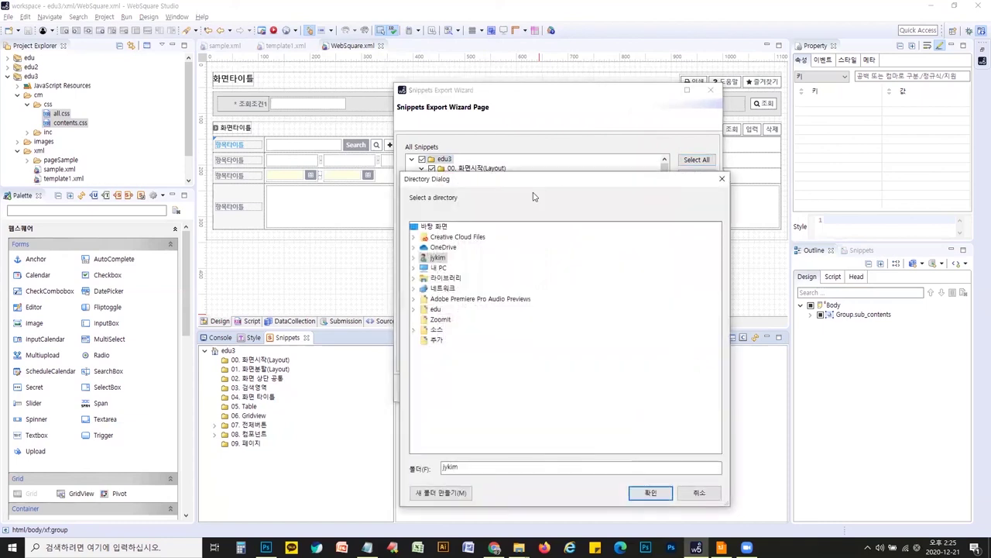
left_click_drag(541, 180, 449, 45)
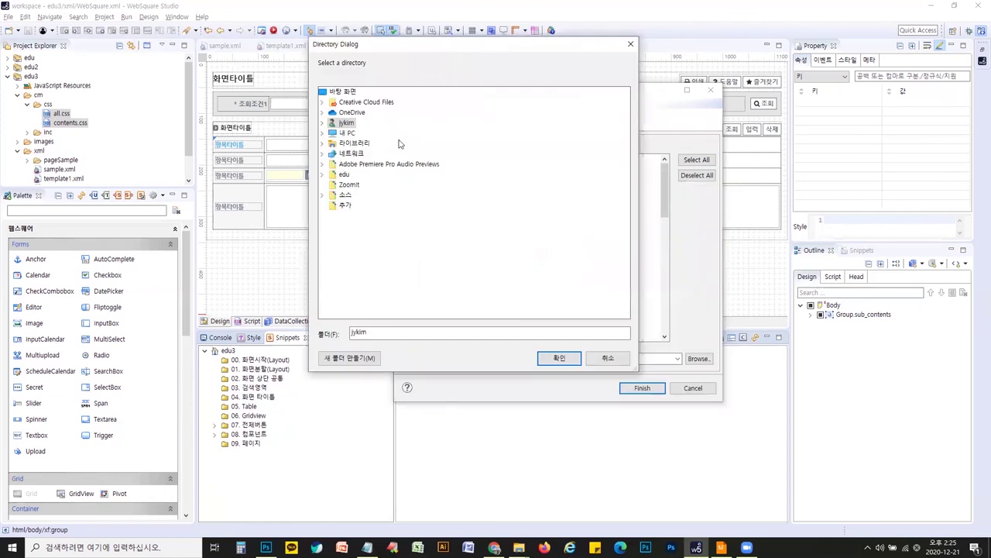
left_click(342, 91)
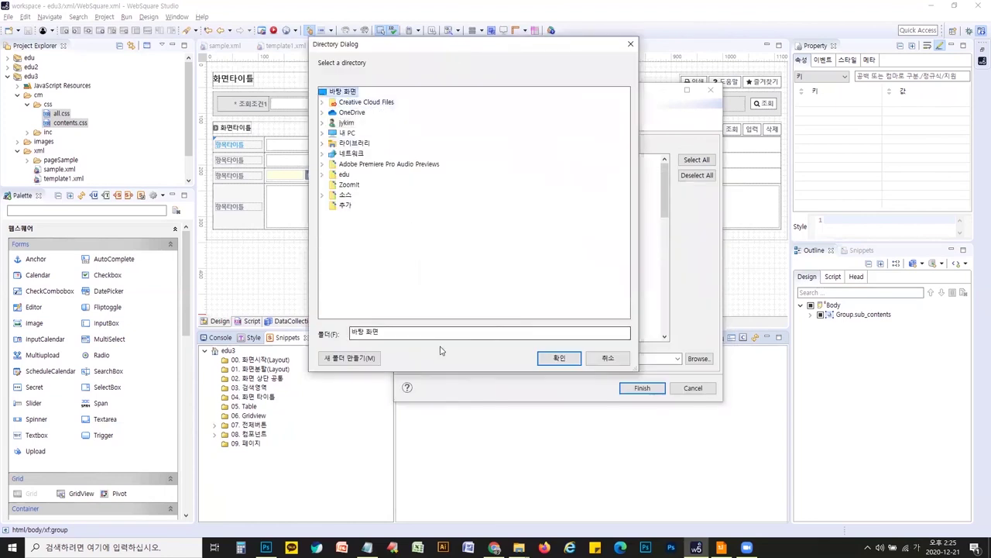
left_click(558, 358)
left_click(644, 389)
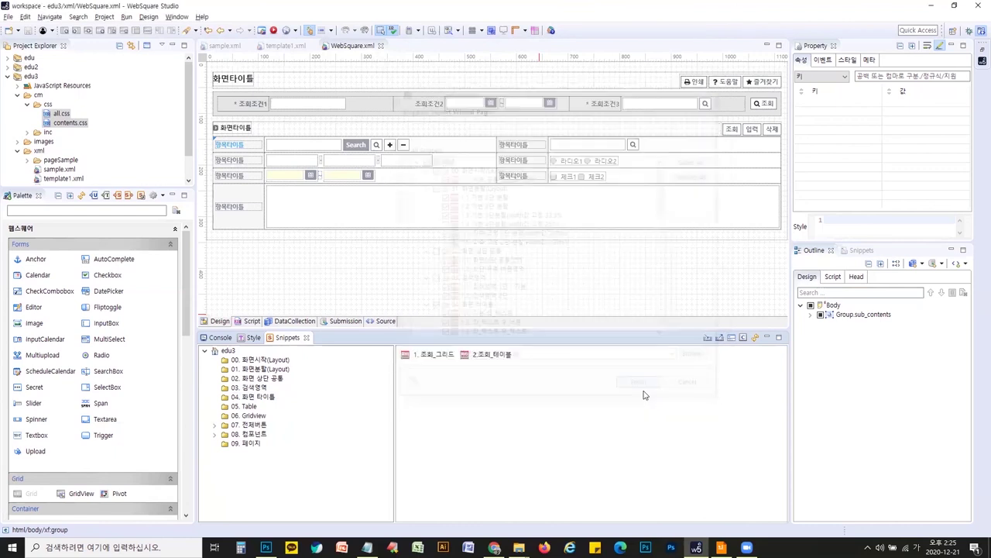
Switch to File Explorer and locate the exported edu3 folder on the desktop (바탕 화면)
mouse_move(518, 548)
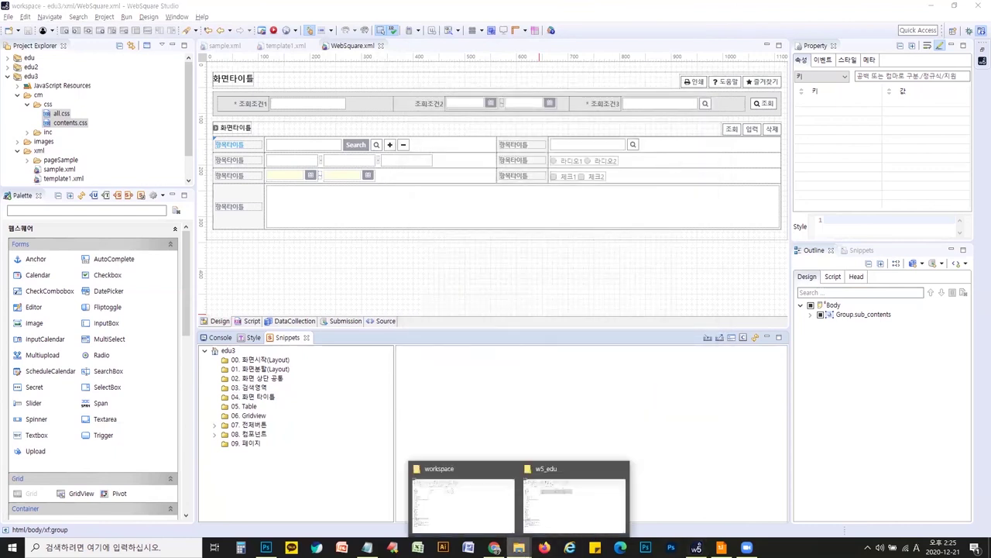
left_click(479, 517)
left_click(43, 124)
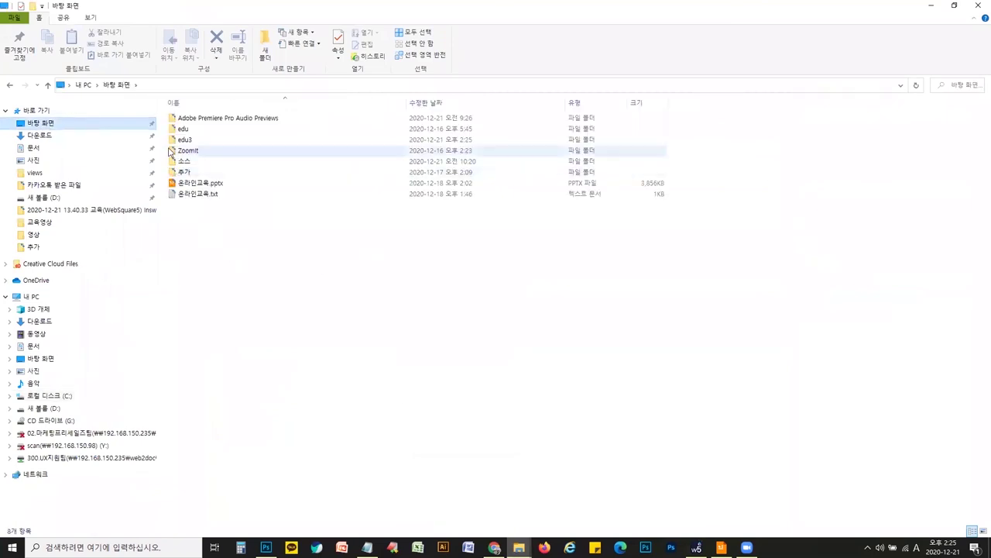
left_click_drag(167, 132, 196, 144)
left_click_drag(241, 176, 246, 177)
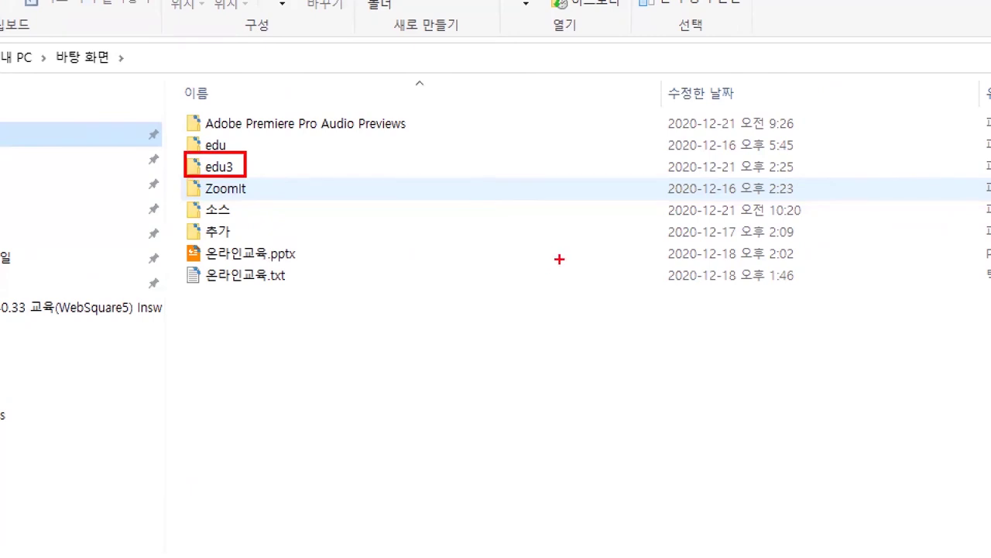
key("Escape")
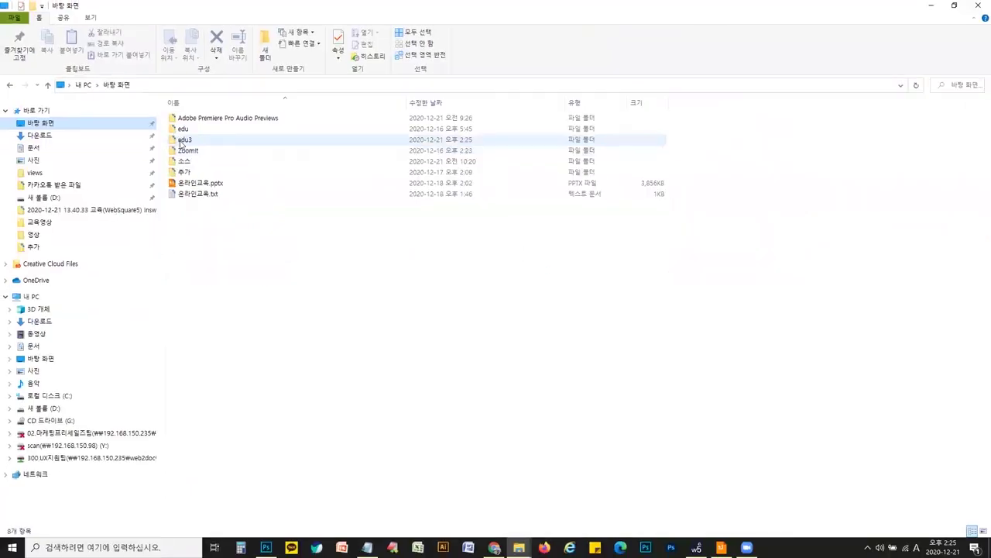
Open the exported edu3 folder and check its snippet subfolders from 00. 화면시작(Layout) through 09. 페이지
left_click(219, 176)
double_click(185, 142)
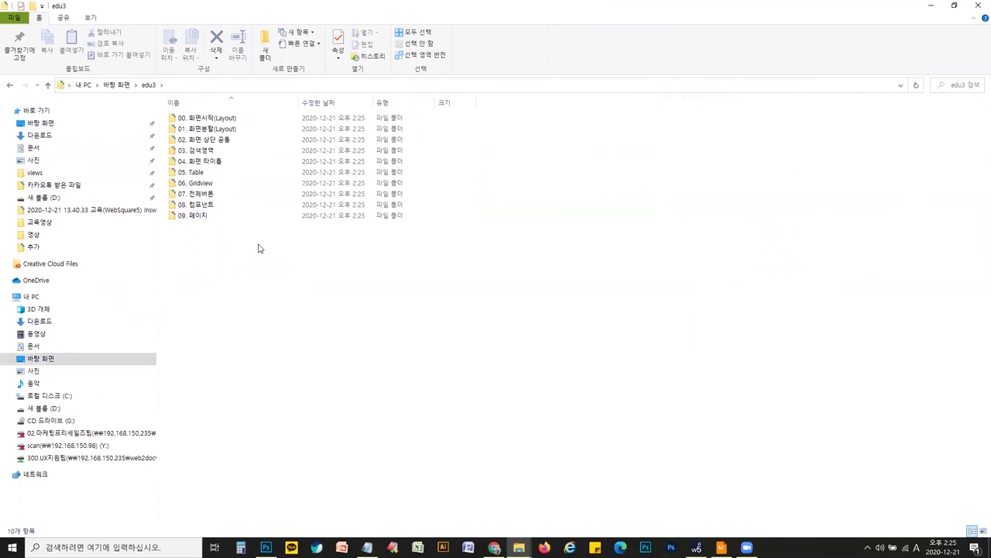
key("ctrl+1")
mouse_move(162, 104)
left_mouse_down()
mouse_move(209, 148)
mouse_move(256, 229)
left_mouse_up()
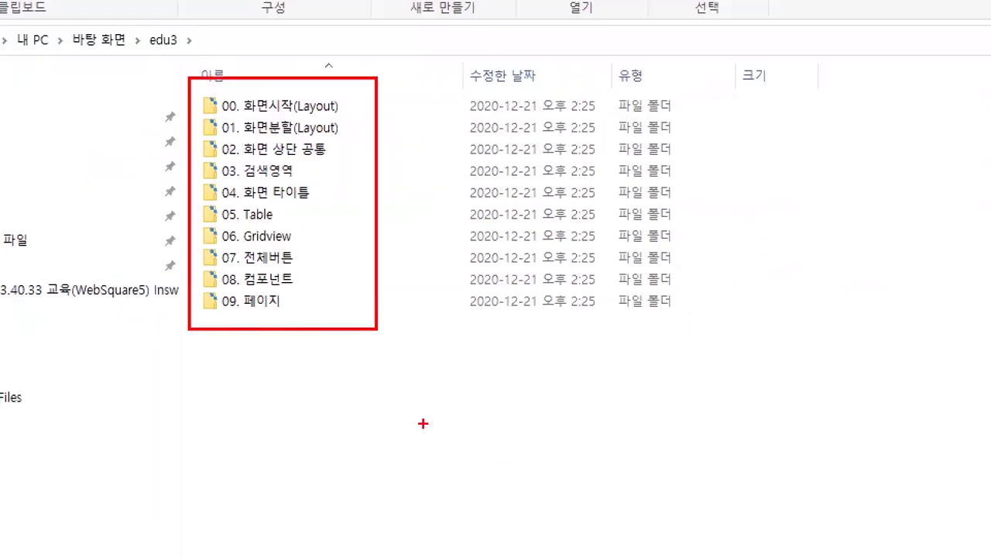
left_click_drag(200, 288, 293, 315)
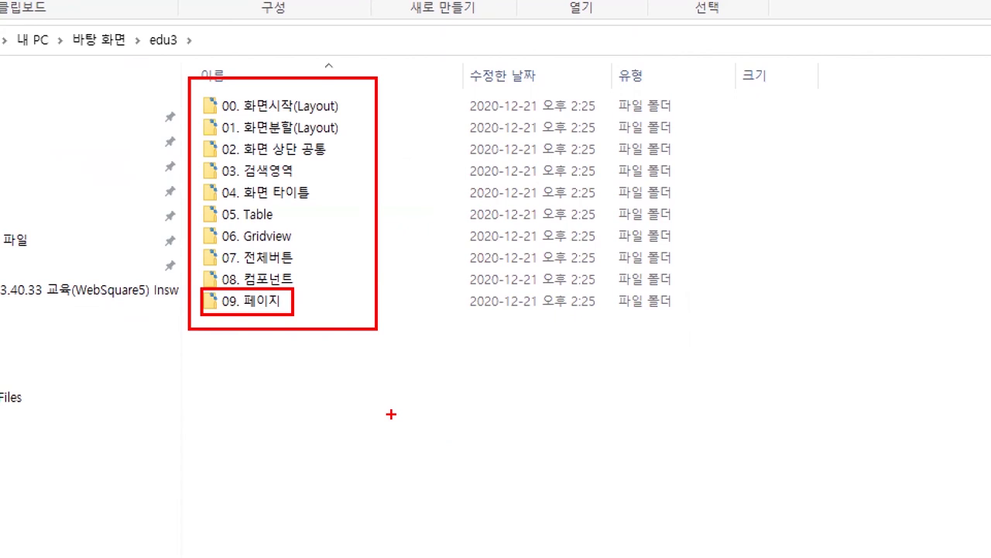
key("Escape")
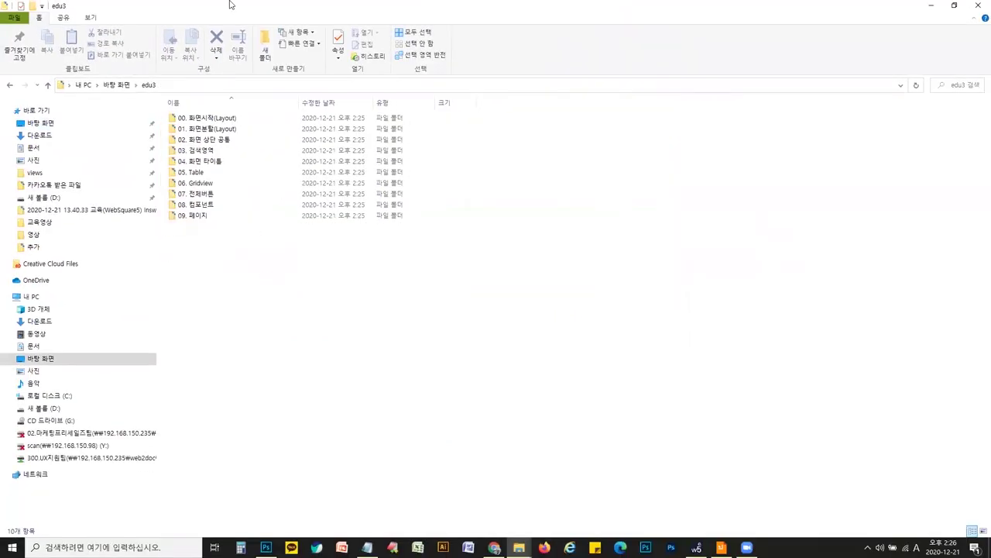
Return to WebSquare Studio, open template2.xml from the edu3 xml folder and preview it in the browser
key("alt+Tab")
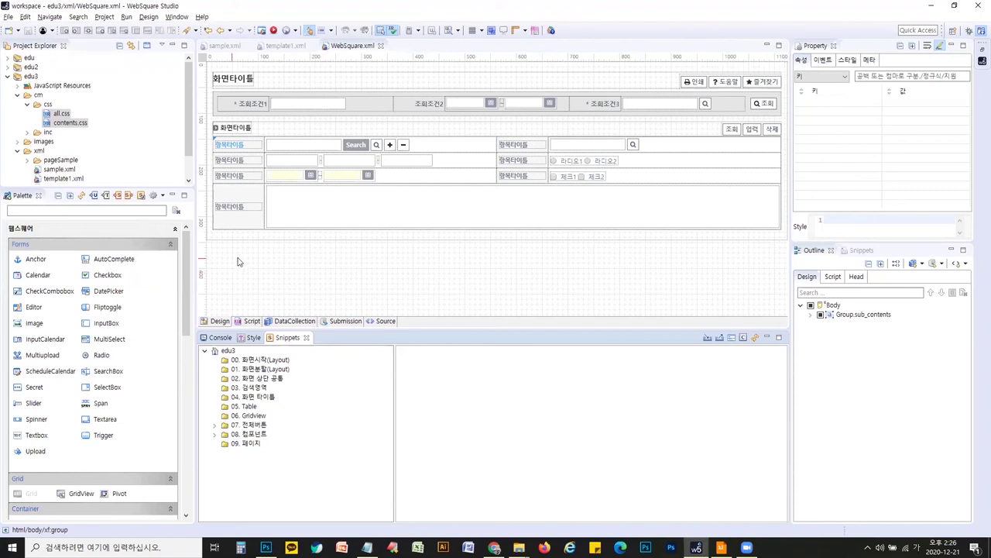
left_click(63, 178)
scroll(62, 177, "down", 1)
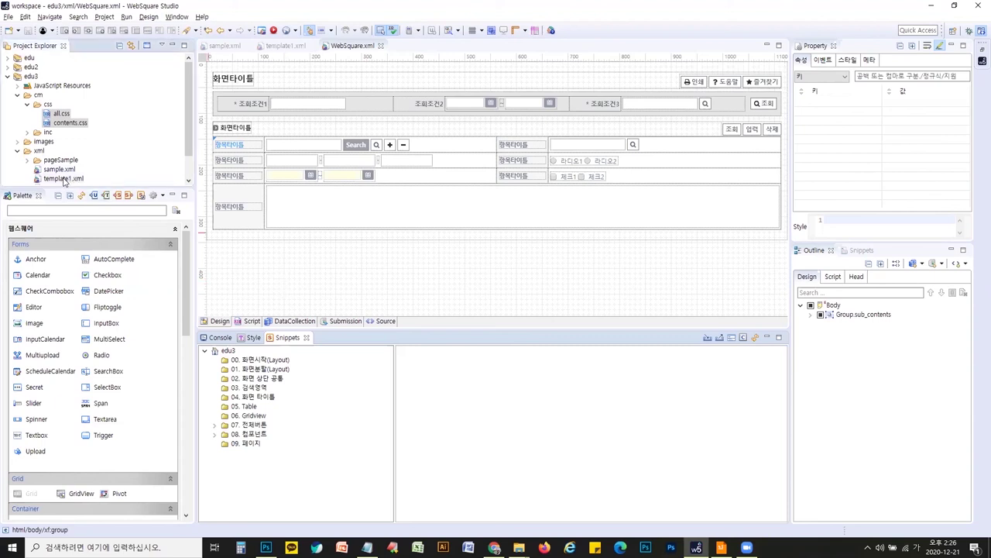
left_click(62, 161, "ctrl")
double_click(62, 161)
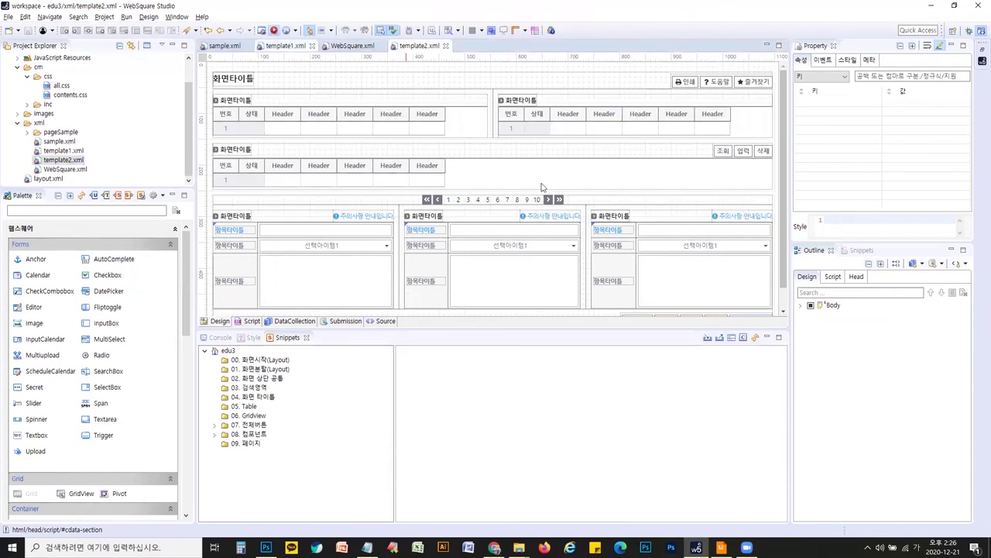
key("ctrl+F11")
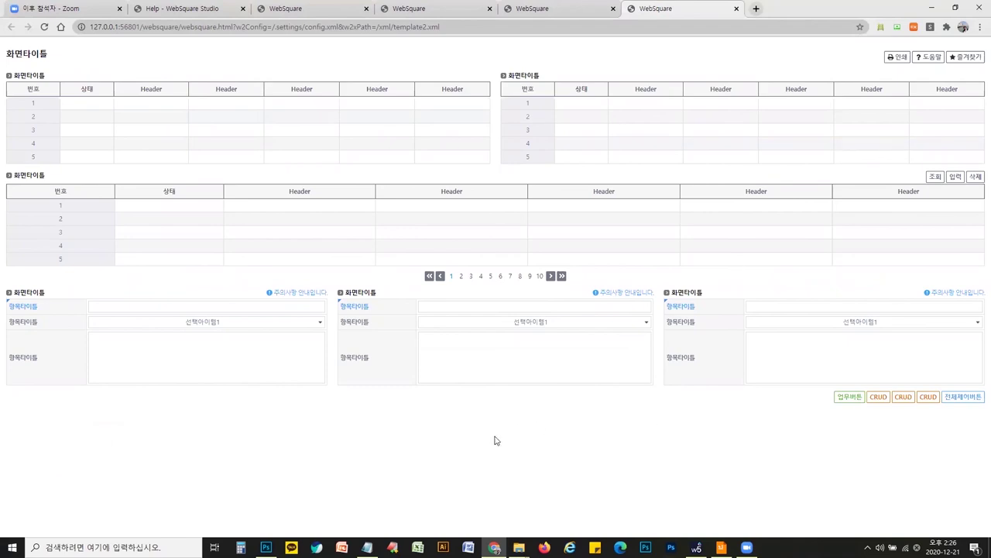
Back in WebSquare Studio, create a new WebSquare page named sample2 in the edu3/xml folder
key("alt+Tab")
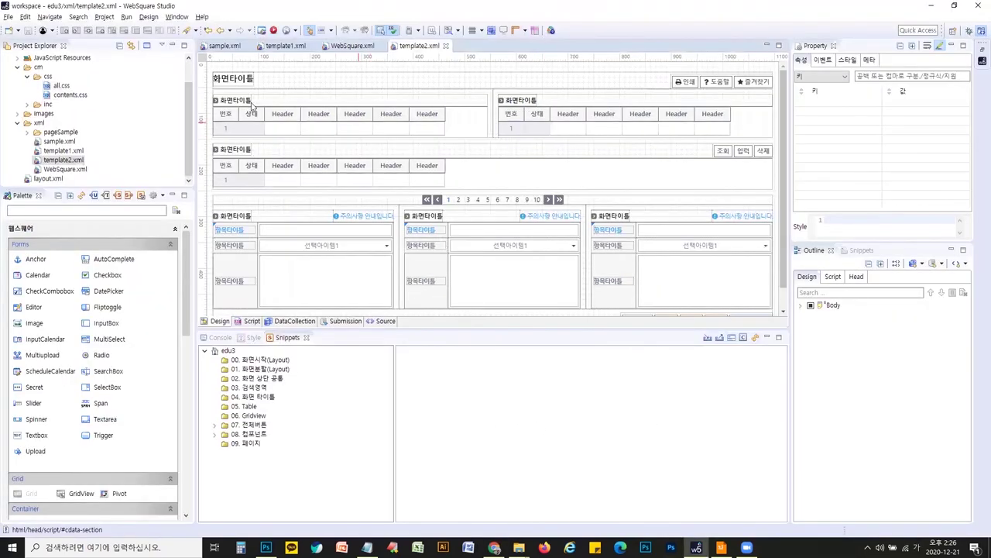
right_click(39, 123)
mouse_move(76, 129)
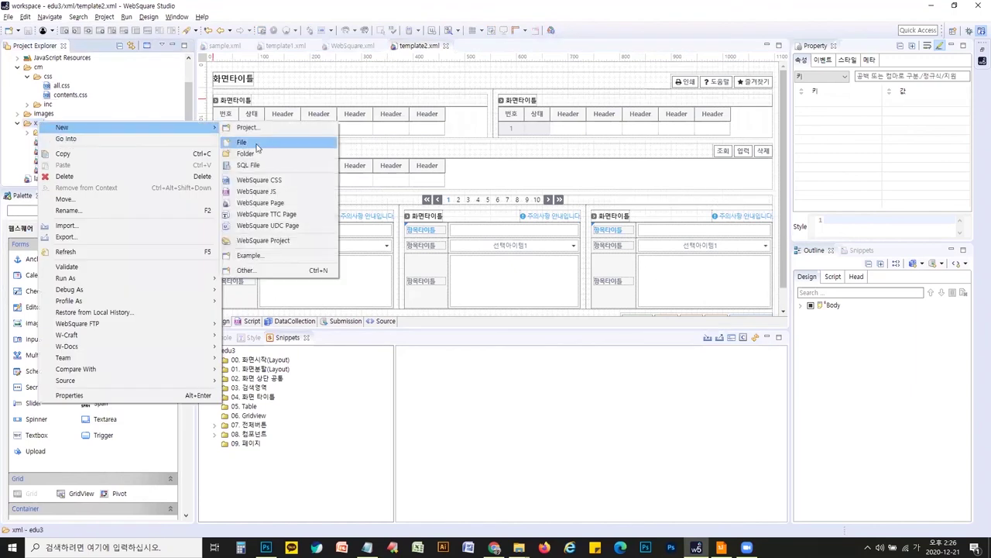
left_click(263, 206)
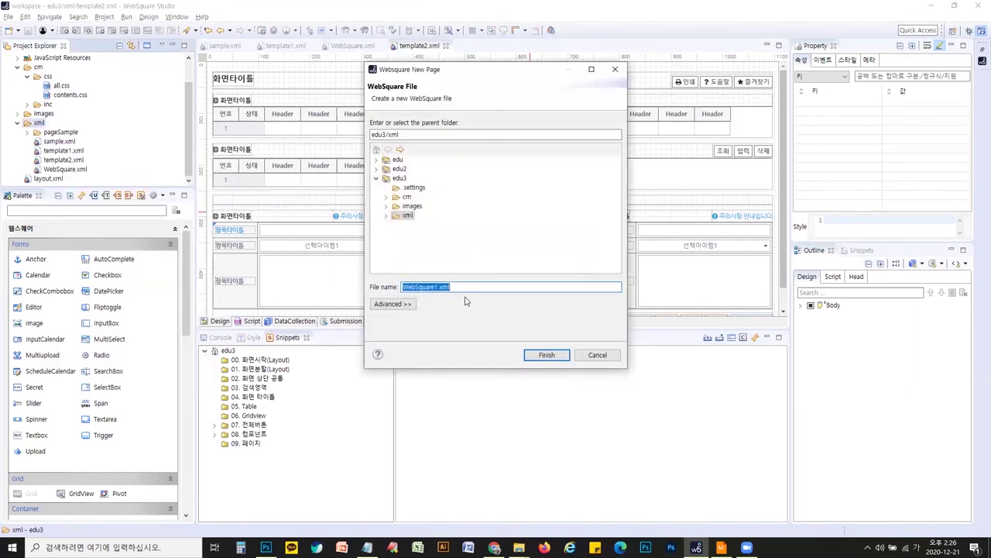
type("ㄴ")
key("BackSpace")
key("Hangul")
type("sample2")
key("Return")
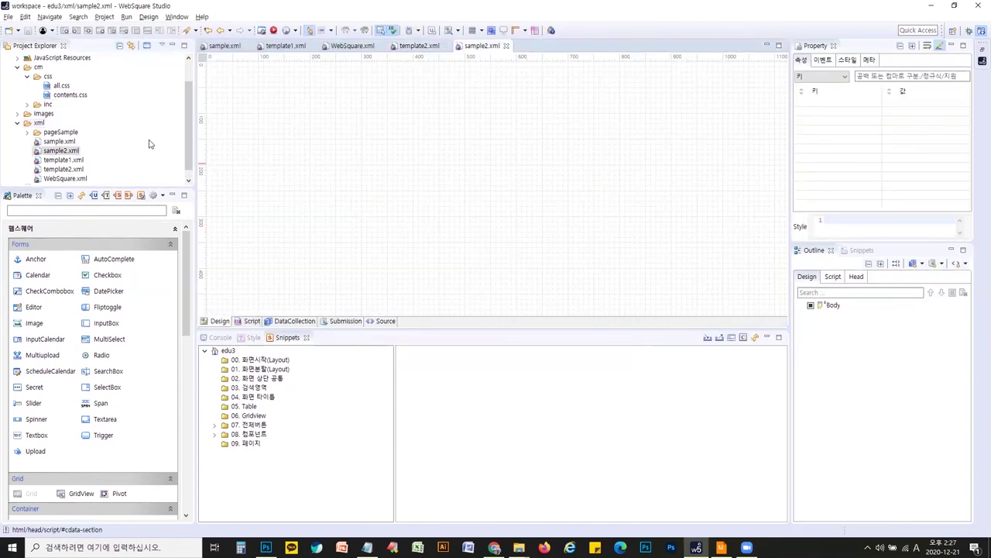
Add the all.css and contents.css stylesheets to sample2.xml and save the page
left_click(60, 85)
left_click(70, 94, "shift")
left_click_drag(70, 96, 438, 160)
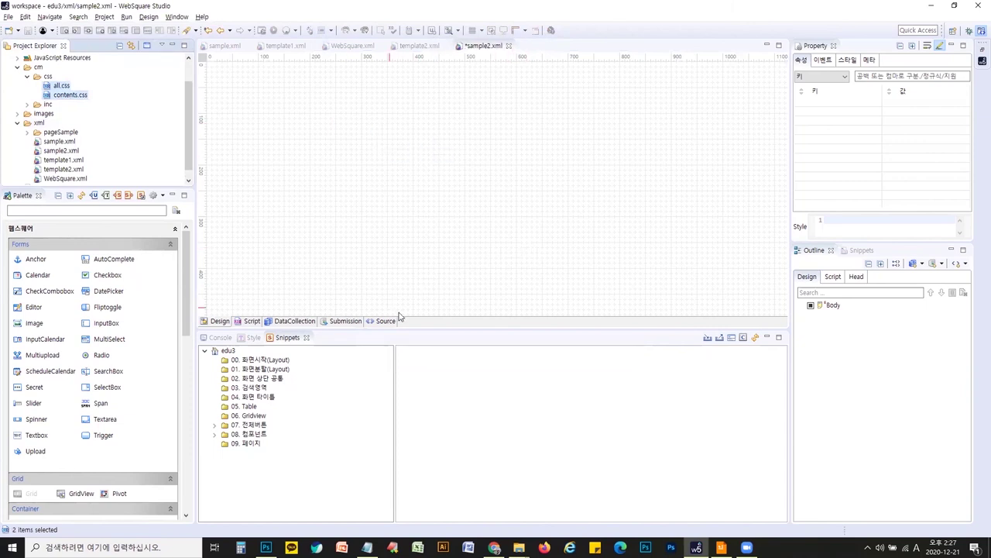
key("ctrl+s")
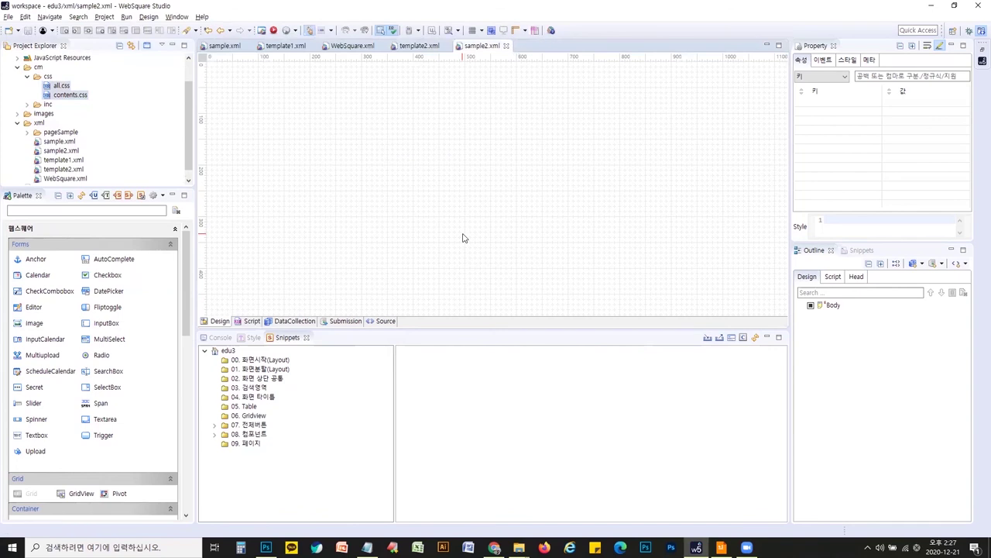
Insert the "1.1. 서브 공통 컨텐츠 영역" snippet from 00. 화면시작(Layout) into the Body of sample2.xml
left_click(273, 361)
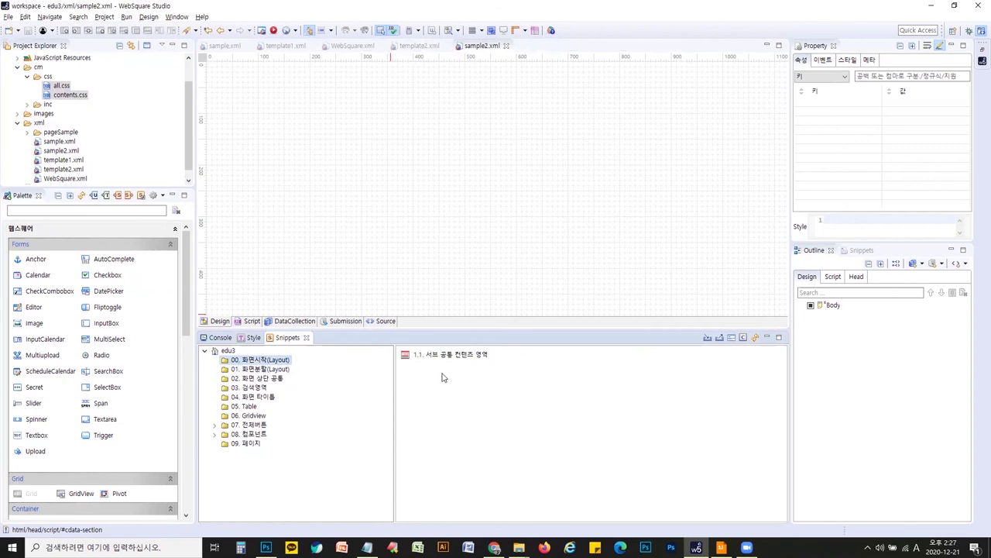
double_click(470, 361)
left_click(499, 288)
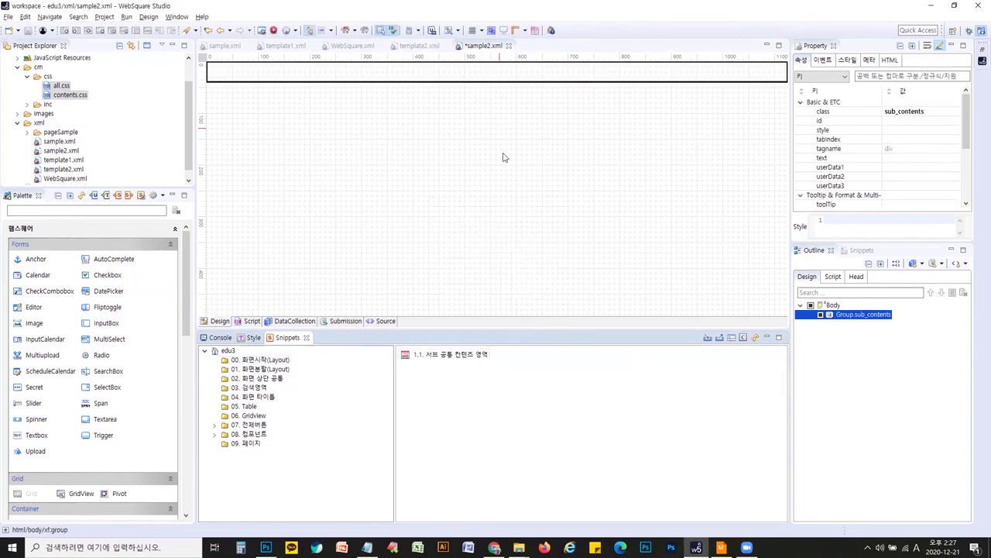
Switch to the browser and examine the template2.xml preview as the layout reference for sample2.xml
key("alt+Tab")
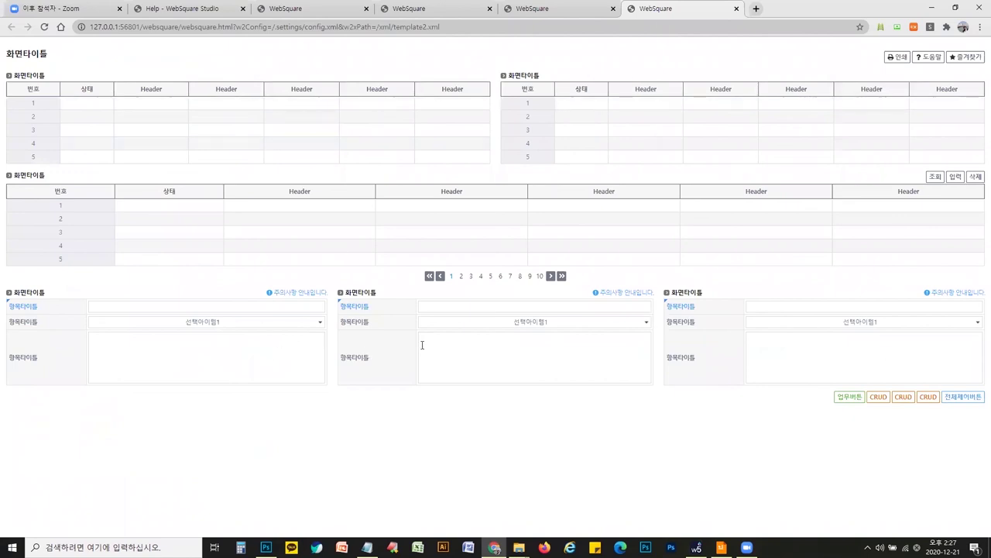
key("alt+Tab")
key("alt+Tab")
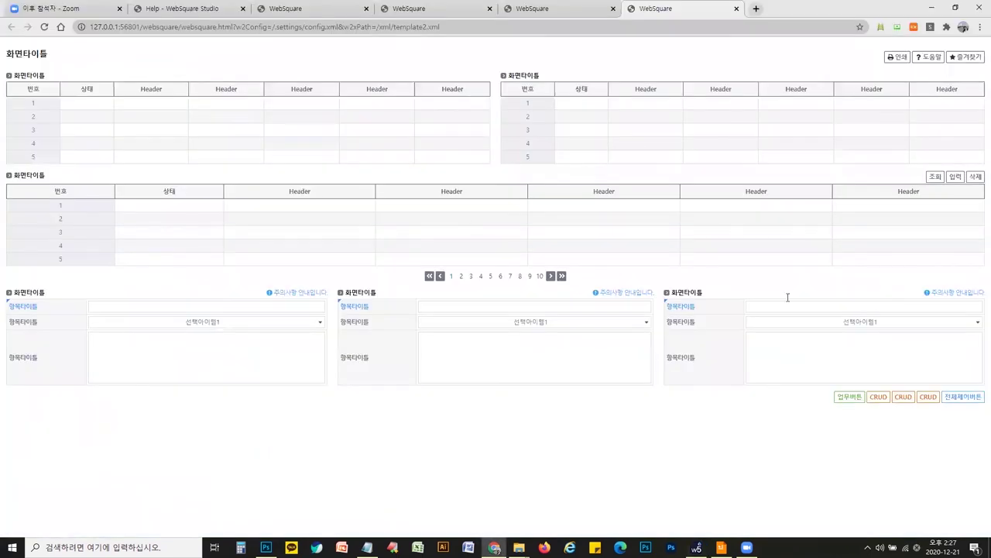